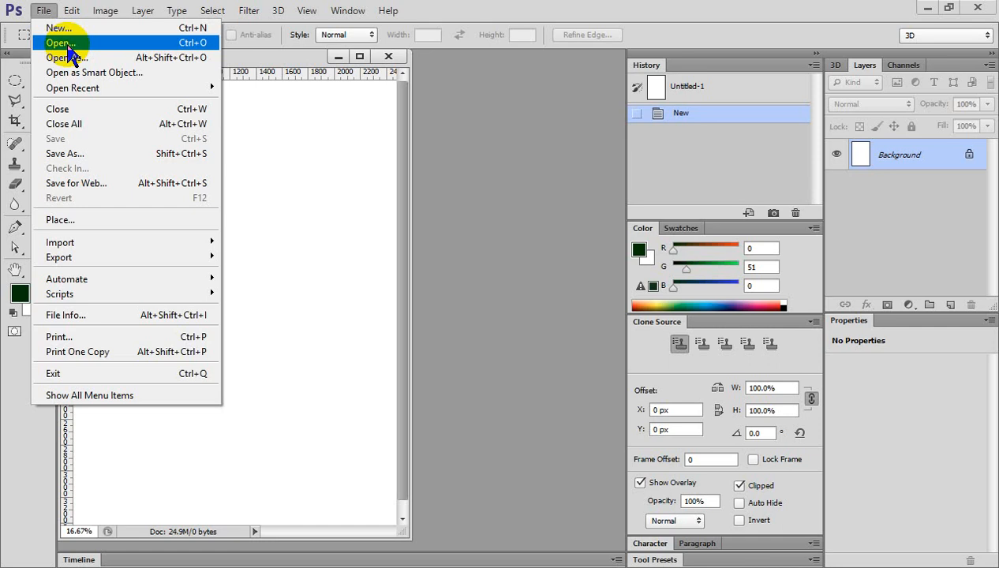
# - Start opening an existing image and go to the Ref Image folder inside the GD (Batch R-2) desktop shortcut folder
pyautogui.click(68, 48)
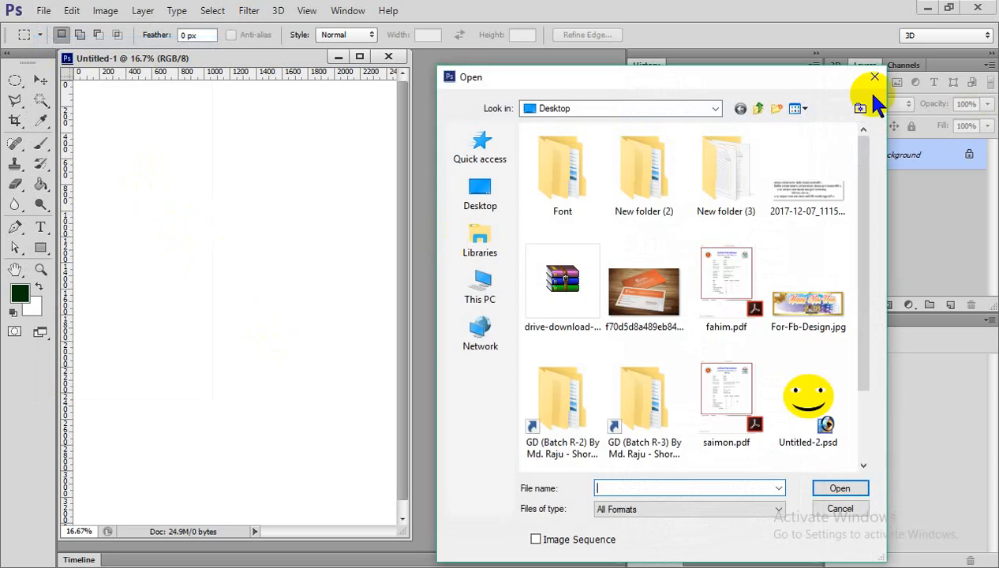
pyautogui.scroll(-1, 660, 303)
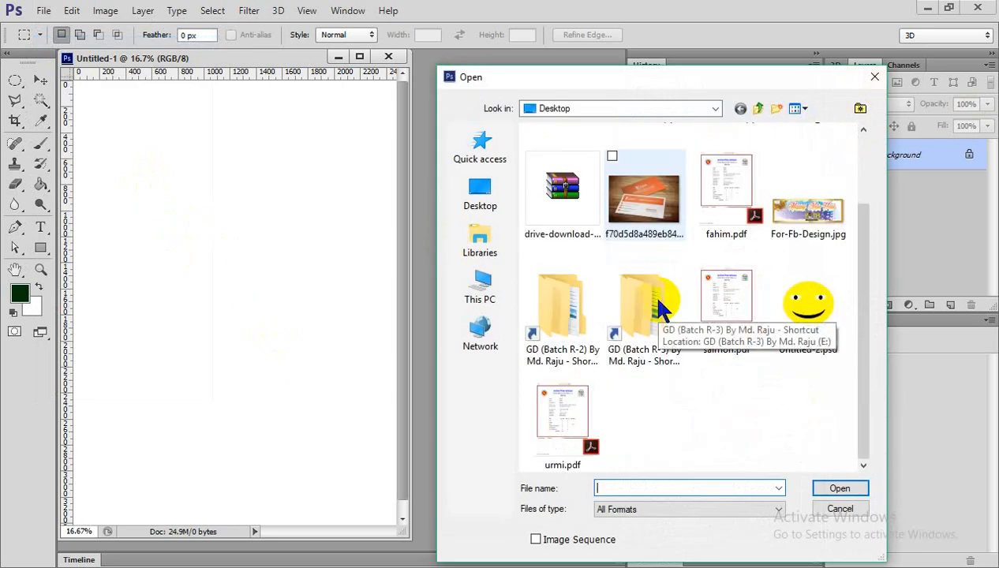
pyautogui.scroll(1, 649, 291)
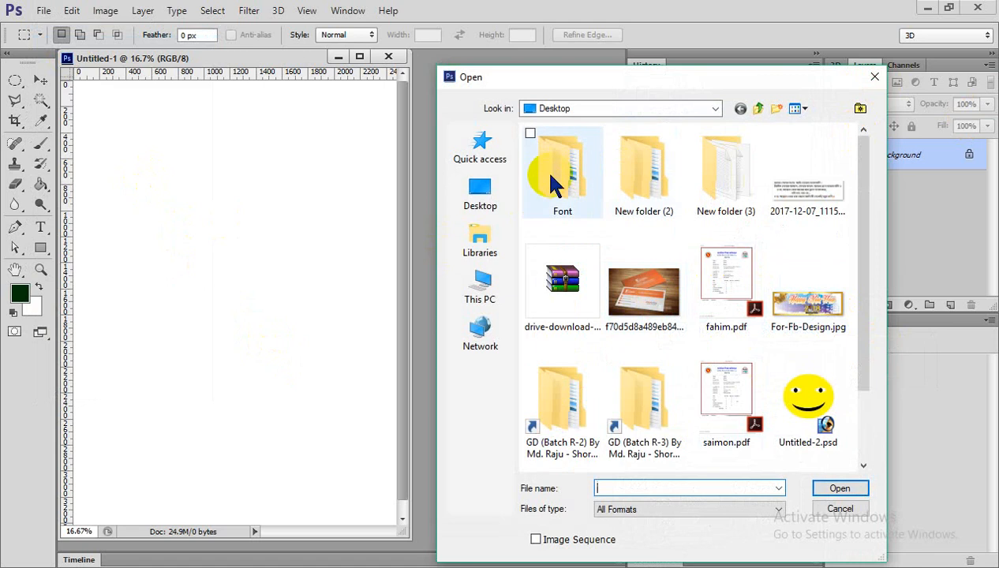
pyautogui.scroll(-1, 635, 346)
pyautogui.doubleClick(532, 290)
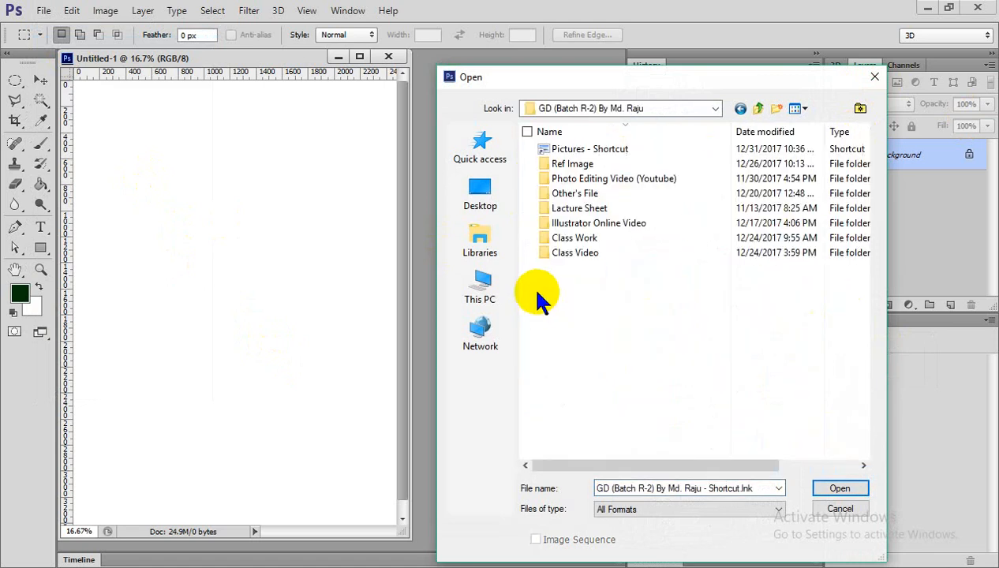
pyautogui.doubleClick(588, 163)
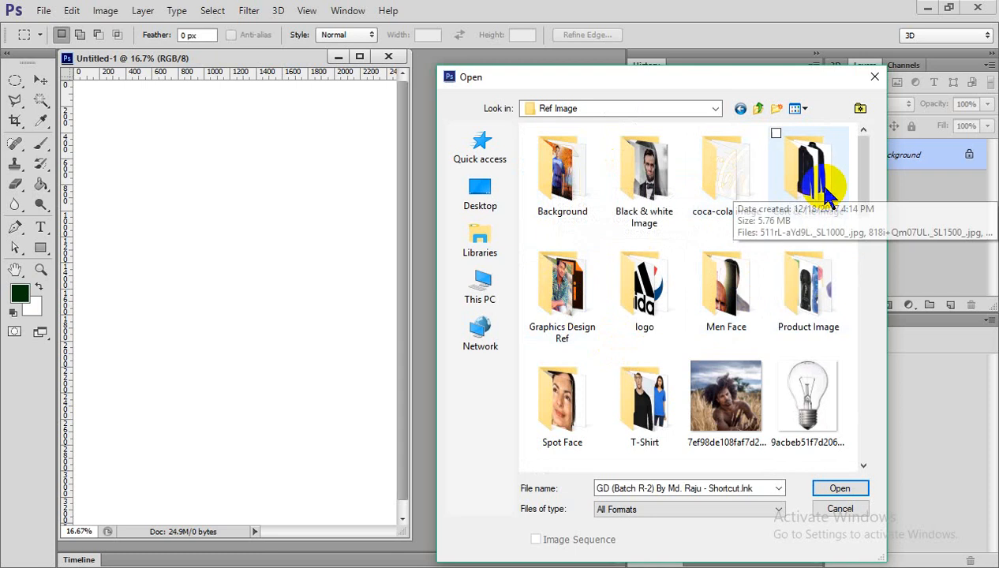
# - Look through the Ref Image folder and its Graphics Design Ref subfolder for a suitable picture
pyautogui.scroll(-2, 753, 275)
pyautogui.scroll(2, 717, 319)
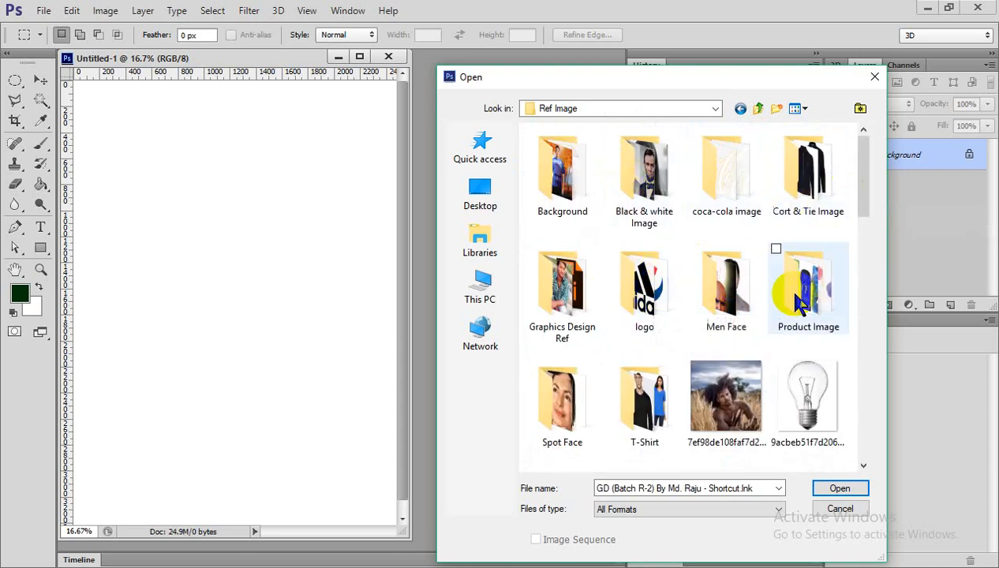
pyautogui.scroll(-2, 643, 268)
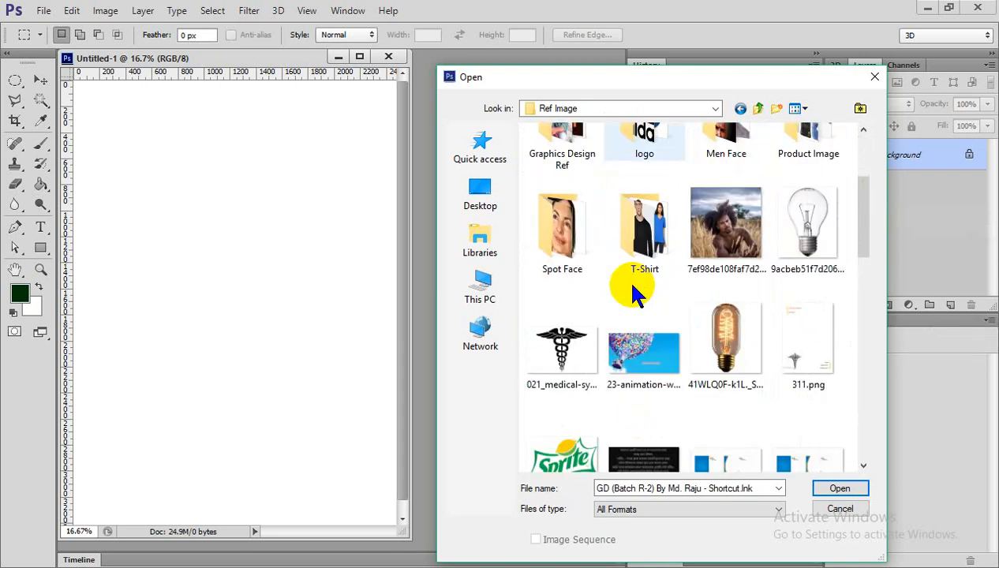
pyautogui.scroll(-7, 647, 353)
pyautogui.scroll(2, 833, 375)
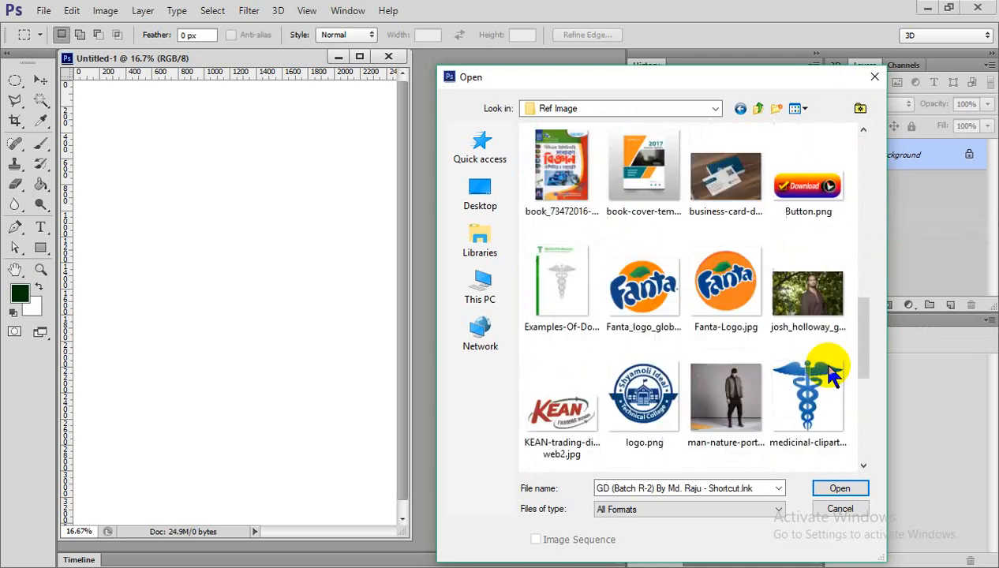
pyautogui.scroll(10, 829, 367)
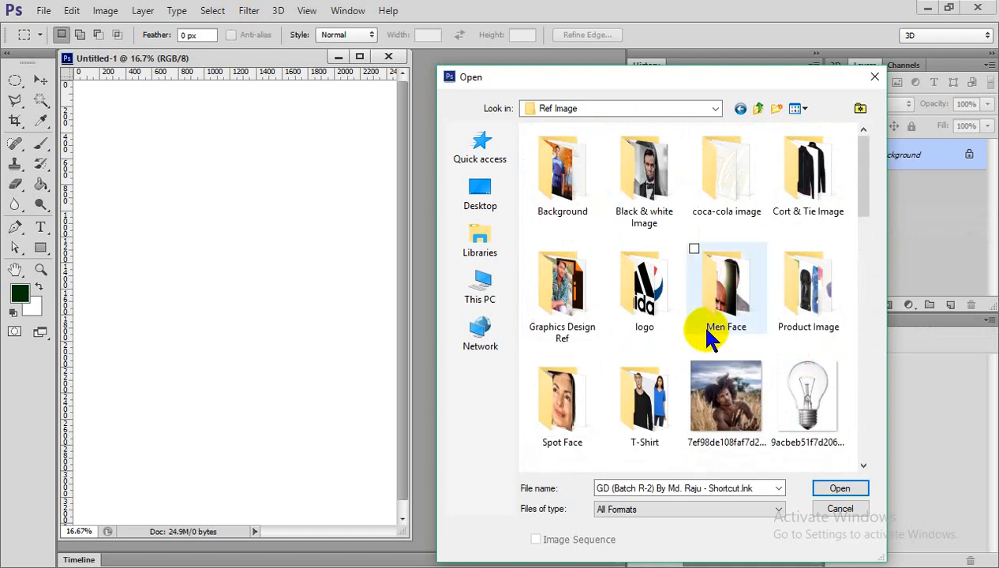
pyautogui.doubleClick(584, 292)
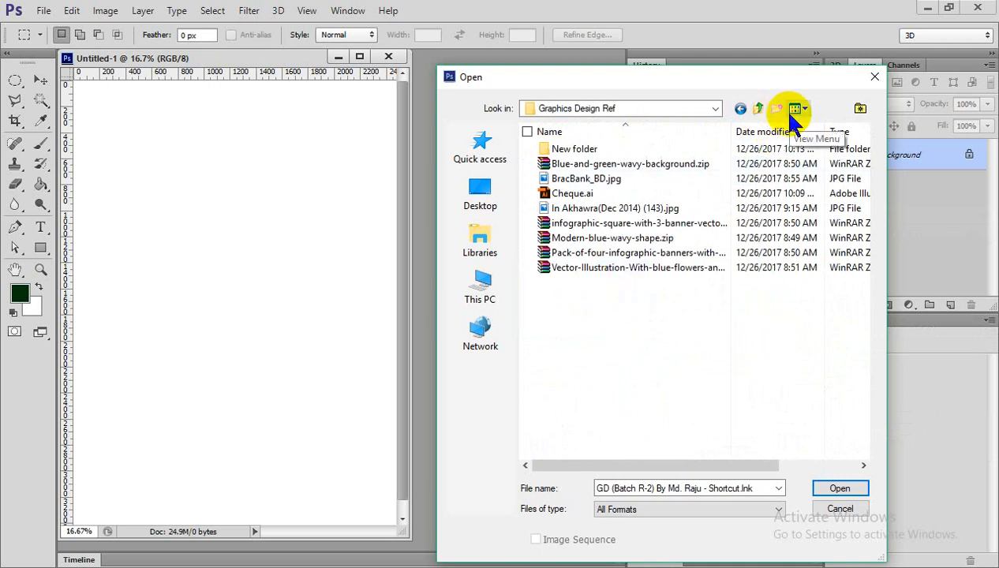
pyautogui.click(758, 108)
# - Open the night ship picture 303836_pN35c8V.jpg from the Background folder
pyautogui.doubleClick(579, 174)
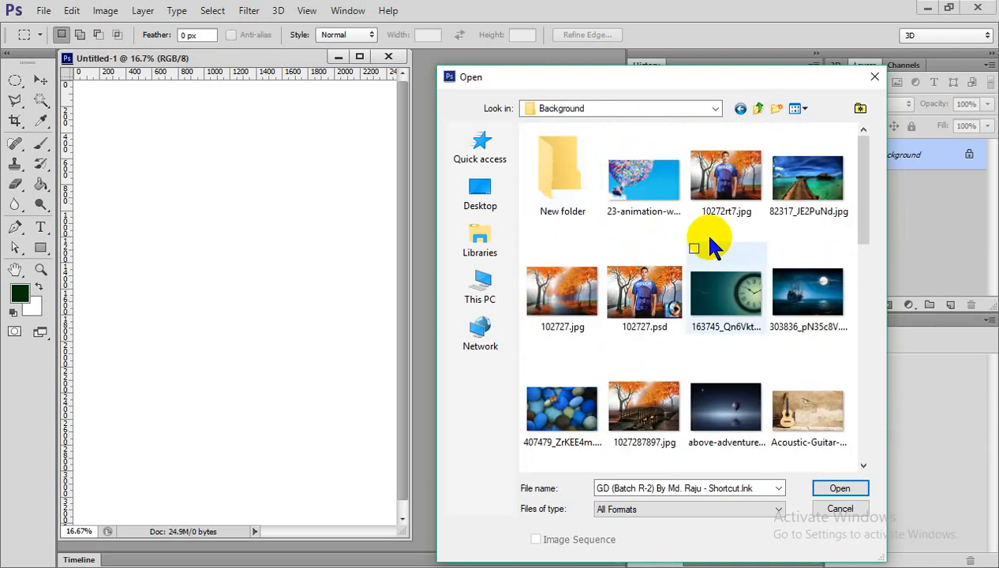
pyautogui.click(725, 311)
pyautogui.click(817, 311)
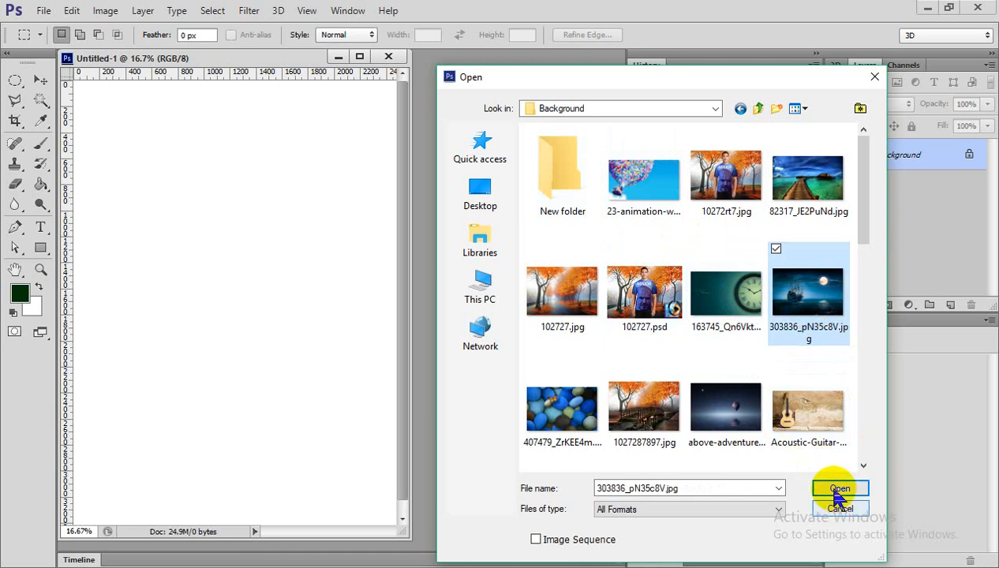
pyautogui.click(836, 488)
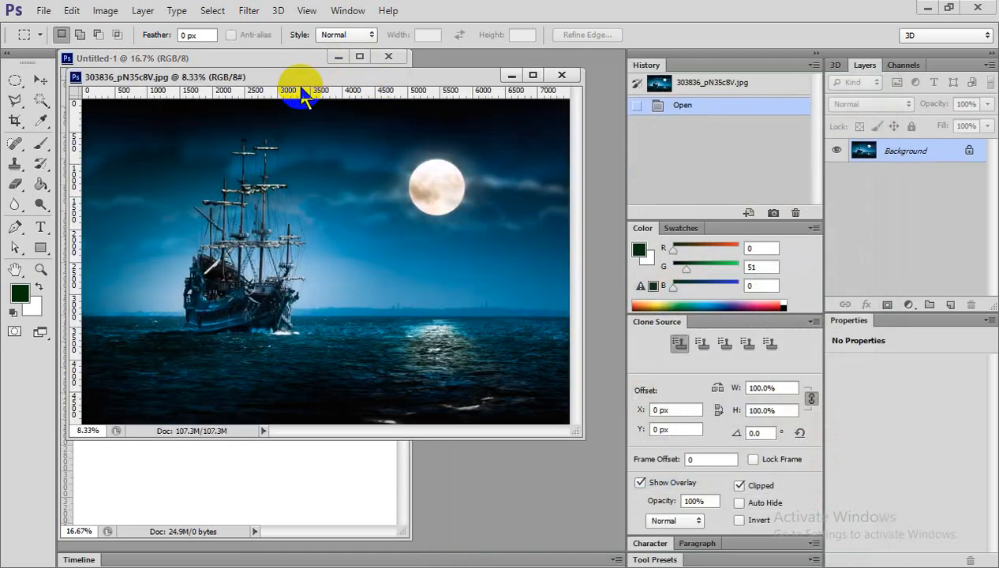
# - Enlarge the ship image's document window so that empty space surrounds the whole picture
pyautogui.moveTo(578, 436); pyautogui.dragTo(669, 502)
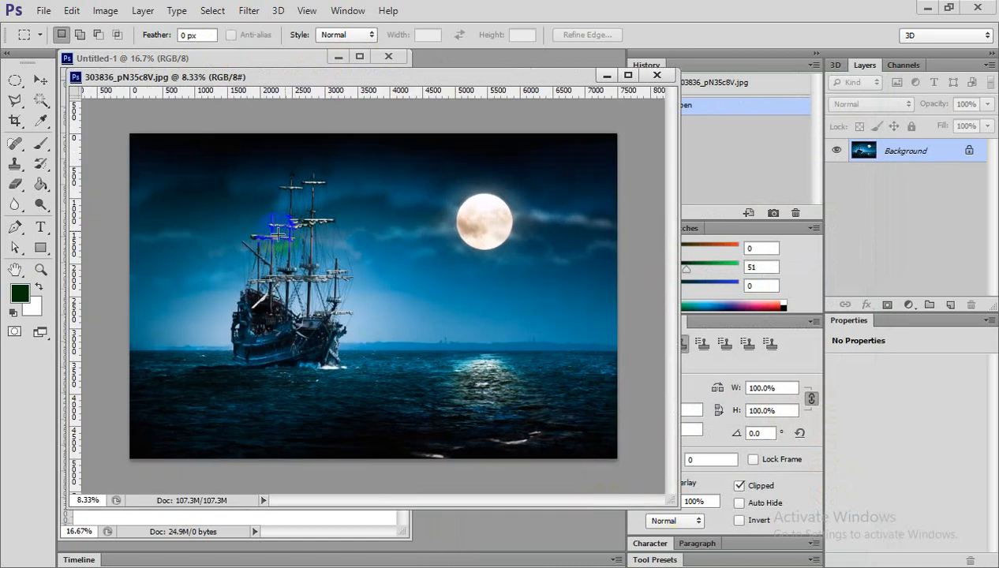
pyautogui.click(279, 60)
pyautogui.click(428, 77)
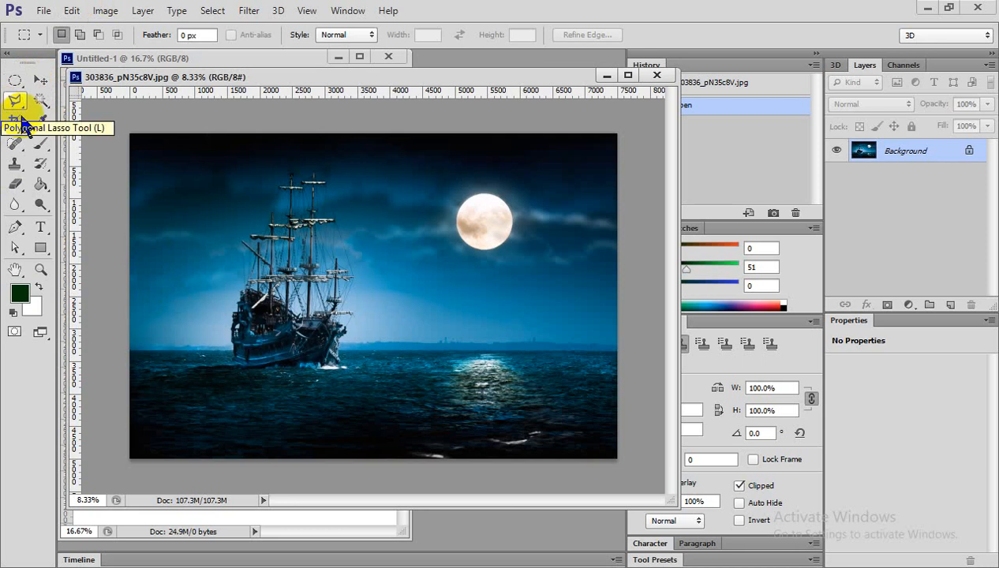
# - Try the Horizontal Type and Clone Stamp tools, ending with the Move tool active
pyautogui.click(41, 80)
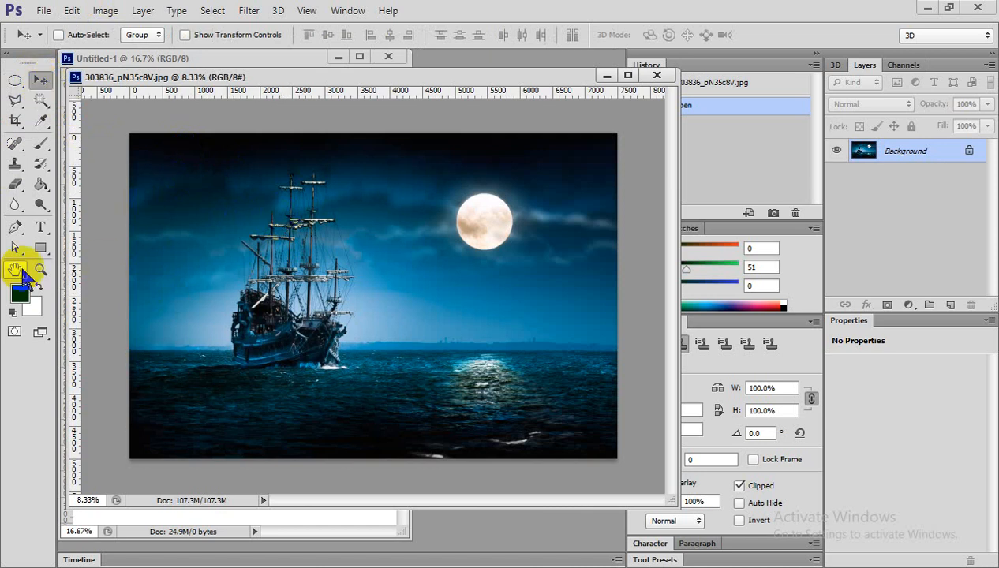
pyautogui.click(41, 226)
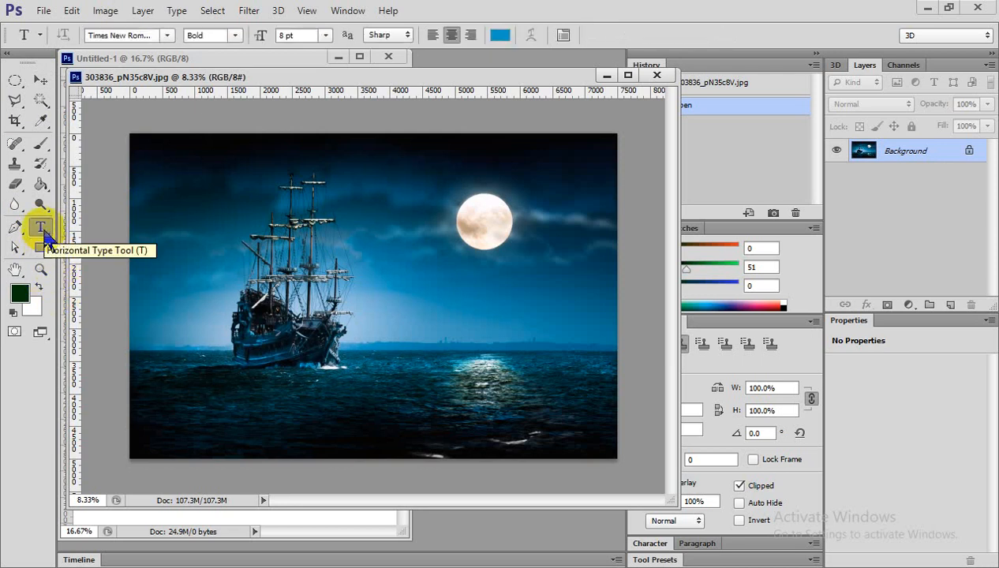
pyautogui.click(41, 82)
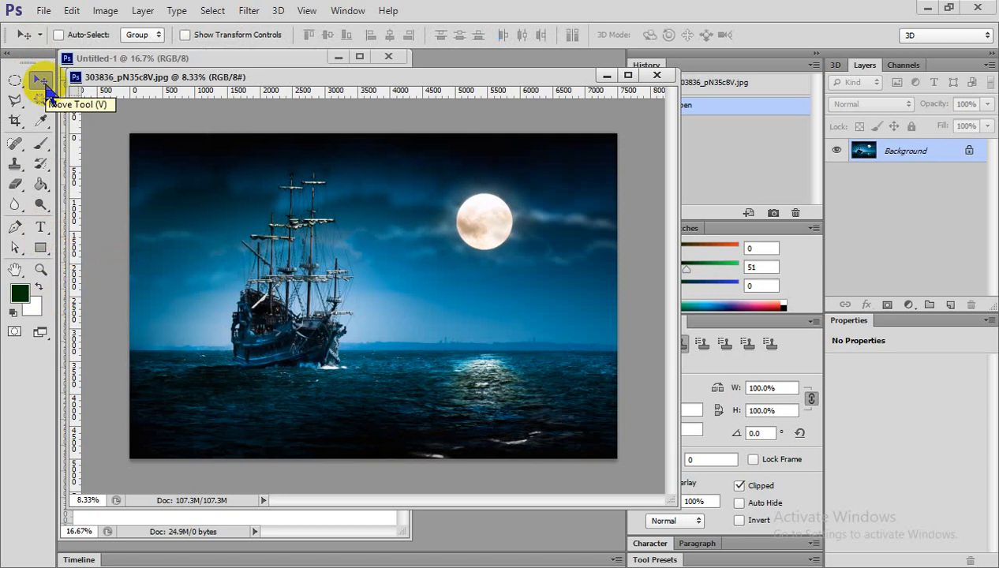
pyautogui.click(14, 165)
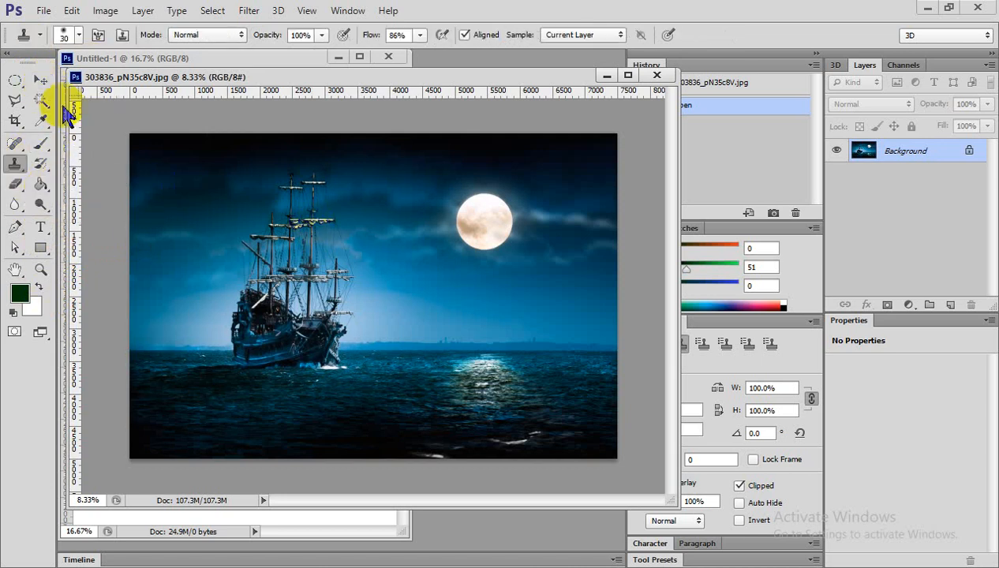
pyautogui.click(37, 77)
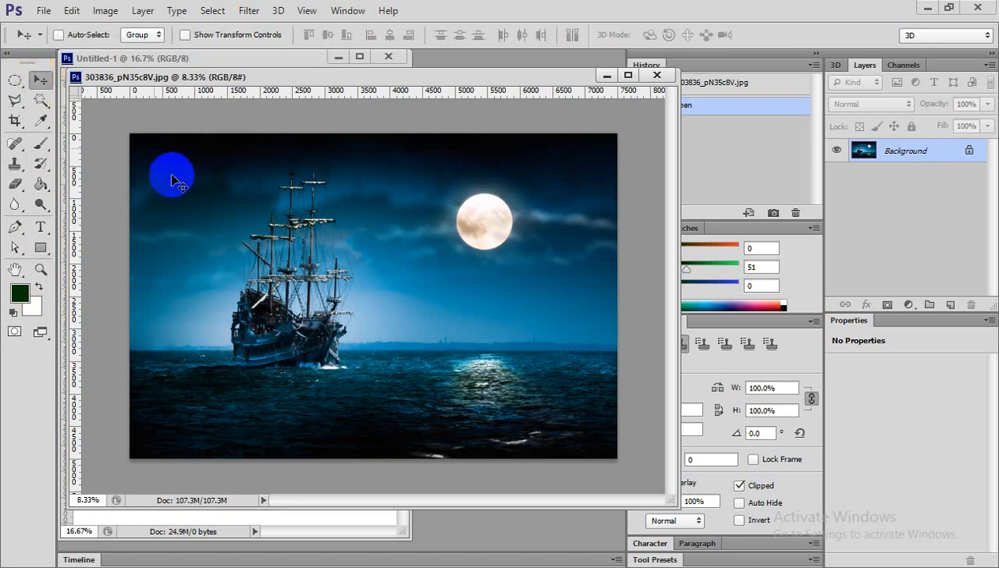
pyautogui.click(16, 166)
pyautogui.press('v')
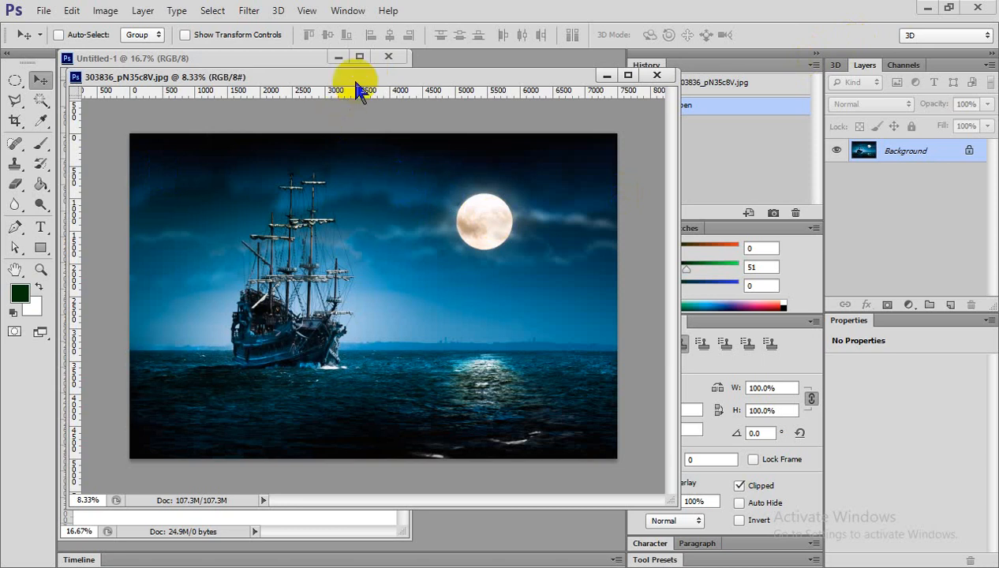
# - Move the ship image's window aside, bring the blank Untitled-1 document forward and zoom it out to 8.33%
pyautogui.moveTo(356, 83); pyautogui.dragTo(399, 125)
pyautogui.click(308, 98)
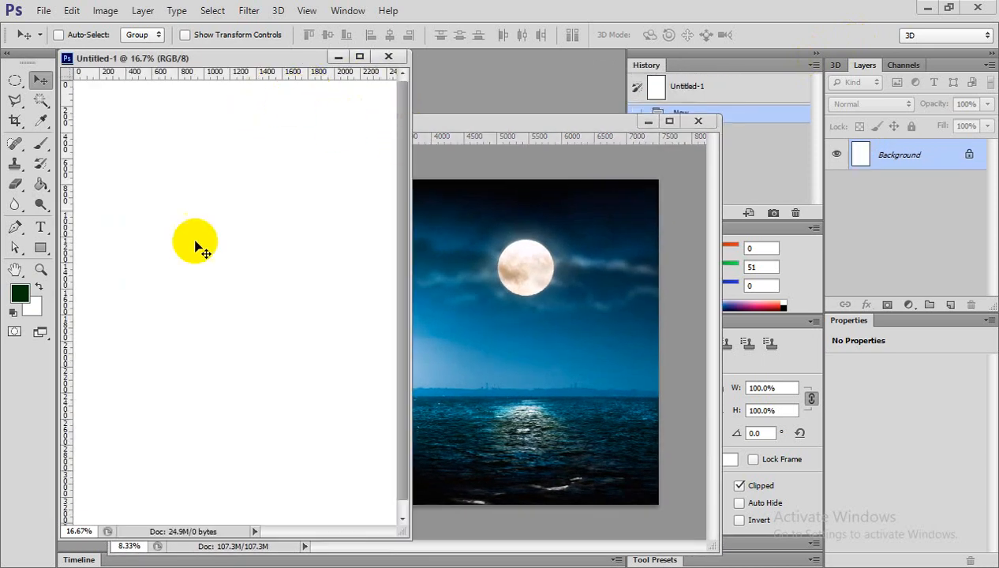
pyautogui.hotkey('ctrl', '-')
pyautogui.hotkey('ctrl', '-')
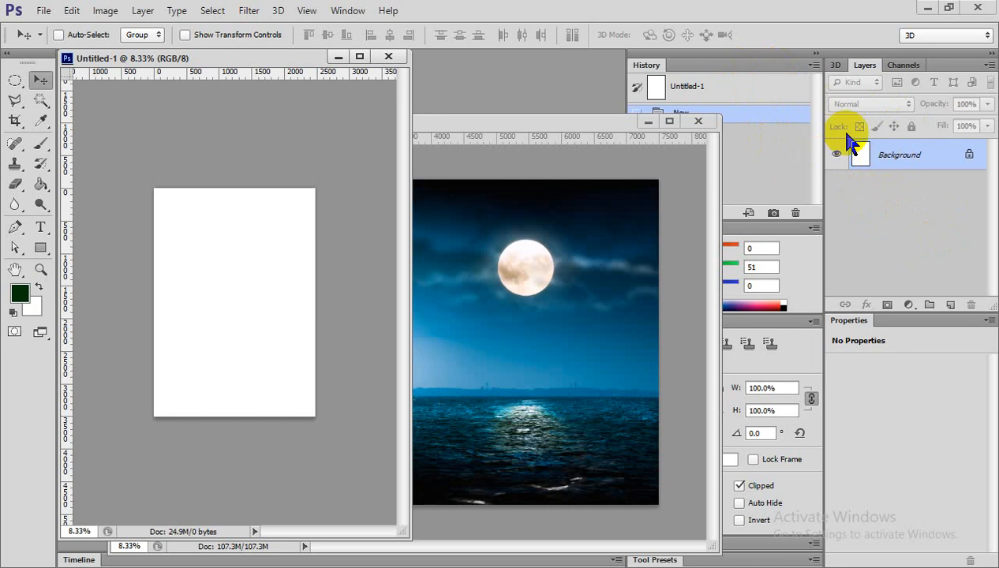
# - Compare the Background layers of both documents and try to move the ship image's locked Background with the Move tool
pyautogui.moveTo(636, 203); pyautogui.dragTo(331, 170)
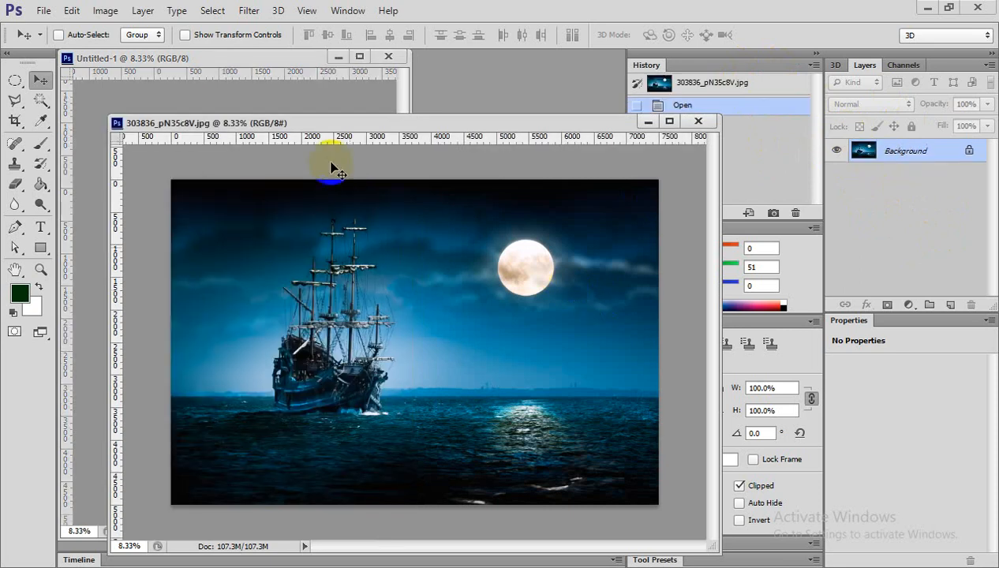
pyautogui.click(344, 100)
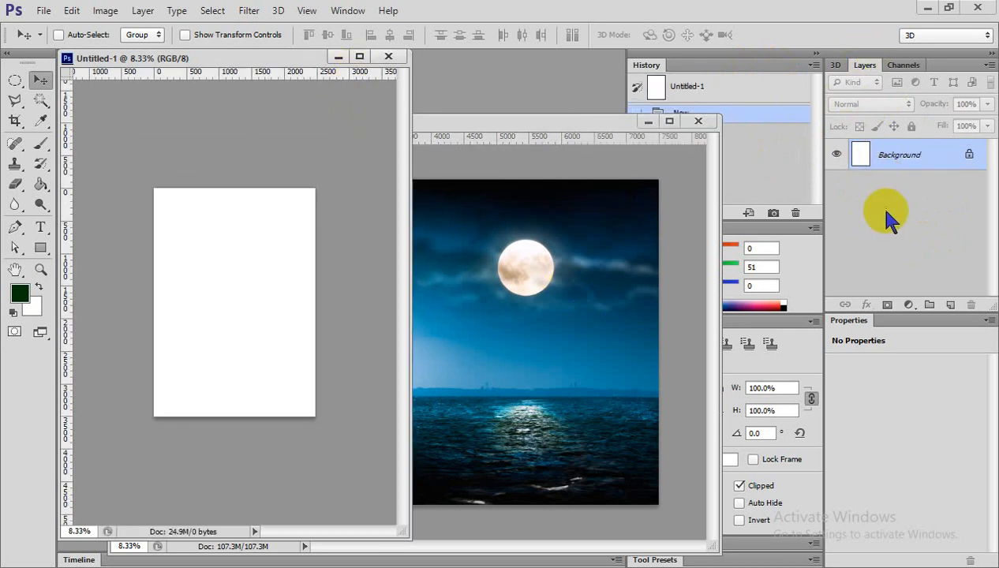
pyautogui.click(509, 290)
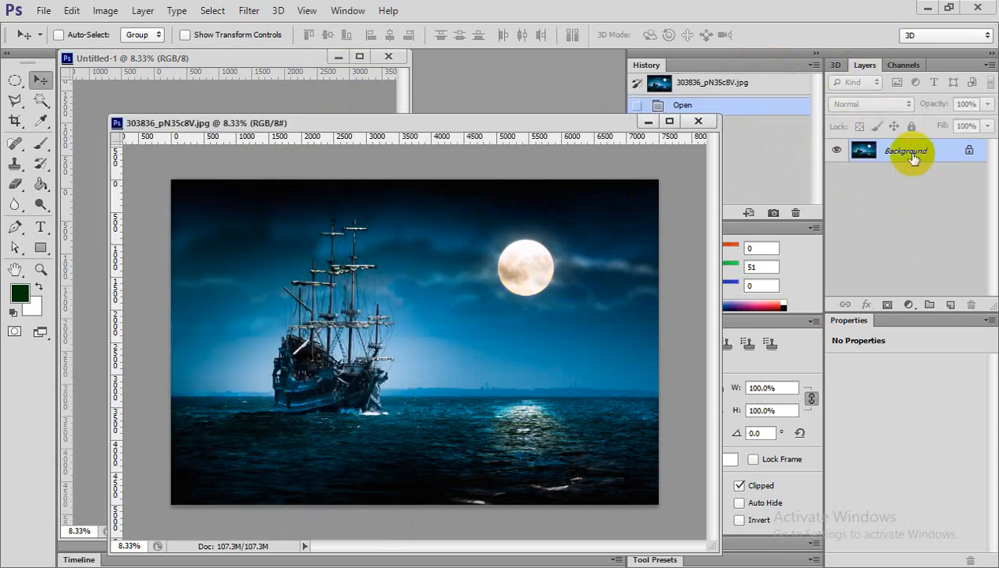
pyautogui.click(339, 88)
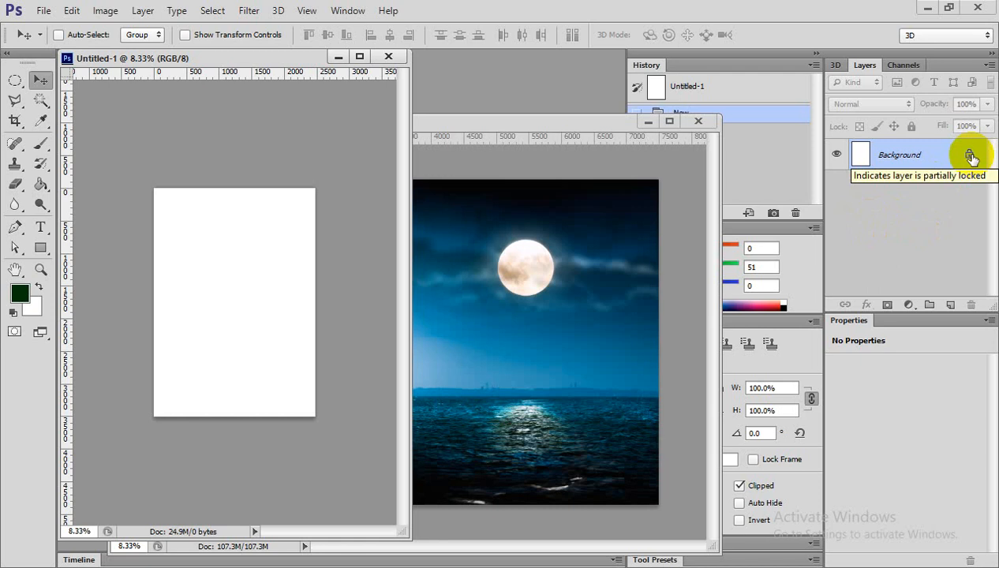
pyautogui.click(429, 380)
pyautogui.moveTo(460, 377); pyautogui.dragTo(322, 341)
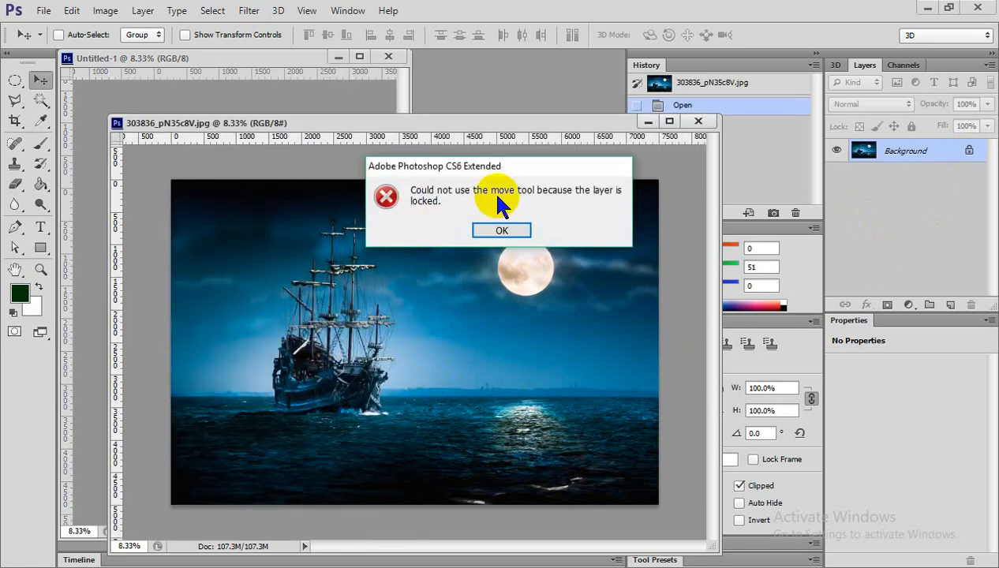
pyautogui.click(496, 237)
pyautogui.moveTo(359, 256); pyautogui.dragTo(276, 252)
pyautogui.click(480, 233)
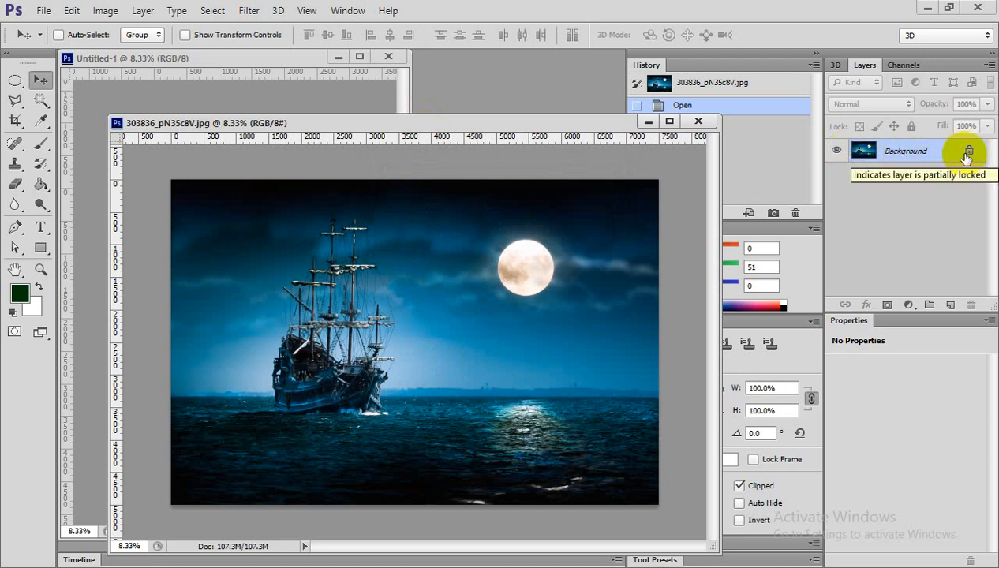
# - Convert the ship image's Background into a regular layer named Layer 0 and shift it about 750 px right and 400 px down
pyautogui.doubleClick(908, 151)
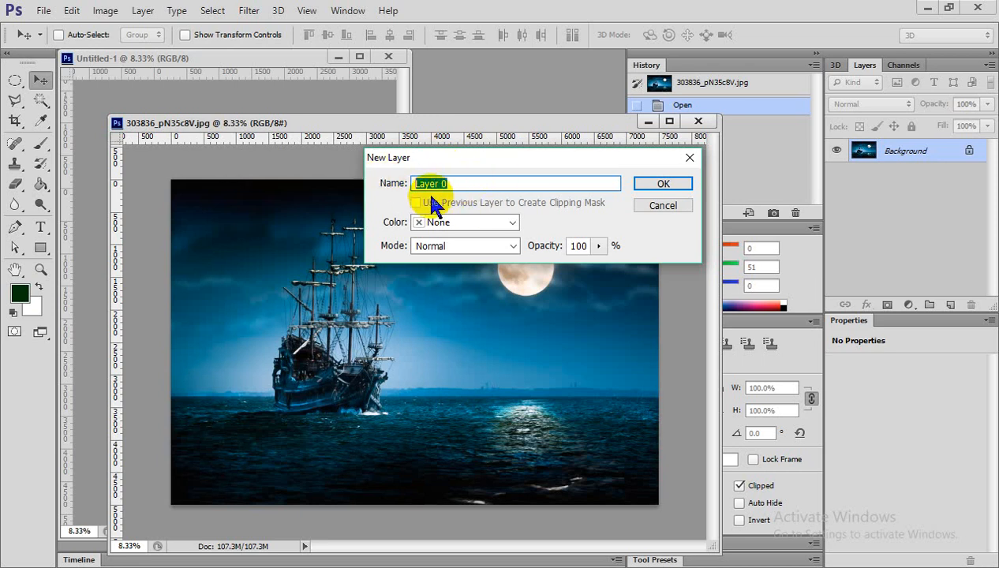
pyautogui.click(473, 183)
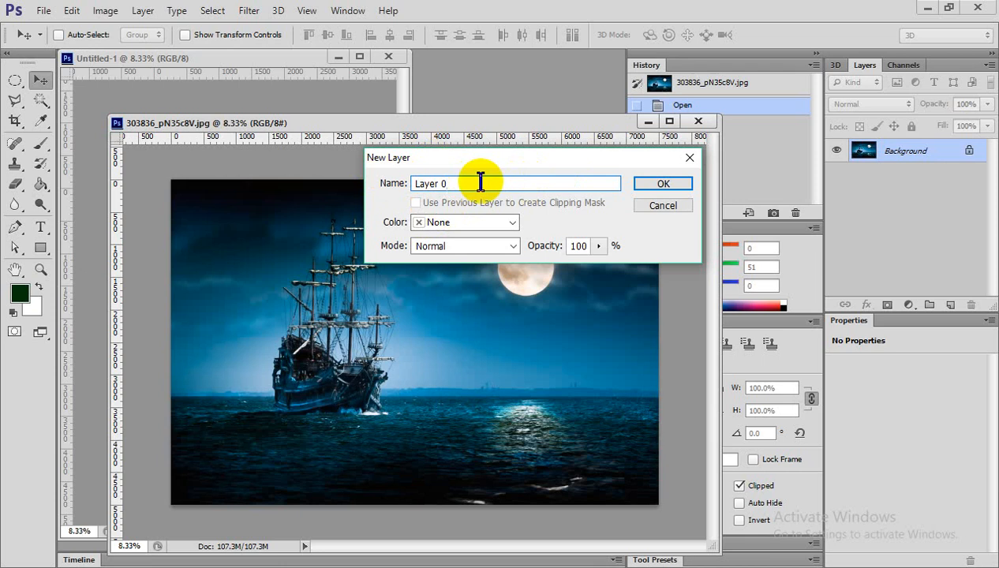
pyautogui.click(672, 184)
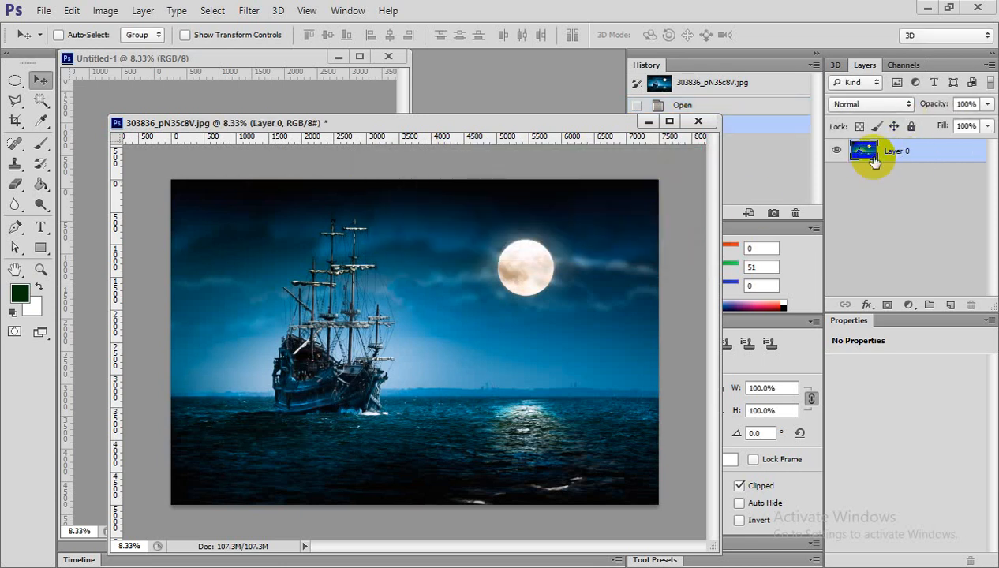
pyautogui.moveTo(460, 324); pyautogui.dragTo(345, 362)
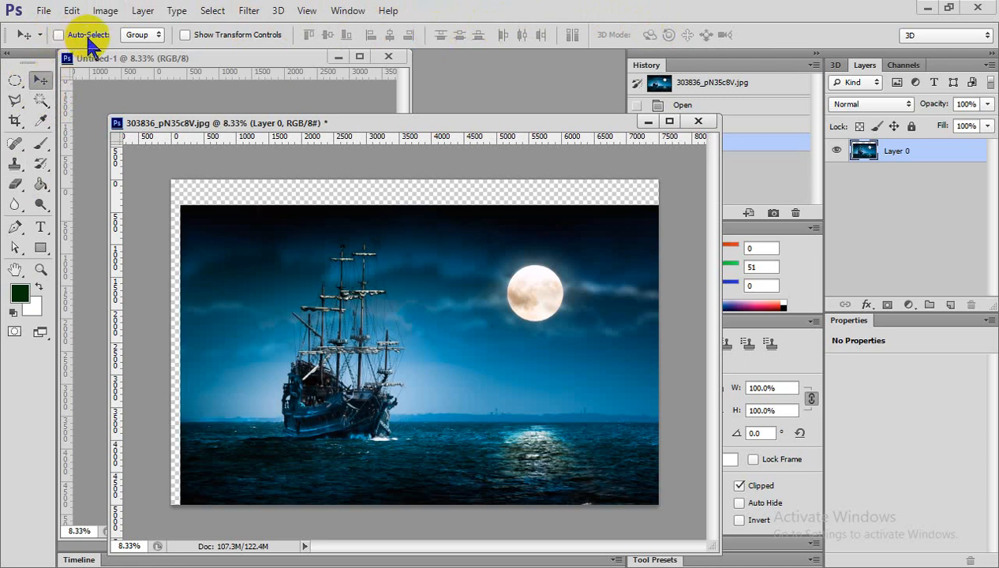
pyautogui.moveTo(350, 390); pyautogui.dragTo(301, 392)
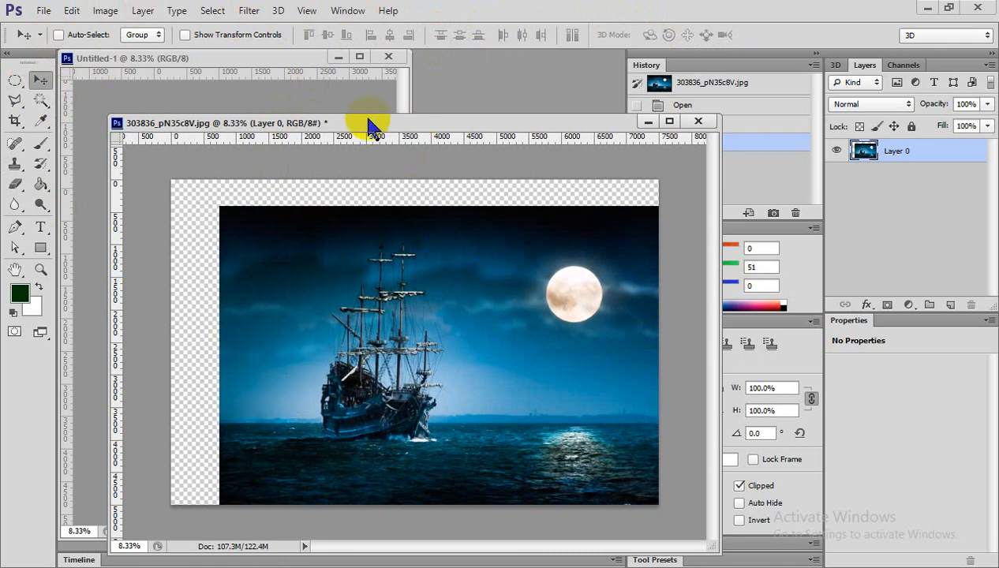
# - Move the ship image's window aside, bring Untitled-1 forward and open 23-animation-wallpaper.preview.jpg from the Background folder
pyautogui.moveTo(370, 128); pyautogui.dragTo(515, 176)
pyautogui.click(260, 91)
pyautogui.click(43, 10)
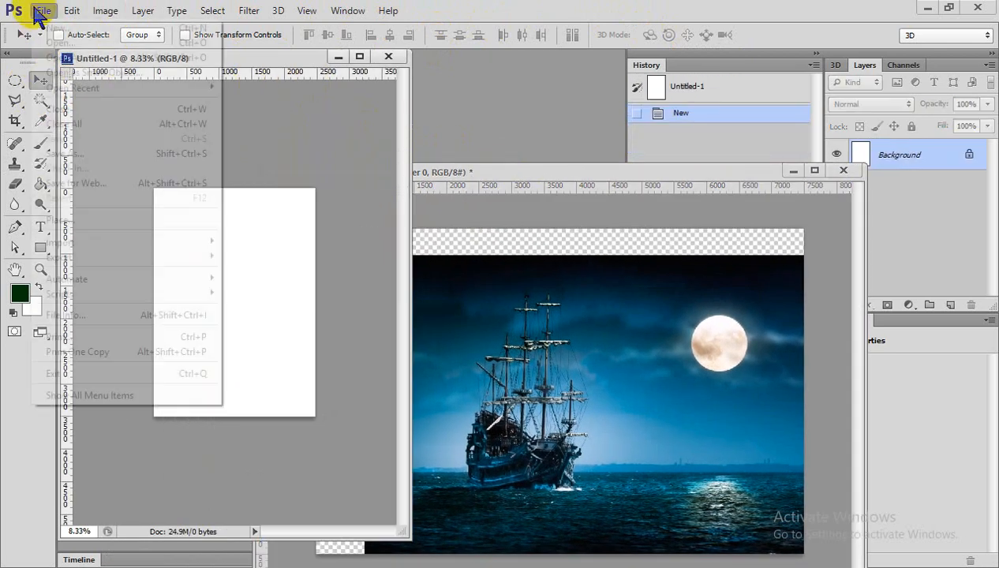
pyautogui.click(61, 43)
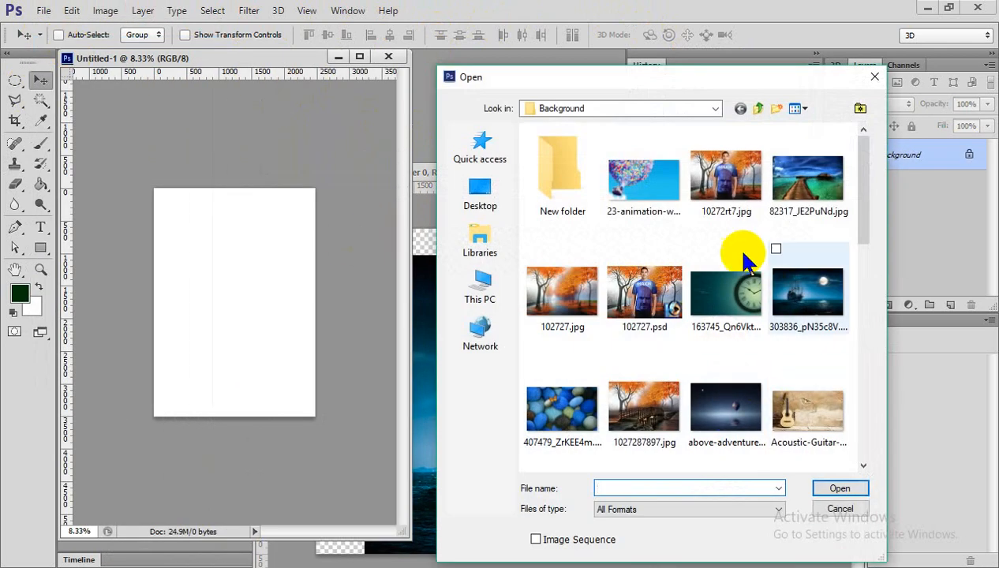
pyautogui.click(659, 197)
pyautogui.click(830, 490)
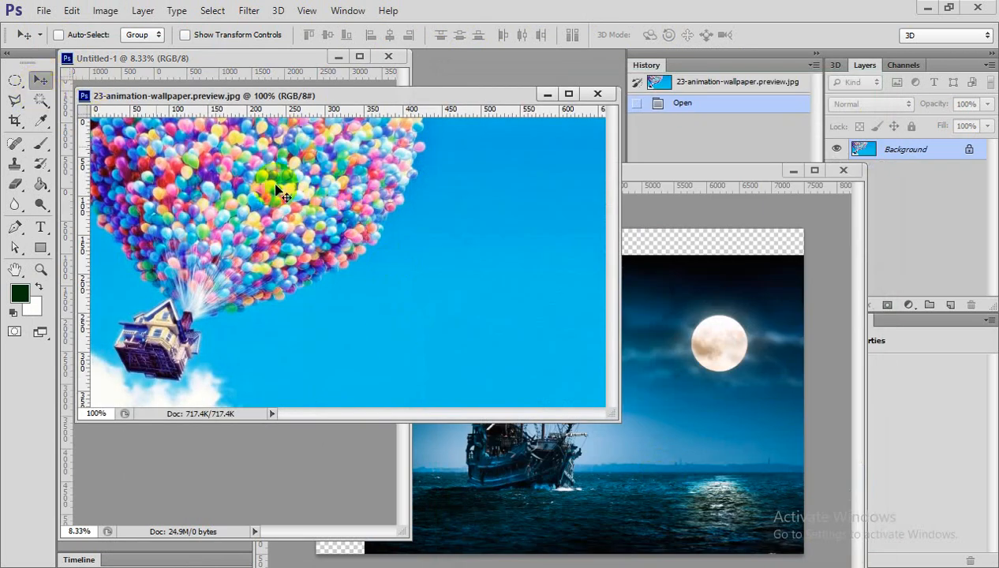
# - Copy the balloon image into the ship document with the Move tool twice, placing the second copy just beside the ship's masts
pyautogui.click(745, 367)
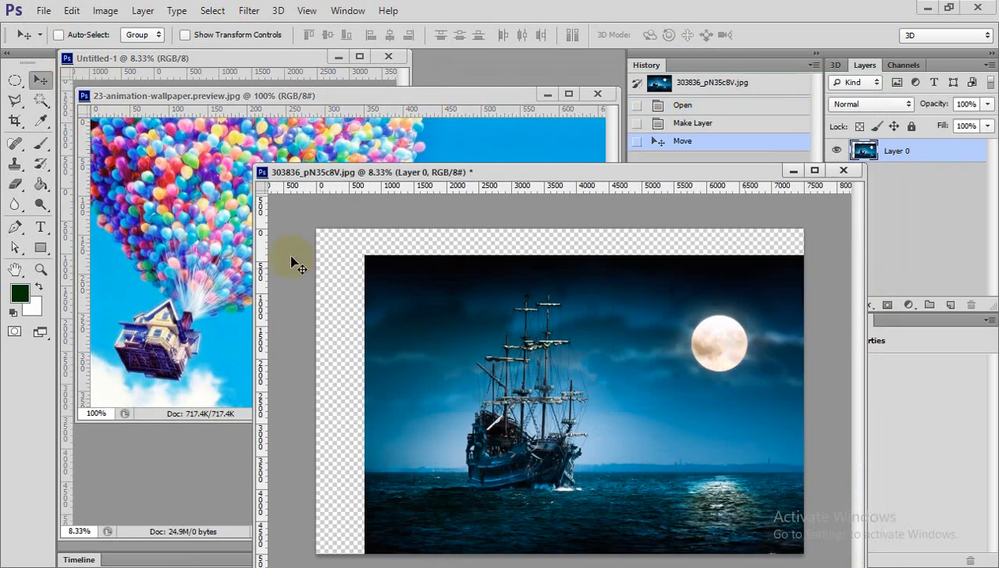
pyautogui.click(213, 221)
pyautogui.moveTo(352, 211); pyautogui.dragTo(611, 411)
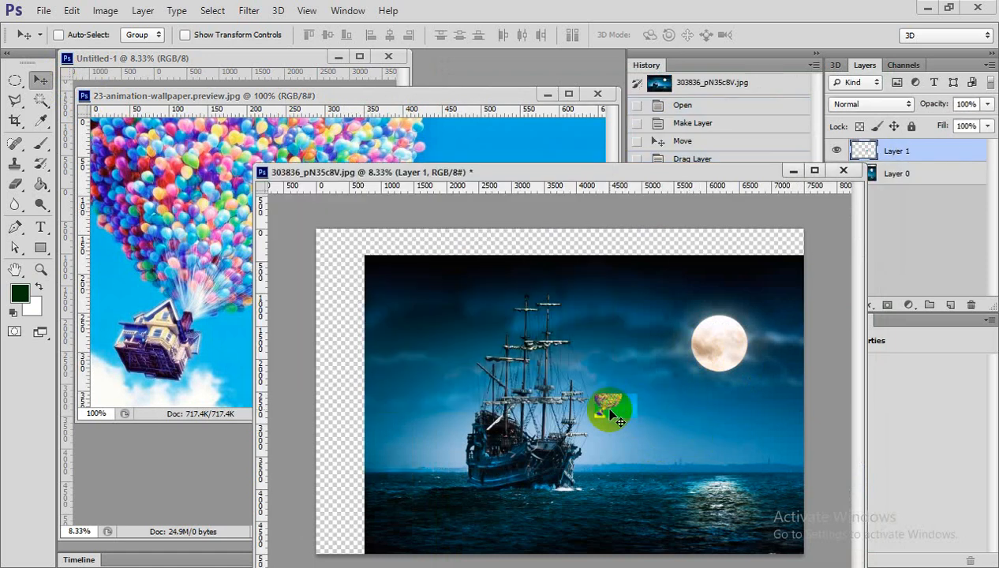
pyautogui.click(156, 152)
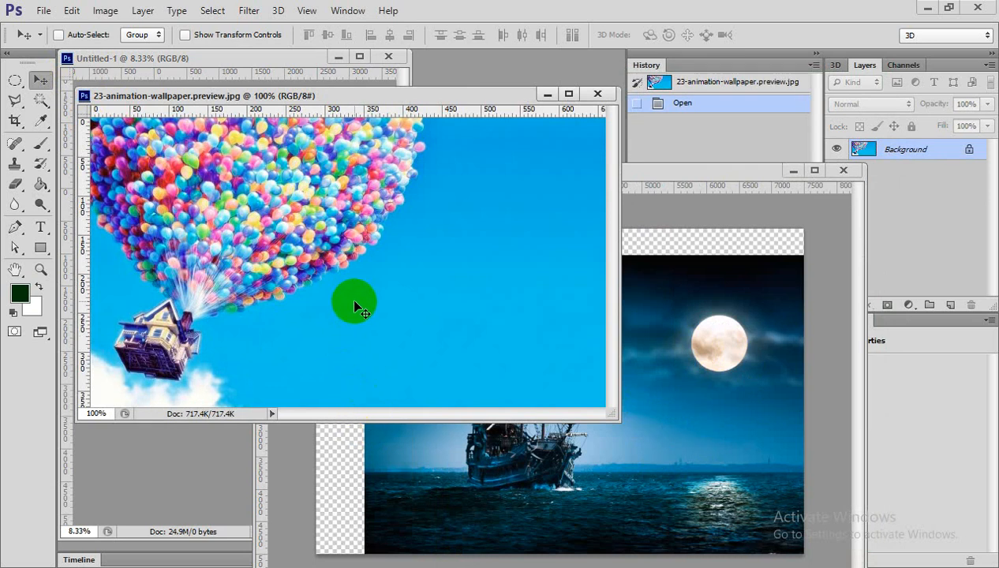
pyautogui.moveTo(354, 306); pyautogui.dragTo(597, 361)
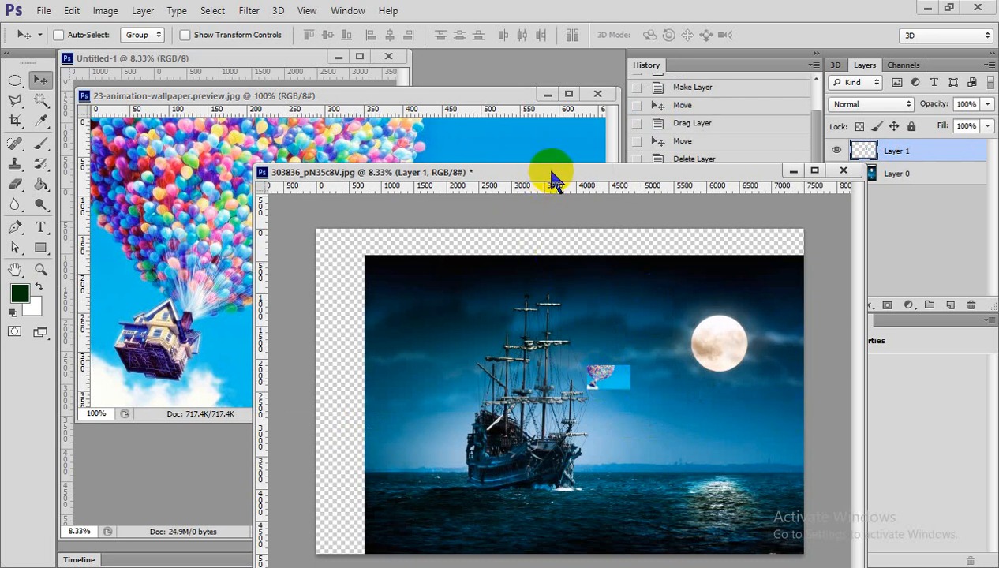
# - Zoom the ship image to 12.5%, then narrow and reposition its window so that it uncovers the History panel
pyautogui.moveTo(552, 177); pyautogui.dragTo(363, 84)
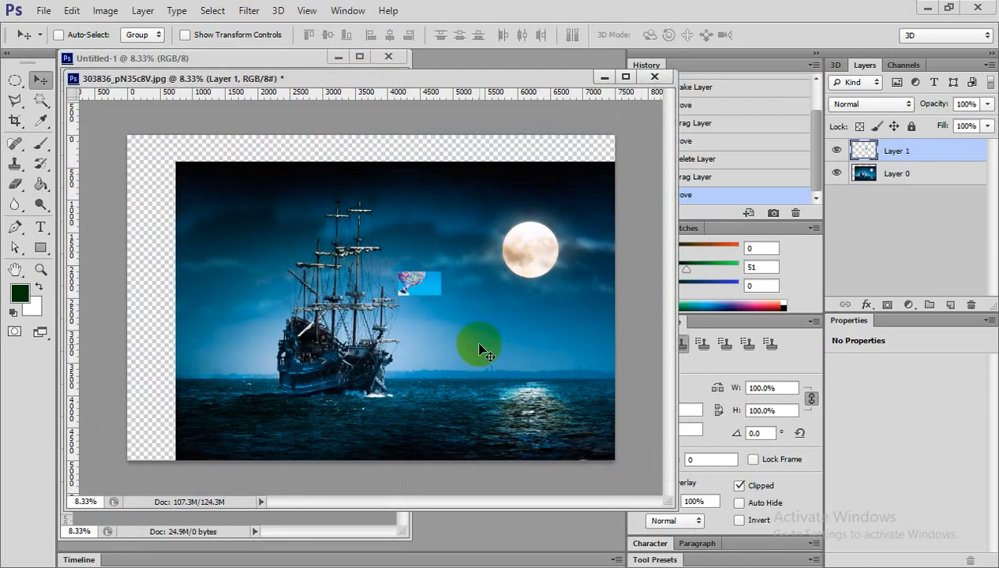
pyautogui.scroll(1, 449, 296)
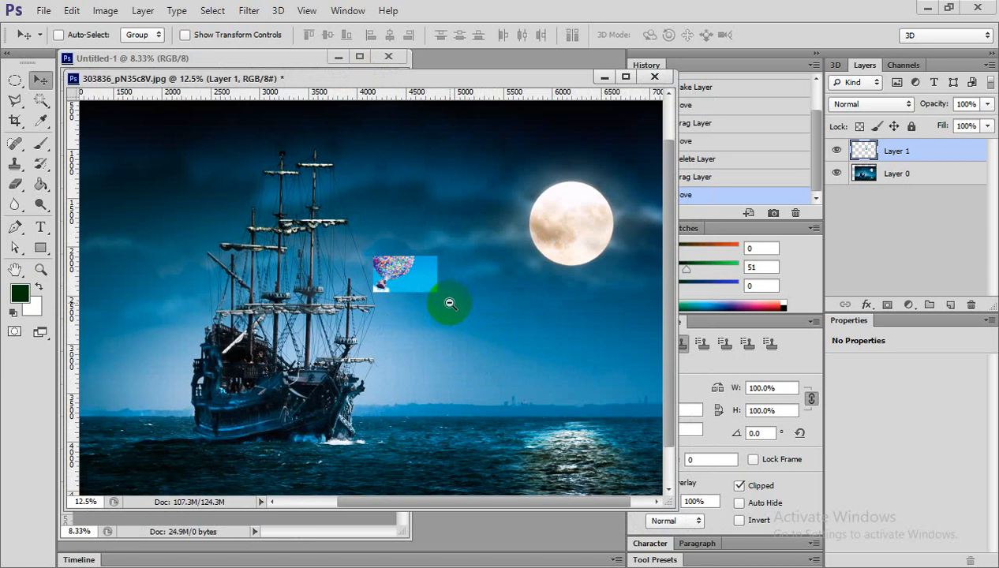
pyautogui.scroll(-2, 450, 303)
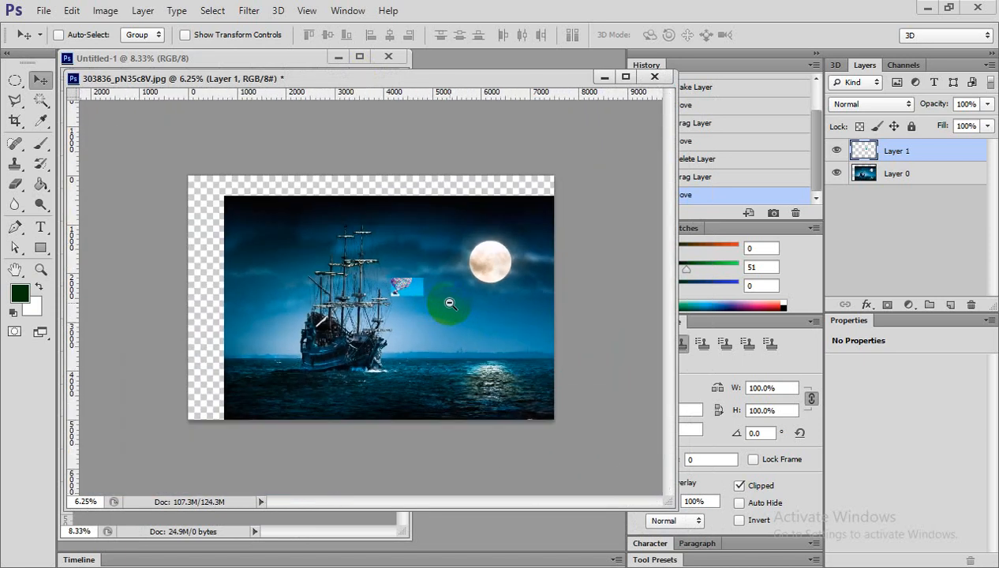
pyautogui.scroll(2, 413, 299)
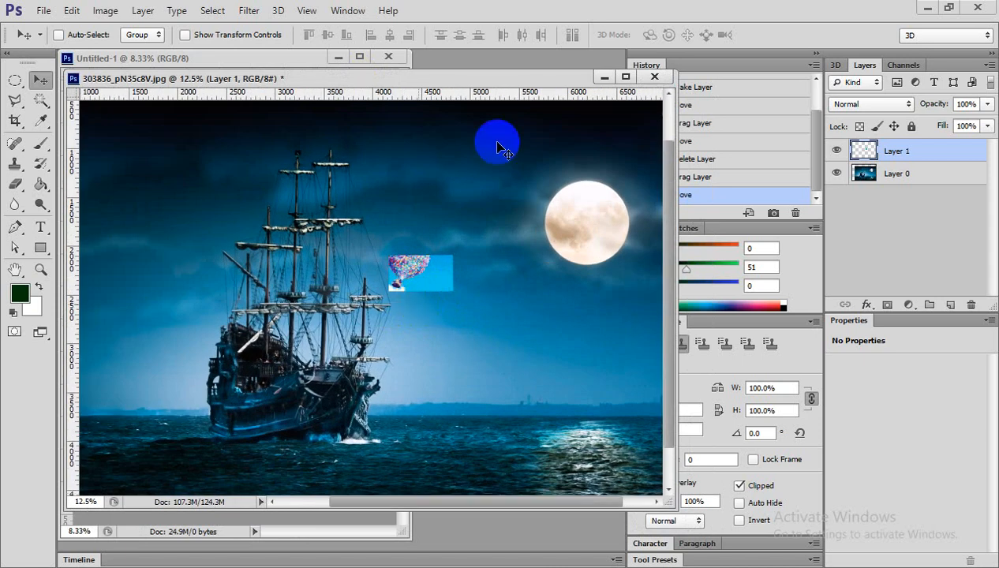
pyautogui.moveTo(495, 70); pyautogui.dragTo(413, 58)
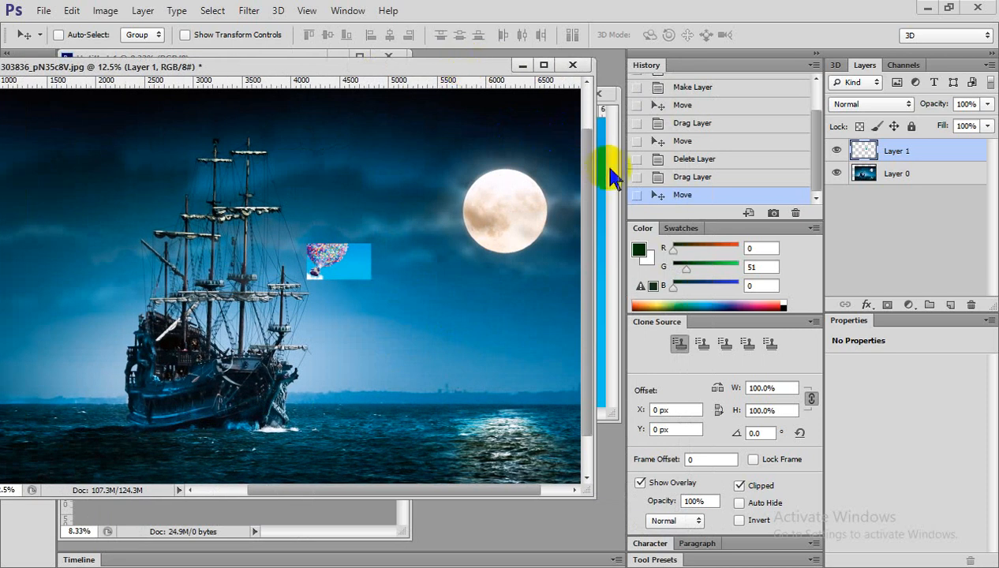
pyautogui.moveTo(597, 172); pyautogui.dragTo(539, 172)
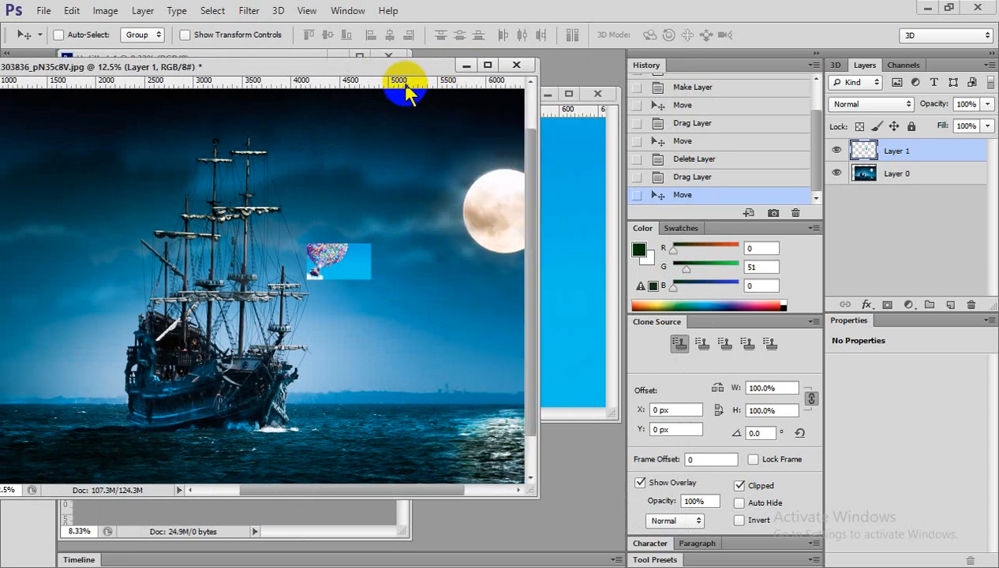
pyautogui.moveTo(407, 66); pyautogui.dragTo(483, 79)
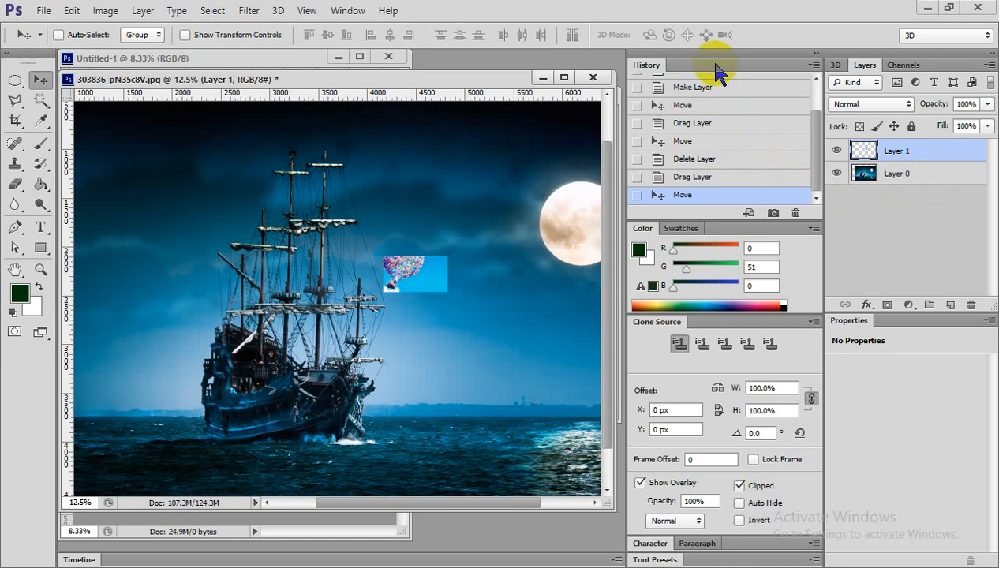
# - Detach and close the Color/Swatches and Clone Source panels to give the History panel more room
pyautogui.click(815, 228)
pyautogui.click(775, 236)
pyautogui.moveTo(775, 230); pyautogui.dragTo(550, 330)
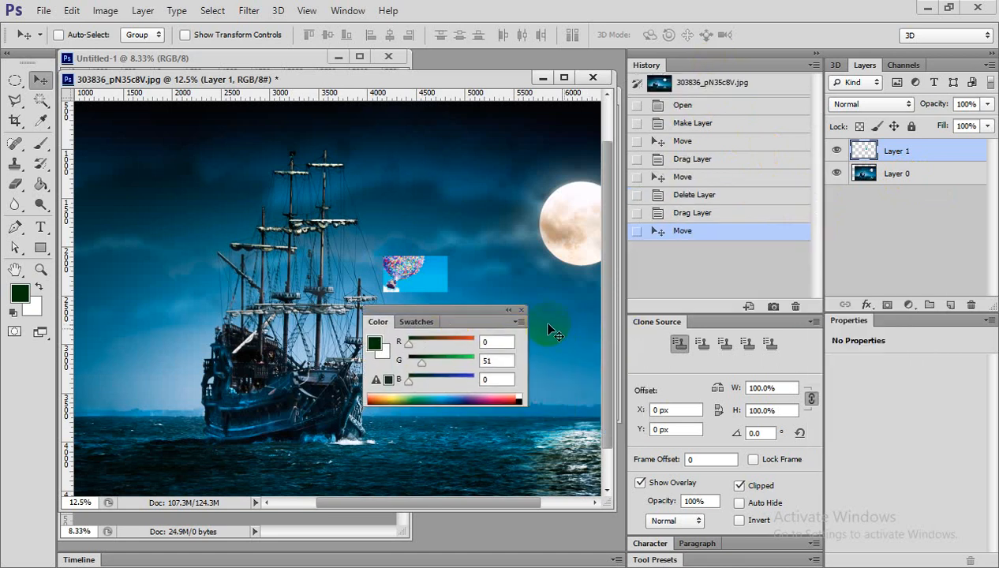
pyautogui.click(521, 309)
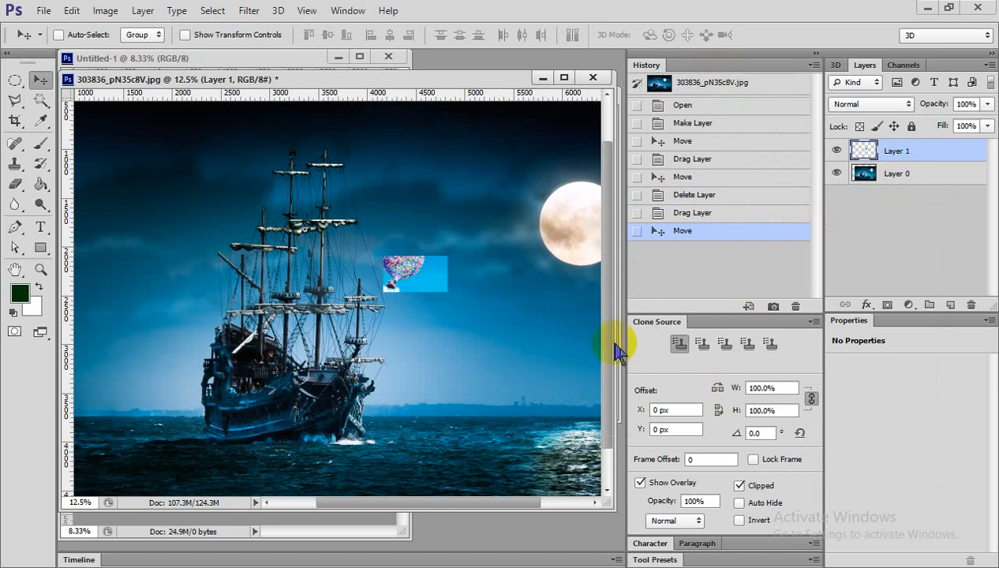
pyautogui.moveTo(614, 344); pyautogui.dragTo(576, 359)
pyautogui.click(585, 333)
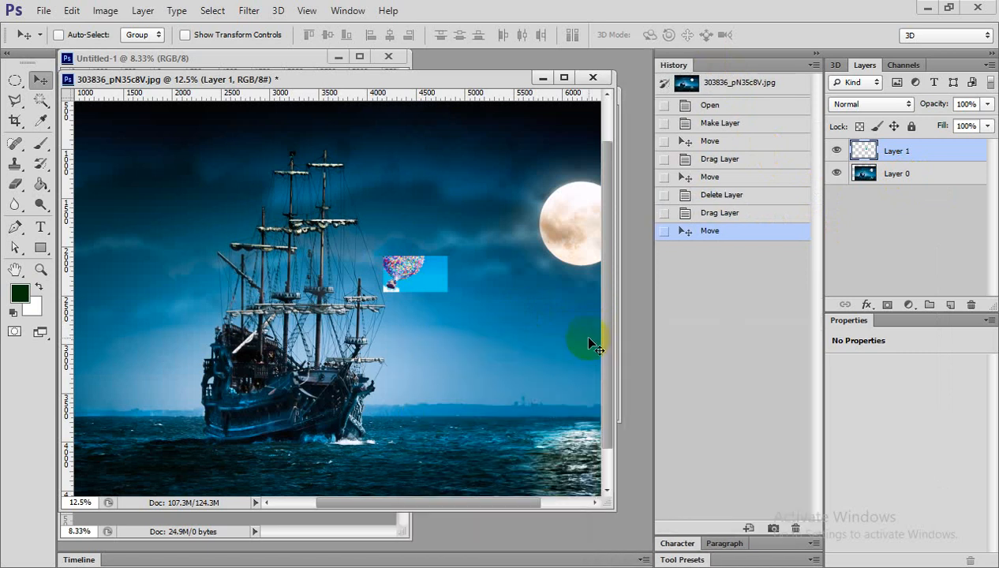
# - Review the ship image's history states one by one, from Open through to the last Move
pyautogui.click(712, 106)
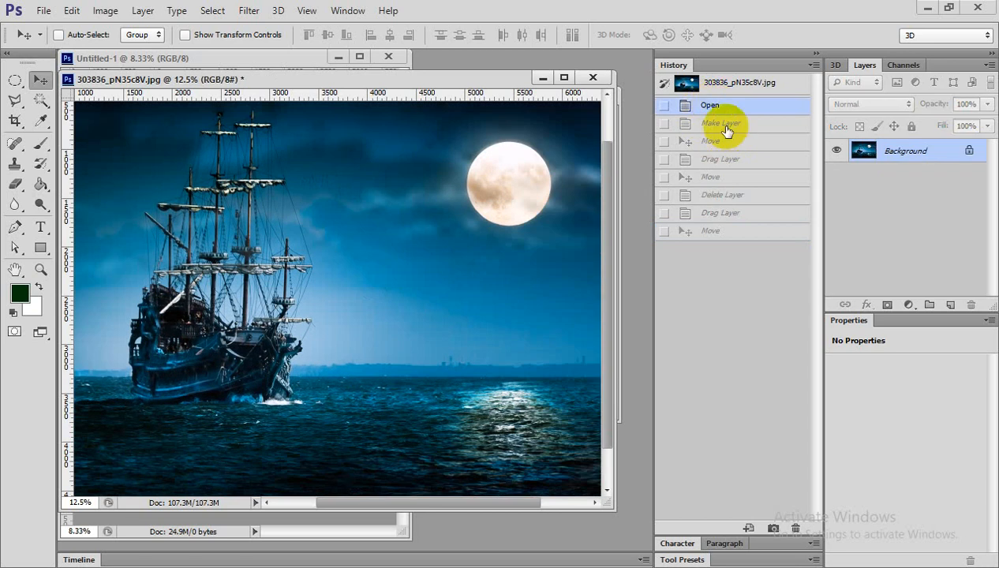
pyautogui.click(726, 129)
pyautogui.click(730, 144)
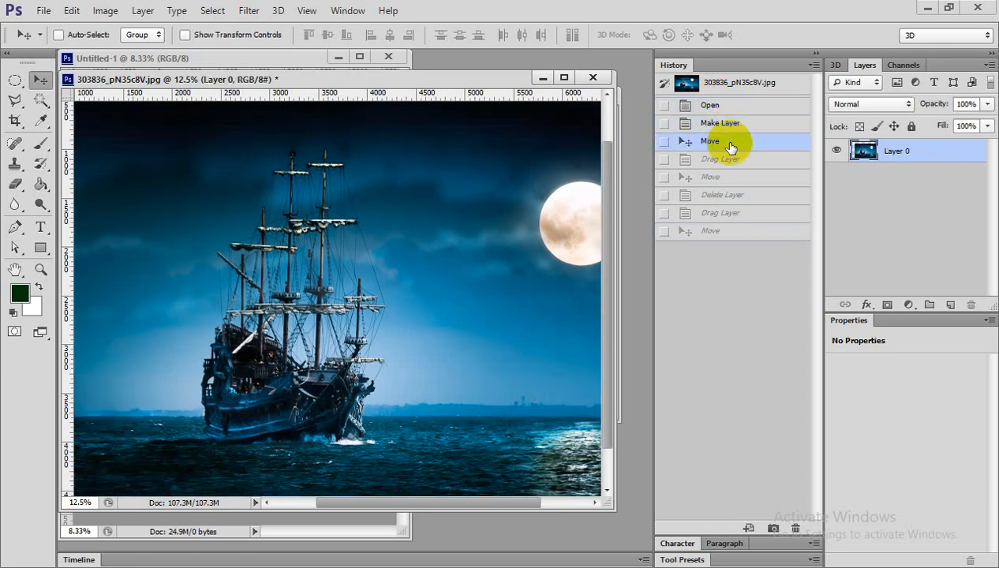
pyautogui.click(734, 159)
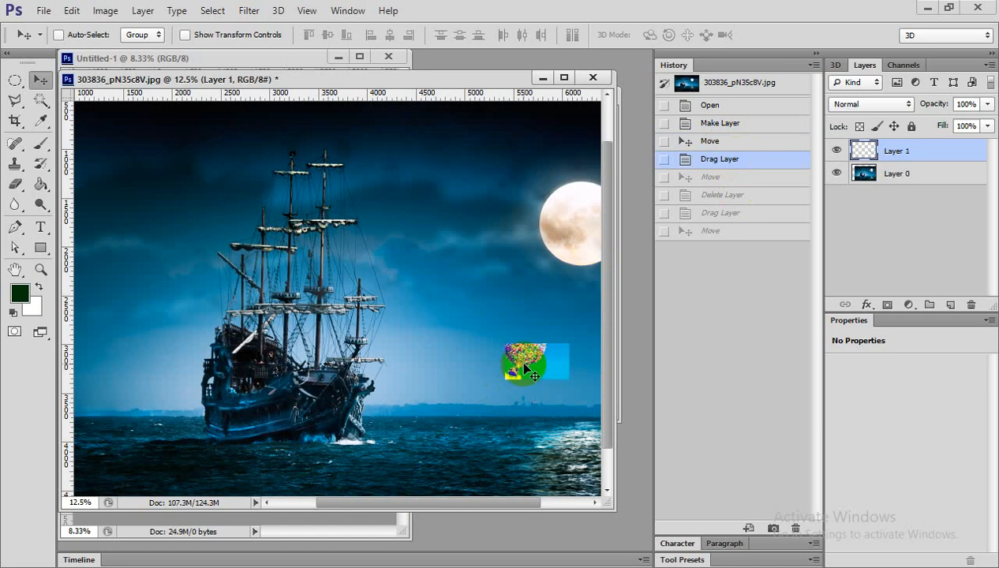
pyautogui.click(722, 178)
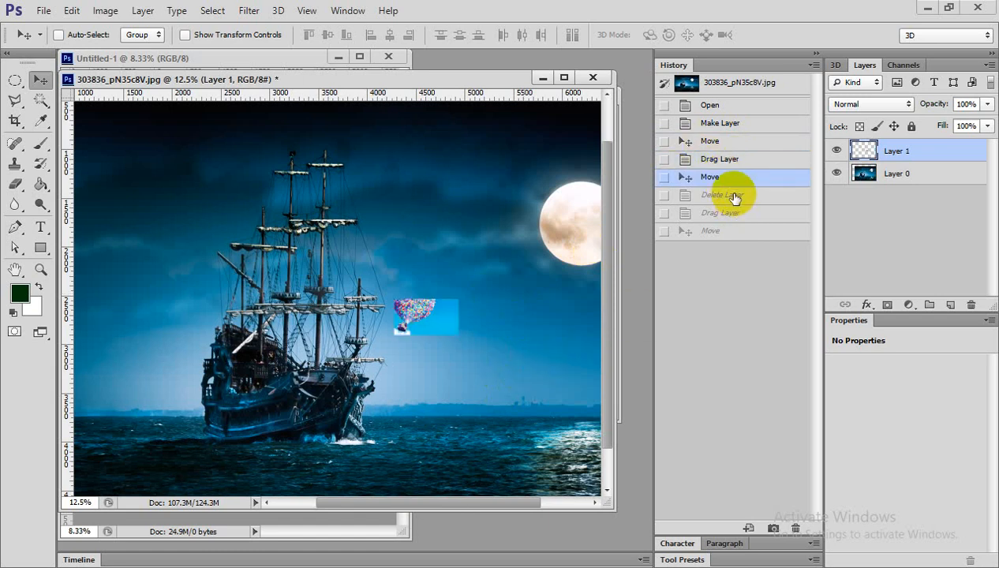
pyautogui.click(734, 195)
pyautogui.click(730, 215)
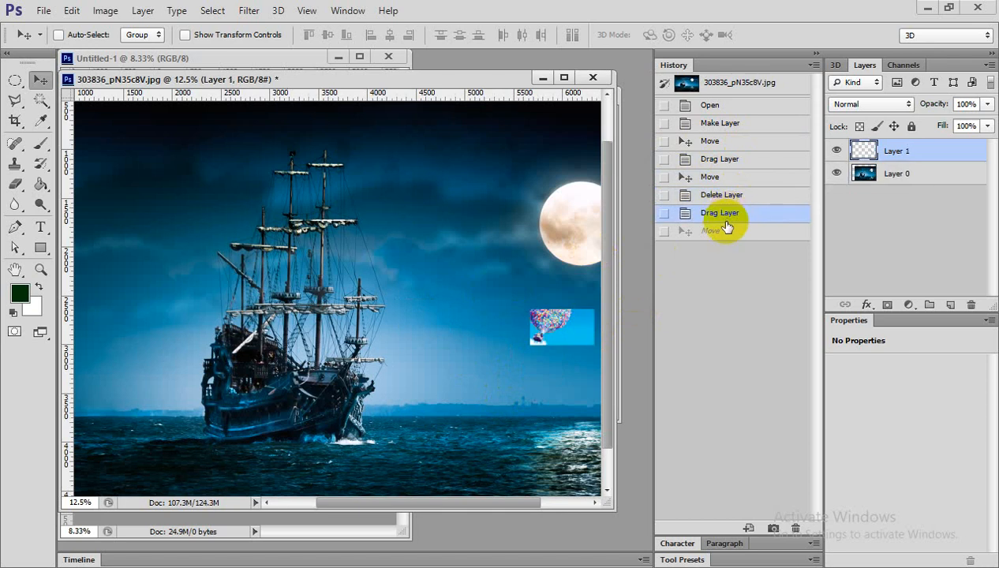
pyautogui.click(696, 231)
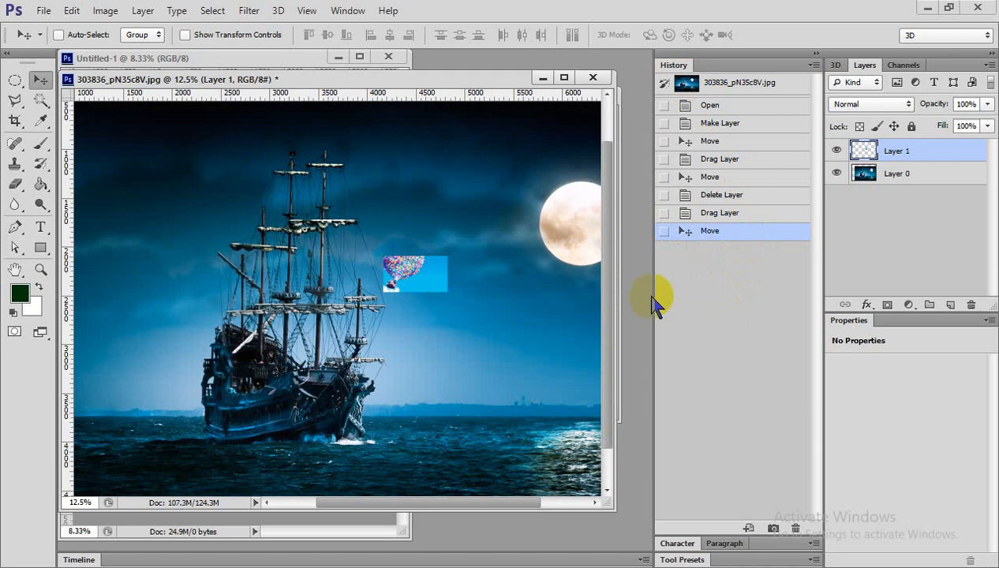
# - Step backward through the ship image's edits from the last Move to the Make Layer state
pyautogui.hotkey('ctrl', 'alt', 'z')
pyautogui.hotkey('ctrl', 'alt', 'z')
pyautogui.hotkey('ctrl', 'alt', 'z')
pyautogui.hotkey('ctrl', 'alt', 'z')
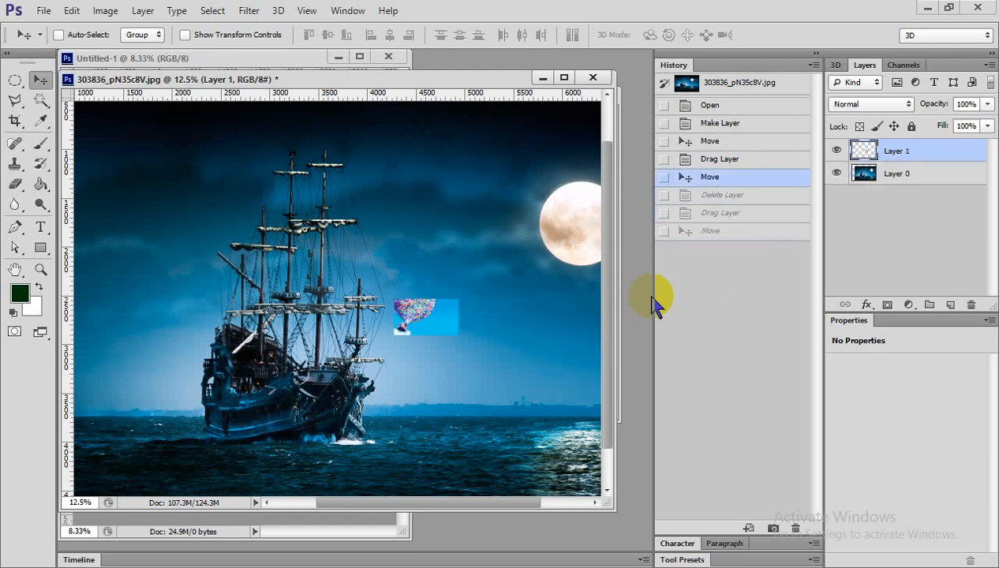
pyautogui.hotkey('ctrl', 'alt', 'z')
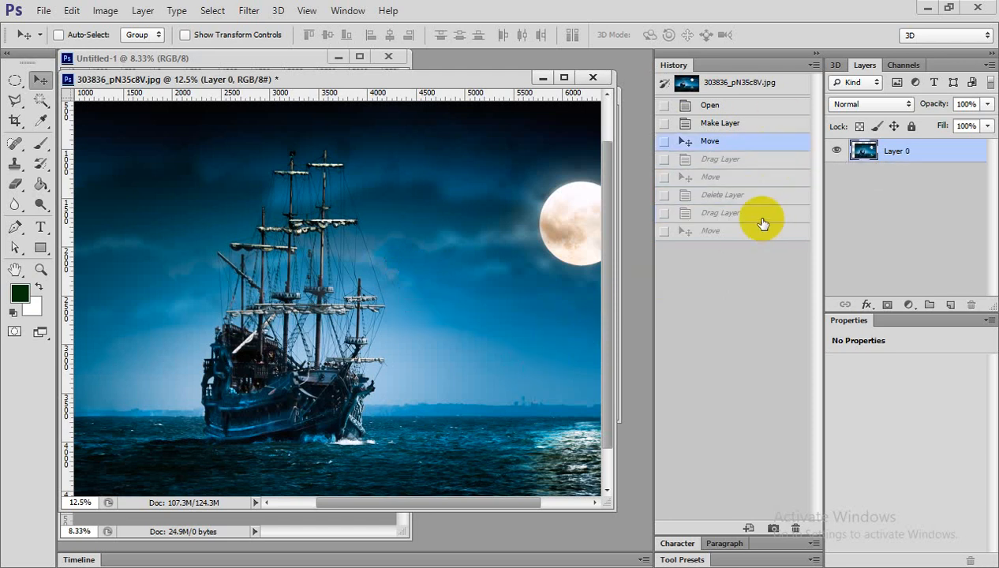
pyautogui.hotkey('ctrl', 'alt', 'z')
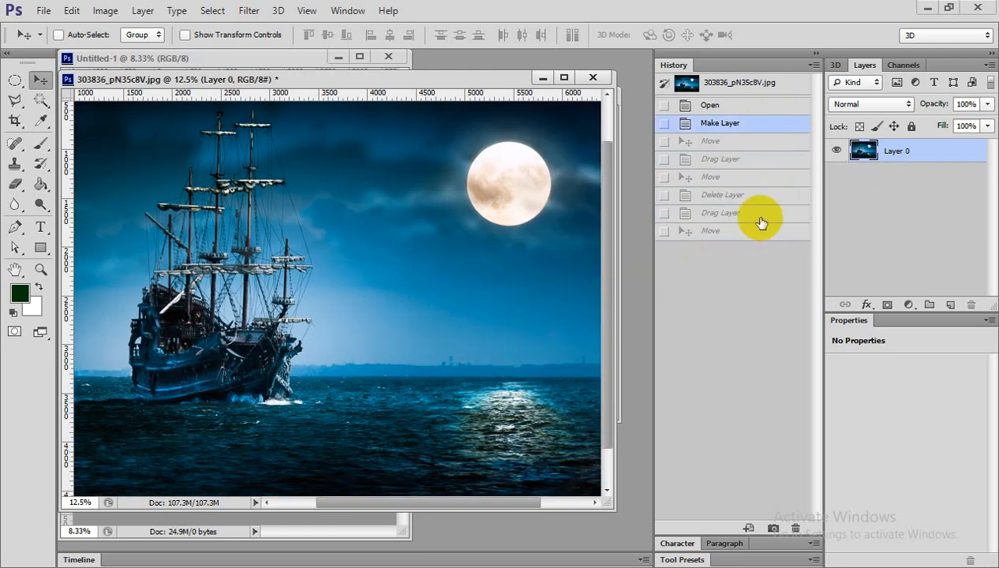
# - Step forward through the undone edits from Make Layer to the last Move state
pyautogui.hotkey('ctrl', 'shift', 'z')
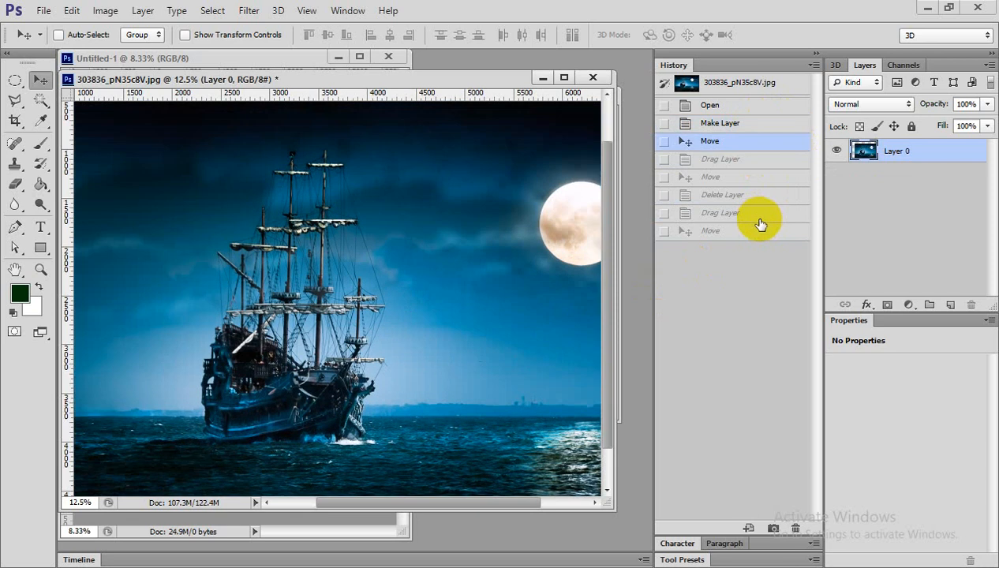
pyautogui.hotkey('ctrl', 'shift', 'z')
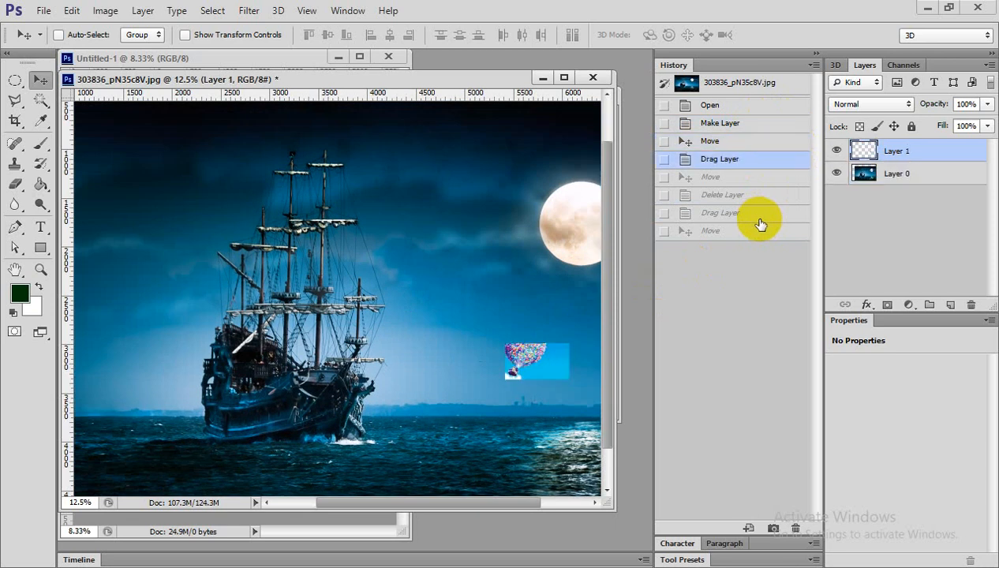
pyautogui.hotkey('ctrl', 'shift', 'z')
pyautogui.hotkey('ctrl', 'shift', 'z')
pyautogui.hotkey('ctrl', 'shift', 'z')
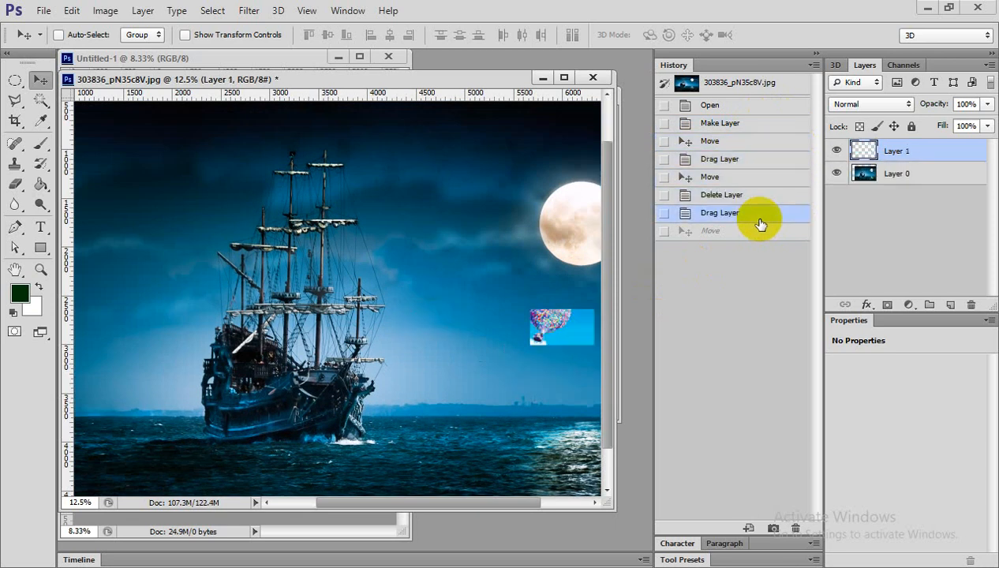
pyautogui.hotkey('ctrl', 'shift', 'z')
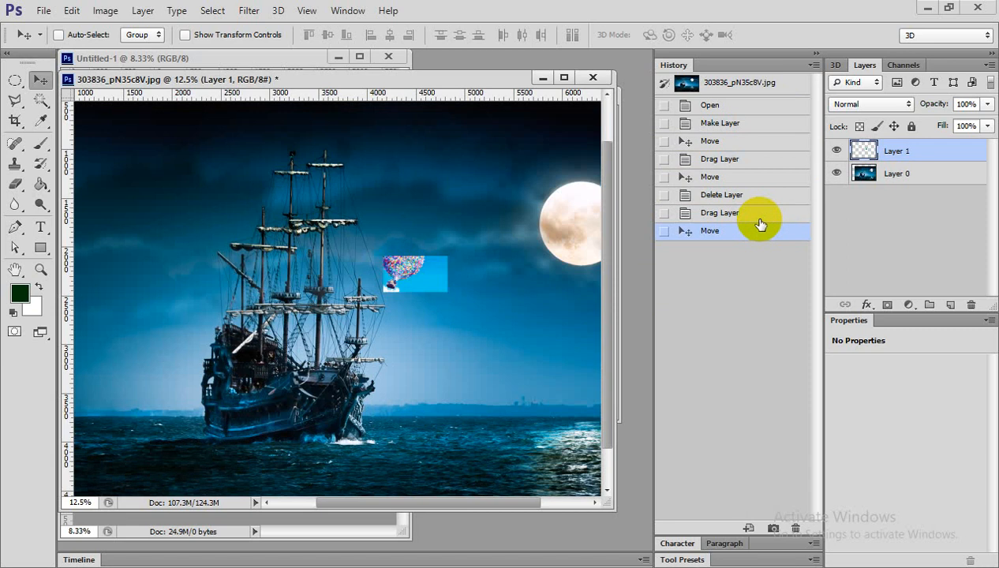
# - Step the ship image back to its first Move state, then restore the first Drag Layer state with the balloon layer
pyautogui.hotkey('ctrl', 'alt', 'z')
pyautogui.hotkey('ctrl', 'alt', 'z')
pyautogui.hotkey('ctrl', 'alt', 'z')
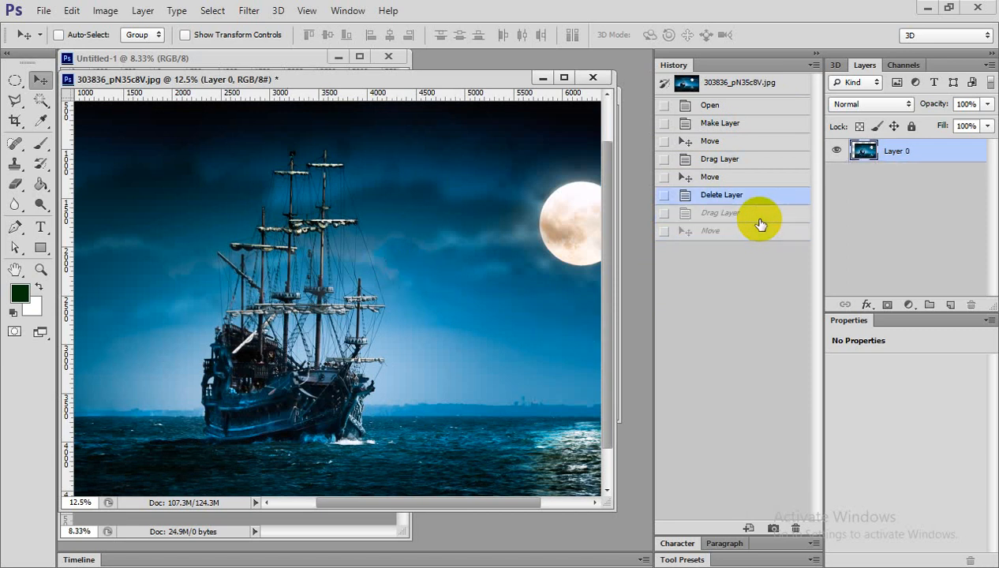
pyautogui.hotkey('ctrl', 'alt', 'z')
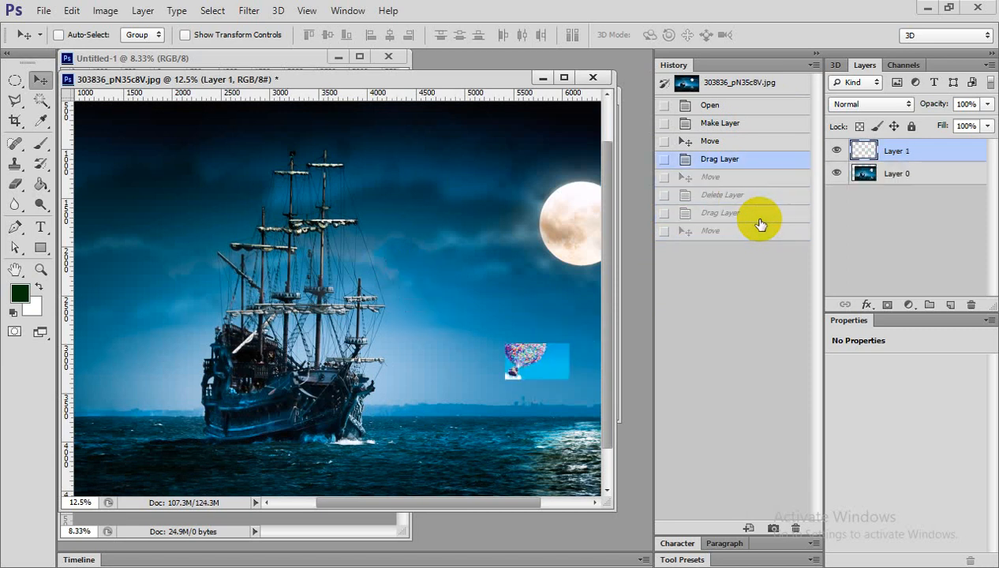
pyautogui.hotkey('ctrl', 'alt', 'z')
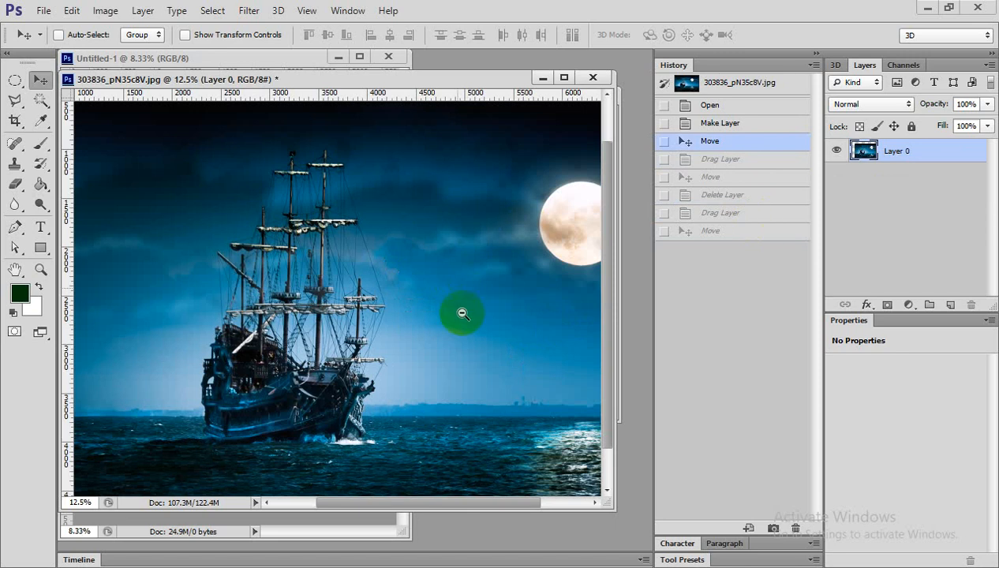
pyautogui.hotkey('ctrl', '-')
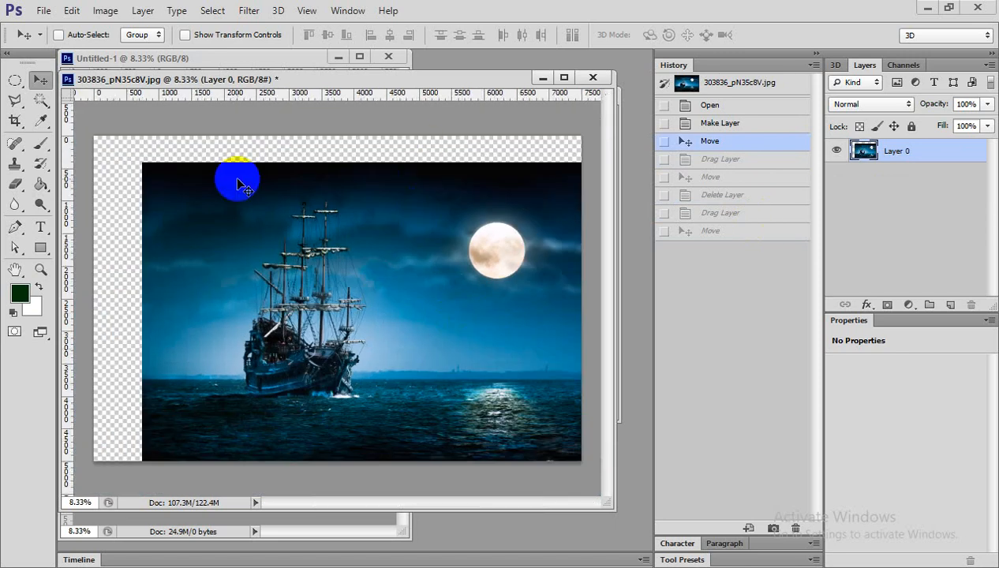
pyautogui.click(720, 162)
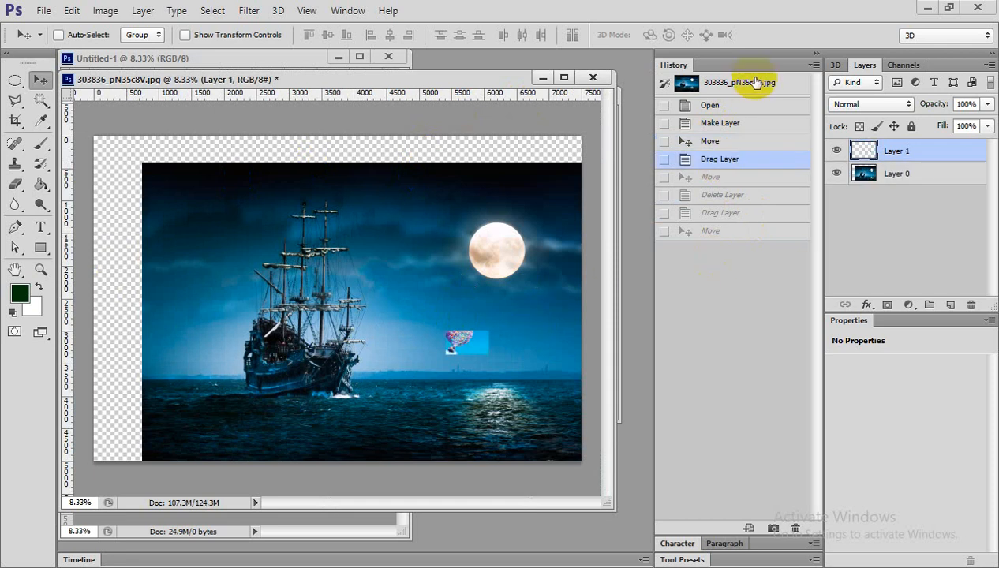
# - Restore the ship image's first Move state, then move the ship layer up and left until it meets the canvas's left edge
pyautogui.click(727, 143)
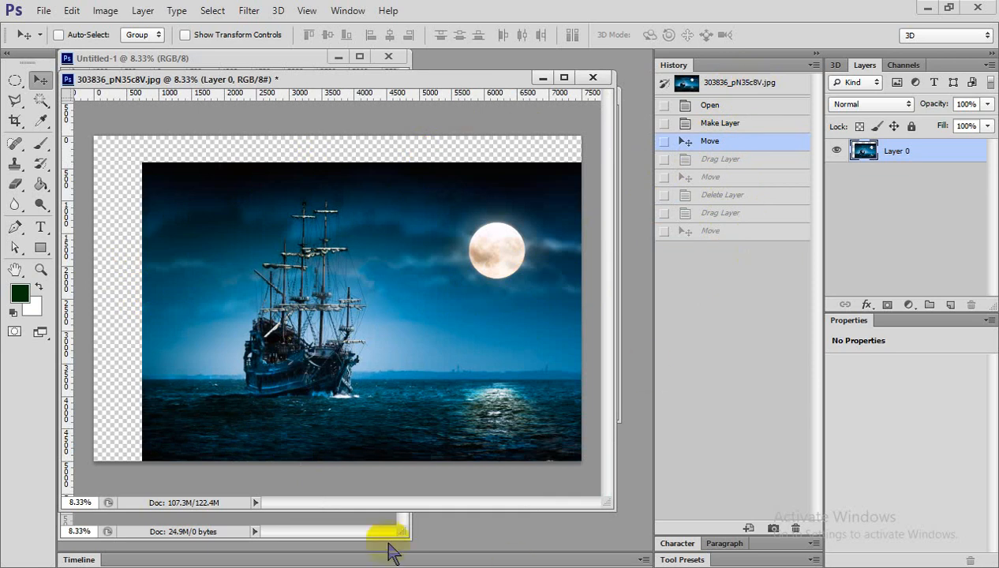
pyautogui.moveTo(376, 333); pyautogui.dragTo(367, 355)
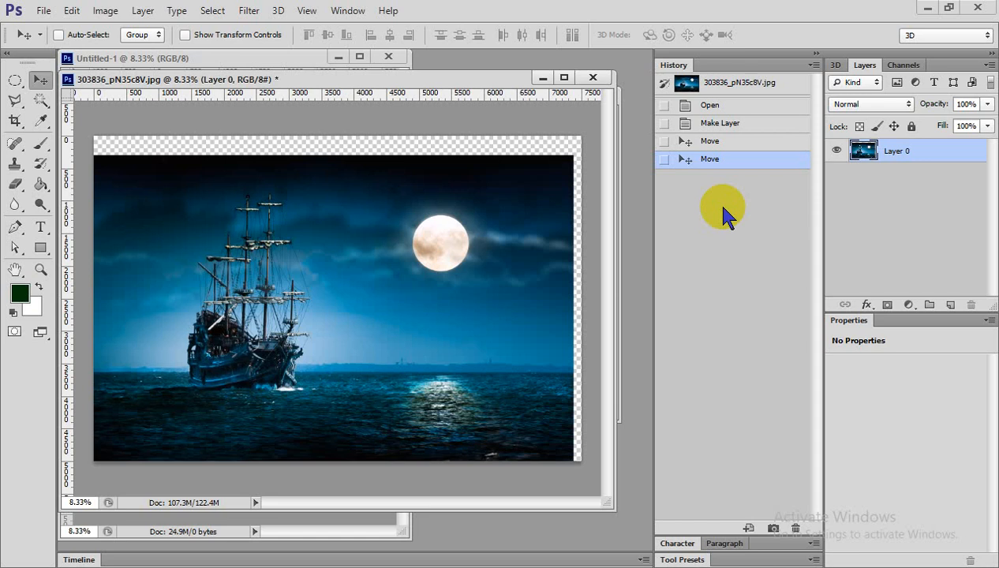
# - Zoom in on the sky beside the ship to 33.33%, then zoom out to 5% at the same spot
pyautogui.click(335, 308)
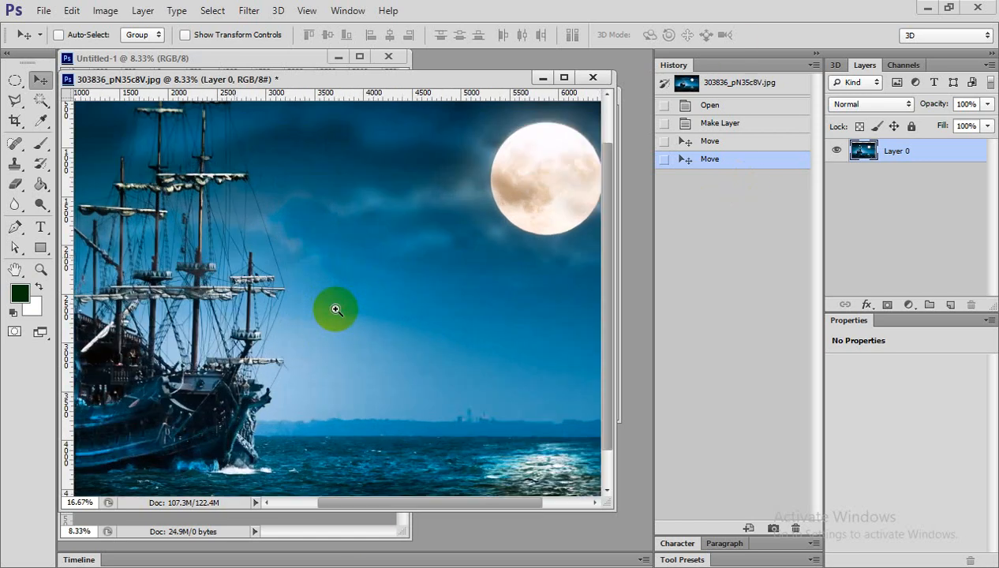
pyautogui.click(335, 309)
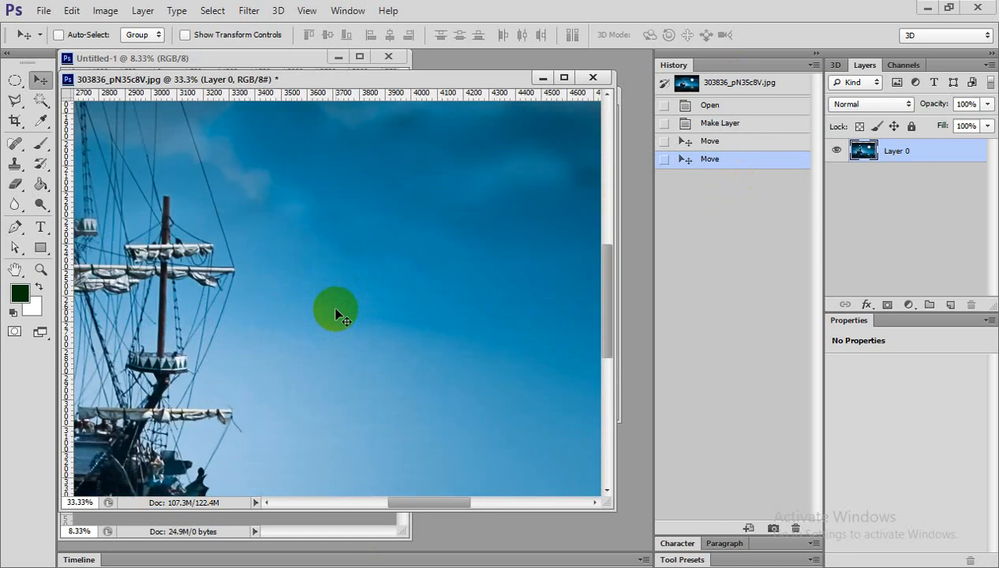
pyautogui.keyDown('alt'); pyautogui.click(334, 309); pyautogui.keyUp('alt')
pyautogui.keyDown('alt'); pyautogui.click(334, 309); pyautogui.keyUp('alt')
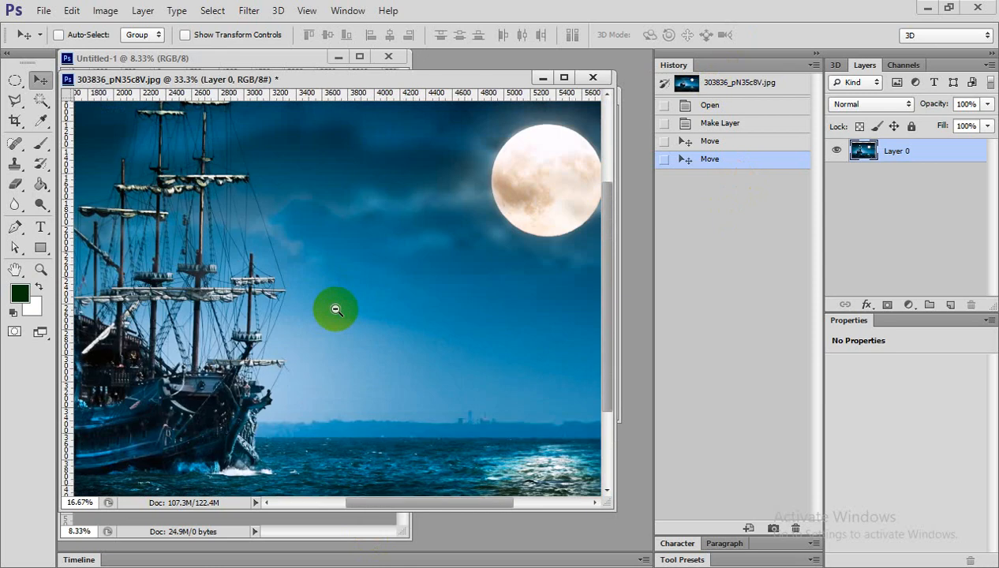
pyautogui.keyDown('alt'); pyautogui.click(334, 309); pyautogui.keyUp('alt')
pyautogui.keyDown('alt'); pyautogui.click(335, 309); pyautogui.keyUp('alt')
pyautogui.keyDown('alt'); pyautogui.click(334, 309); pyautogui.keyUp('alt')
pyautogui.keyDown('alt'); pyautogui.click(335, 308); pyautogui.keyUp('alt')
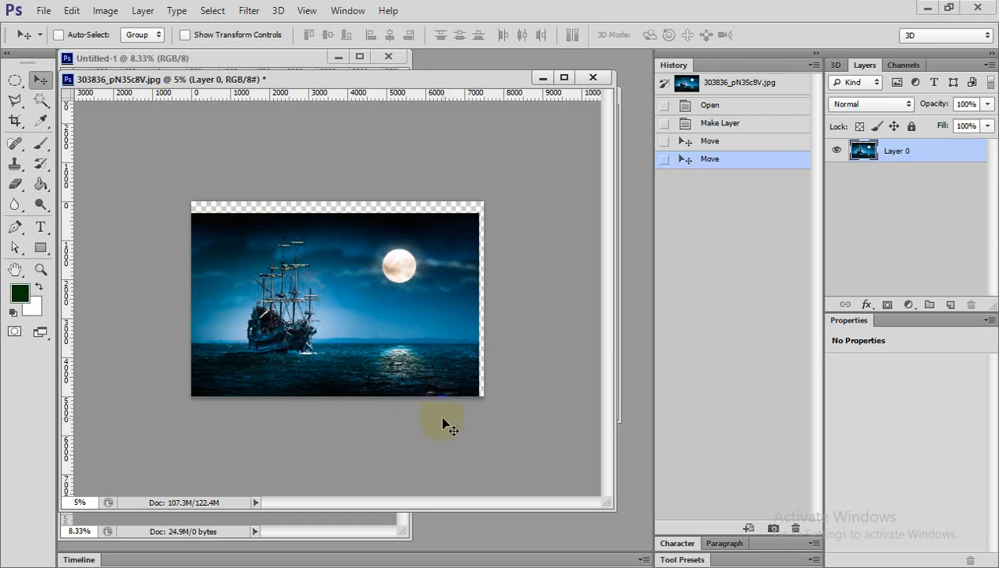
# - Magnify the ship image to 100%, then zoom all the way out to 1%
pyautogui.scroll(3, 449, 427)
pyautogui.hotkey('ctrl', '+')
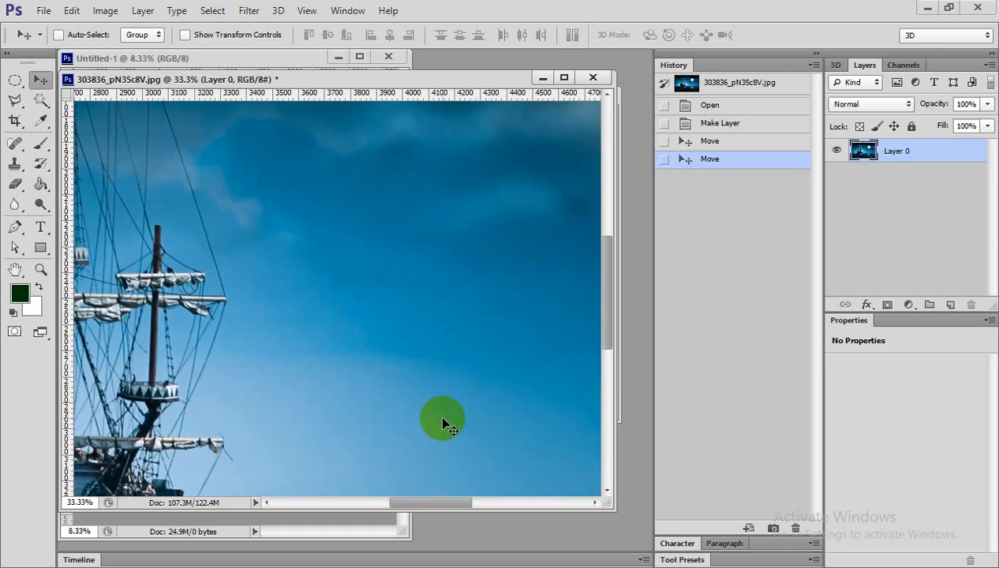
pyautogui.hotkey('ctrl', '+')
pyautogui.hotkey('ctrl', '+')
pyautogui.hotkey('ctrl', '+')
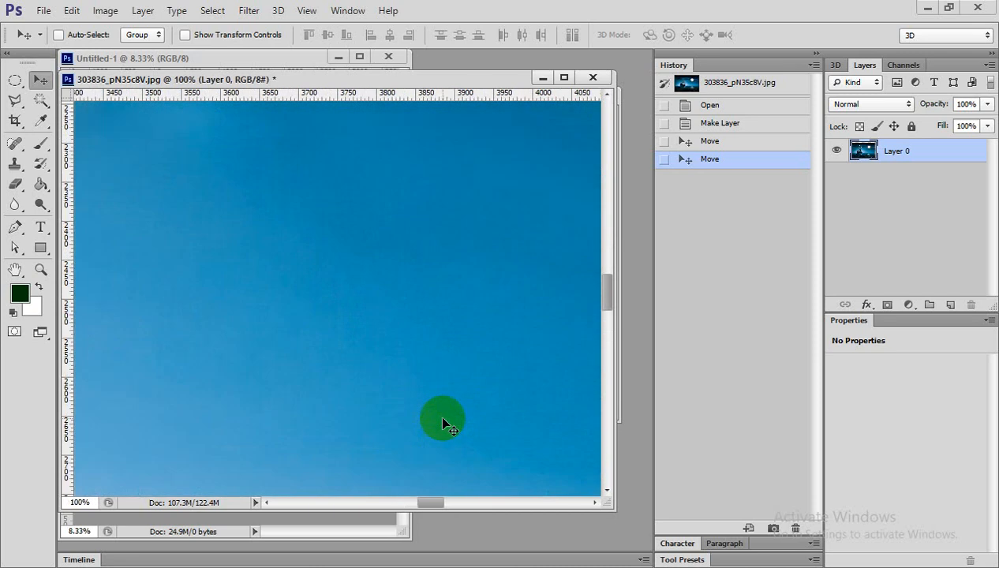
pyautogui.scroll(-8, 442, 424)
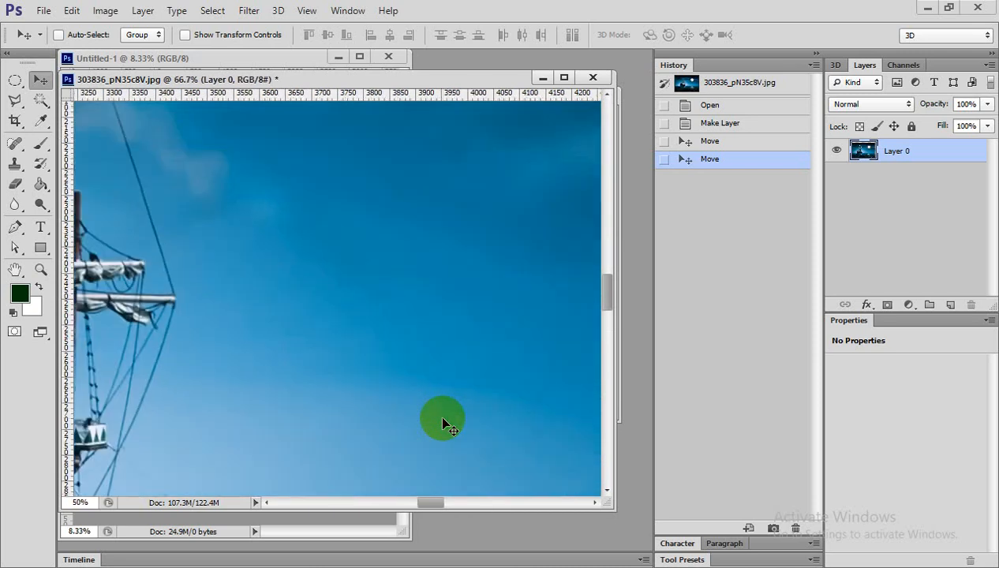
pyautogui.scroll(-6, 443, 424)
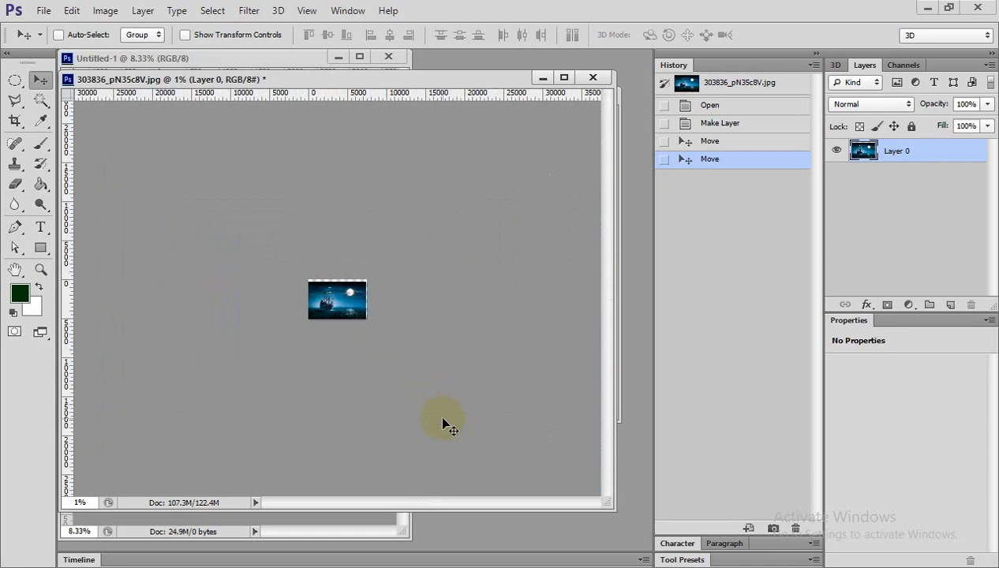
# - Zoom in stepwise from the tiny view to 16.67%, then step back out to 6.25%
pyautogui.hotkey('ctrl', '+')
pyautogui.hotkey('ctrl', '+')
pyautogui.hotkey('ctrl', '+')
pyautogui.hotkey('ctrl', '+')
pyautogui.hotkey('ctrl', '+')
pyautogui.hotkey('ctrl', '+')
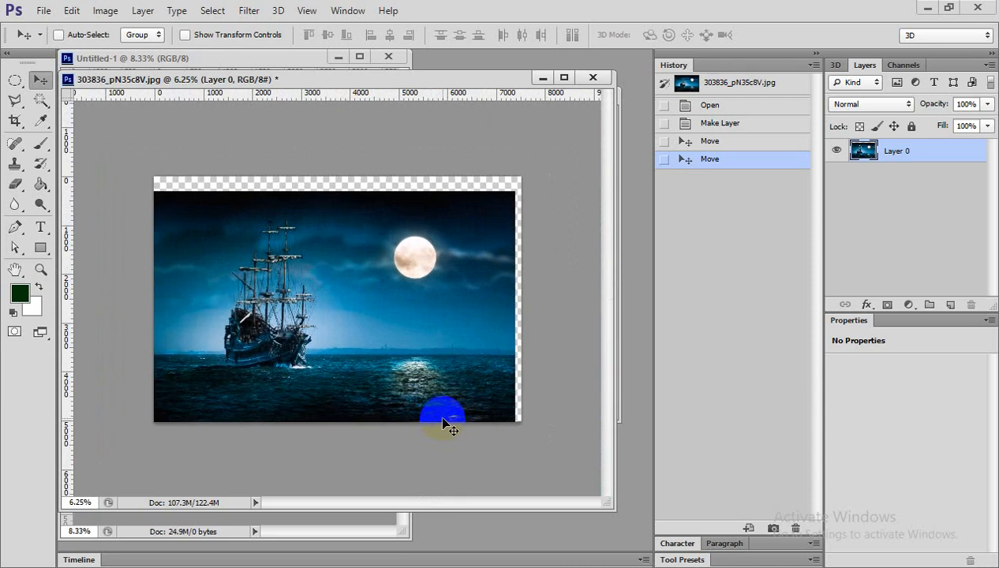
pyautogui.hotkey('ctrl', '+')
pyautogui.hotkey('ctrl', '+')
pyautogui.hotkey('ctrl', '+')
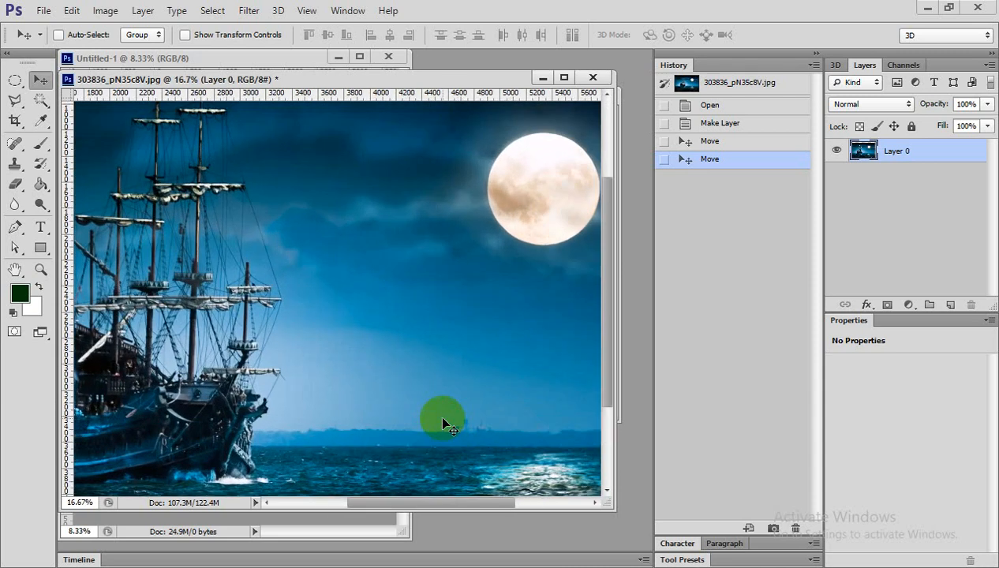
pyautogui.hotkey('ctrl', '-')
pyautogui.hotkey('ctrl', '-')
pyautogui.hotkey('ctrl', '-')
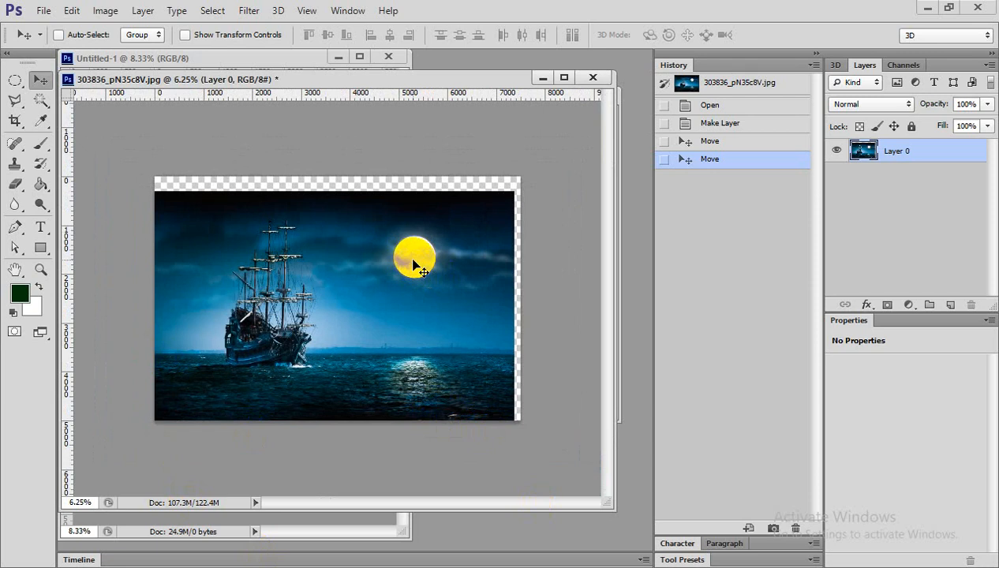
# - Examine the moon up close at 66.67% with the temporary Zoom tool, then zoom out to 8.33%
pyautogui.hotkey('ctrl', 'space')
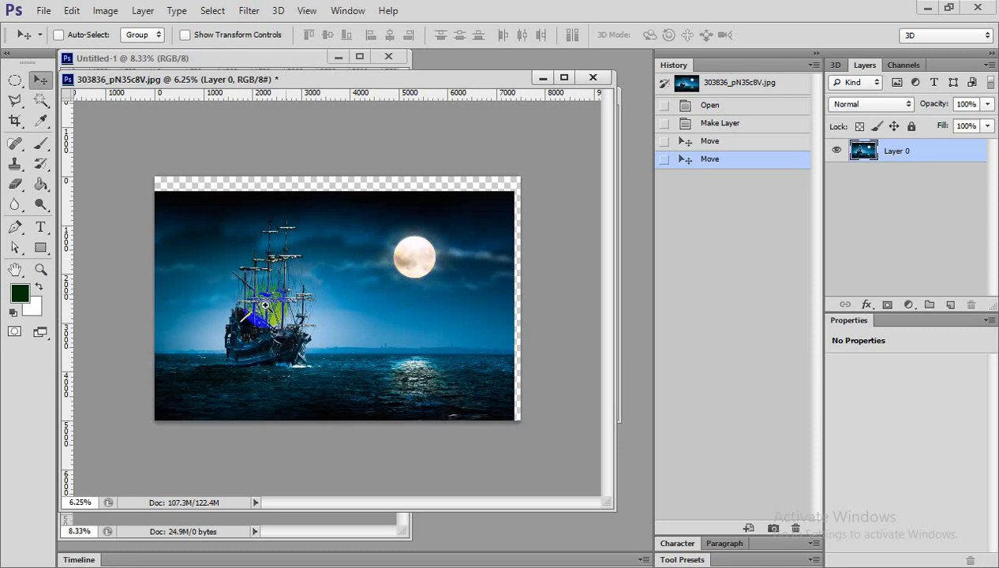
pyautogui.moveTo(450, 270); pyautogui.dragTo(414, 301)
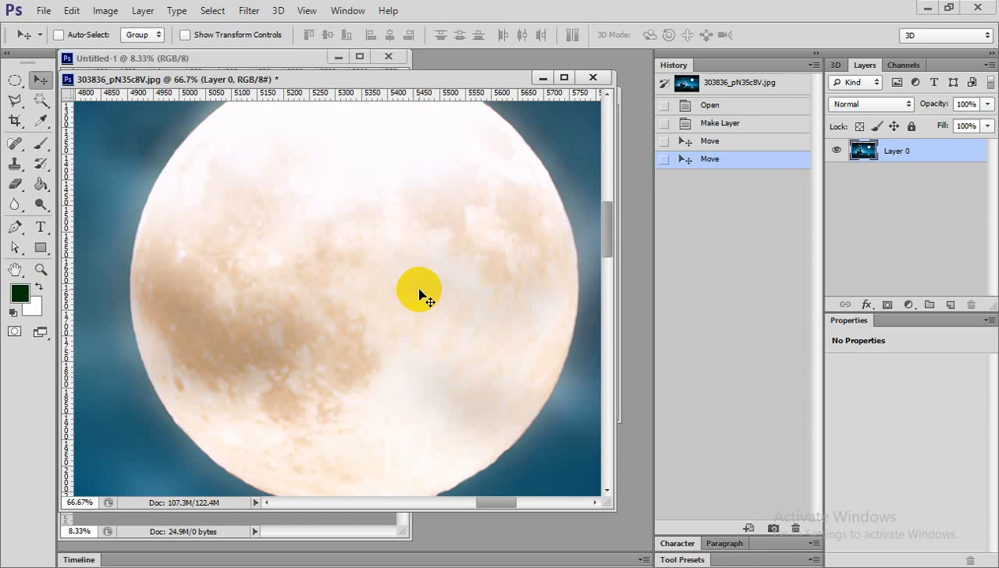
pyautogui.hotkey('ctrl', 'space')
pyautogui.moveTo(420, 290); pyautogui.dragTo(443, 309)
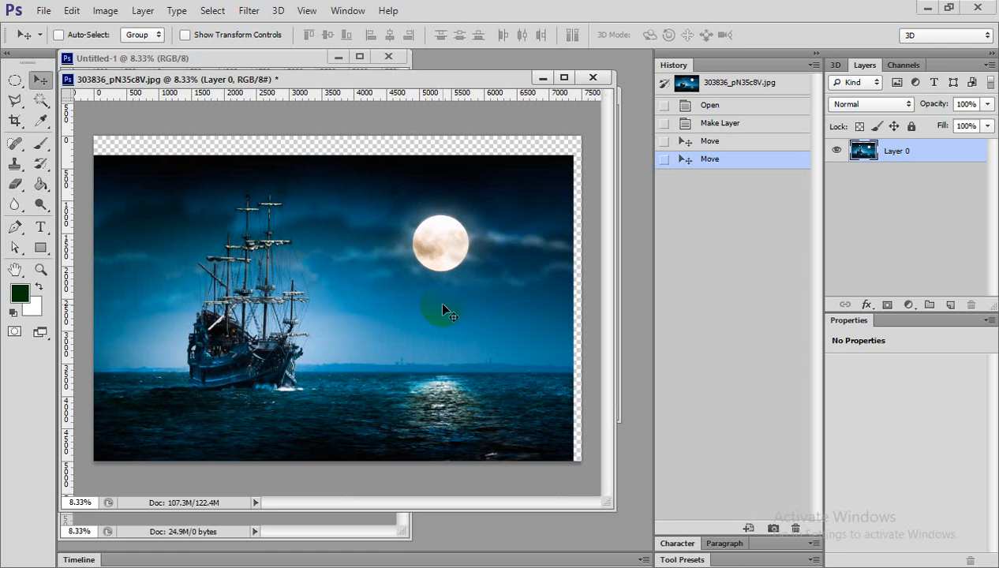
# - Zoom far out, then magnify the ship to 400% and pan from the water to the edge of its hull
pyautogui.moveTo(468, 292); pyautogui.dragTo(412, 336)
pyautogui.keyDown('ctrl'); pyautogui.click(325, 318); pyautogui.keyUp('ctrl')
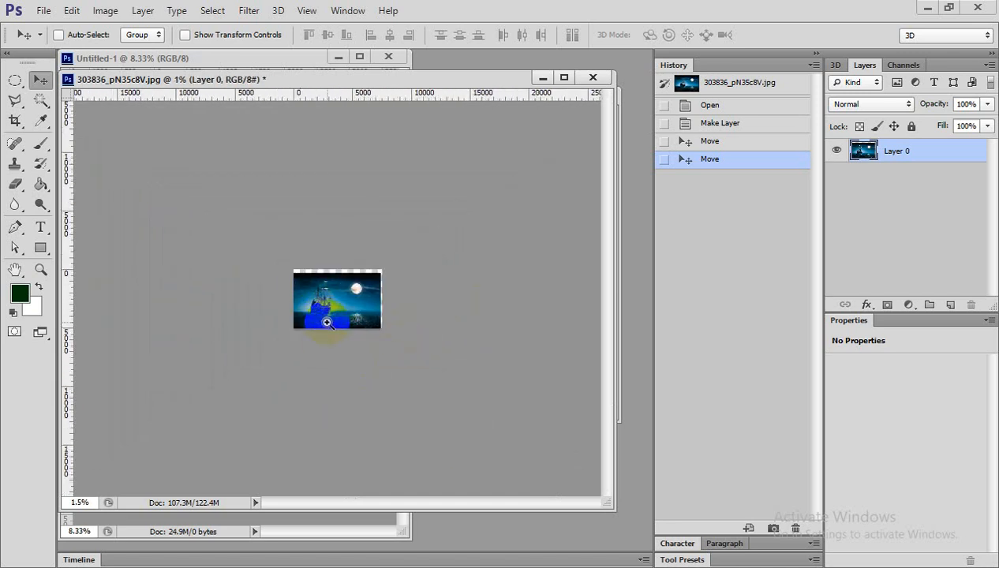
pyautogui.keyDown('ctrl'); pyautogui.click(320, 321); pyautogui.keyUp('ctrl')
pyautogui.moveTo(274, 325); pyautogui.dragTo(232, 298)
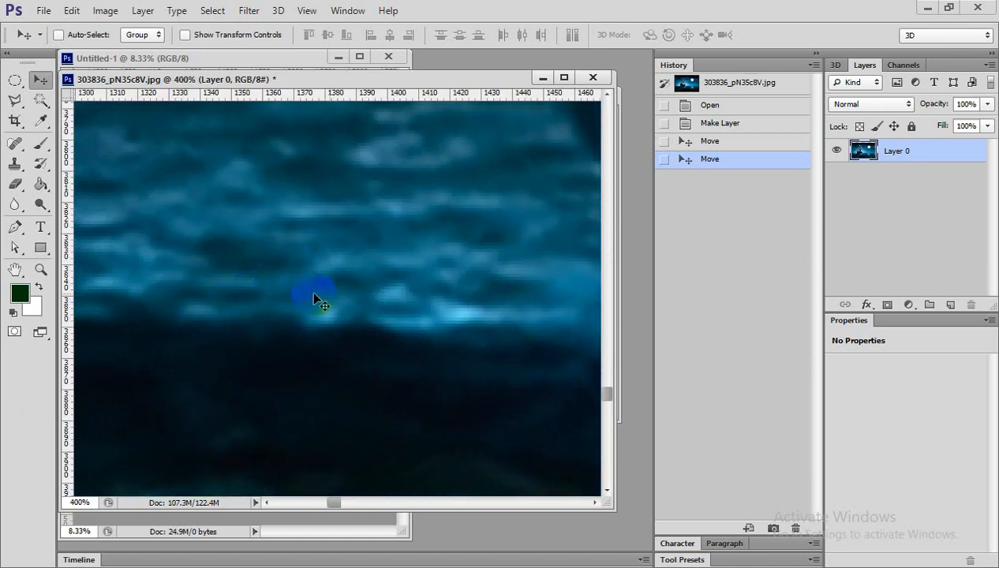
pyautogui.moveTo(319, 341); pyautogui.dragTo(343, 419)
pyautogui.moveTo(445, 360); pyautogui.dragTo(353, 317)
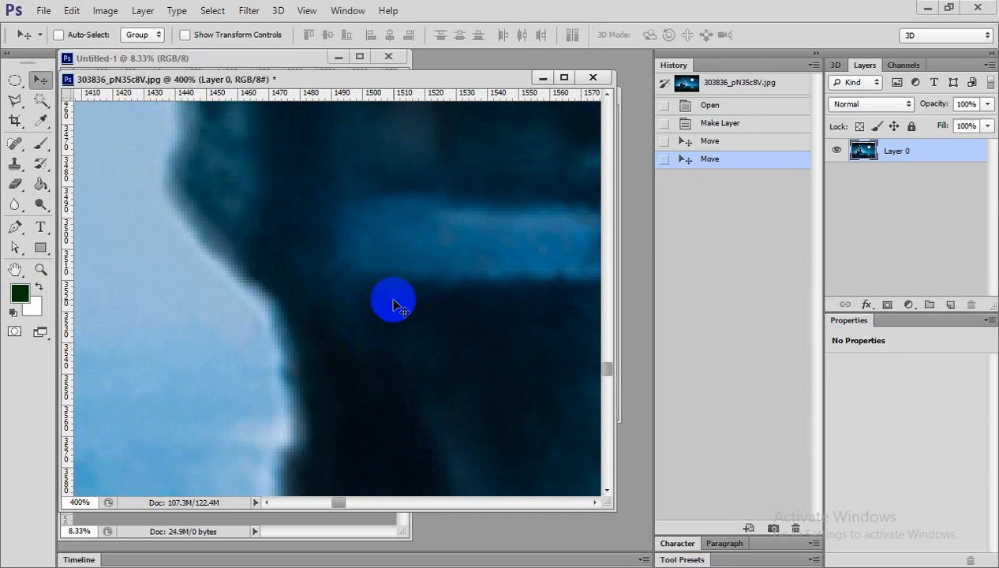
# - Zoom out from the hull close-up and adjust the magnification around the ship's stern to 100%
pyautogui.keyDown('alt'); pyautogui.click(478, 293); pyautogui.keyUp('alt')
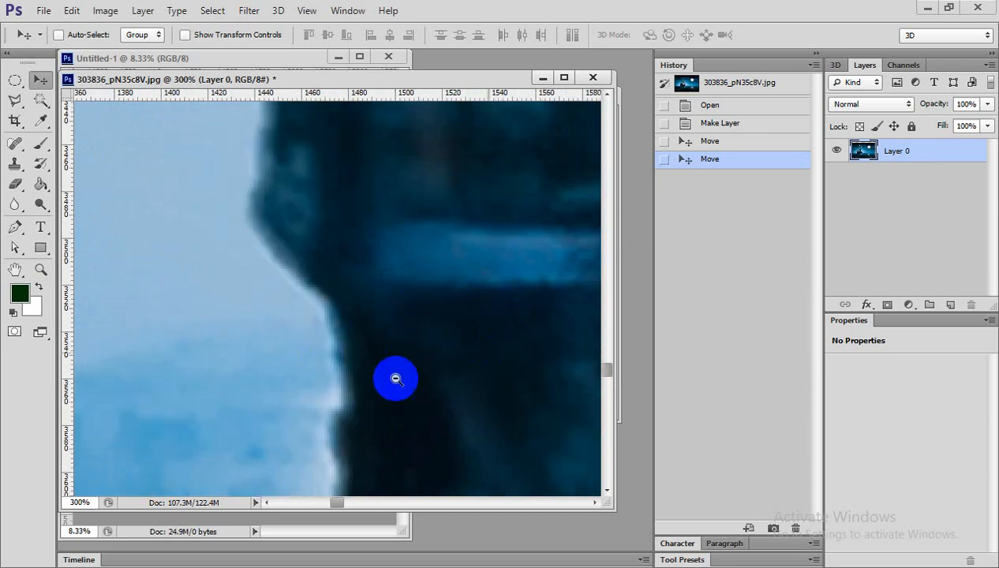
pyautogui.keyDown('alt'); pyautogui.click(395, 379); pyautogui.keyUp('alt')
pyautogui.keyDown('alt'); pyautogui.click(431, 372); pyautogui.keyUp('alt')
pyautogui.keyDown('alt'); pyautogui.click(478, 379); pyautogui.keyUp('alt')
pyautogui.moveTo(480, 377); pyautogui.dragTo(402, 384)
pyautogui.keyDown('ctrl'); pyautogui.click(327, 433); pyautogui.keyUp('ctrl')
pyautogui.keyDown('ctrl'); pyautogui.click(336, 447); pyautogui.keyUp('ctrl')
pyautogui.keyDown('alt'); pyautogui.click(451, 327); pyautogui.keyUp('alt')
pyautogui.moveTo(372, 315); pyautogui.dragTo(368, 315)
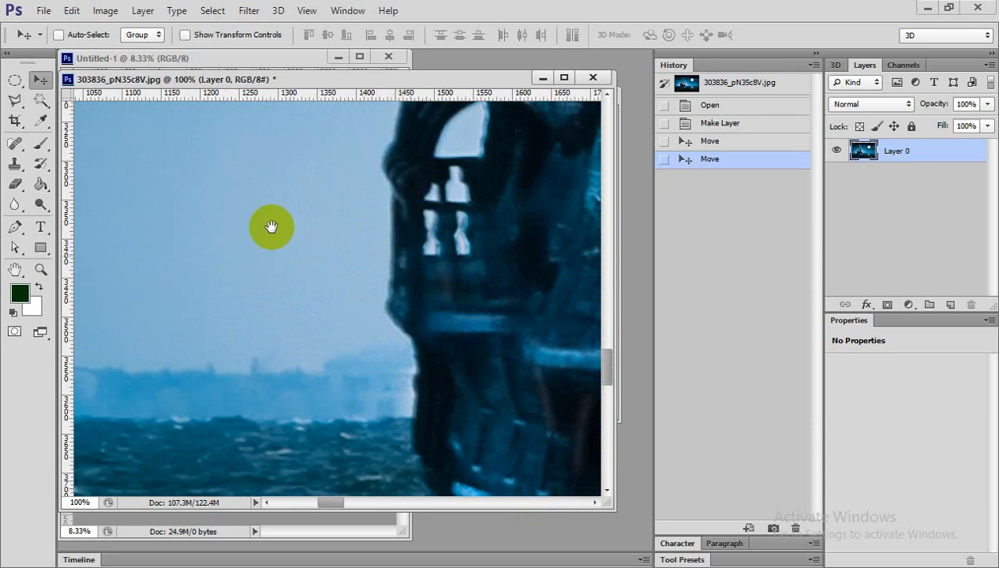
# - Pan across the ship image at 100% to examine the stern, the waterline and the deck
pyautogui.moveTo(408, 241); pyautogui.dragTo(357, 357)
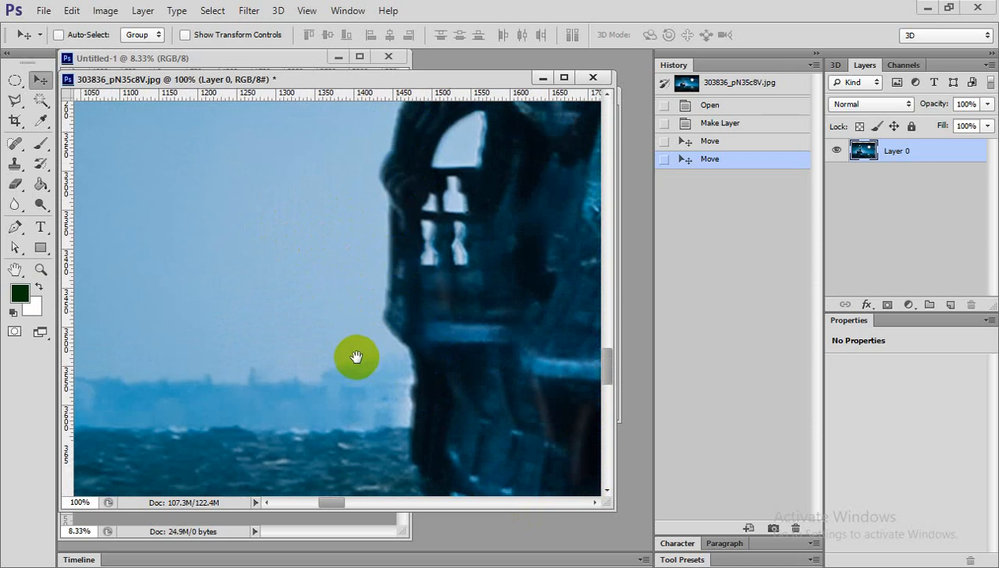
pyautogui.moveTo(410, 374); pyautogui.dragTo(348, 358)
pyautogui.hotkey('ctrl', 'r')
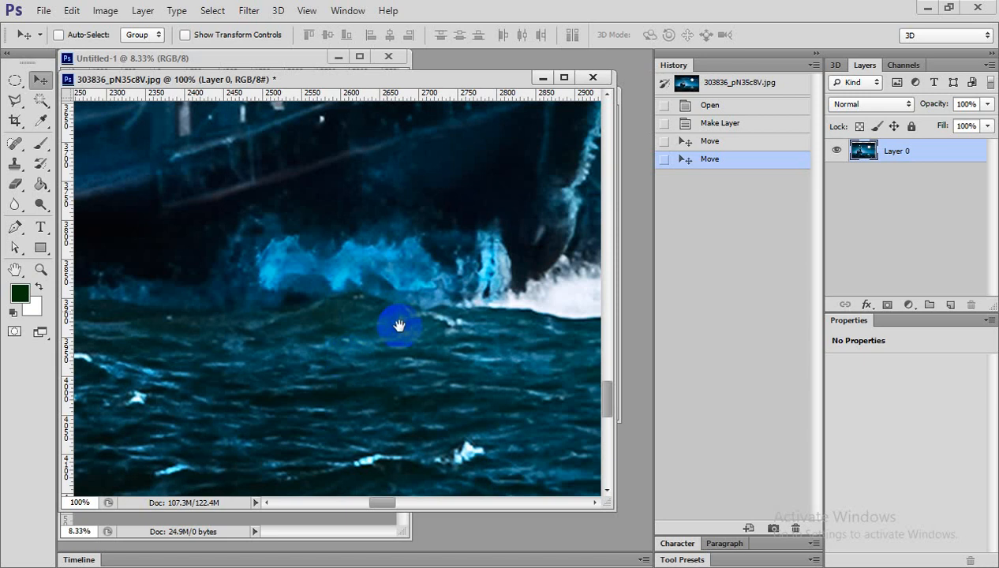
pyautogui.scroll(10, 397, 325)
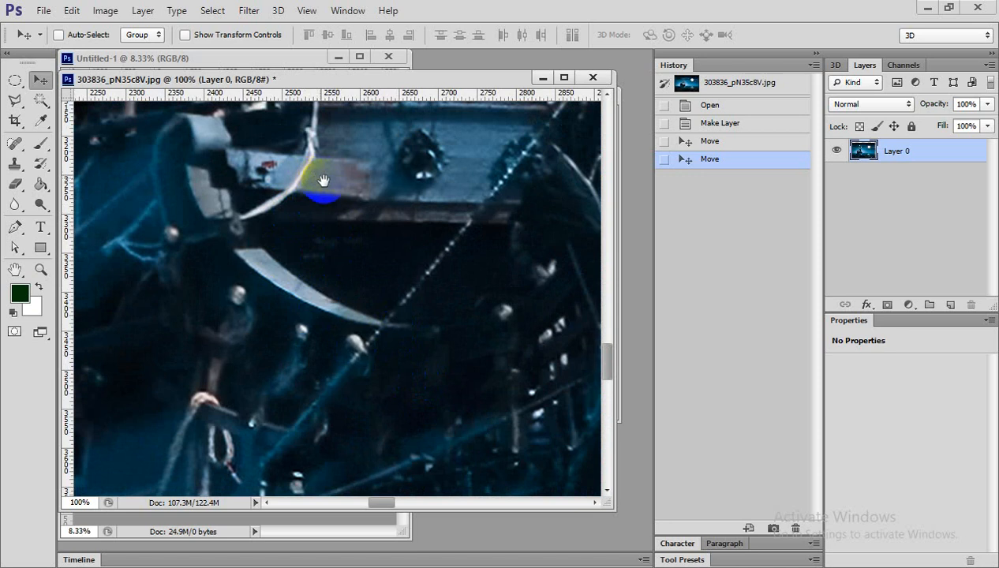
pyautogui.moveTo(340, 171); pyautogui.dragTo(379, 216)
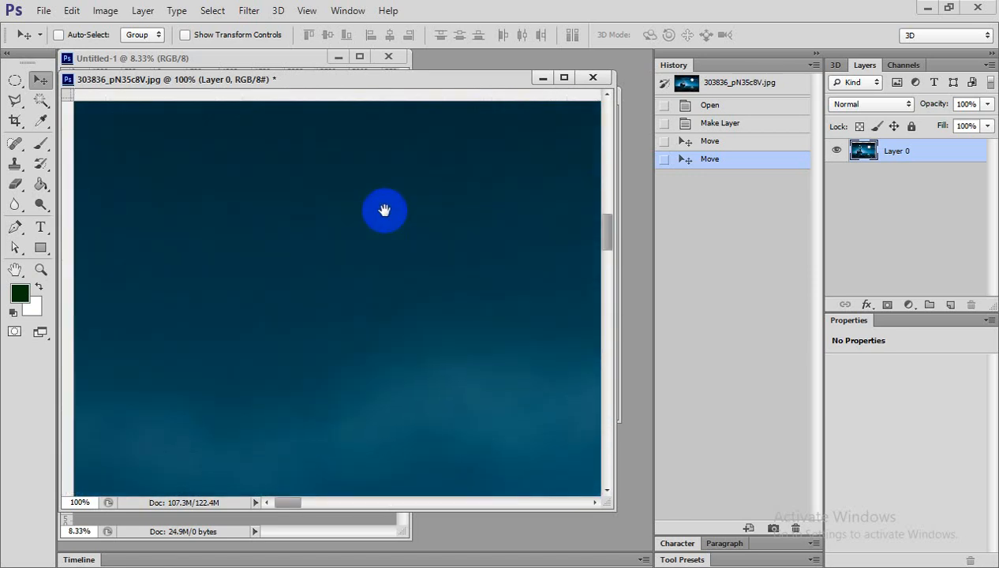
# - Show the whole ship image at 6.25% and move the ship layer up and right to cover the entire canvas
pyautogui.moveTo(398, 248); pyautogui.dragTo(368, 286)
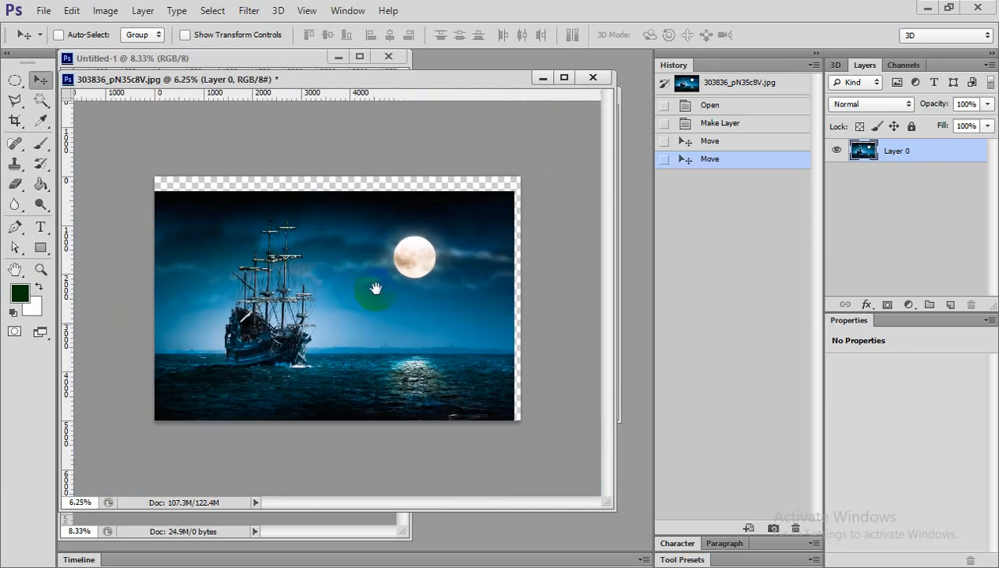
pyautogui.moveTo(408, 357); pyautogui.dragTo(397, 353)
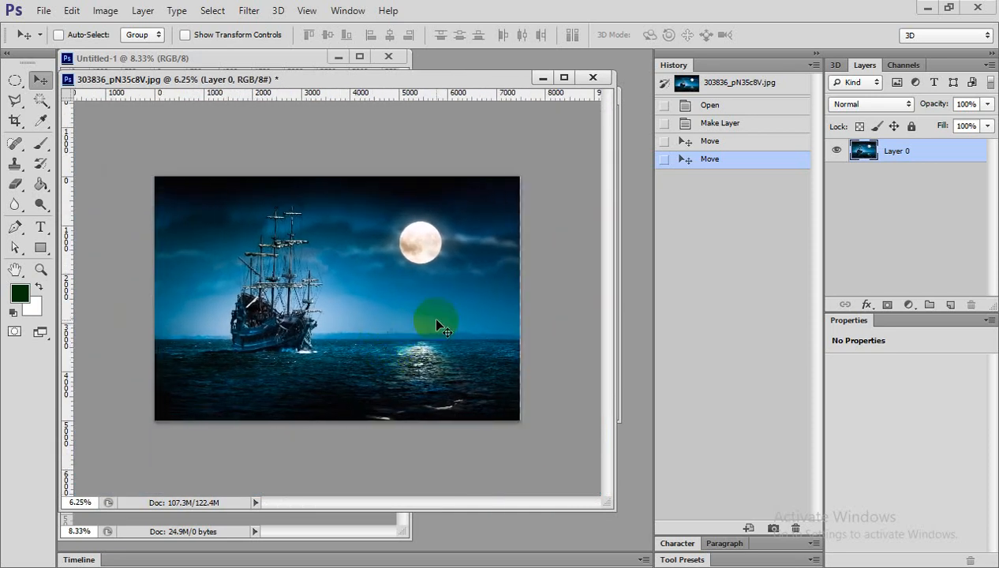
pyautogui.moveTo(437, 320); pyautogui.dragTo(427, 290)
pyautogui.click(43, 11)
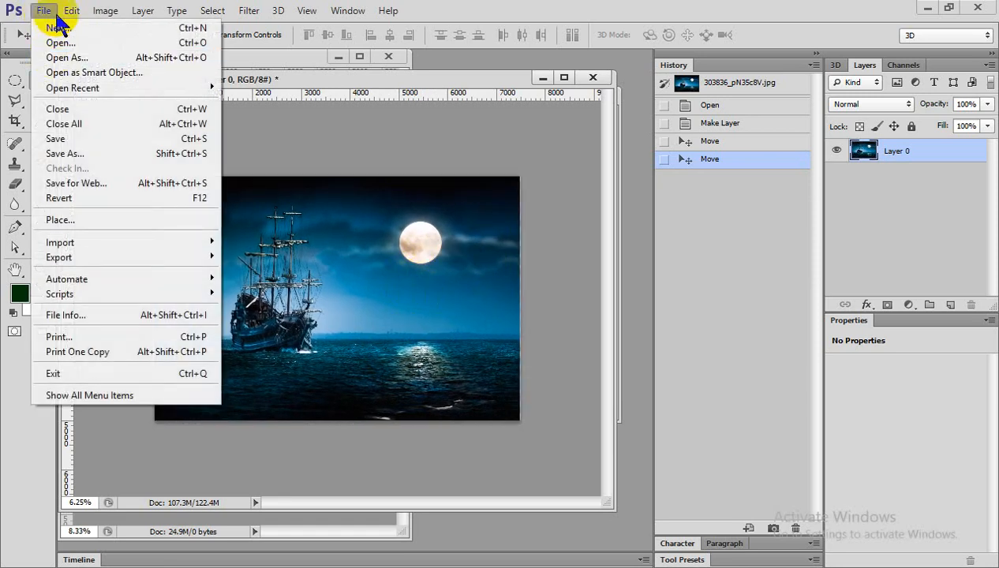
pyautogui.click(59, 42)
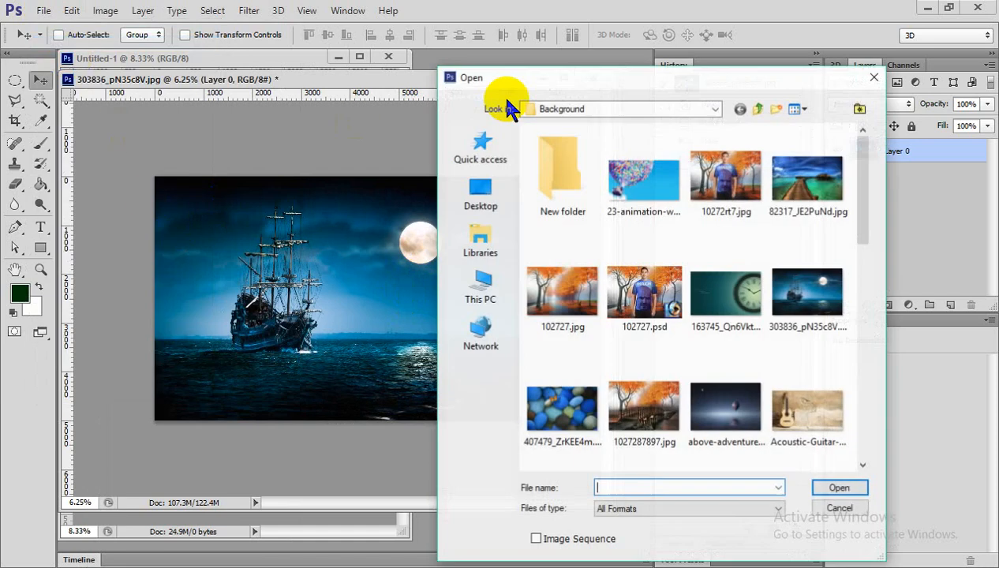
pyautogui.click(869, 76)
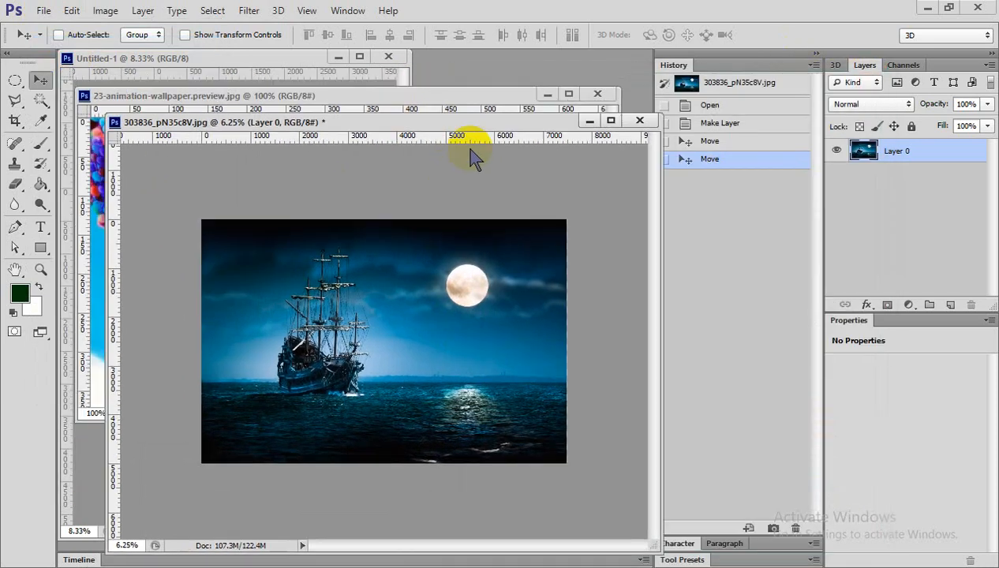
# - Copy the balloon wallpaper into the ship image with the Move tool and place it in the sky between ship and moon
pyautogui.moveTo(397, 96); pyautogui.dragTo(295, 84)
pyautogui.moveTo(268, 201); pyautogui.dragTo(531, 363)
pyautogui.moveTo(541, 362); pyautogui.dragTo(446, 331)
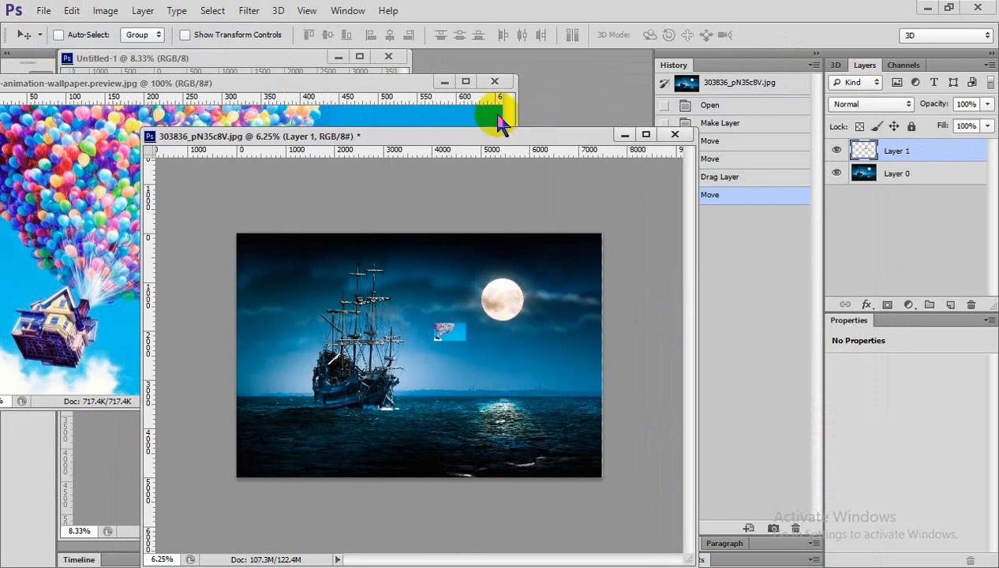
pyautogui.moveTo(493, 135); pyautogui.dragTo(437, 71)
pyautogui.keyDown('ctrl'); pyautogui.click(370, 260); pyautogui.keyUp('ctrl')
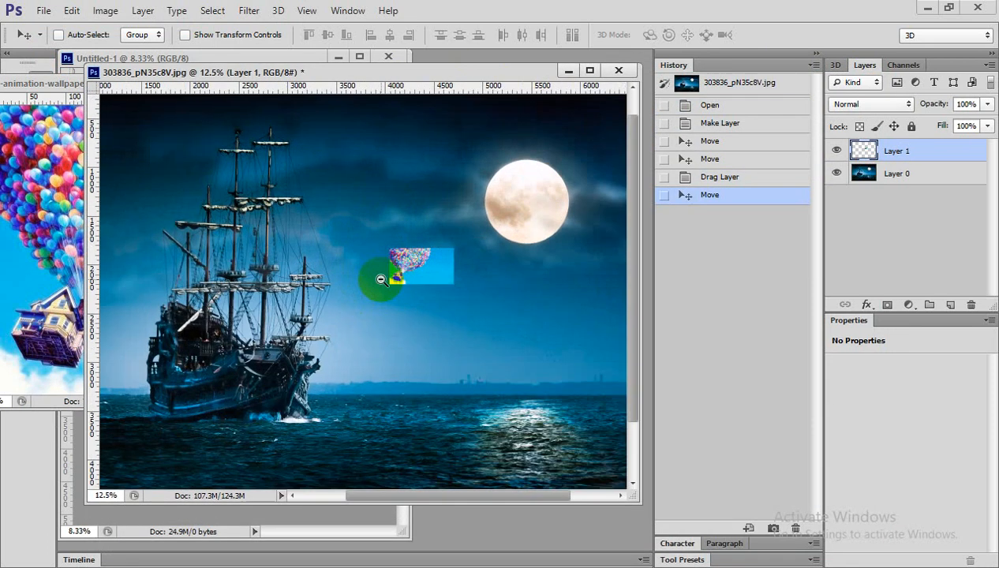
pyautogui.hotkey('ctrl', '-')
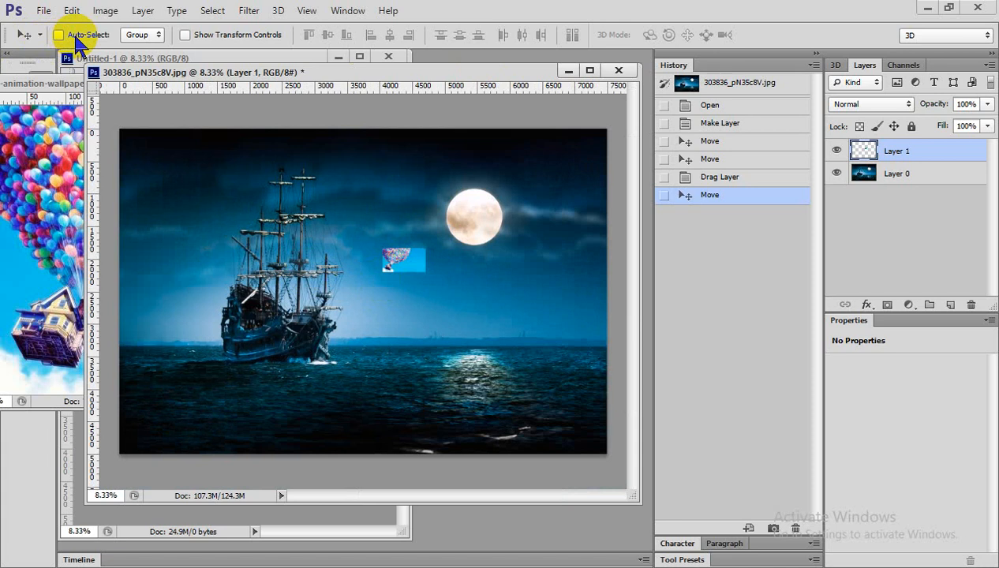
# - Make the balloon layer active and undock the History and Layers panel columns as a floating group
pyautogui.click(913, 172)
pyautogui.click(913, 159)
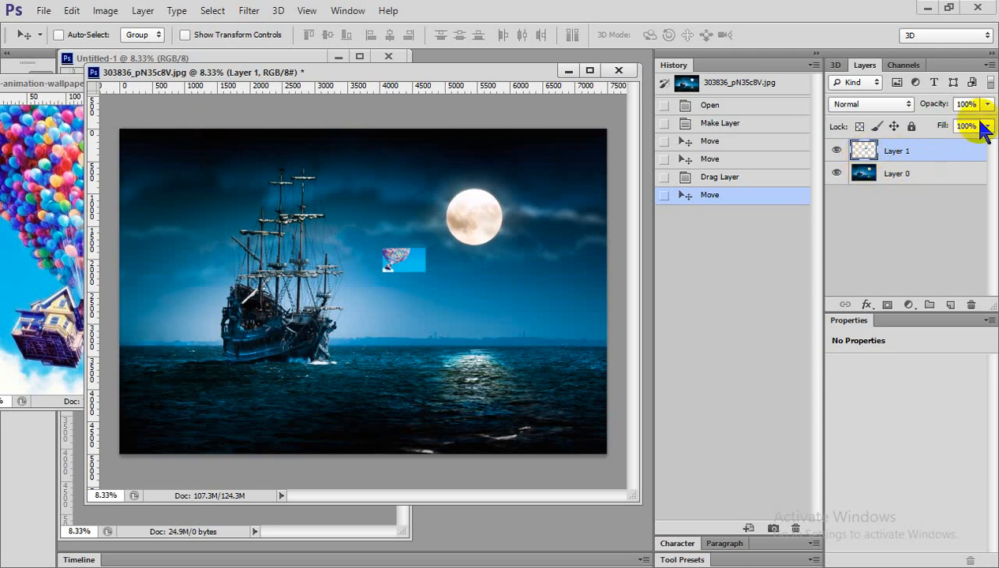
pyautogui.moveTo(951, 53)
pyautogui.mouseDown()
pyautogui.moveTo(922, 49)
pyautogui.moveTo(961, 58)
pyautogui.moveTo(945, 59)
pyautogui.mouseUp()
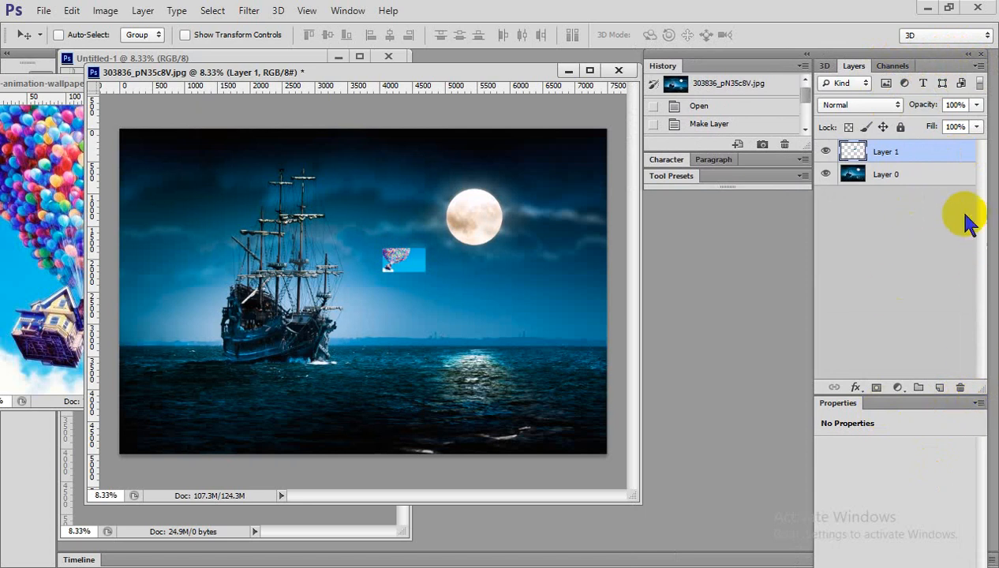
# - Examine the Layers panel commands and display options, the balloon layer's context commands and the available adjustment layer types
pyautogui.click(977, 68)
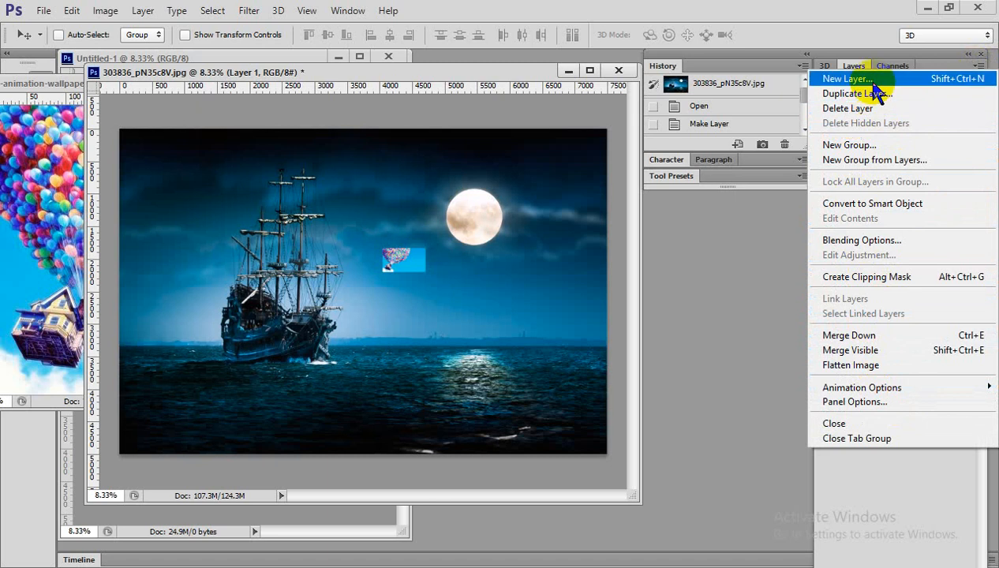
pyautogui.moveTo(863, 390)
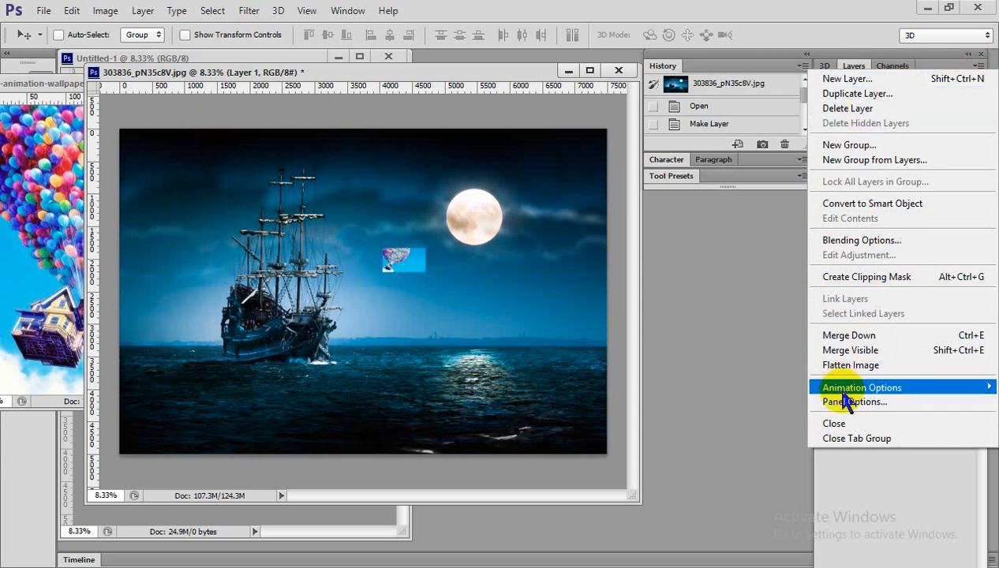
pyautogui.click(846, 402)
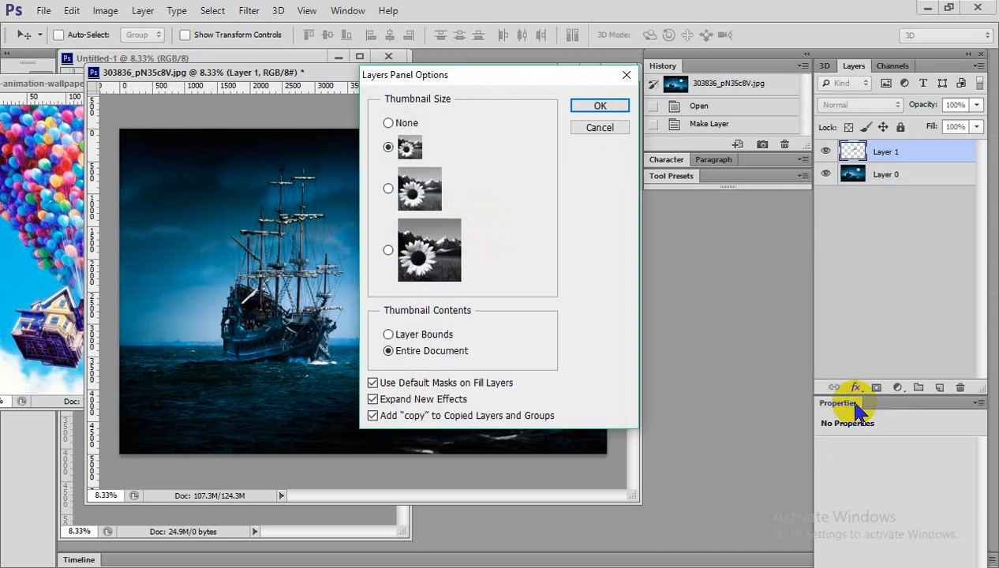
pyautogui.click(625, 74)
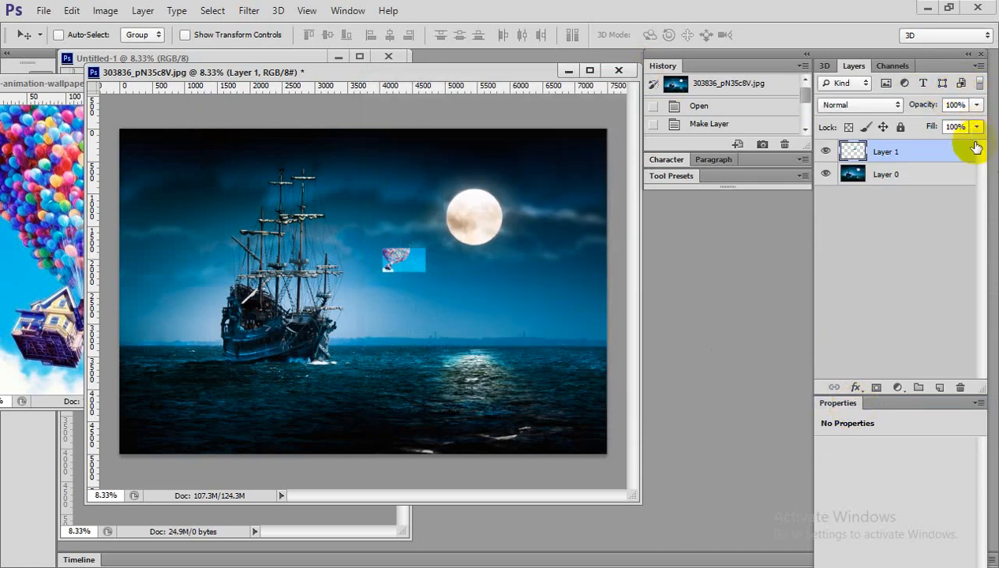
pyautogui.rightClick(897, 161)
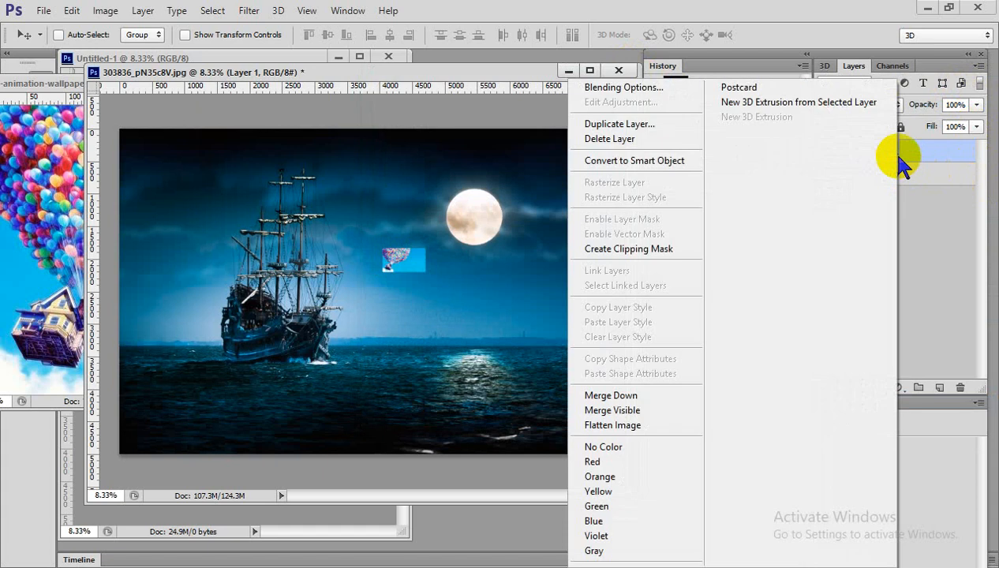
pyautogui.click(915, 183)
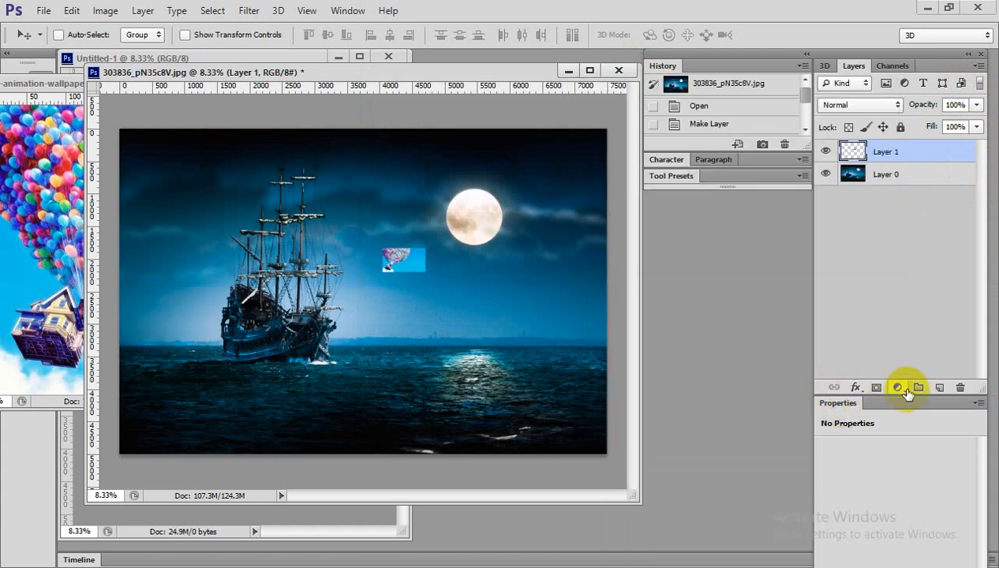
pyautogui.click(898, 388)
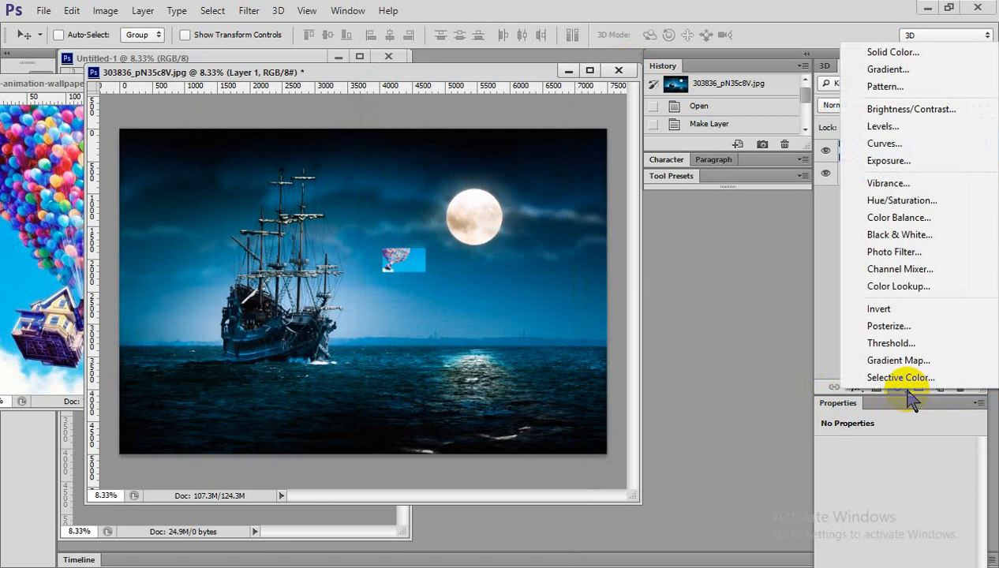
pyautogui.click(826, 272)
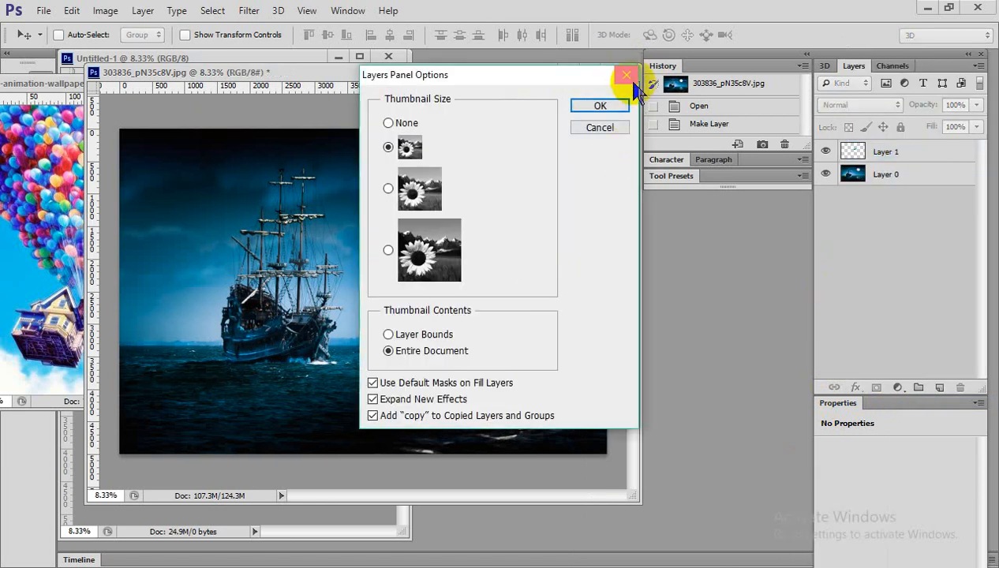
pyautogui.click(608, 105)
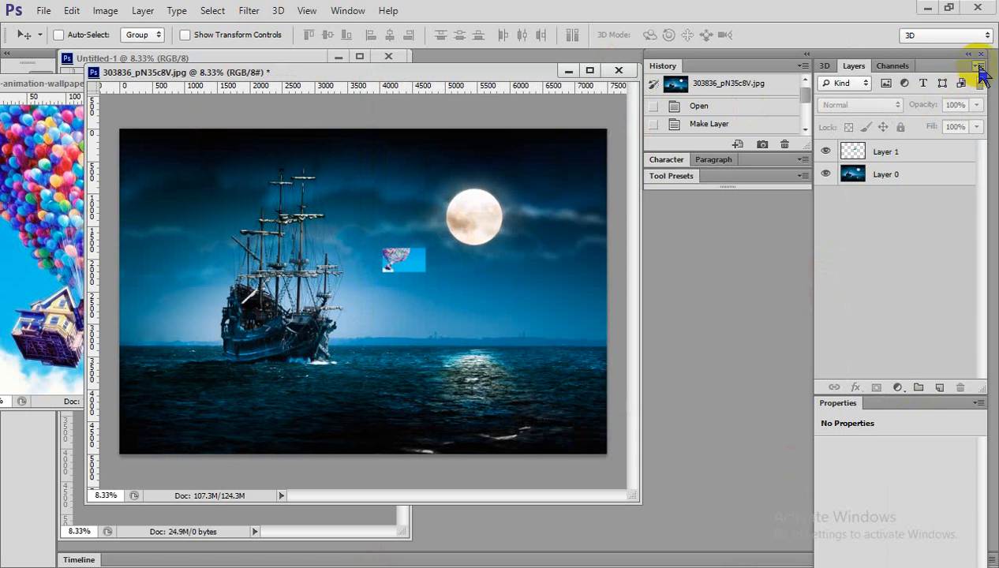
# - Review the Layers panel's thumbnail size and contents settings and its layer merging and grouping commands
pyautogui.click(978, 65)
pyautogui.click(889, 398)
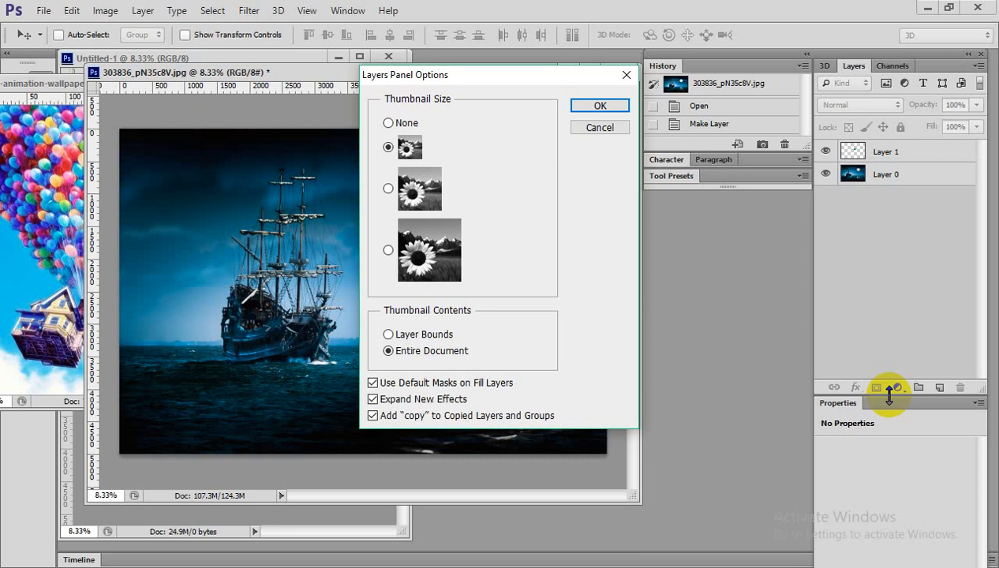
pyautogui.click(600, 105)
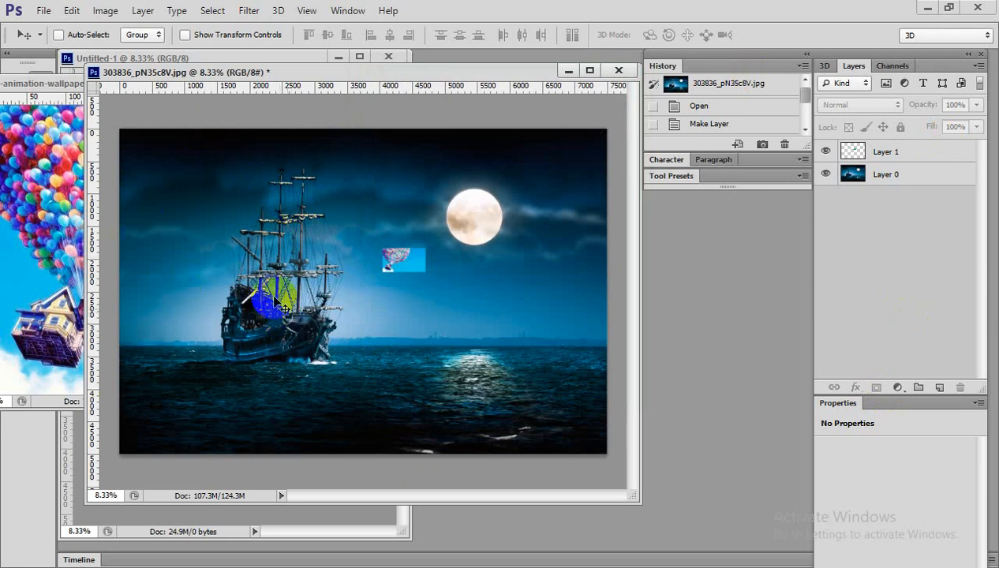
pyautogui.click(856, 177)
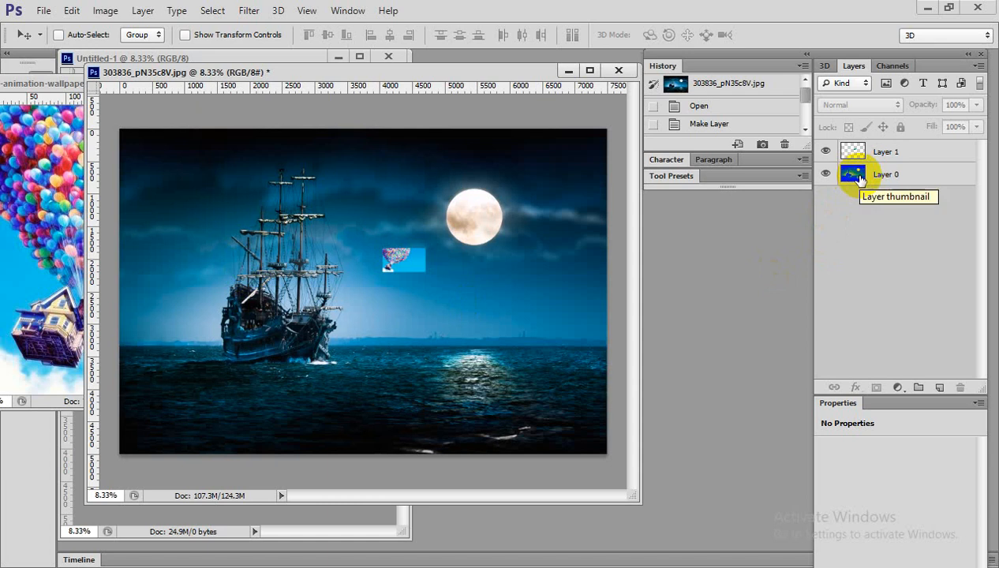
pyautogui.click(980, 67)
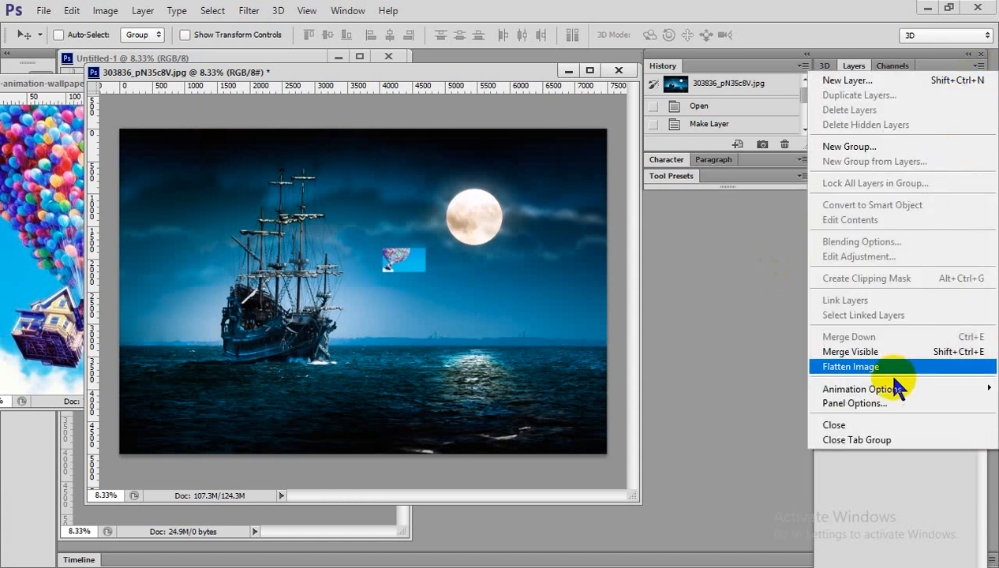
pyautogui.click(778, 303)
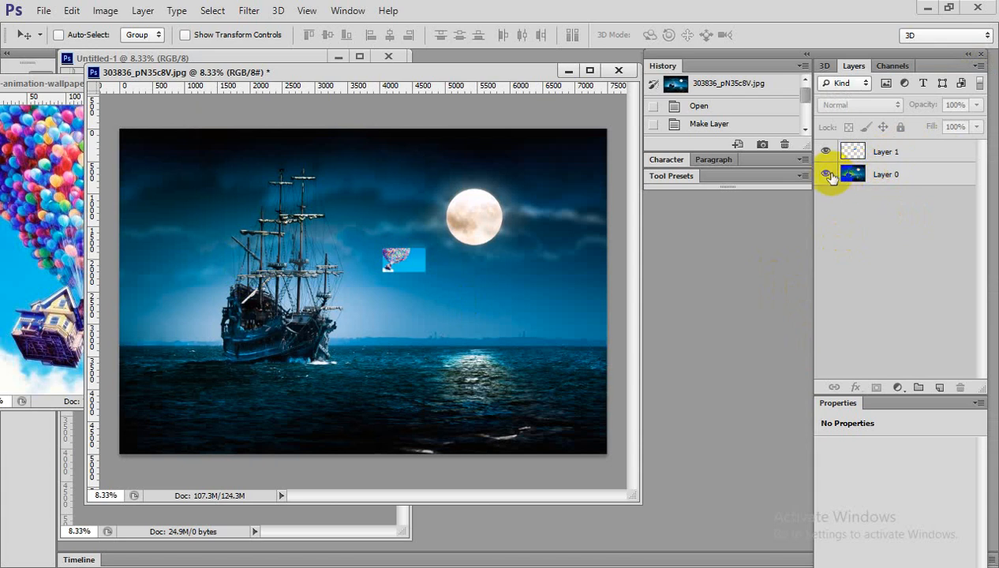
pyautogui.click(979, 67)
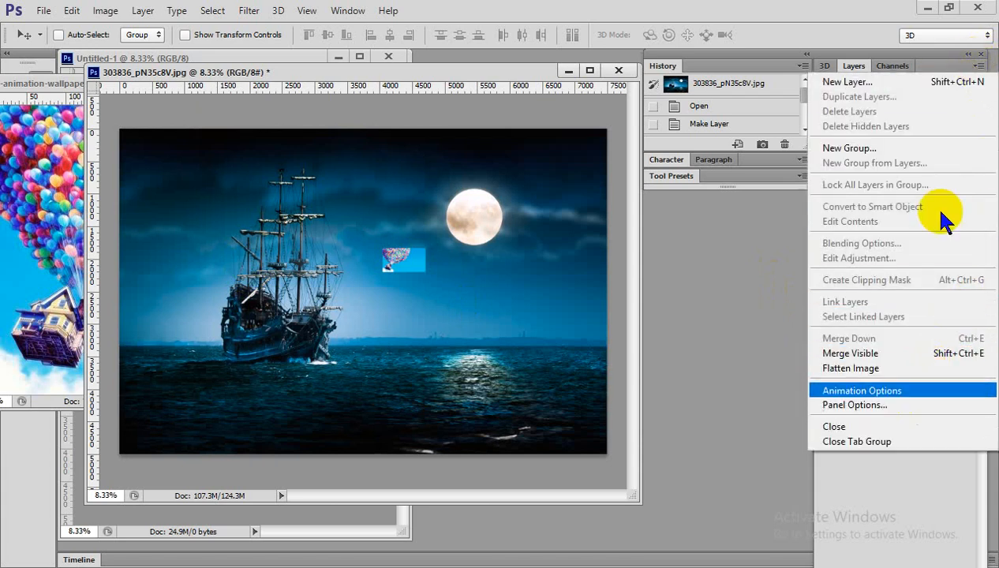
pyautogui.click(977, 68)
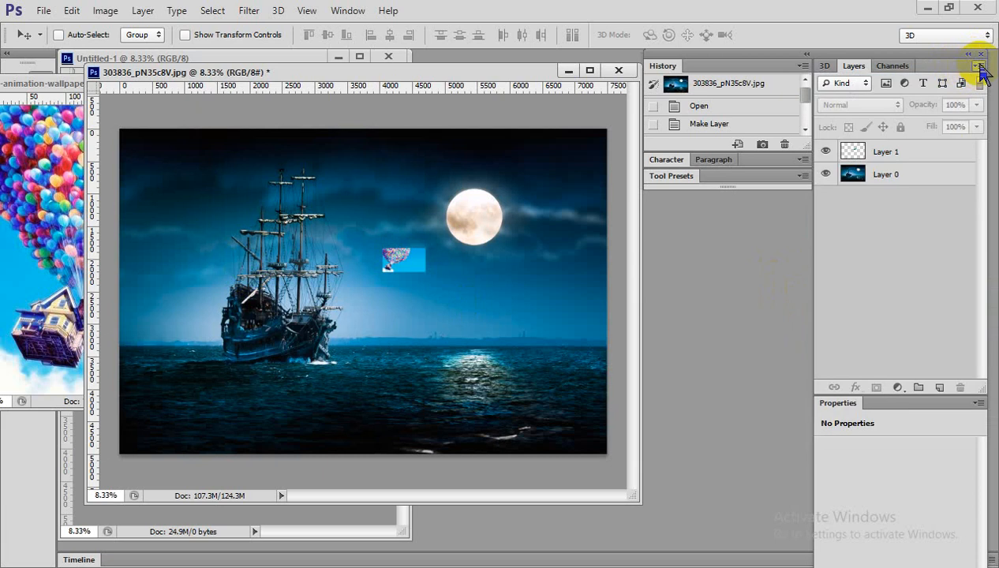
# - Set the Layers panel thumbnails to the largest size
pyautogui.click(980, 68)
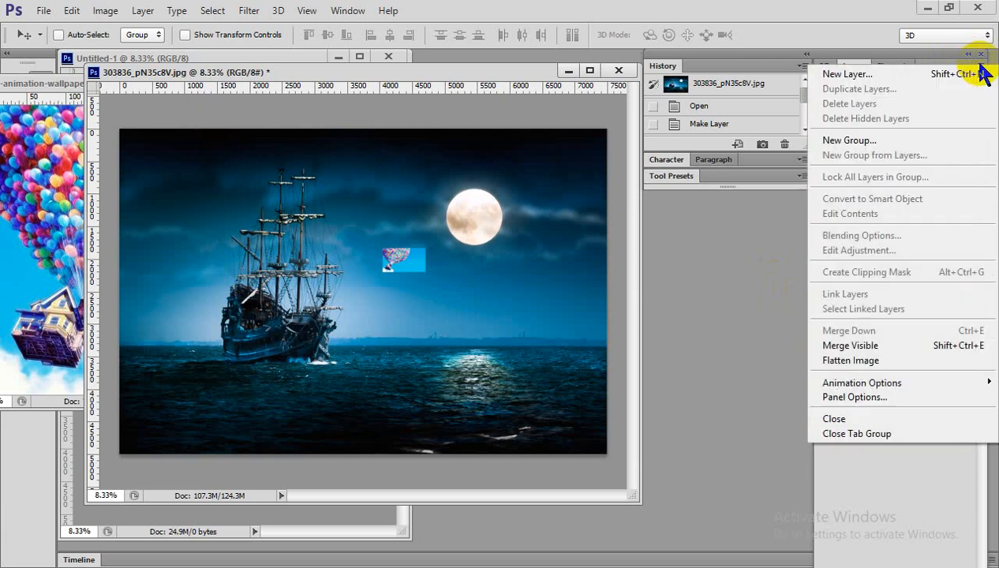
pyautogui.click(892, 401)
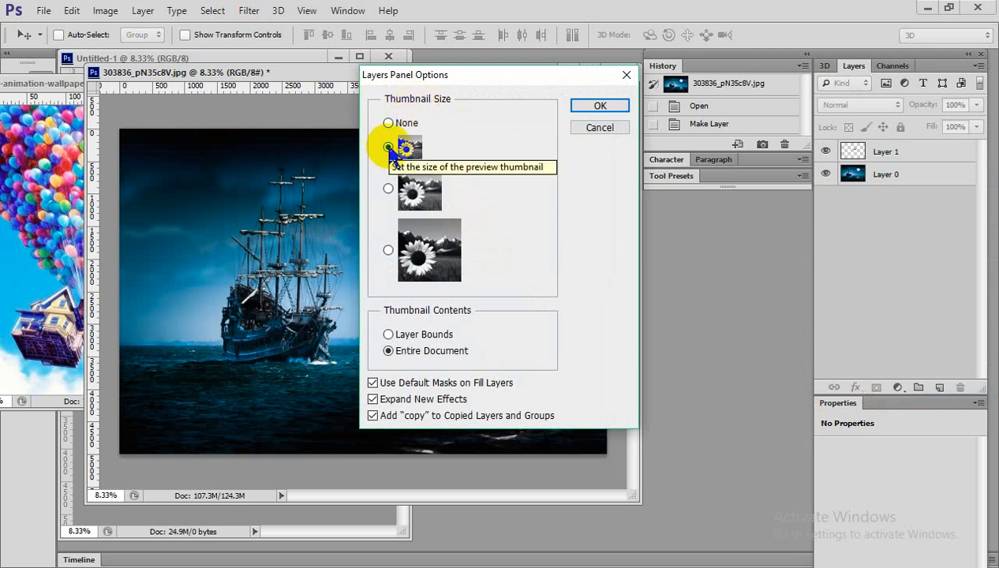
pyautogui.click(388, 251)
pyautogui.click(602, 105)
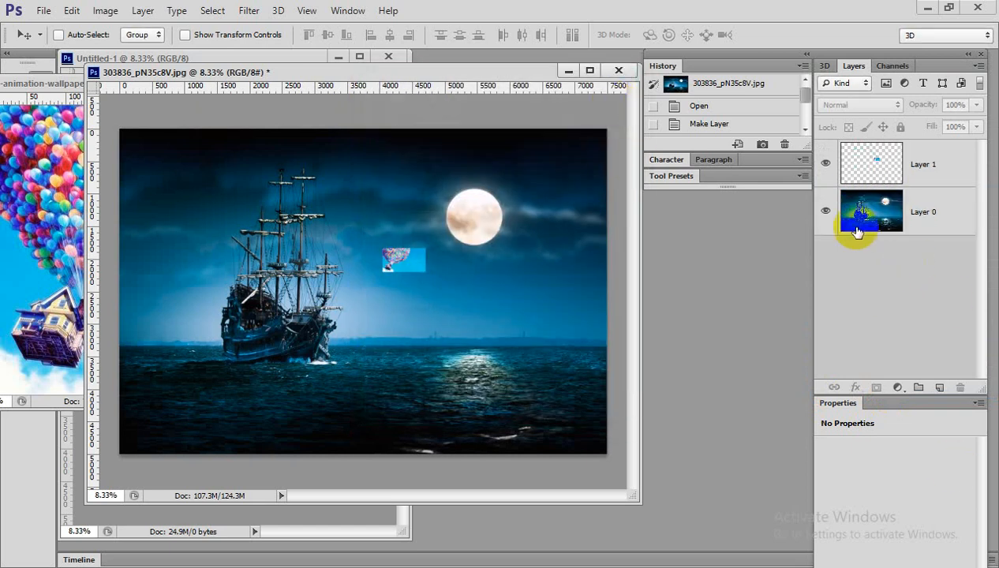
# - Turn off the layer thumbnails by setting the Layers panel's thumbnail size to None
pyautogui.click(978, 65)
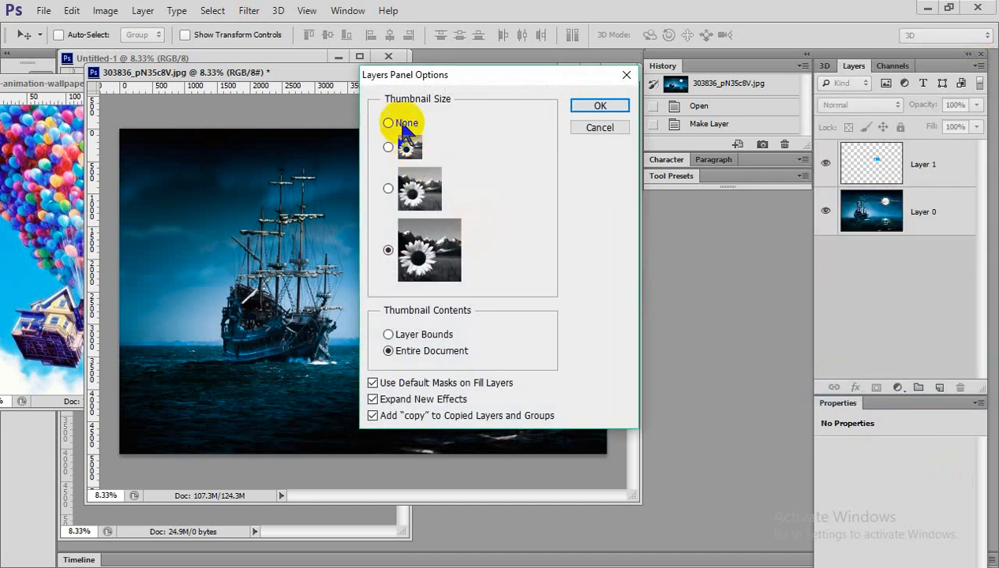
pyautogui.click(389, 123)
pyautogui.click(584, 105)
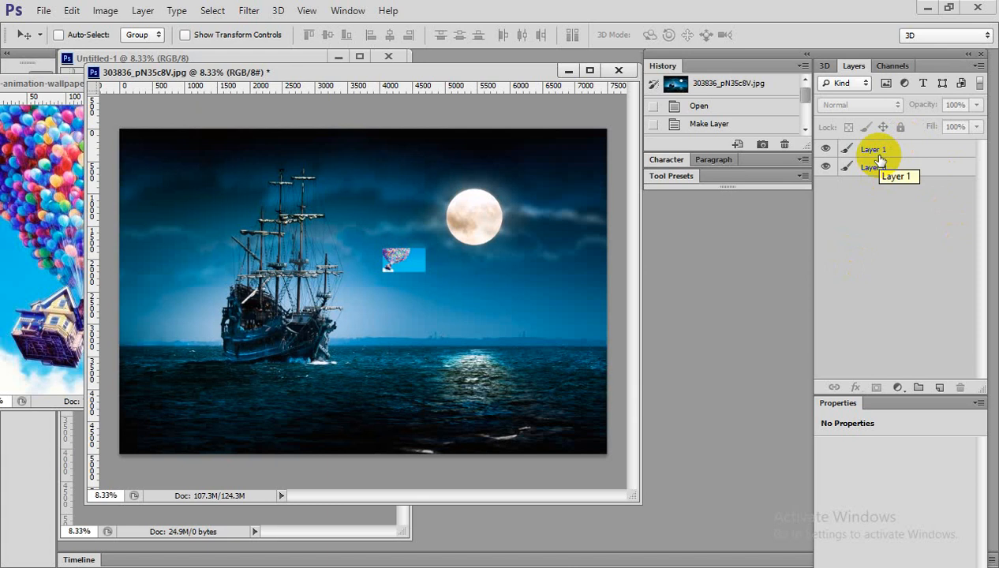
# - Set the Layers panel thumbnails back to the smallest picture size
pyautogui.click(979, 66)
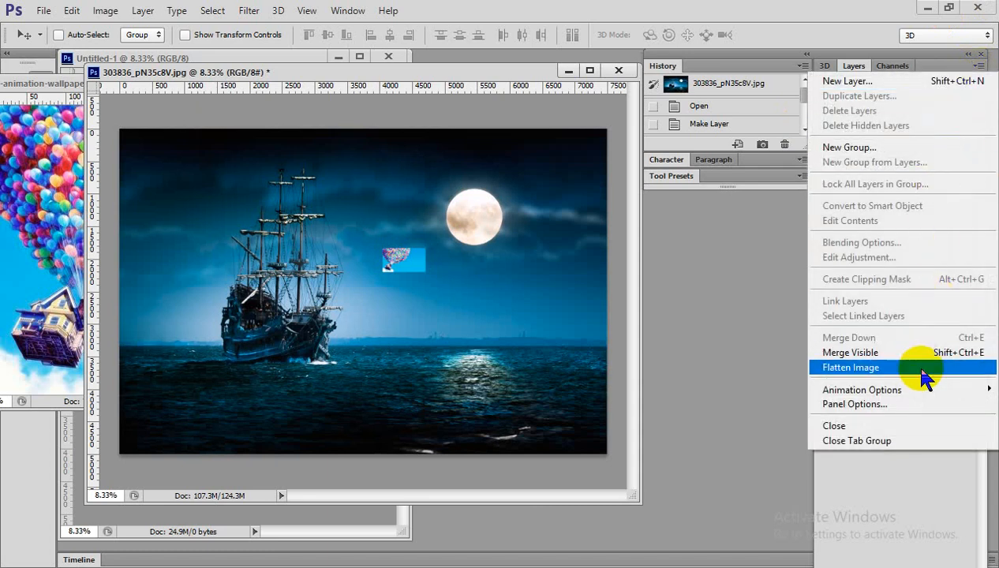
pyautogui.click(888, 404)
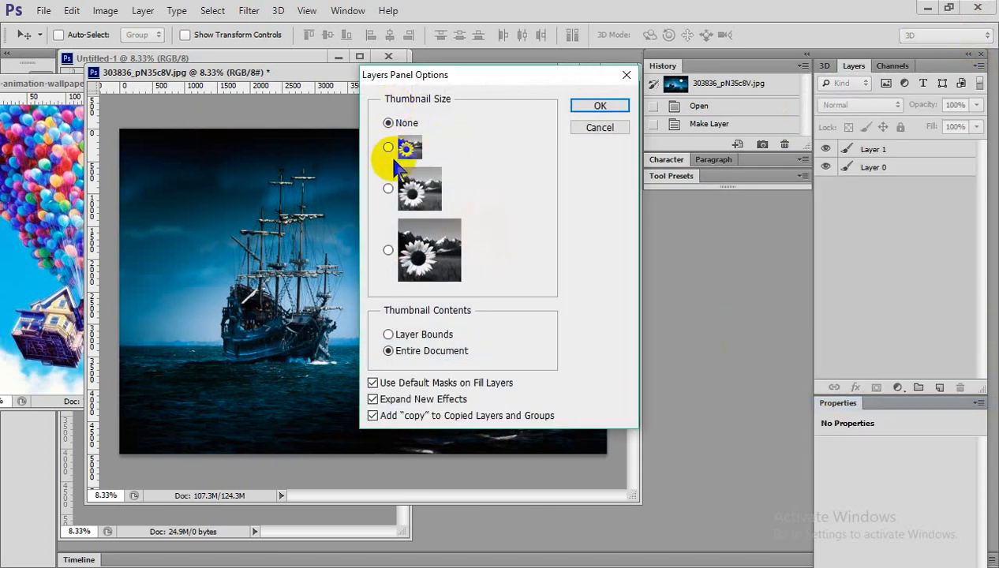
pyautogui.click(388, 147)
pyautogui.click(600, 106)
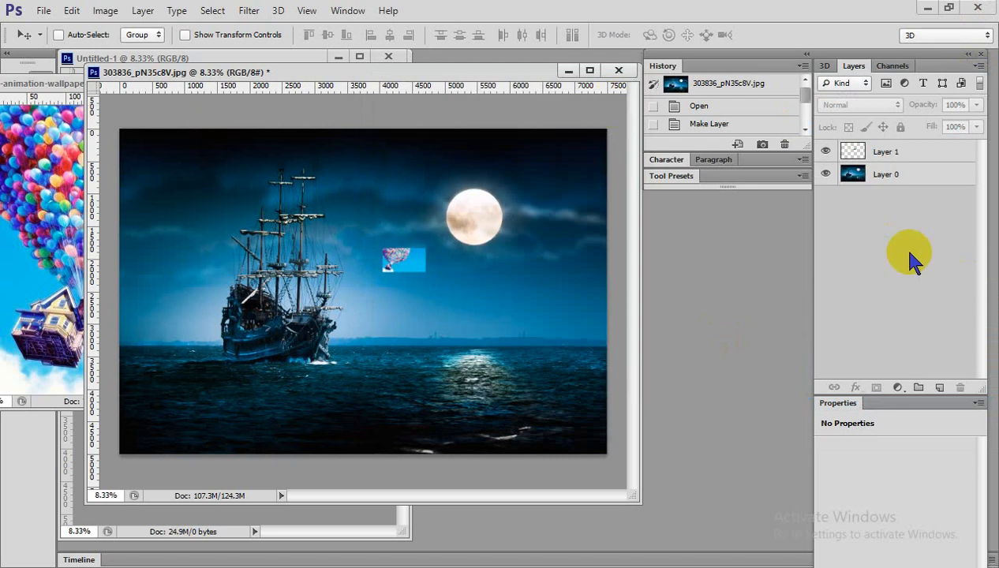
# - Make the ship layer active, bring the ship document to the front and move the ship layer slightly up and left
pyautogui.click(880, 176)
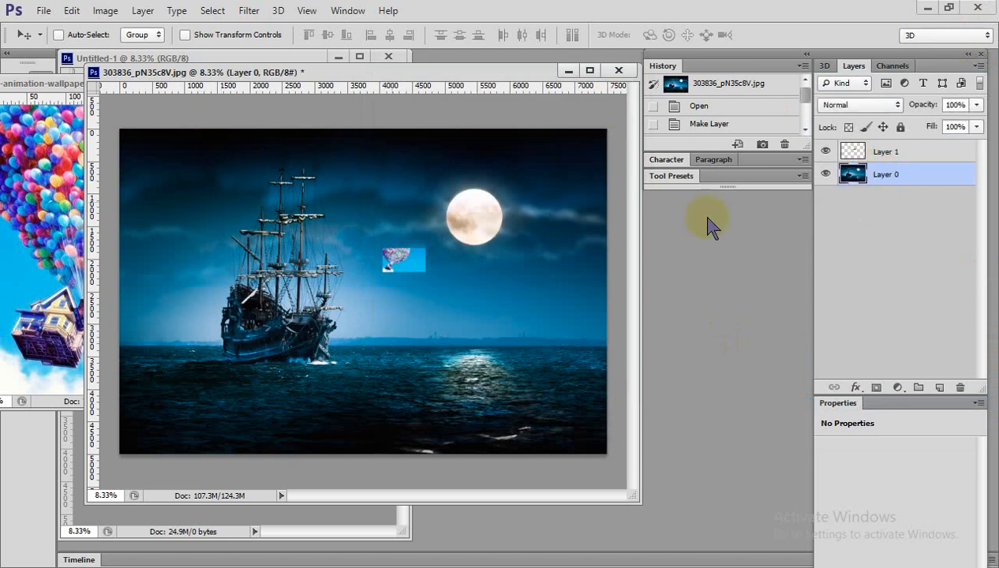
pyautogui.click(887, 152)
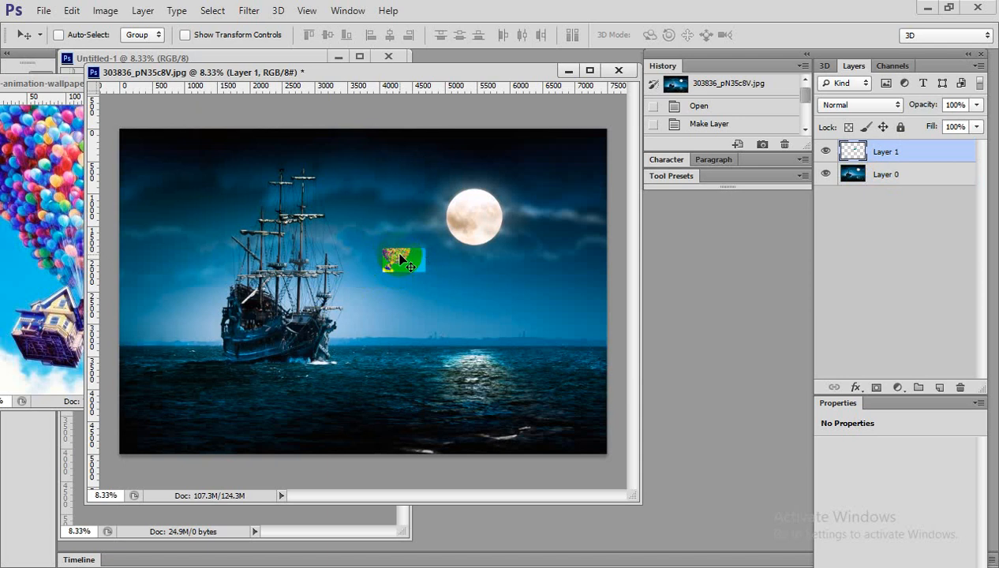
pyautogui.click(886, 176)
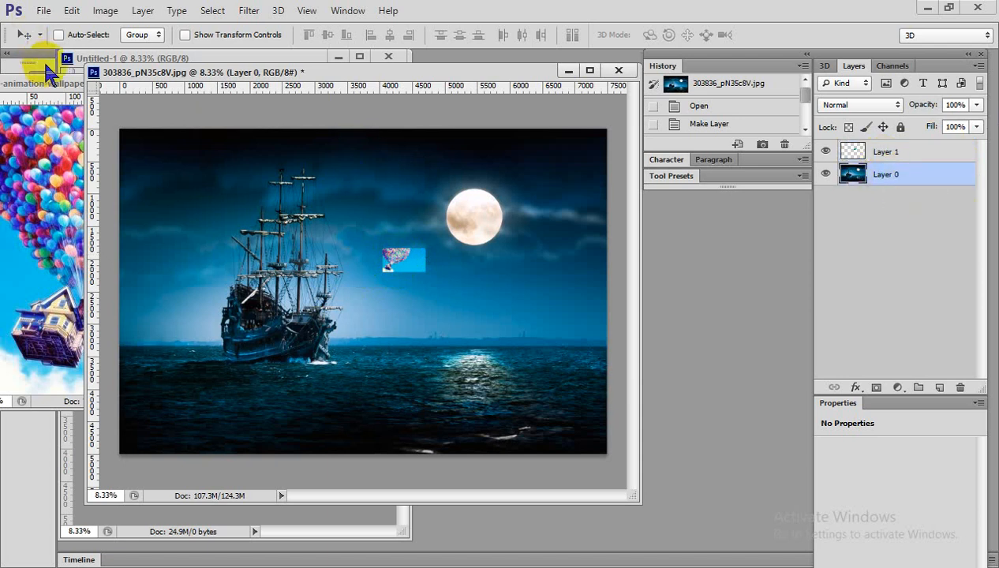
pyautogui.click(40, 83)
pyautogui.click(496, 82)
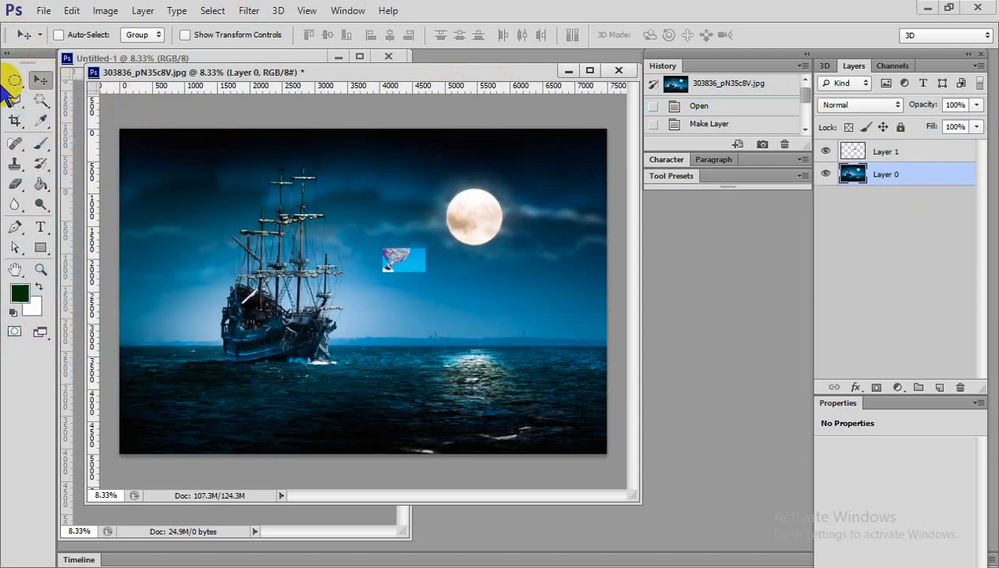
pyautogui.moveTo(245, 209); pyautogui.dragTo(235, 317)
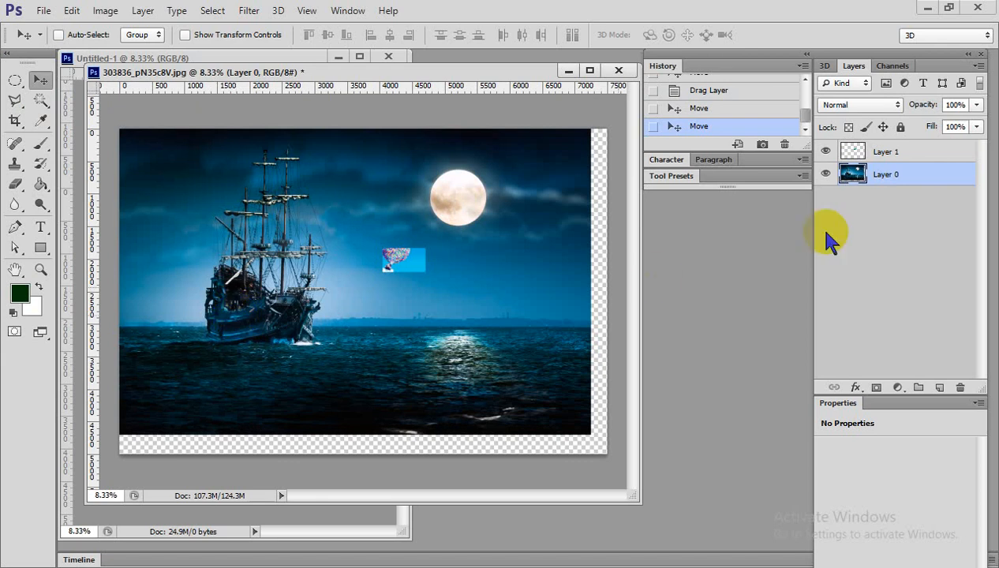
# - Make the balloon layer active and reposition it in the sky between the ship and the moon
pyautogui.click(899, 150)
pyautogui.moveTo(404, 267); pyautogui.dragTo(378, 262)
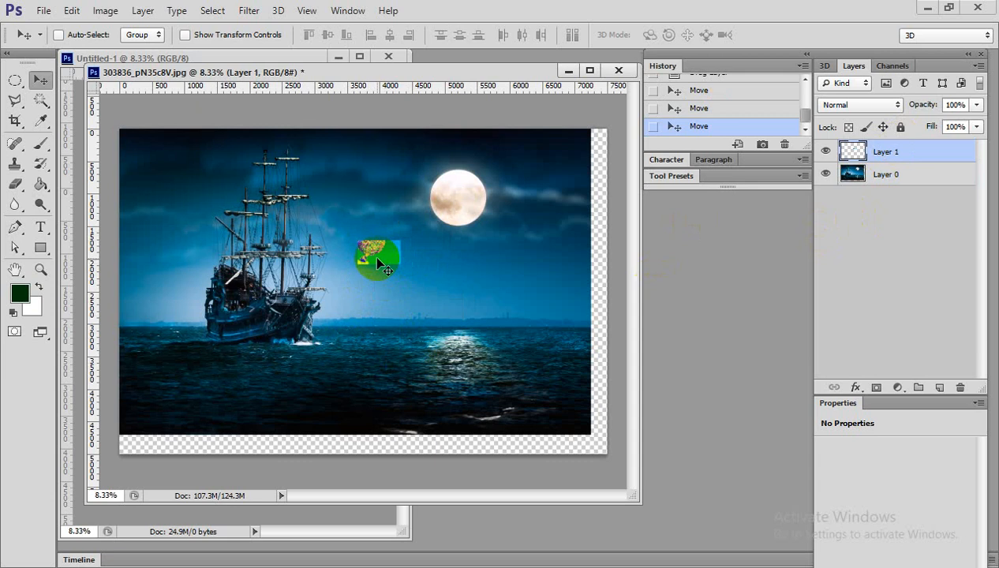
pyautogui.moveTo(377, 259); pyautogui.dragTo(254, 251)
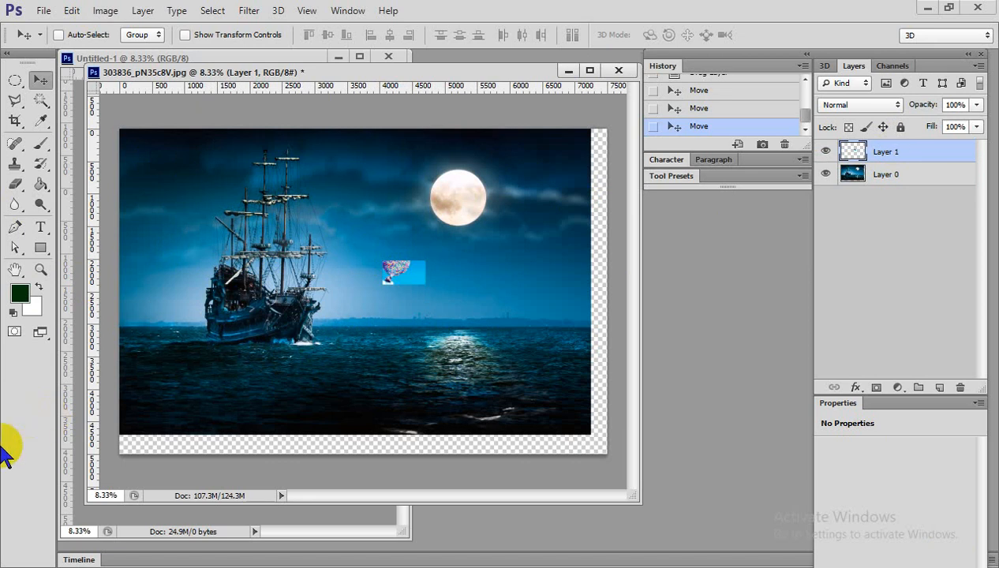
# - Enable Auto-Select for the Move tool, move the balloon picture up beside the moon and shift the ship layer slightly down and right
pyautogui.click(59, 35)
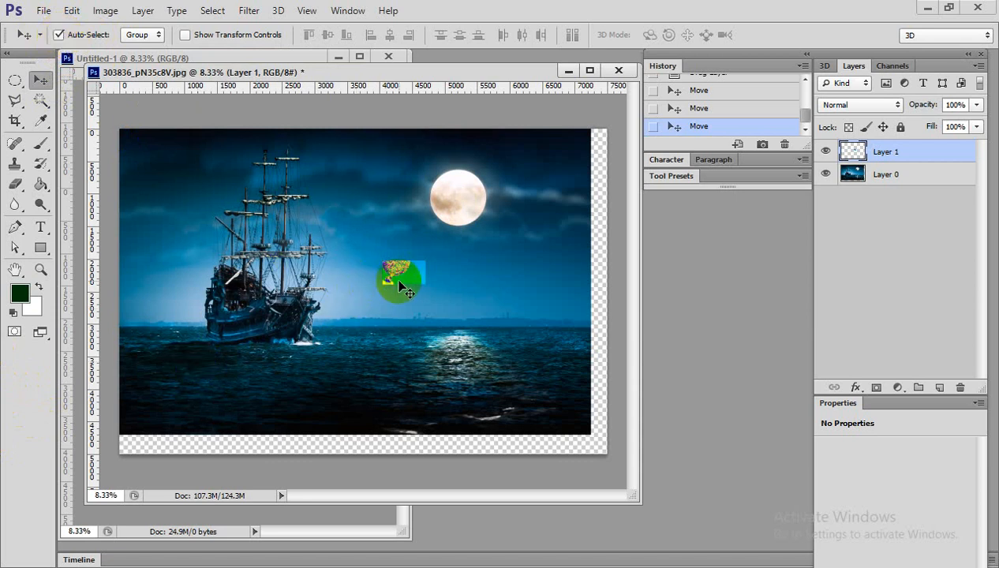
pyautogui.moveTo(417, 280); pyautogui.dragTo(442, 243)
pyautogui.moveTo(293, 306); pyautogui.dragTo(300, 341)
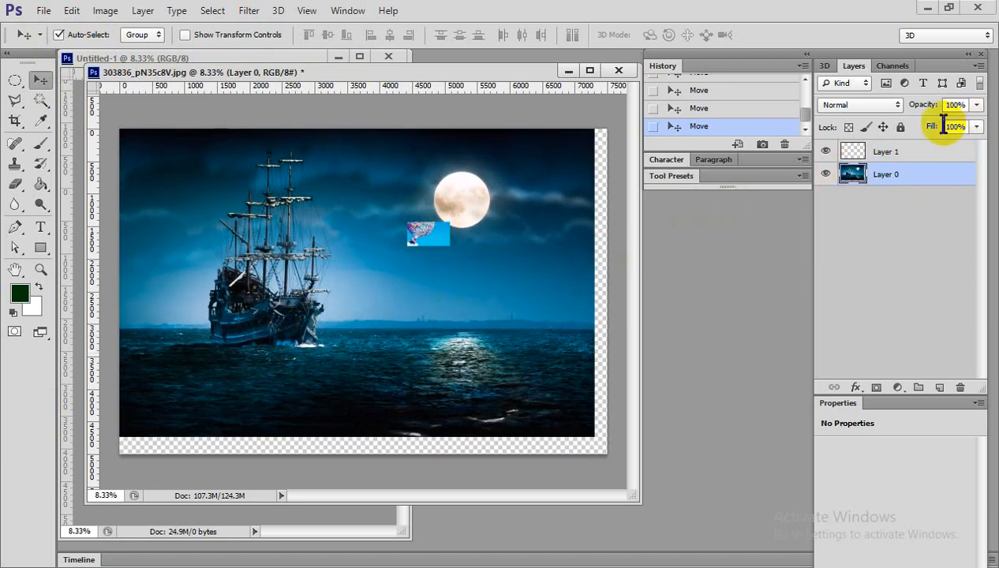
# - Using Auto-Select, move the balloon picture down and left away from the moon, and activate the ship layer from the canvas
pyautogui.click(425, 232)
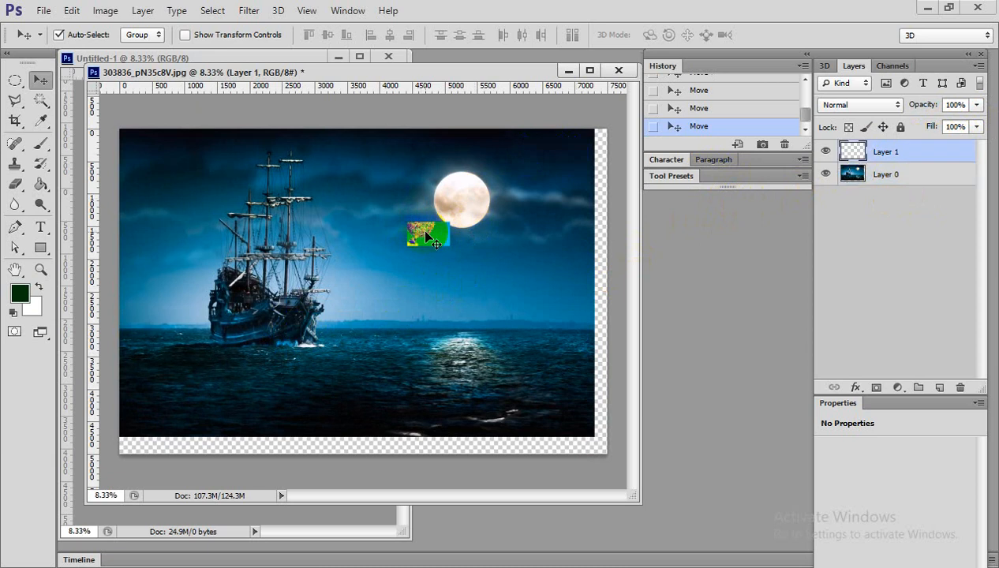
pyautogui.moveTo(426, 235); pyautogui.dragTo(398, 248)
pyautogui.click(335, 352)
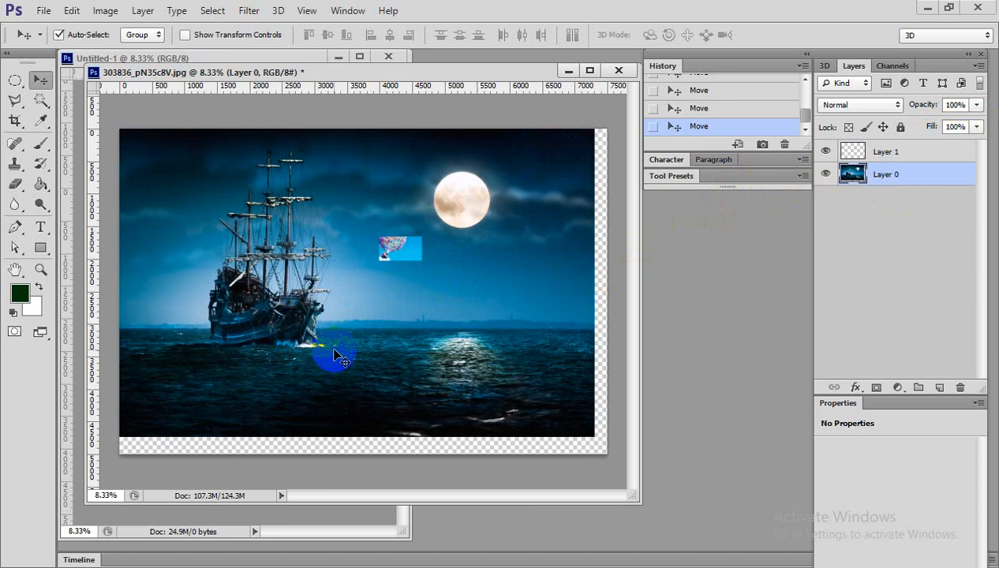
# - Using Auto-Select, shift the ship layer down to the canvas's lower edge and reposition the balloon picture beside the moon, leaving the balloon layer active
pyautogui.moveTo(335, 352); pyautogui.dragTo(282, 326)
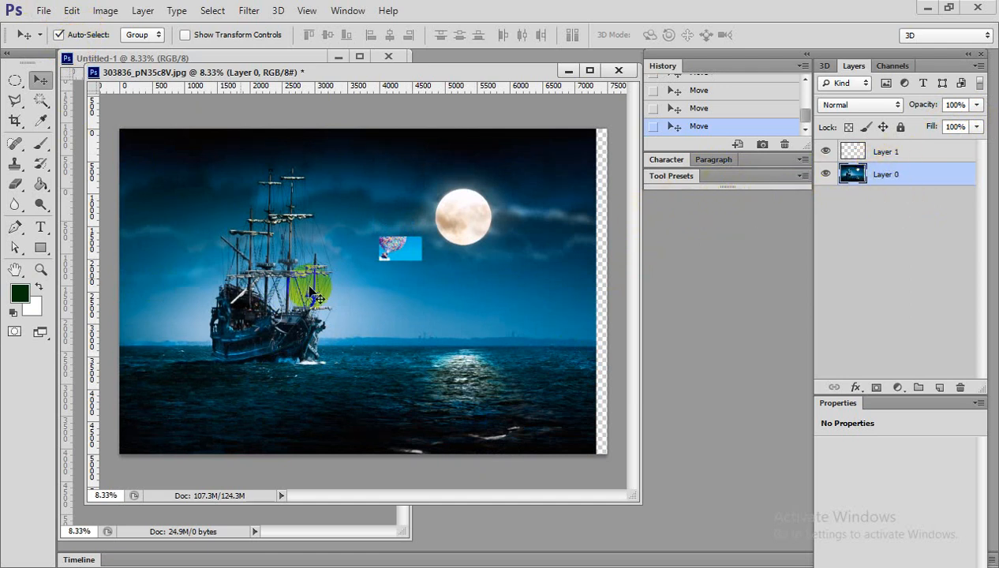
pyautogui.moveTo(417, 251); pyautogui.dragTo(390, 289)
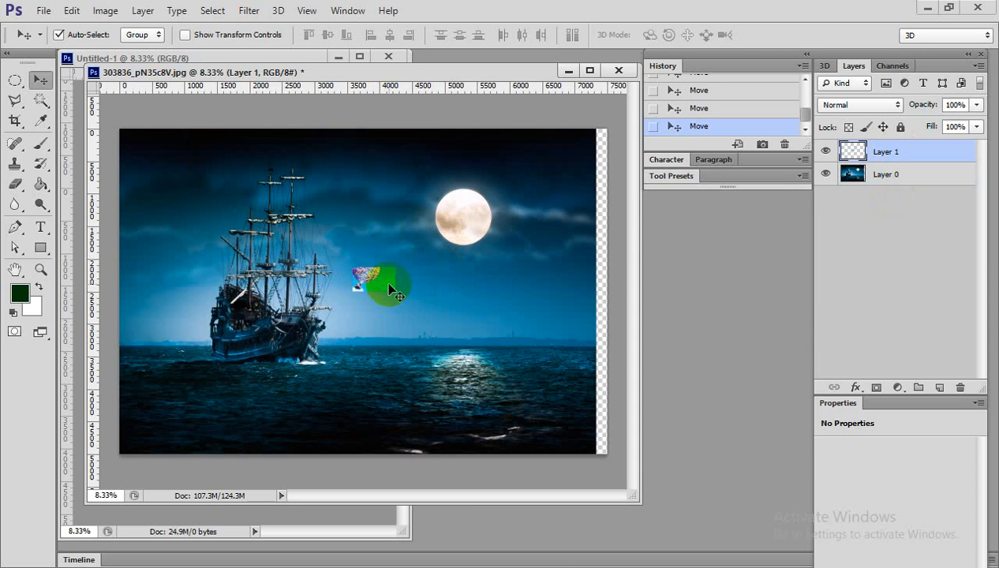
pyautogui.moveTo(388, 284); pyautogui.dragTo(400, 236)
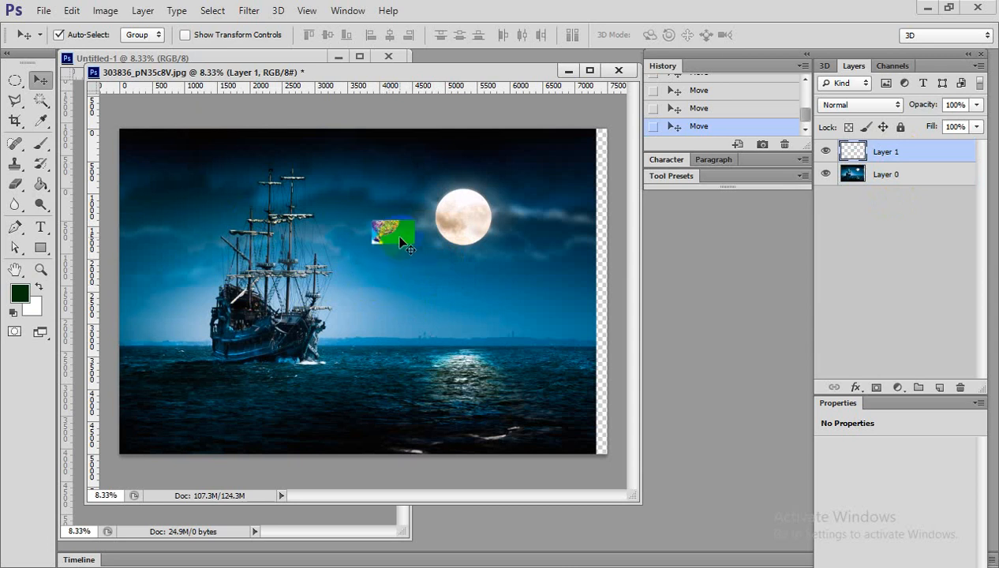
pyautogui.click(286, 368)
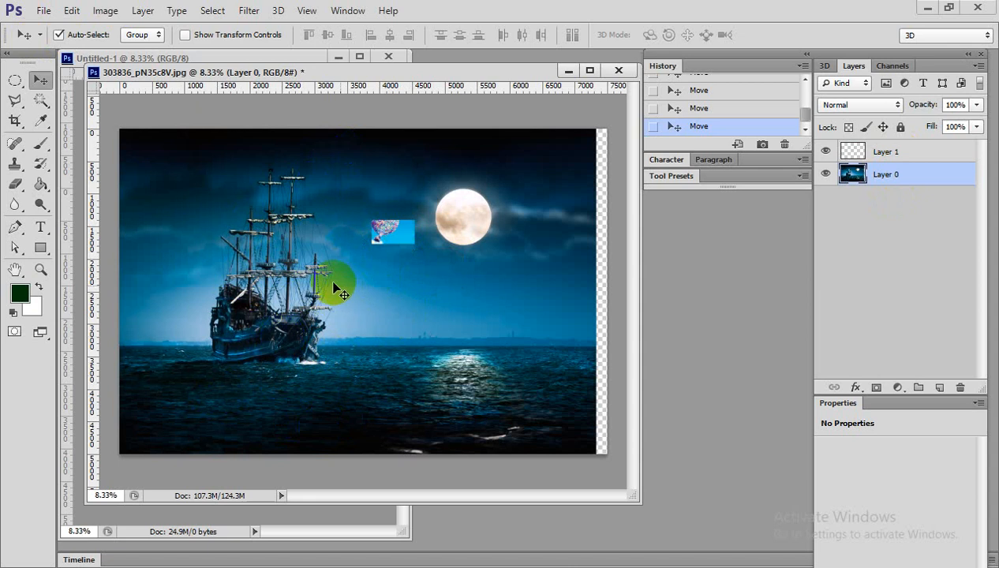
pyautogui.click(395, 243)
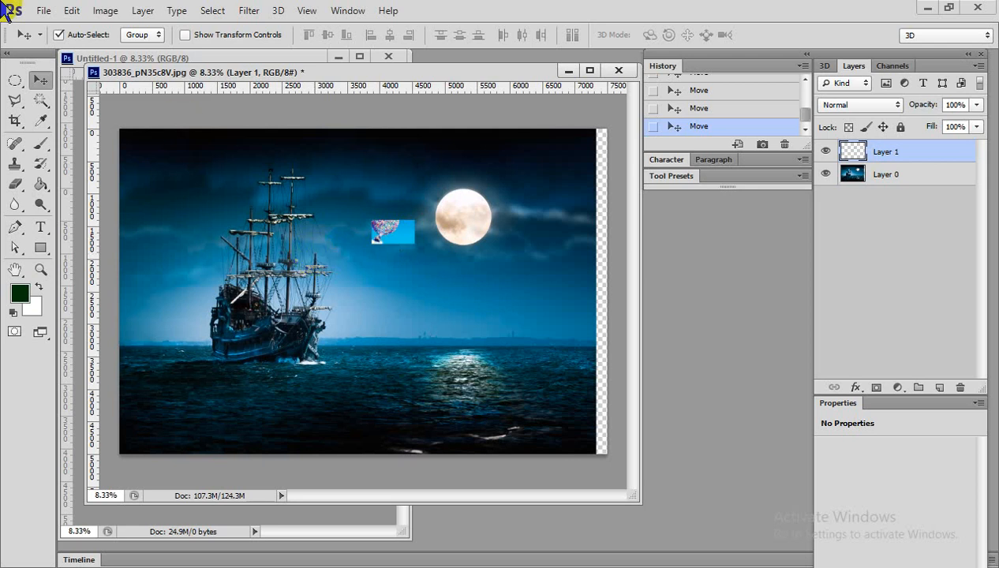
# - Disable Auto-Select and move the active balloon layer left towards the ship's masts
pyautogui.click(60, 35)
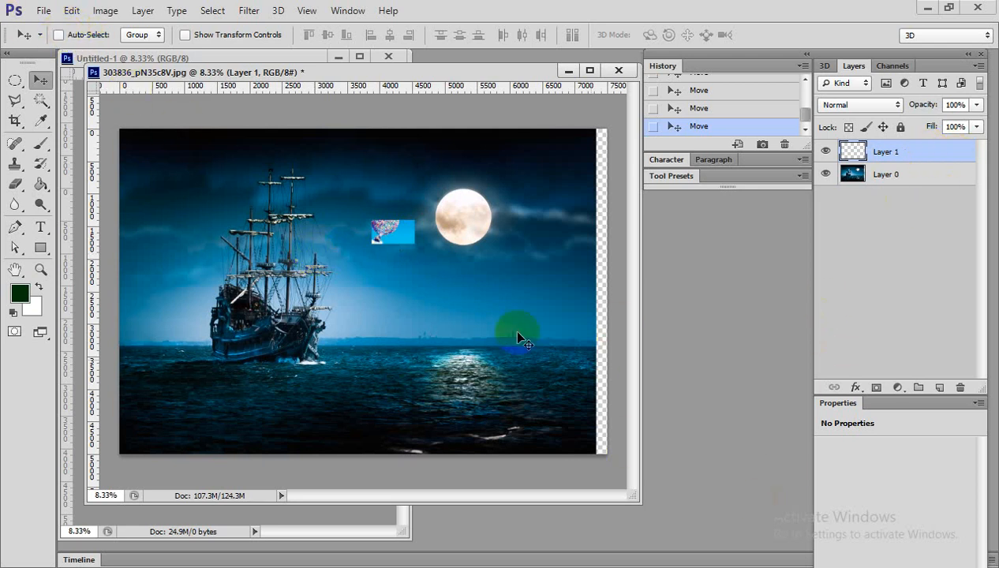
pyautogui.moveTo(430, 338); pyautogui.dragTo(276, 263)
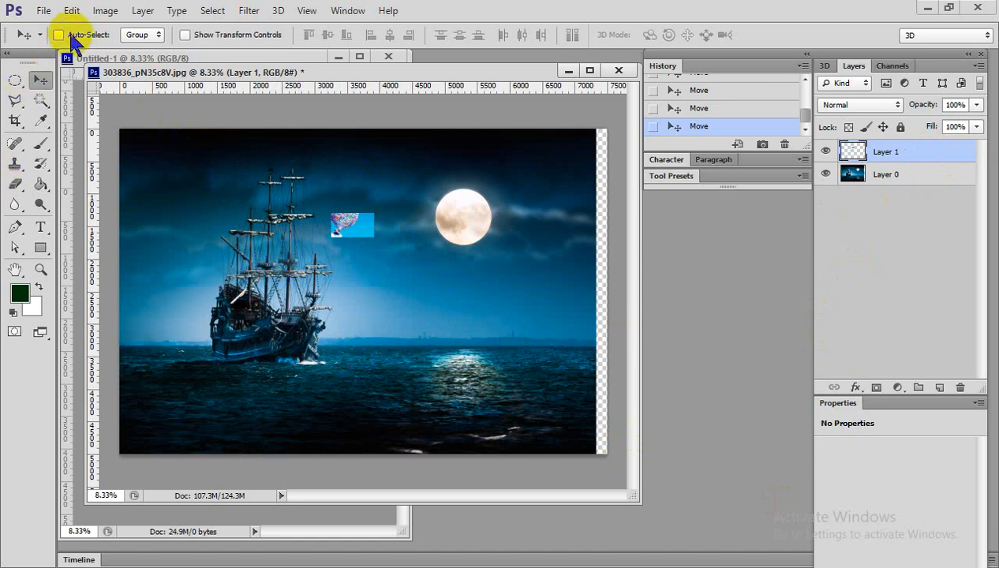
# - Enable Auto-Select, shift the ship layer right to fill the canvas and activate the balloon layer from the canvas
pyautogui.click(59, 35)
pyautogui.click(263, 360)
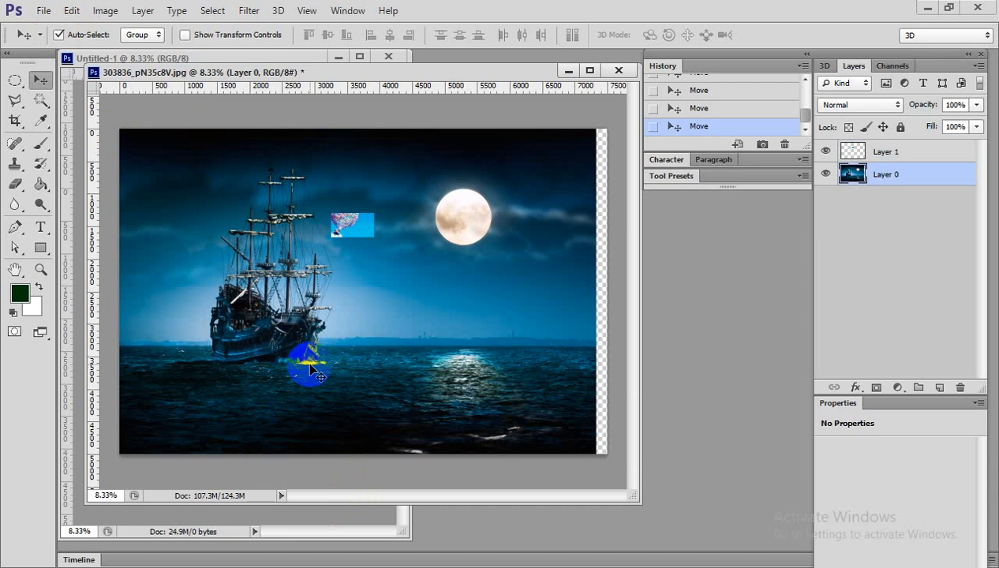
pyautogui.moveTo(313, 367); pyautogui.dragTo(331, 389)
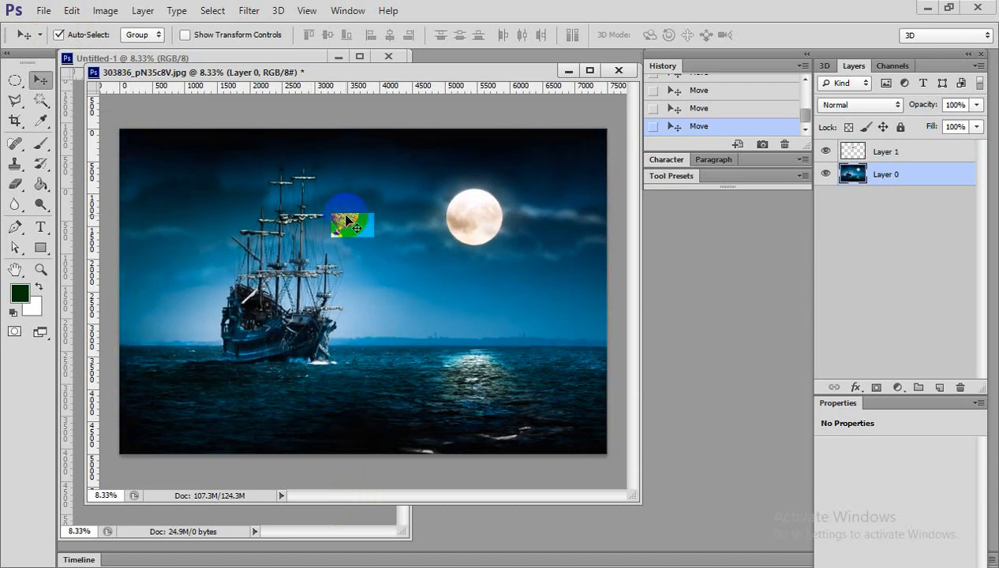
pyautogui.click(348, 224)
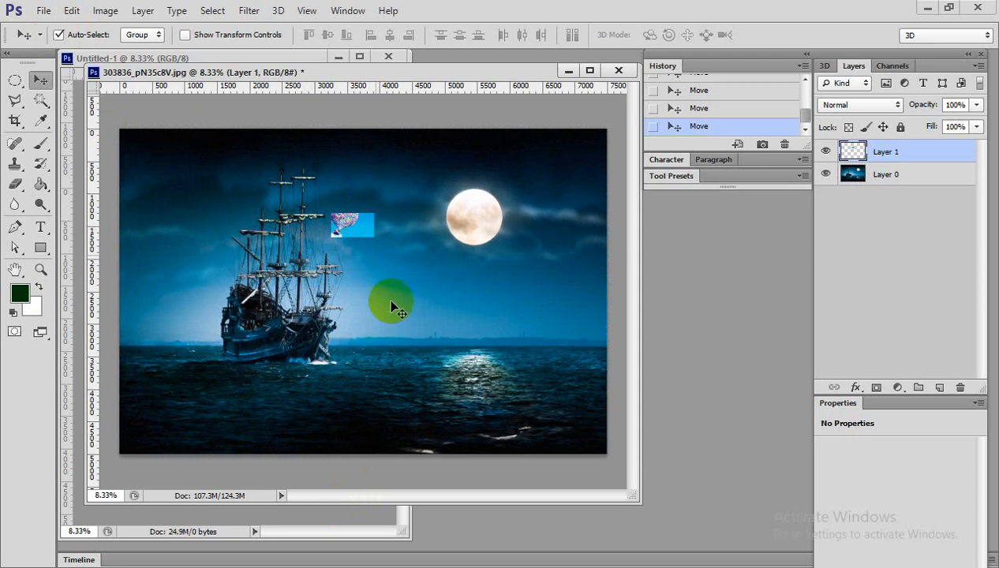
pyautogui.click(399, 316)
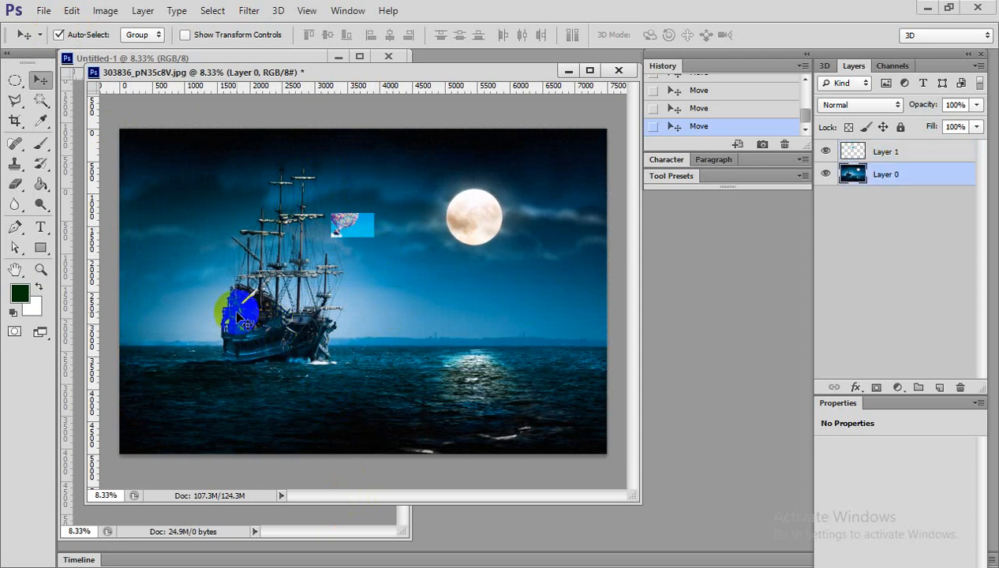
pyautogui.click(348, 227)
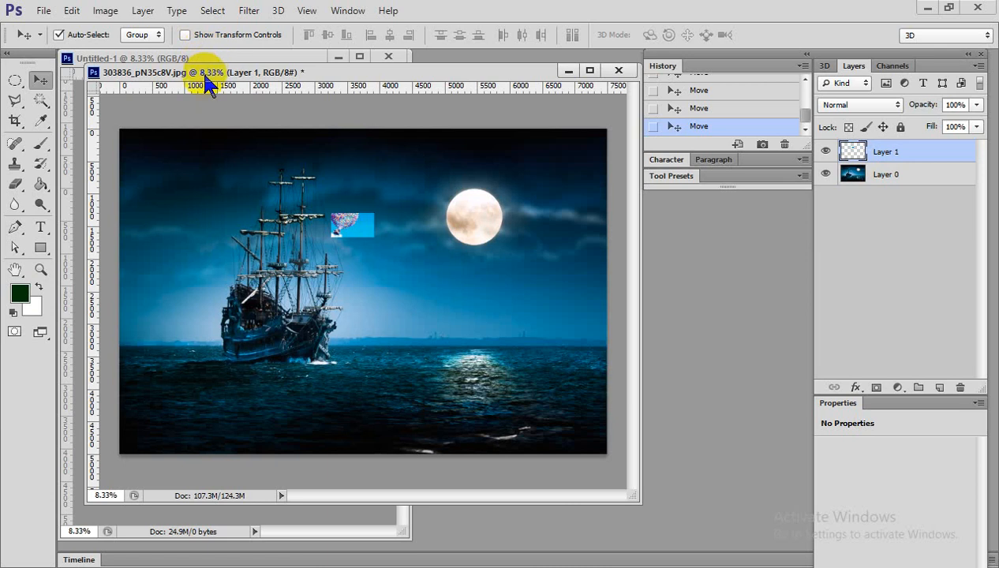
# - Show transform controls for the Move tool and move the balloon picture slightly right and down
pyautogui.click(184, 36)
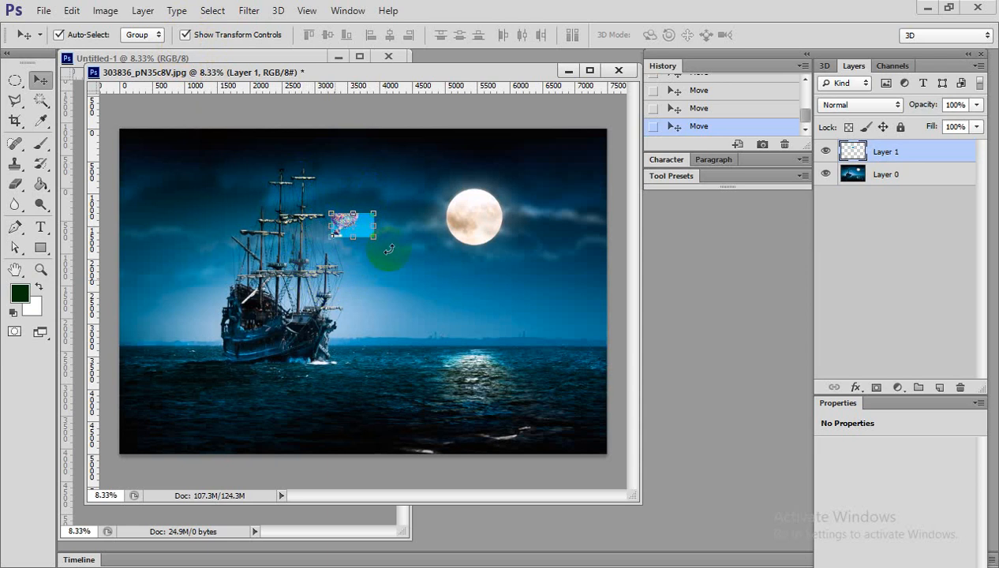
pyautogui.scroll(2, 408, 250)
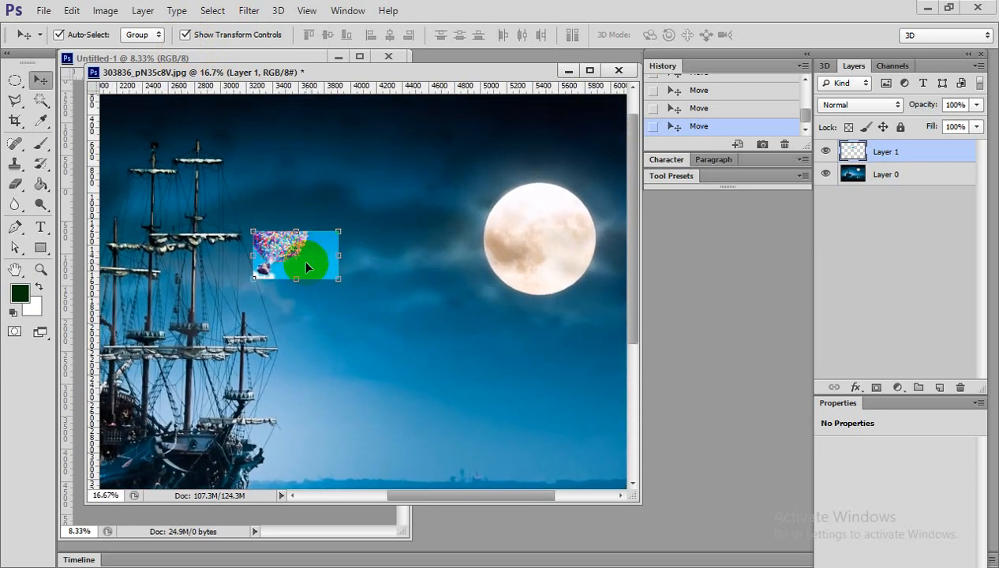
pyautogui.moveTo(307, 266); pyautogui.dragTo(359, 278)
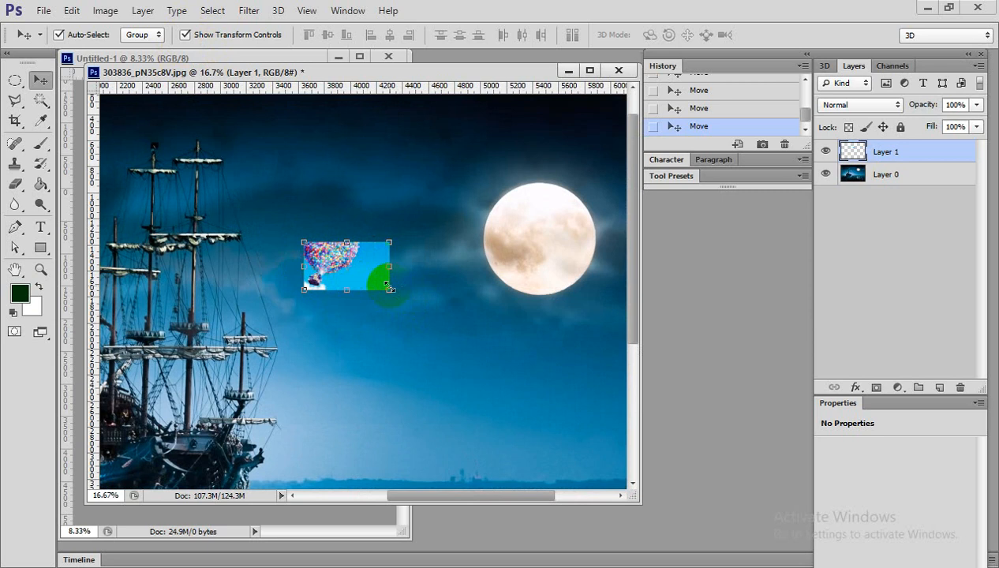
# - Try stretching the balloon picture non-proportionally from its corner to about 238% × 199% and 365% × 173%, undoing each
pyautogui.moveTo(389, 289); pyautogui.dragTo(507, 337)
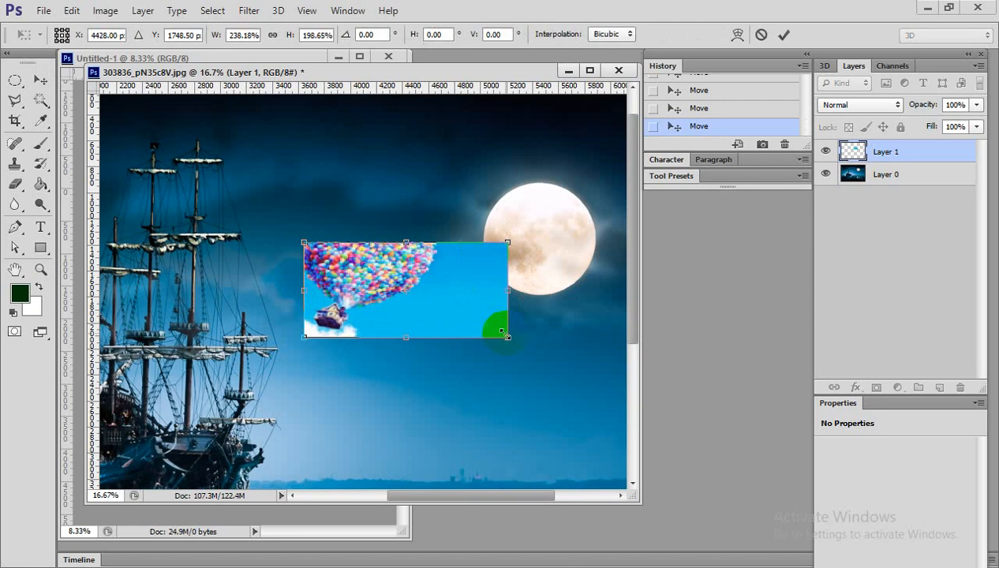
pyautogui.hotkey('ctrl', 'z')
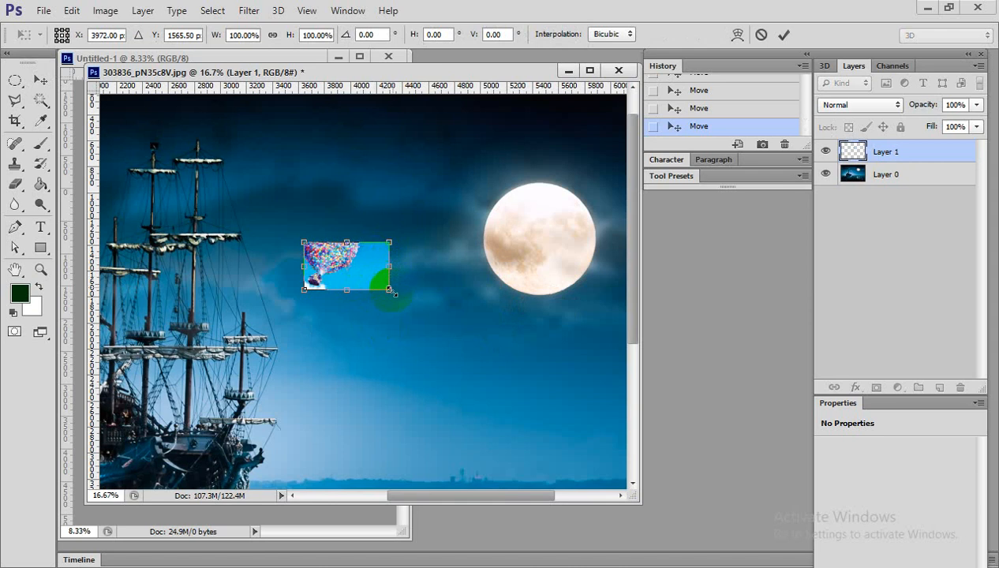
pyautogui.moveTo(389, 290); pyautogui.dragTo(619, 324)
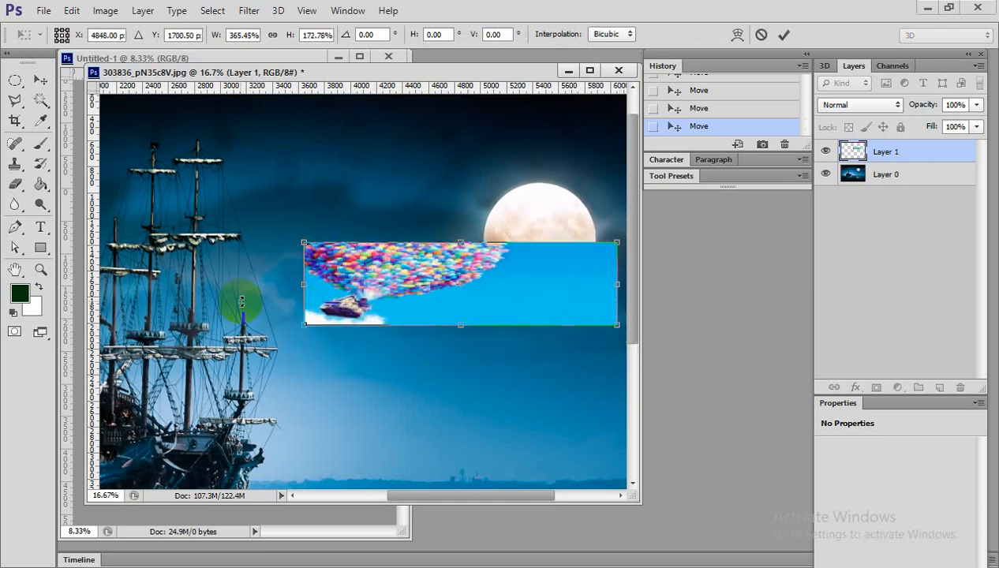
pyautogui.hotkey('ctrl', 'z')
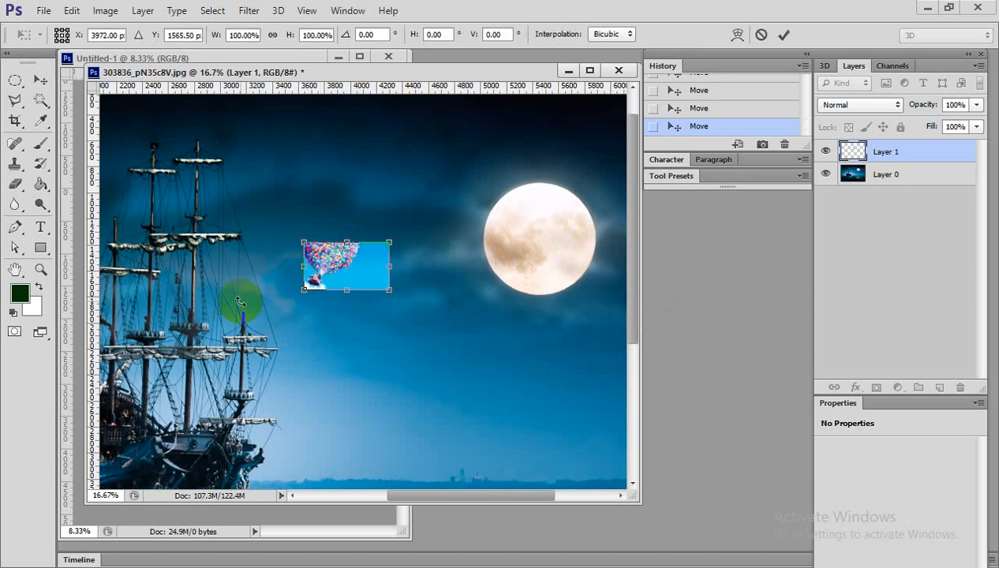
# - Enlarge the balloon picture proportionally to about 952% over the middle of the ship image, apply the transformation and undo it
pyautogui.hotkey('ctrl', '-')
pyautogui.hotkey('ctrl', '-')
pyautogui.hotkey('ctrl', '-')
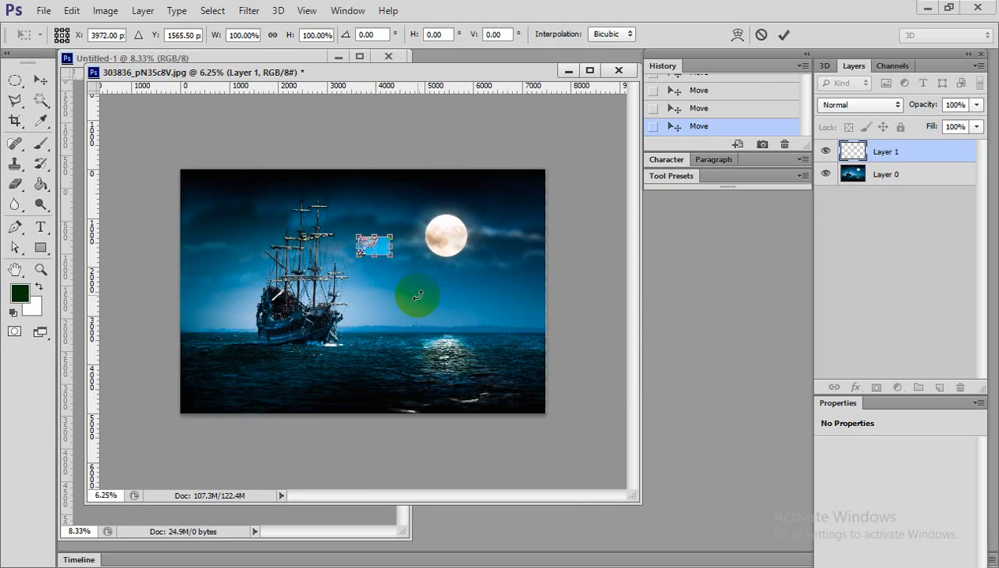
pyautogui.hotkey('ctrl', '+')
pyautogui.hotkey('ctrl', '+')
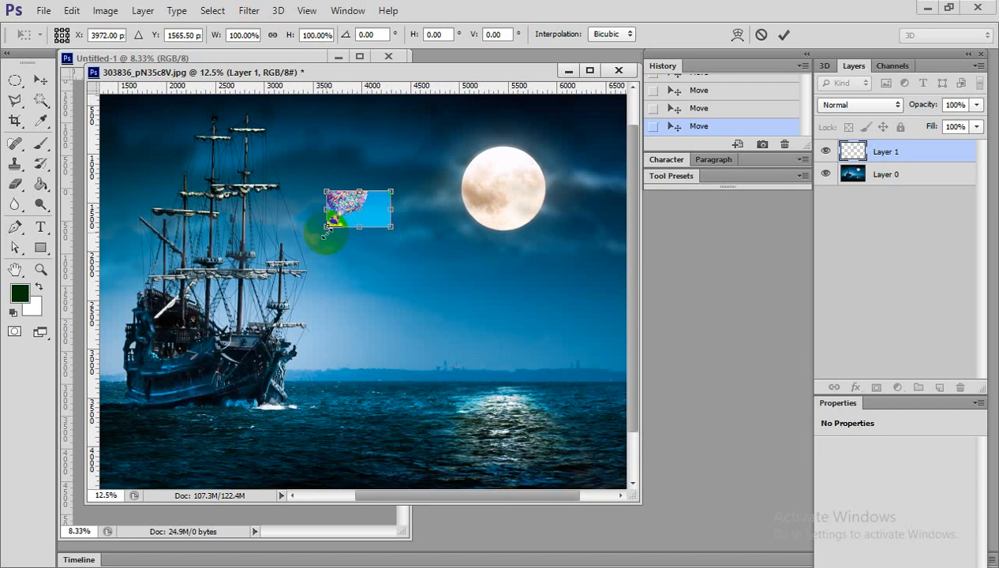
pyautogui.hotkey('ctrl', '-')
pyautogui.hotkey('ctrl', '-')
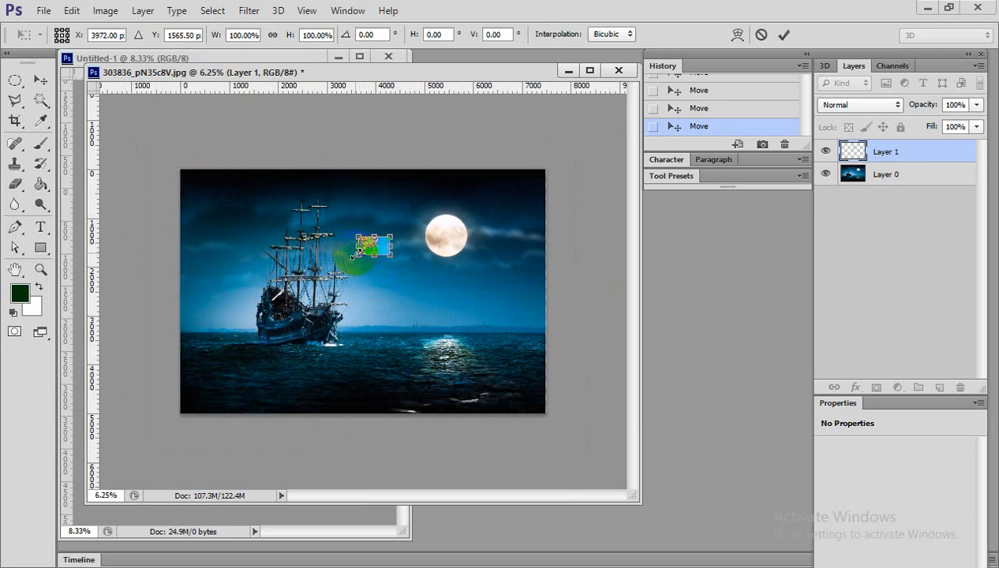
pyautogui.moveTo(355, 254); pyautogui.dragTo(279, 350)
pyautogui.moveTo(354, 273); pyautogui.dragTo(346, 300)
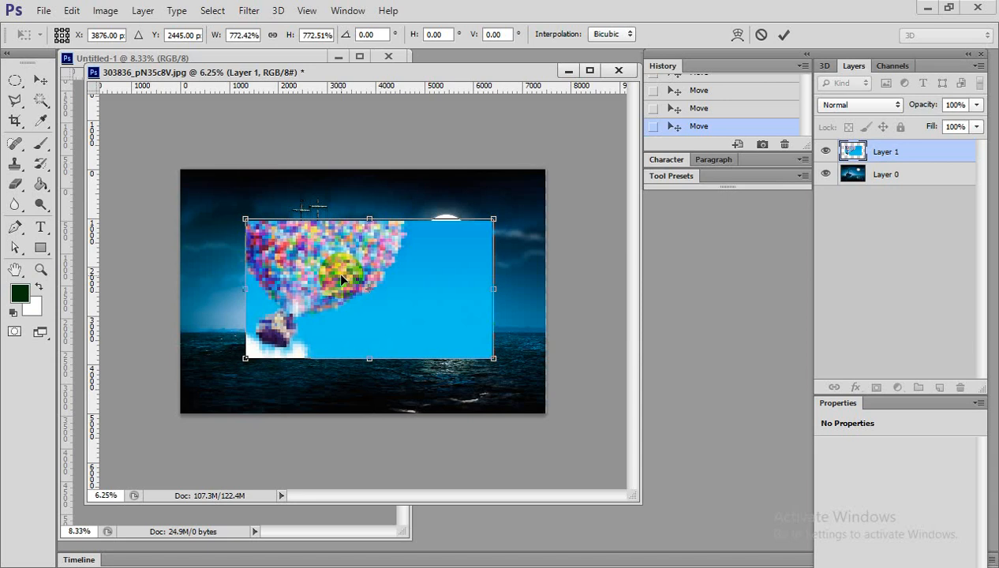
pyautogui.moveTo(245, 360); pyautogui.dragTo(221, 384)
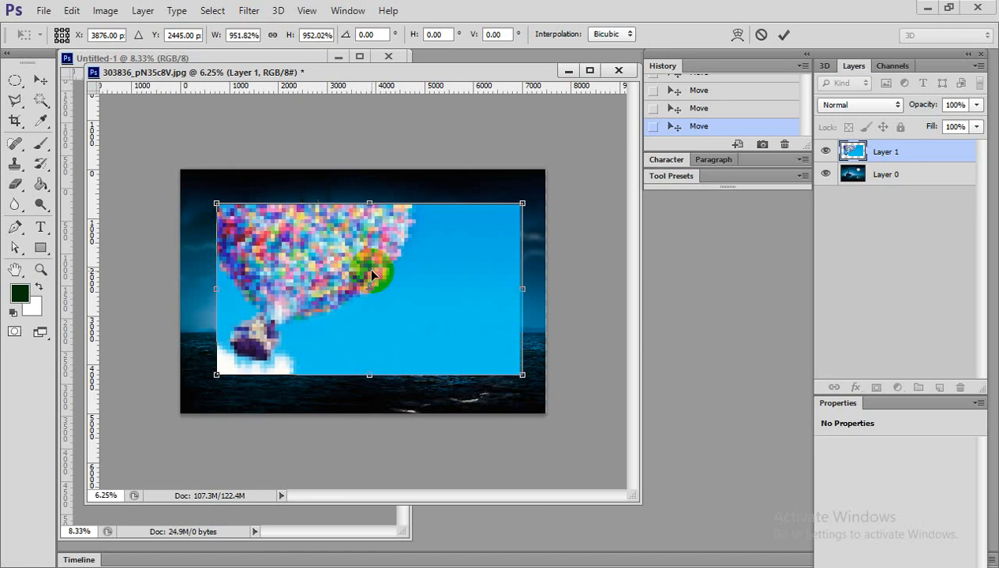
pyautogui.press('Return')
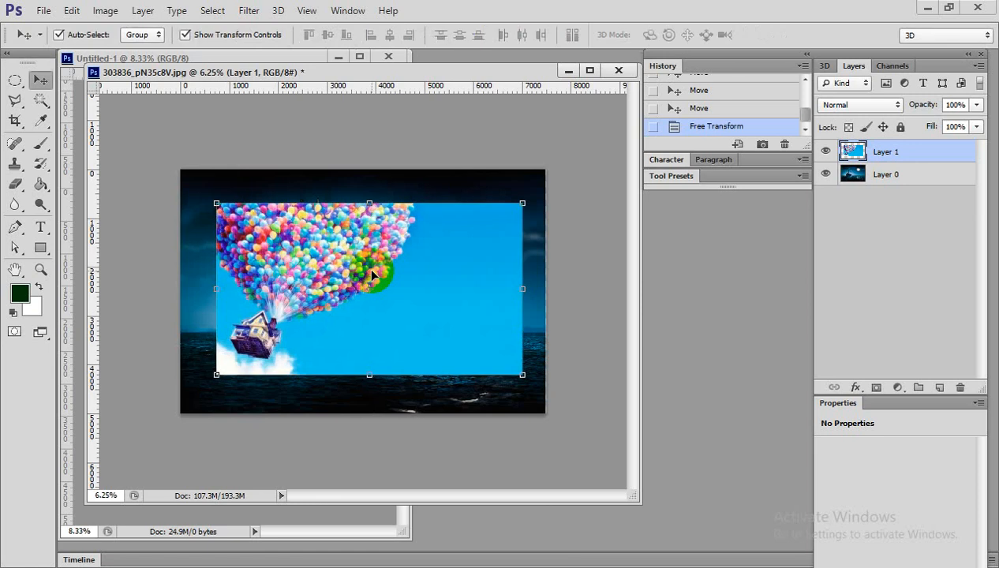
pyautogui.hotkey('ctrl', 'z')
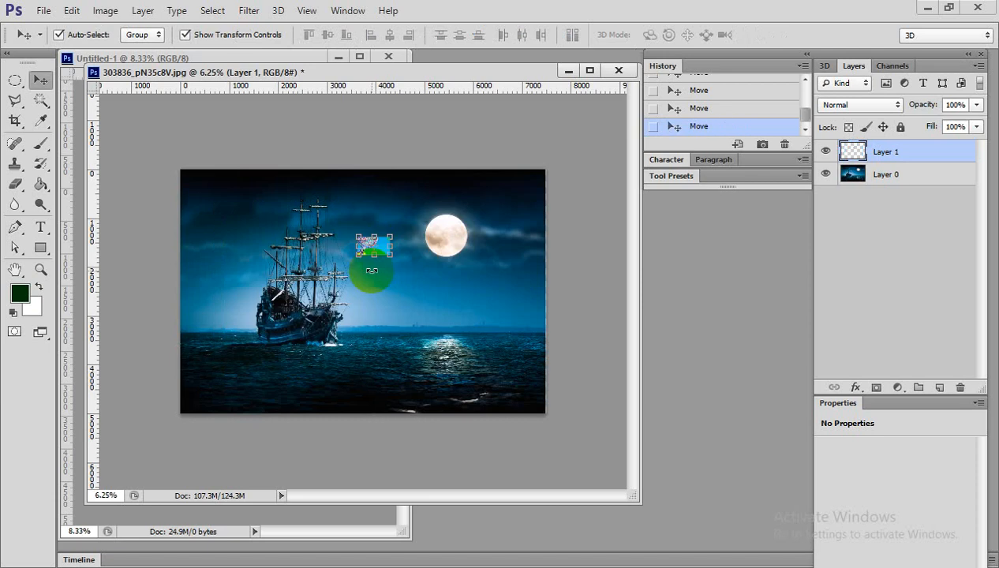
# - Enlarge the balloon picture proportionally to about 810%, move it up and left, apply the transformation by reselecting the Move tool, and undo it
pyautogui.moveTo(391, 255); pyautogui.dragTo(466, 375)
pyautogui.moveTo(418, 272); pyautogui.dragTo(399, 311)
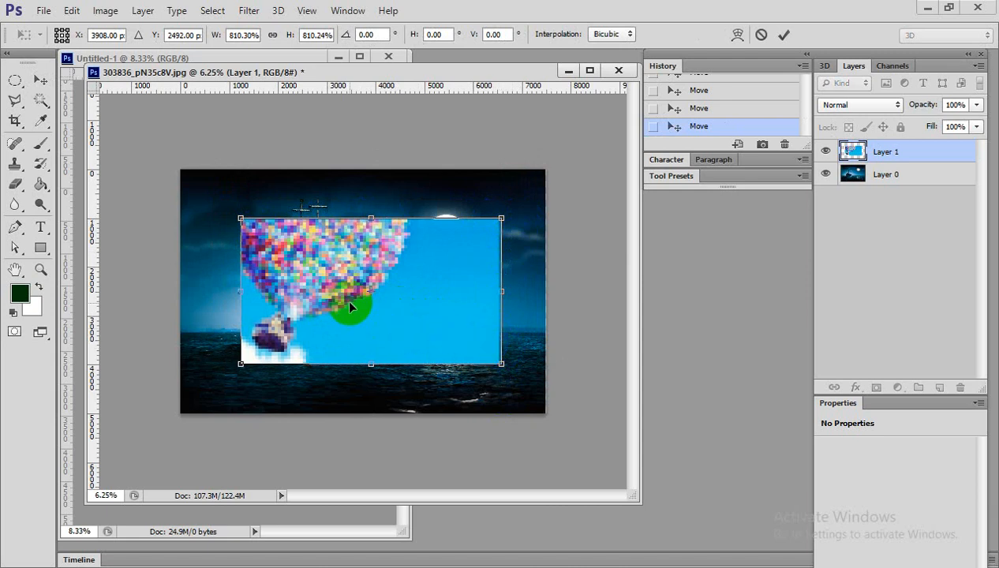
pyautogui.moveTo(350, 308); pyautogui.dragTo(318, 238)
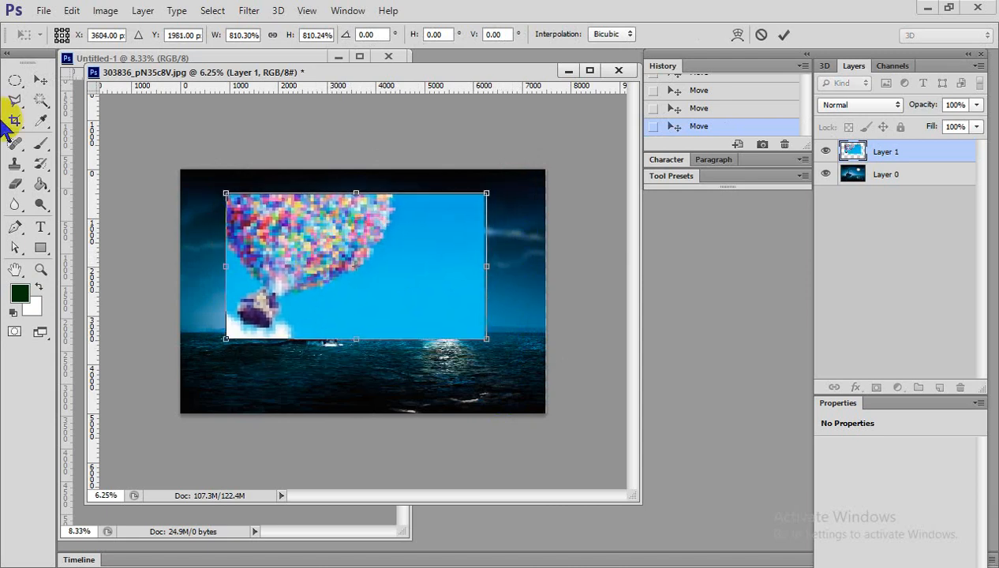
pyautogui.click(40, 84)
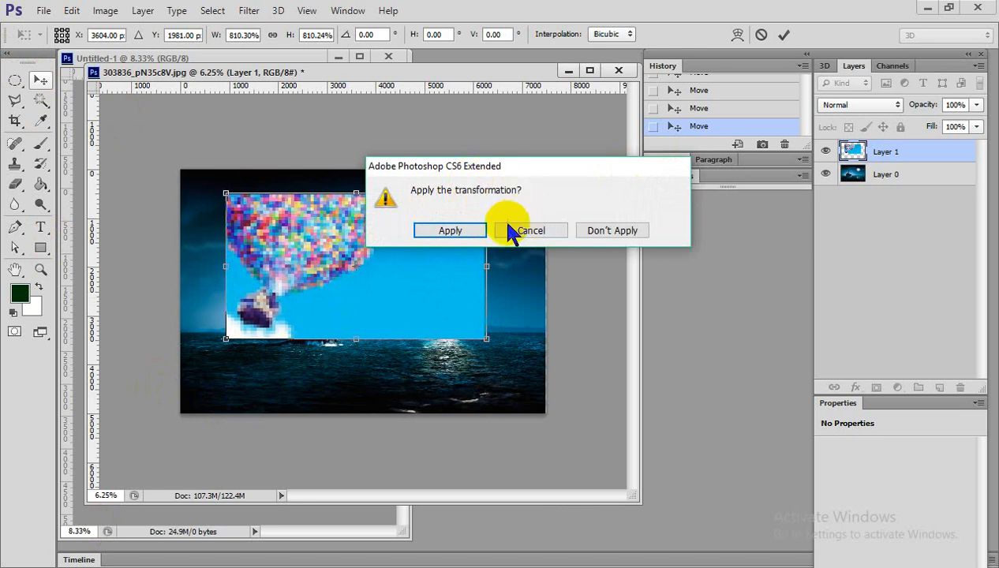
pyautogui.click(451, 230)
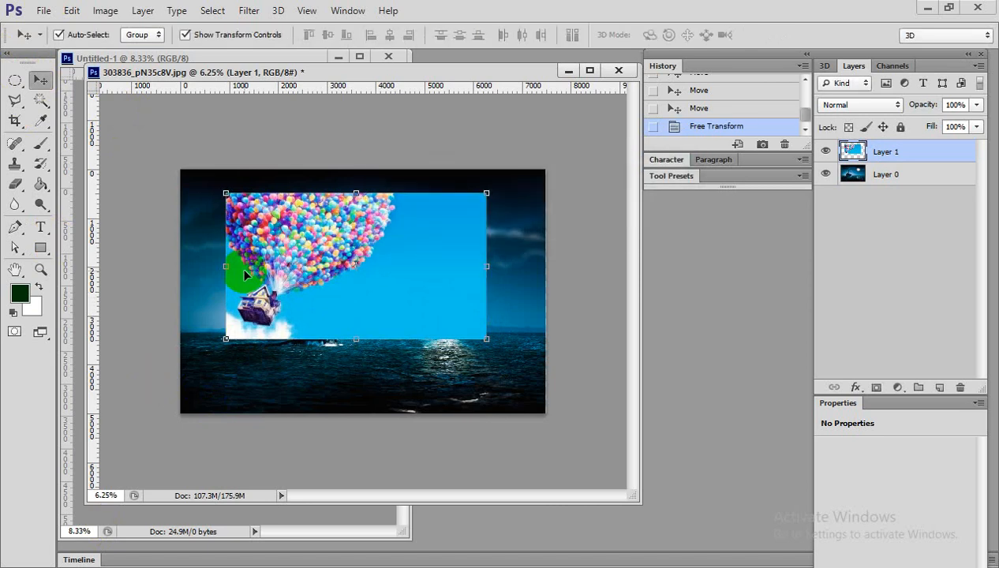
pyautogui.hotkey('ctrl', 'z')
# - Scale the balloon picture from its centre to about 612%, switch to the Crop tool and discard the transformation
pyautogui.hotkey('ctrl', 't')
pyautogui.moveTo(392, 254); pyautogui.dragTo(465, 291)
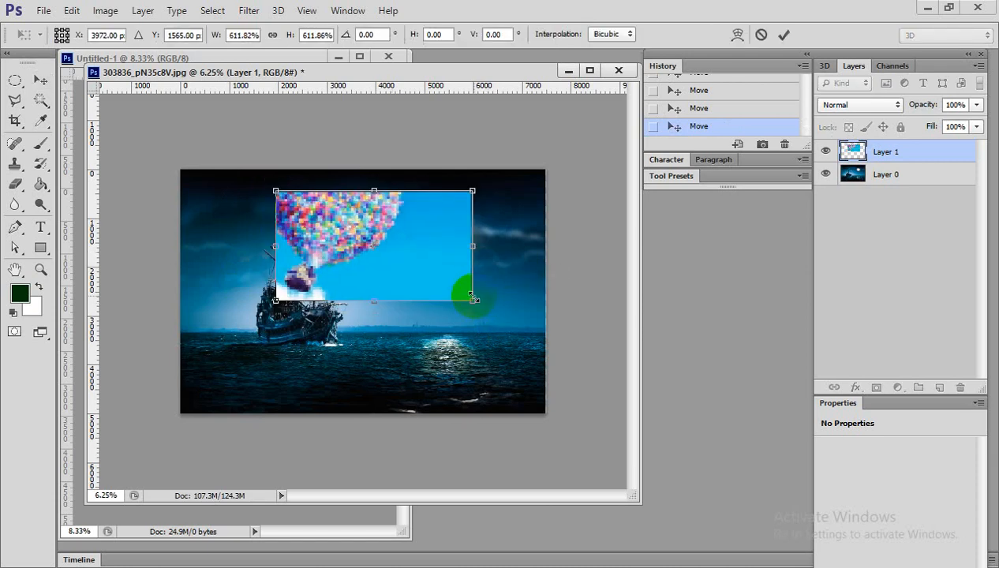
pyautogui.click(19, 124)
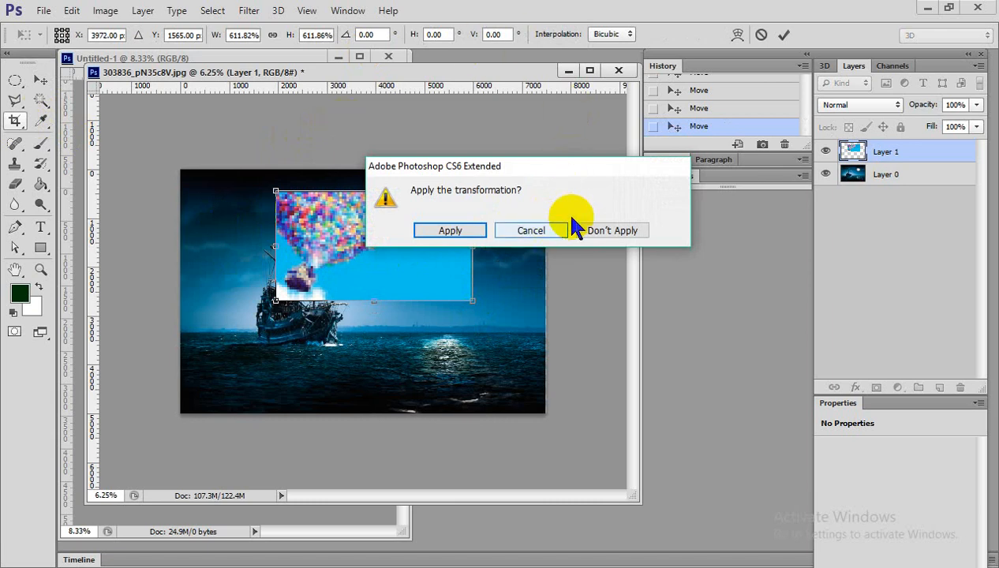
pyautogui.click(629, 233)
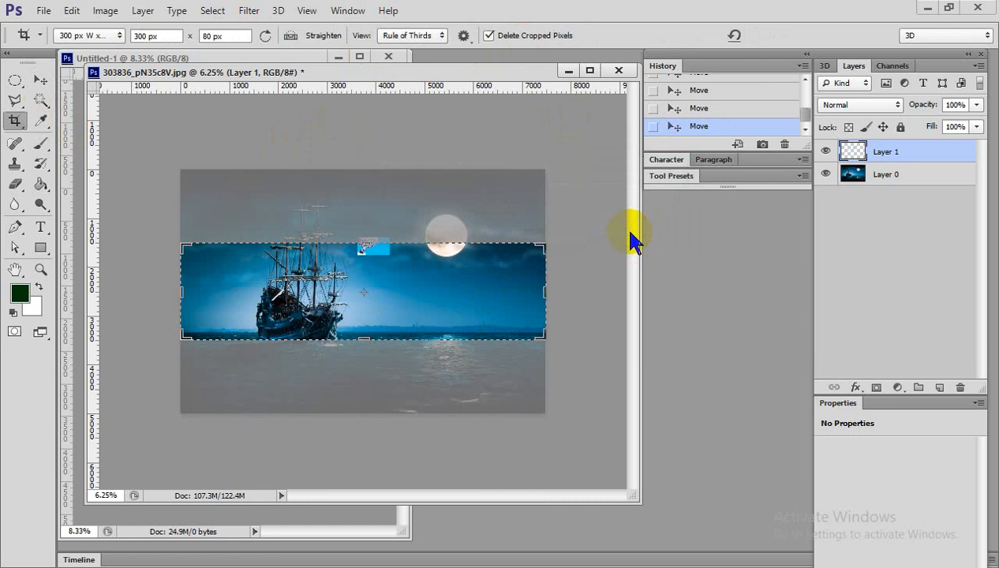
# - Return to the Move tool, enlarge the balloon picture proportionally from its centre to about 795%, move it down and left, and apply the transformation
pyautogui.click(41, 80)
pyautogui.moveTo(444, 270); pyautogui.dragTo(390, 247)
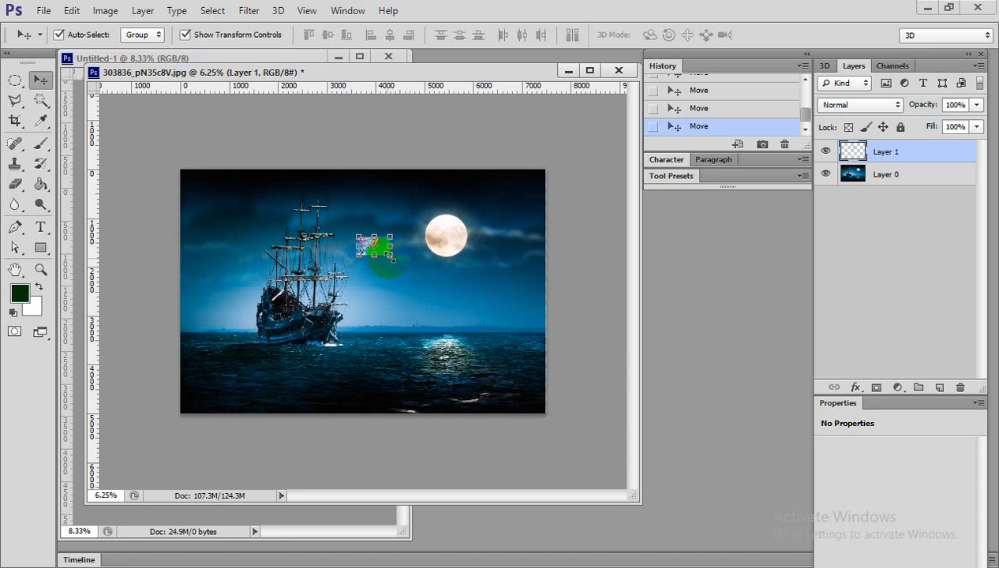
pyautogui.moveTo(391, 255); pyautogui.dragTo(486, 335)
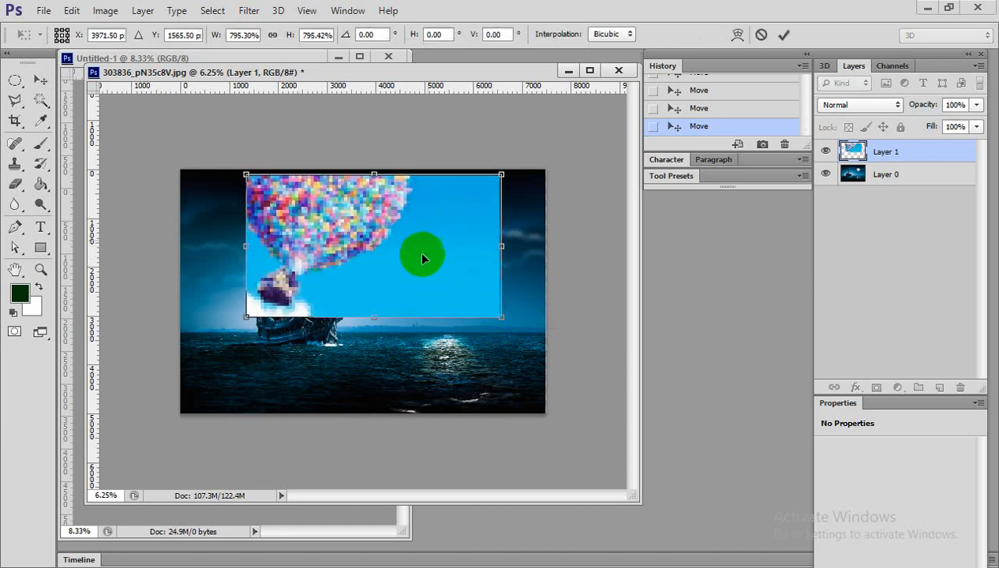
pyautogui.moveTo(420, 256)
pyautogui.mouseDown()
pyautogui.moveTo(392, 289)
pyautogui.moveTo(411, 271)
pyautogui.mouseUp()
pyautogui.doubleClick(410, 270)
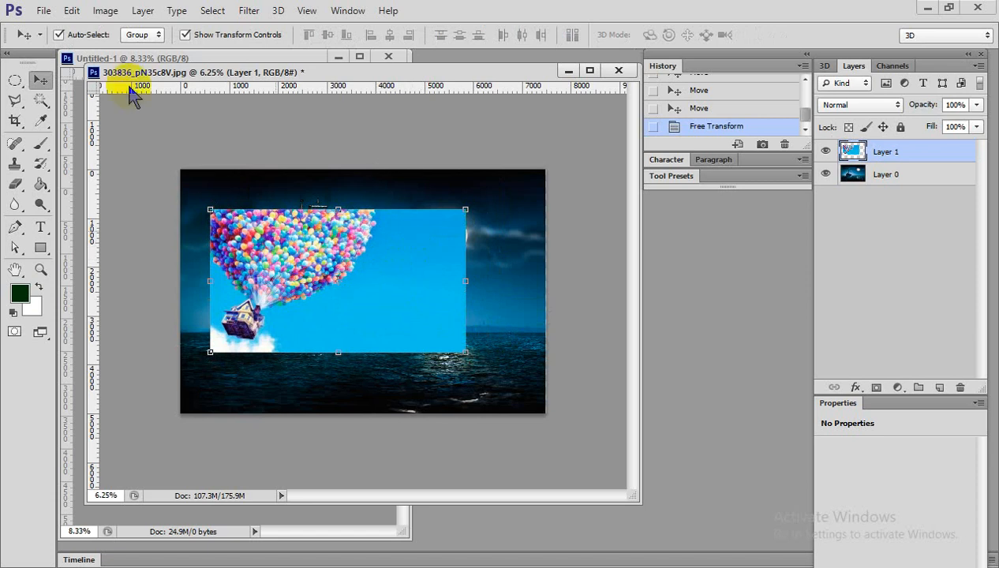
# - Select the ship picture and shrink it proportionally to a little over half size in the lower middle of the canvas, applying the transformation
pyautogui.click(467, 261)
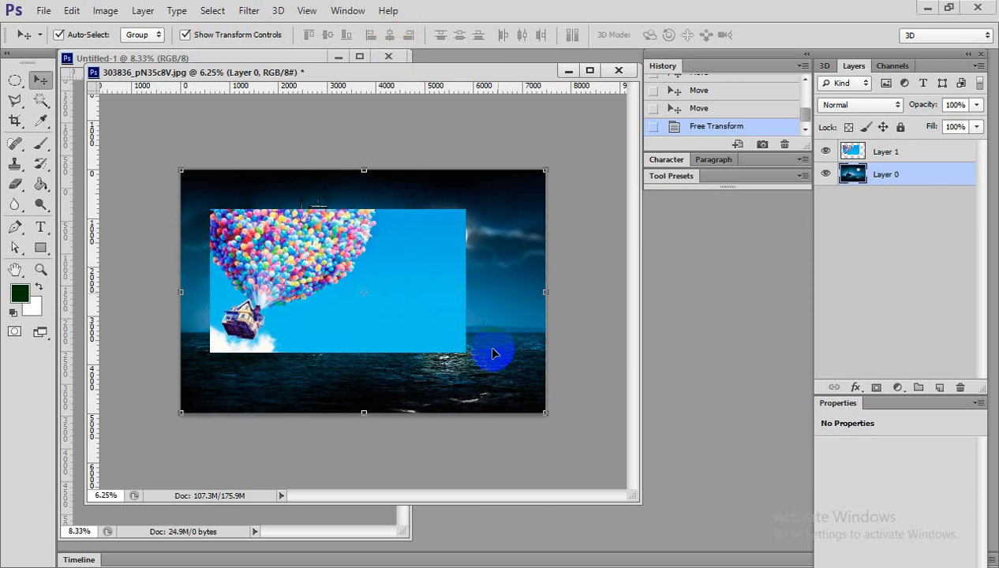
pyautogui.moveTo(545, 412); pyautogui.dragTo(396, 403)
# - Scale the balloon picture to about 71% against the canvas's upper edge, and move the ship picture directly below it with their right edges flush
pyautogui.click(391, 295)
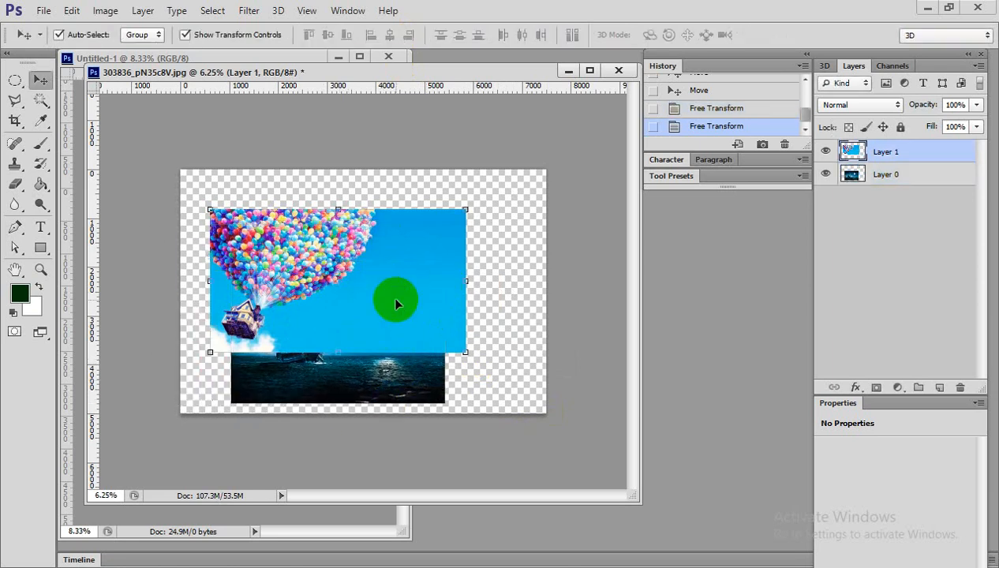
pyautogui.moveTo(402, 315); pyautogui.dragTo(416, 287)
pyautogui.moveTo(473, 313); pyautogui.dragTo(435, 291)
pyautogui.moveTo(375, 255); pyautogui.dragTo(378, 237)
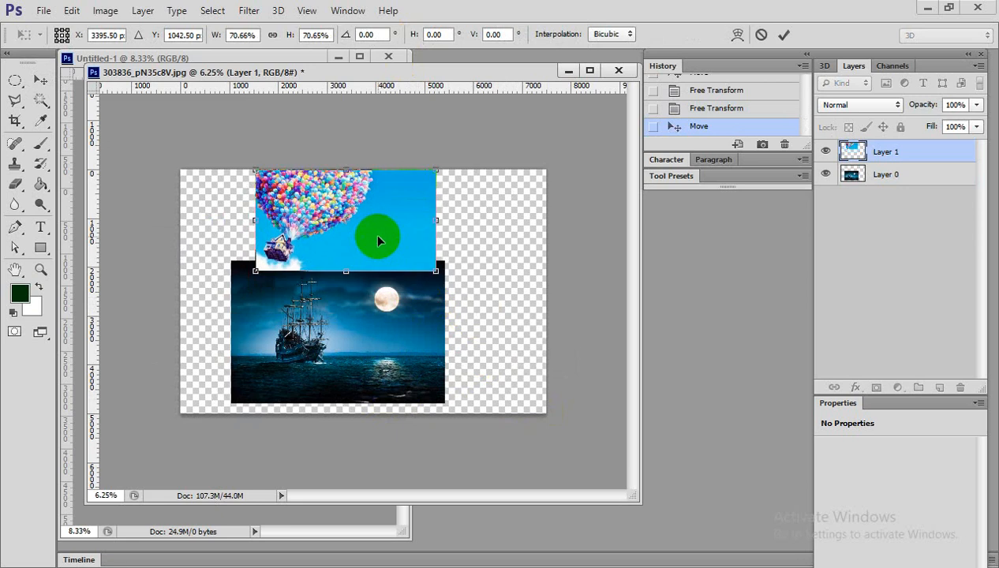
pyautogui.press('Return')
pyautogui.click(376, 323)
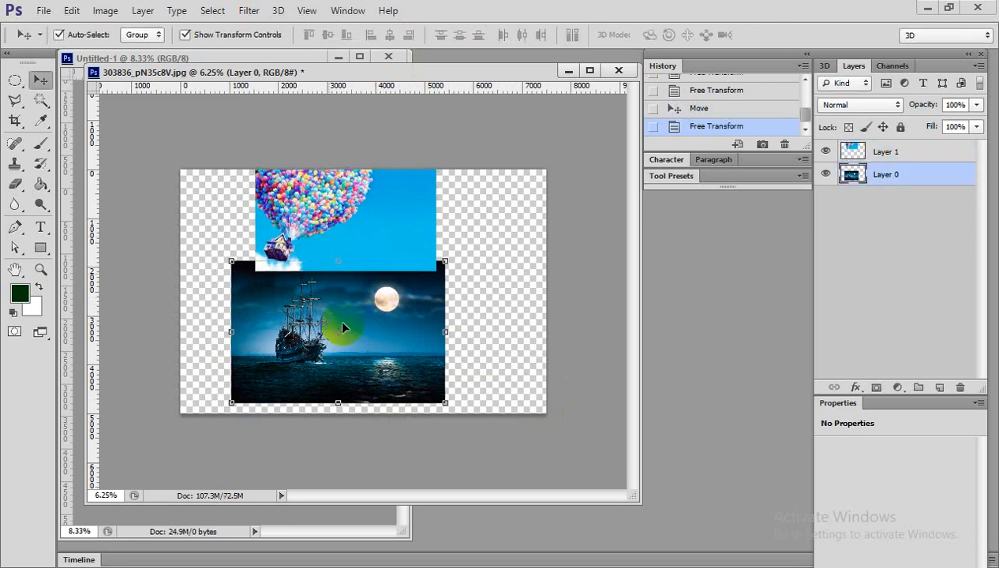
pyautogui.moveTo(341, 321); pyautogui.dragTo(331, 331)
# - Auto-select the ship and balloon pictures alternately on the canvas, and clear the layer selection using the empty transparent area
pyautogui.click(239, 251)
pyautogui.click(231, 279)
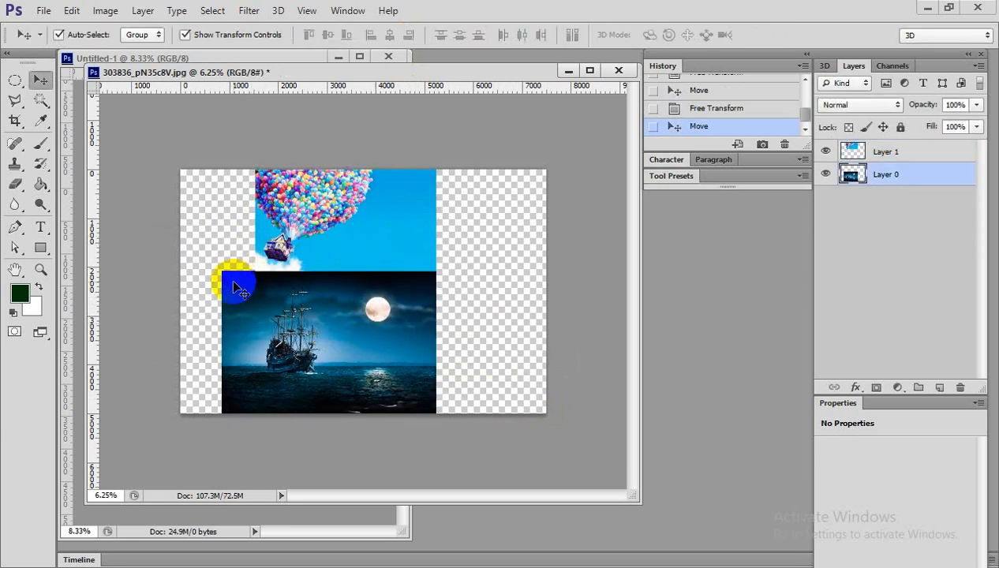
pyautogui.click(275, 232)
pyautogui.click(271, 347)
pyautogui.click(291, 215)
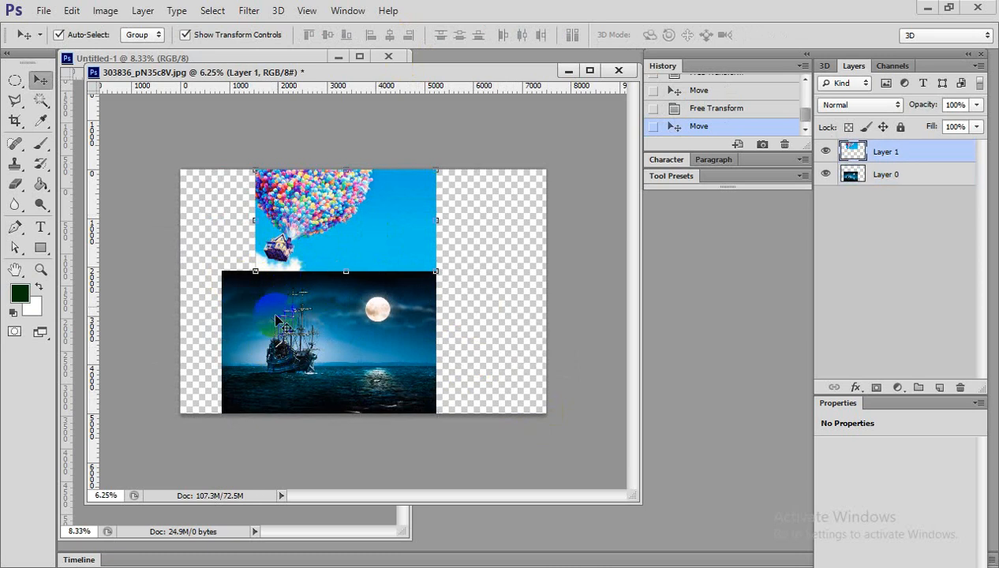
pyautogui.click(277, 312)
pyautogui.click(278, 223)
pyautogui.click(275, 299)
pyautogui.click(282, 241)
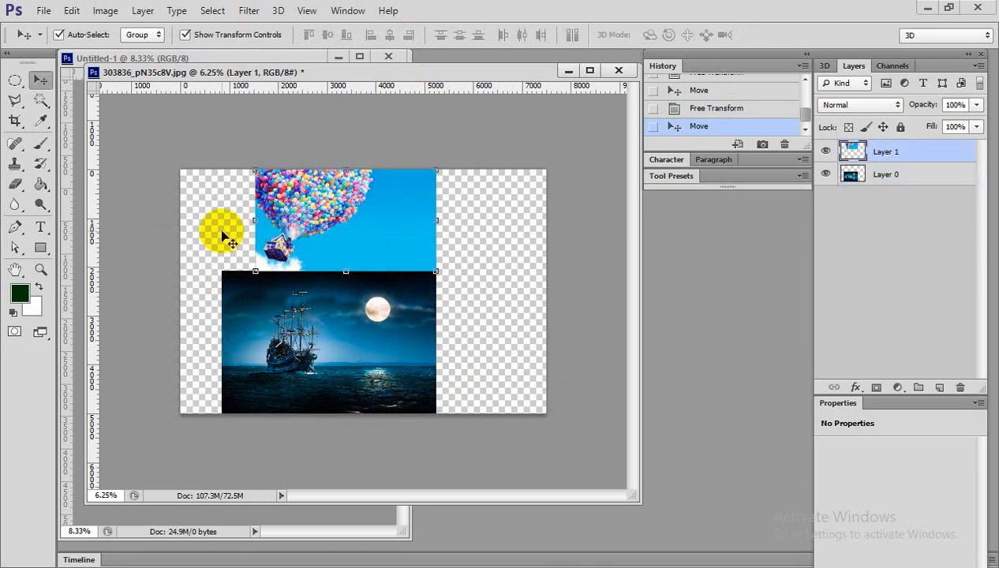
pyautogui.click(225, 242)
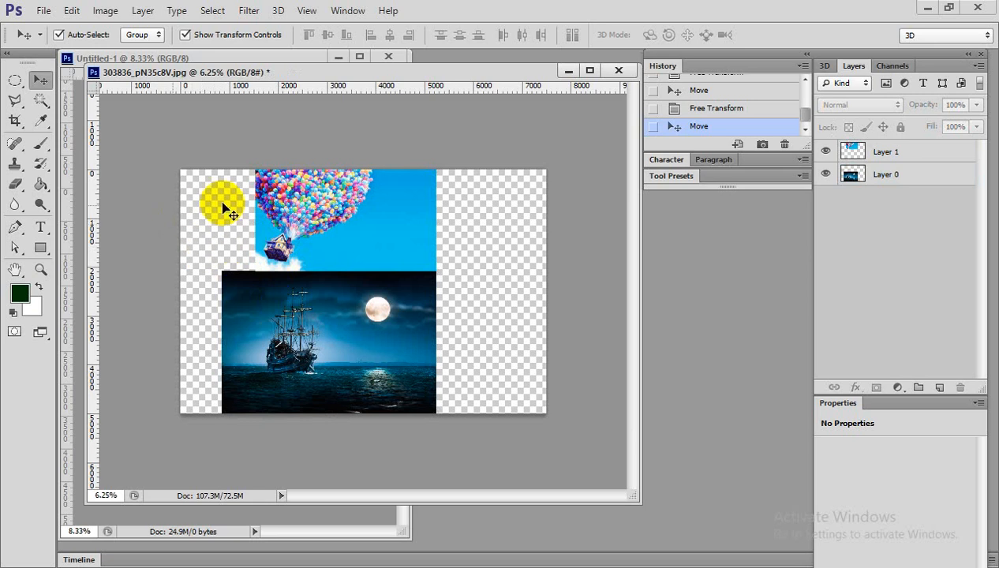
# - Try selecting both layers with a selection box and by adding the ship picture to the balloon selection, clearing the selection each time
pyautogui.moveTo(199, 212); pyautogui.dragTo(312, 315)
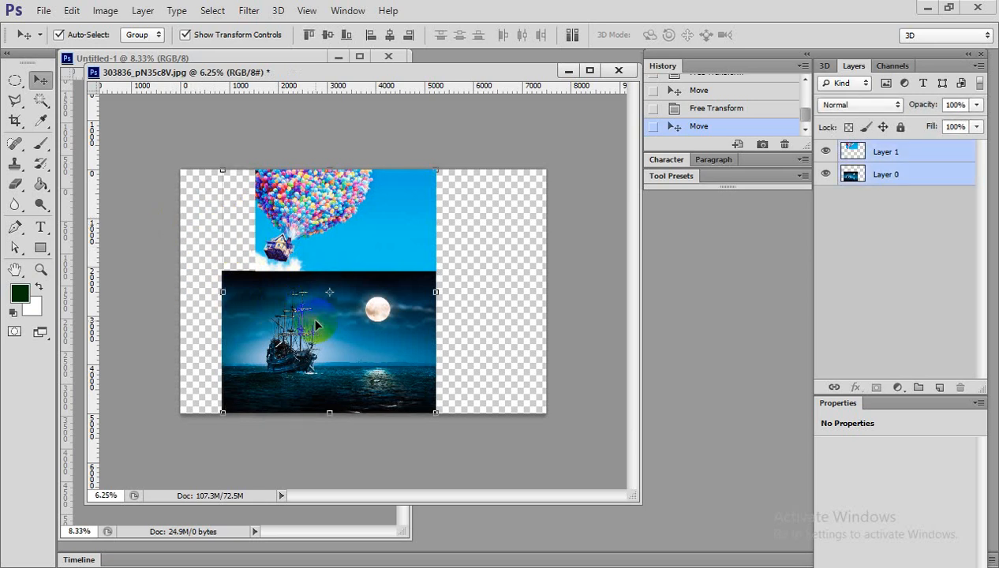
pyautogui.click(210, 251)
pyautogui.click(339, 217)
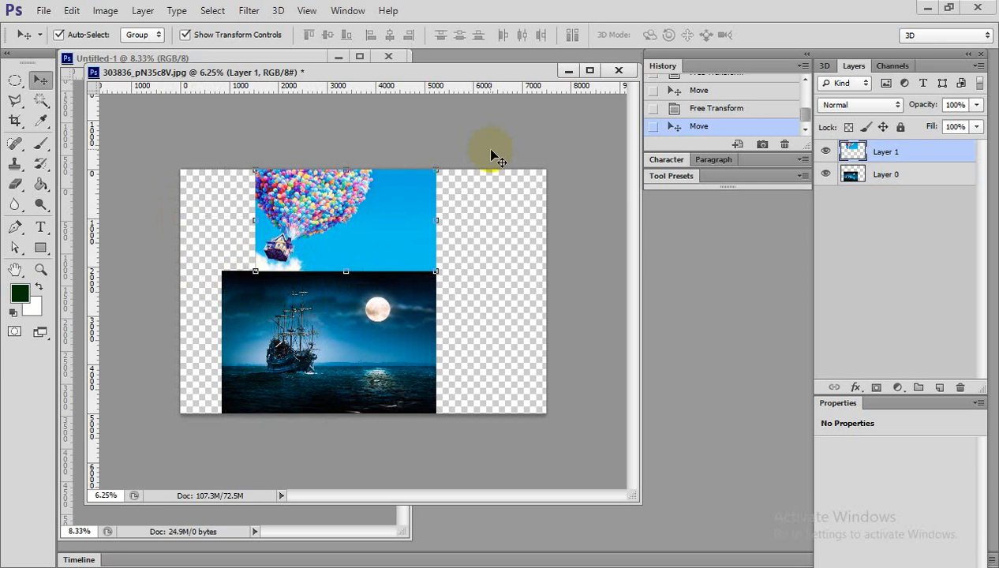
pyautogui.keyDown('shift'); pyautogui.click(332, 337); pyautogui.keyUp('shift')
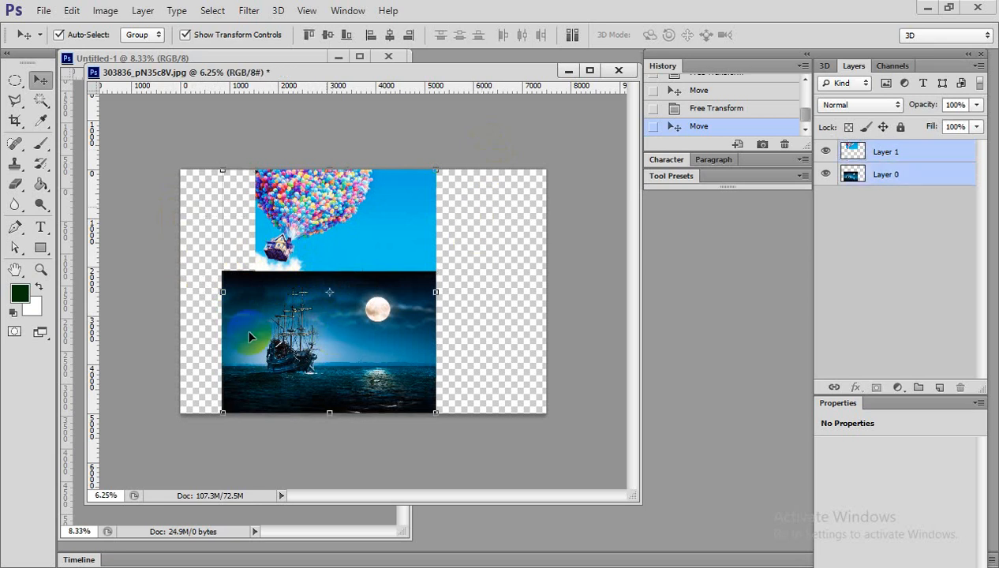
pyautogui.click(447, 290)
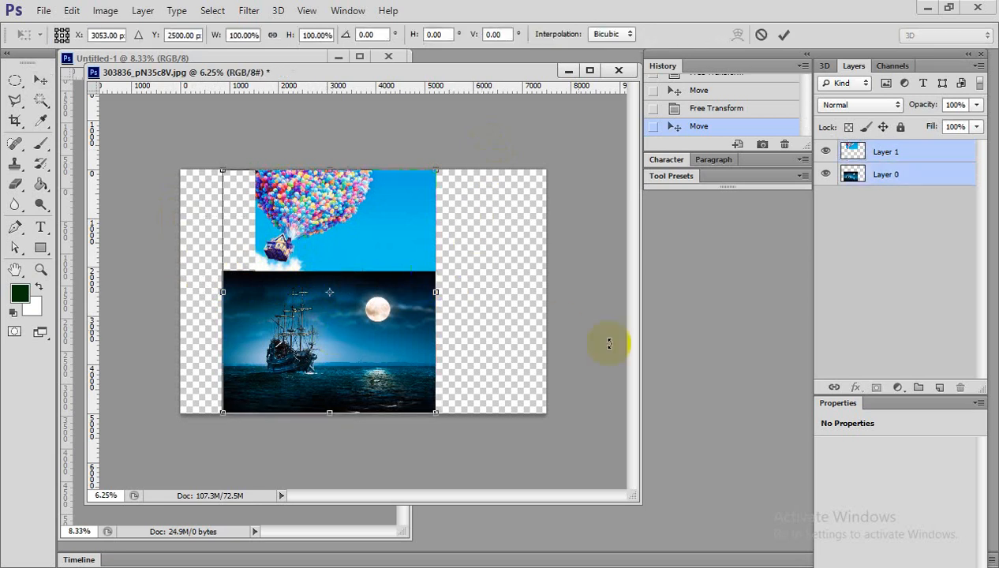
pyautogui.press('Escape')
pyautogui.click(466, 307)
# - Select the balloon and ship pictures together and align their left edges
pyautogui.click(333, 239)
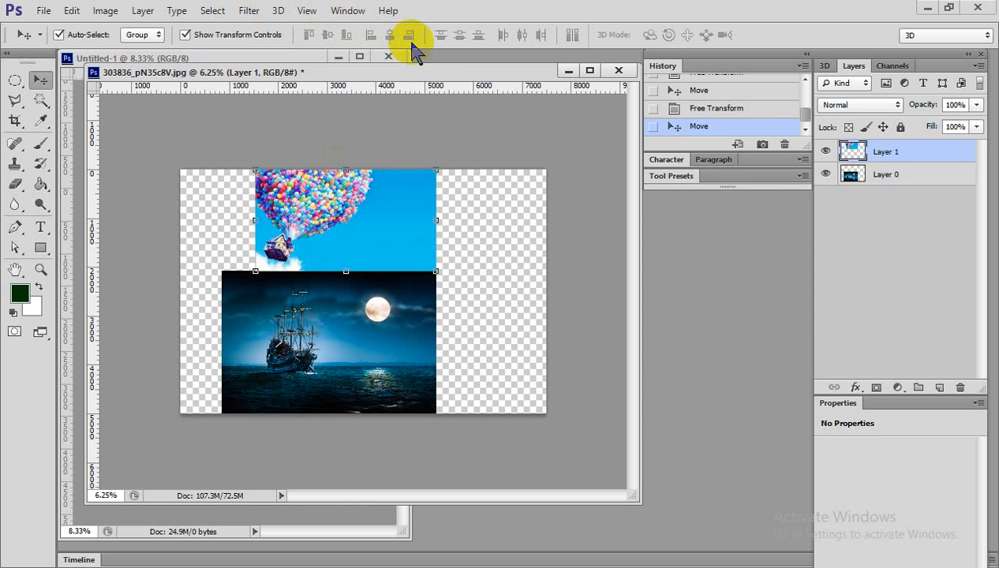
pyautogui.keyDown('shift'); pyautogui.click(312, 338); pyautogui.keyUp('shift')
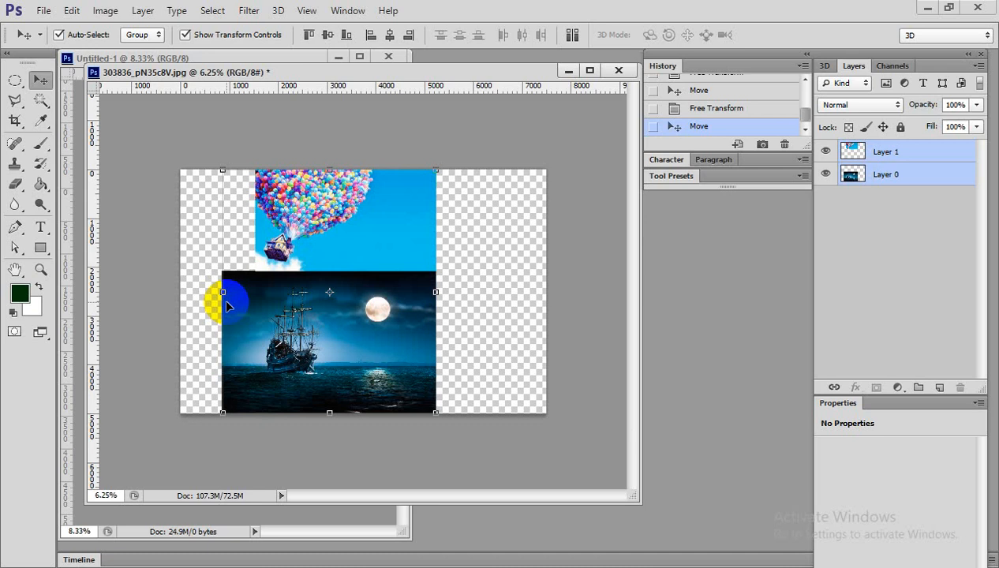
pyautogui.click(368, 45)
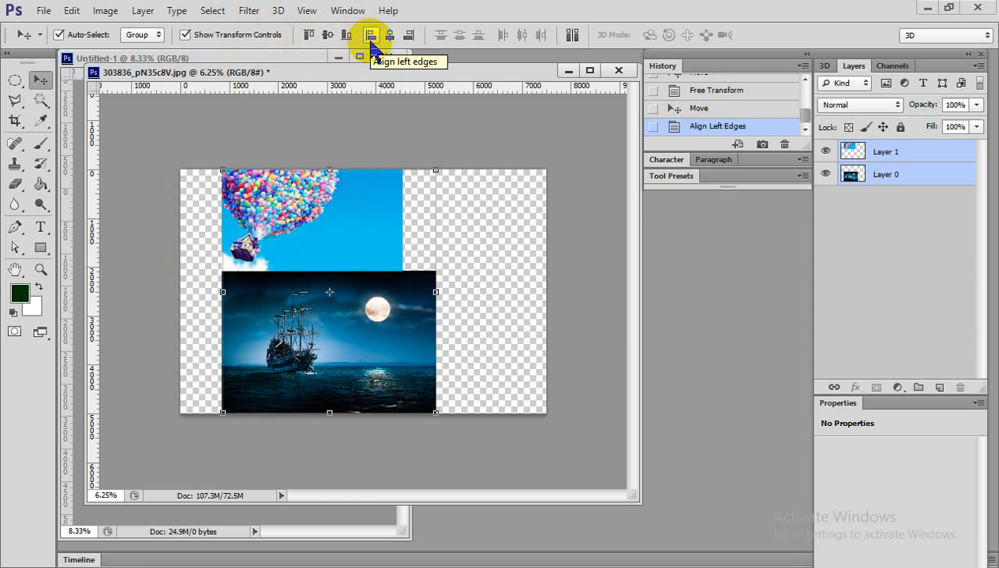
# - Reselect both pictures together, scale them down slightly around their shared centre, and apply the transformation
pyautogui.click(487, 308)
pyautogui.click(260, 229)
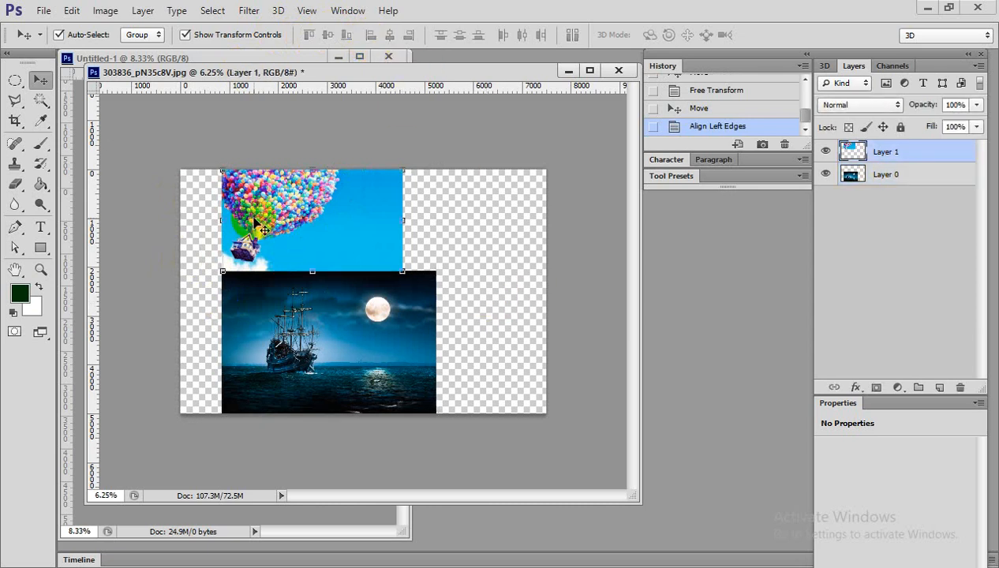
pyautogui.keyDown('shift'); pyautogui.click(291, 359); pyautogui.keyUp('shift')
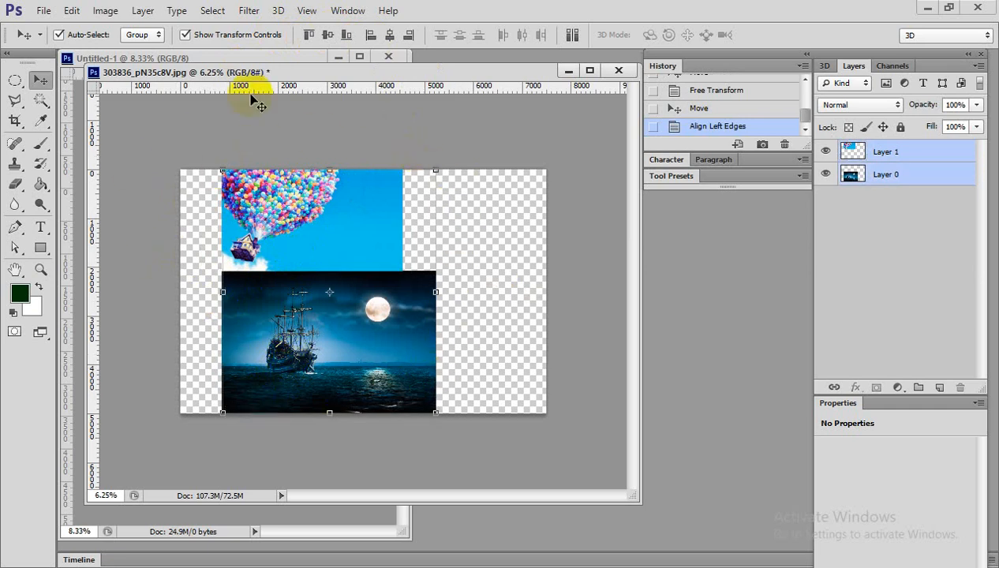
pyautogui.moveTo(436, 412)
pyautogui.mouseDown()
pyautogui.moveTo(392, 392)
pyautogui.moveTo(527, 516)
pyautogui.moveTo(464, 456)
pyautogui.moveTo(401, 336)
pyautogui.moveTo(367, 330)
pyautogui.moveTo(401, 396)
pyautogui.moveTo(426, 404)
pyautogui.mouseUp()
pyautogui.doubleClick(479, 319)
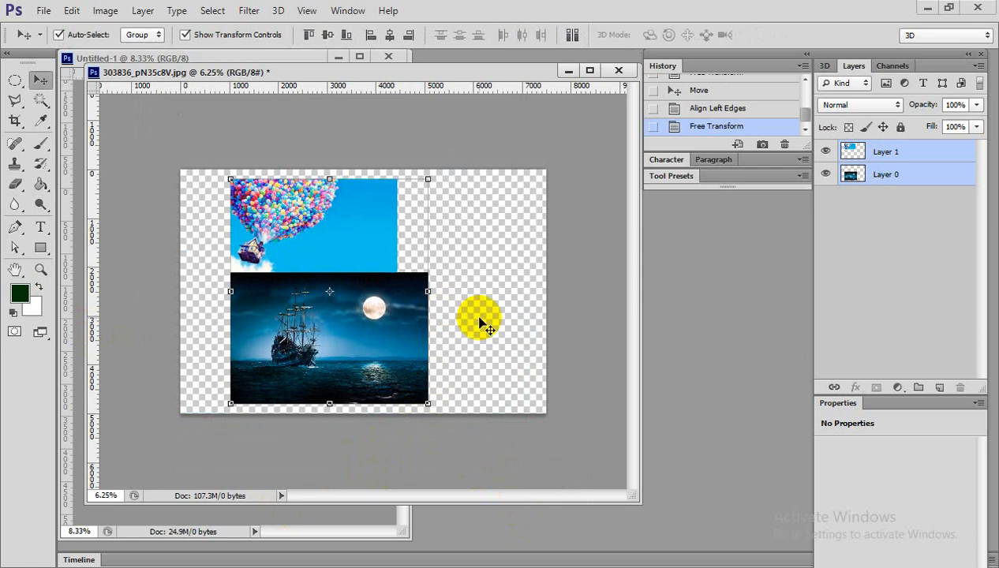
# - Select the balloon and ship pictures together, align their left edges again, and align their horizontal and vertical centres
pyautogui.click(341, 191)
pyautogui.click(356, 330)
pyautogui.click(329, 232)
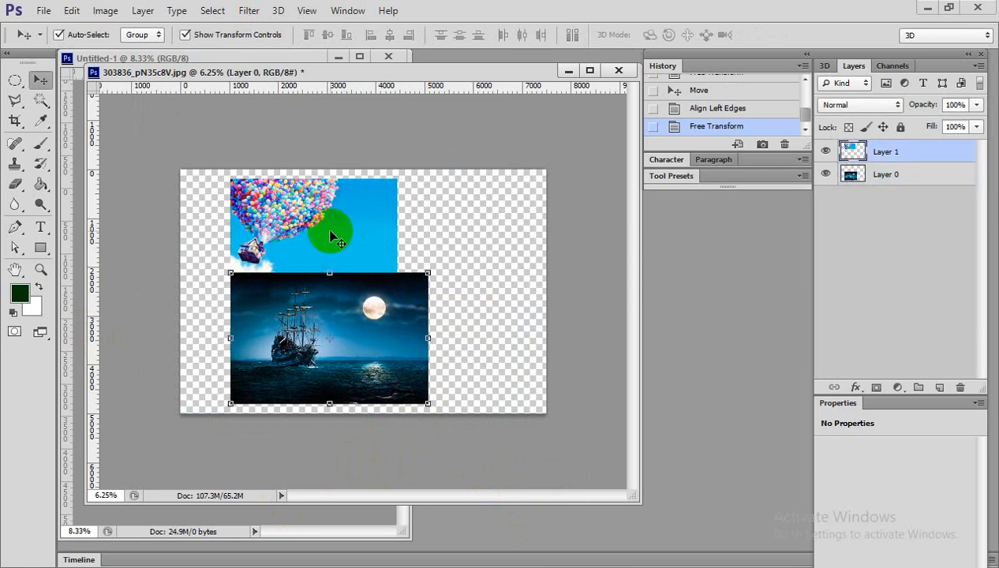
pyautogui.keyDown('shift'); pyautogui.click(348, 314); pyautogui.keyUp('shift')
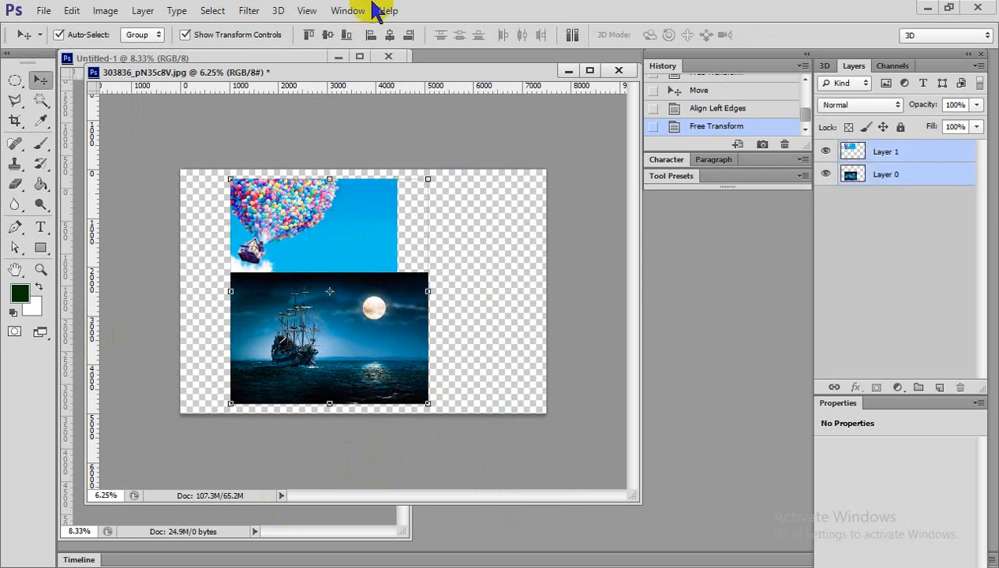
pyautogui.click(370, 34)
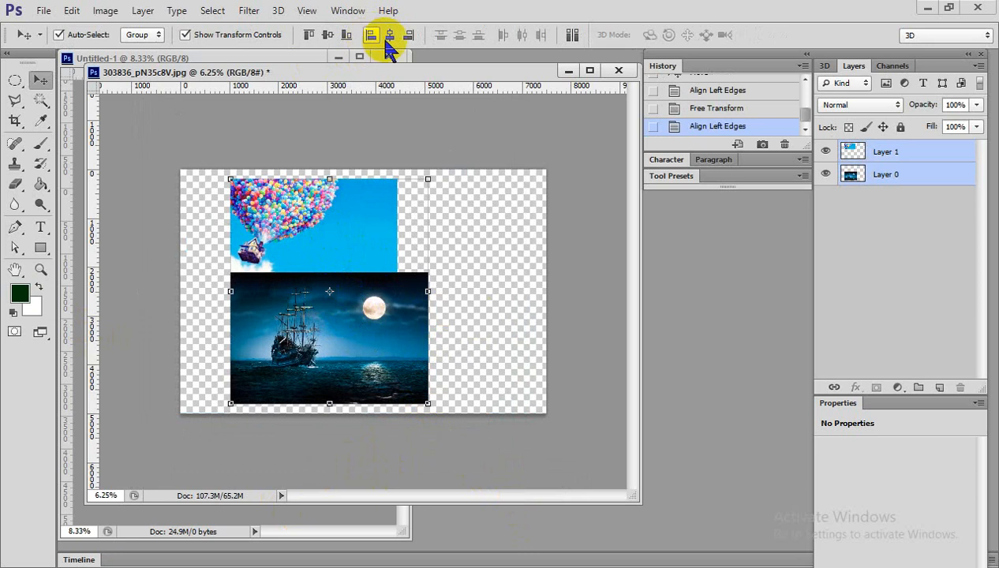
pyautogui.click(390, 35)
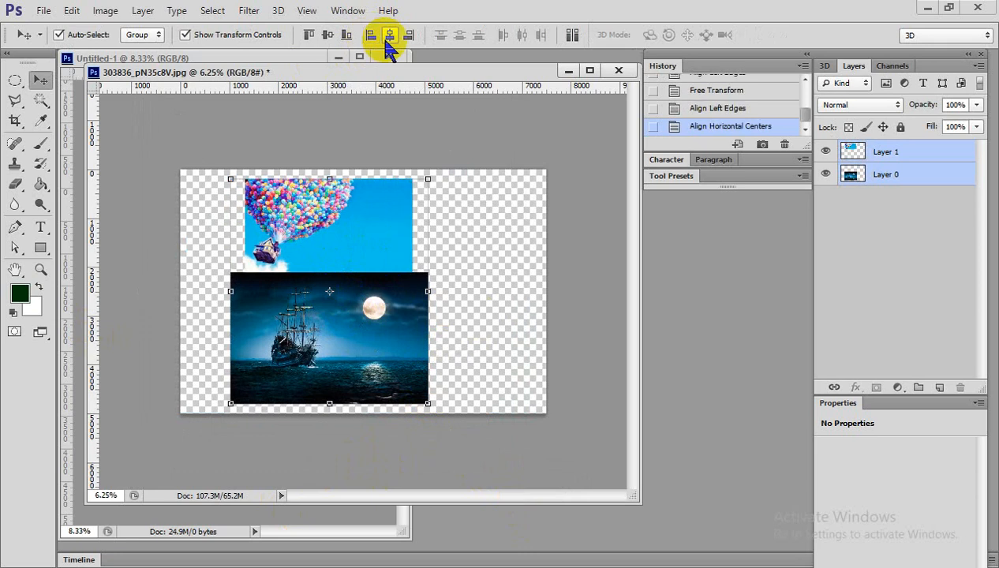
pyautogui.click(327, 35)
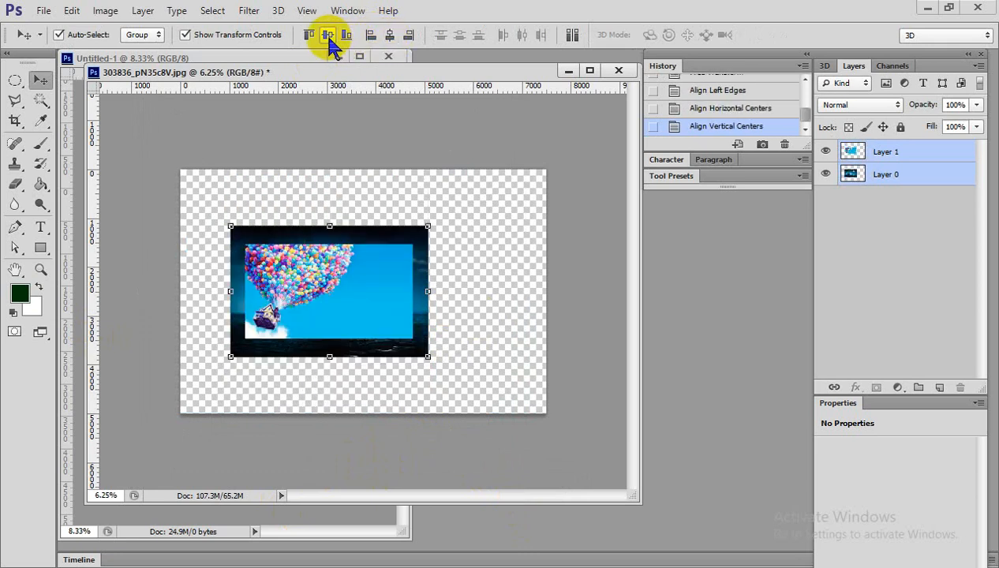
# - Clear the selection of both layers and select only the balloon picture on the canvas
pyautogui.click(384, 257)
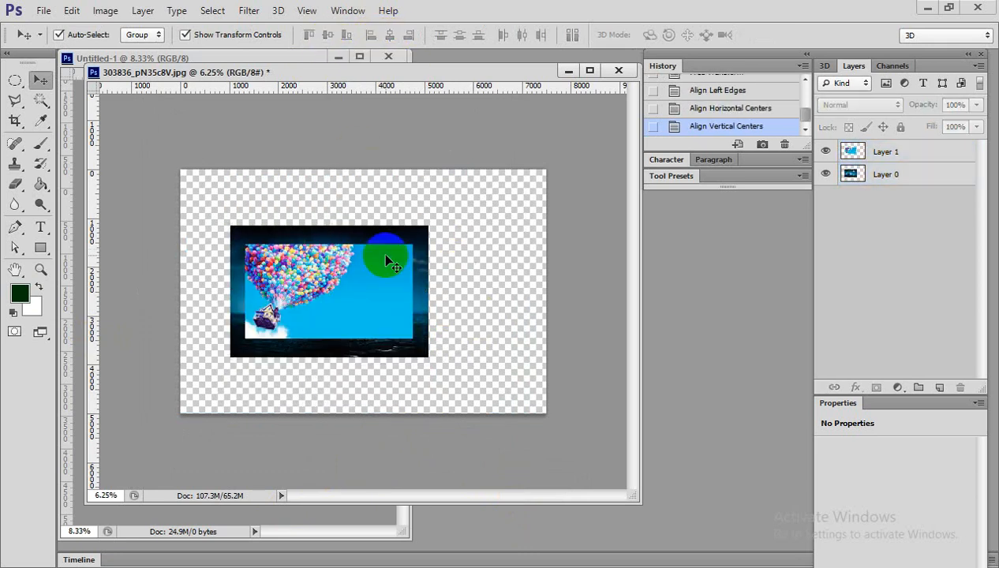
pyautogui.click(531, 329)
pyautogui.click(357, 287)
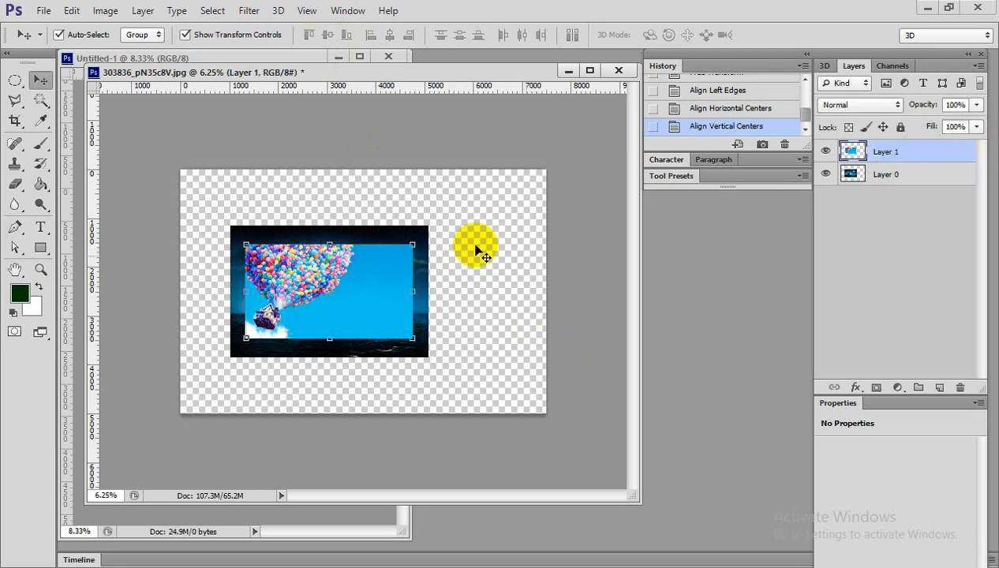
pyautogui.click(336, 286)
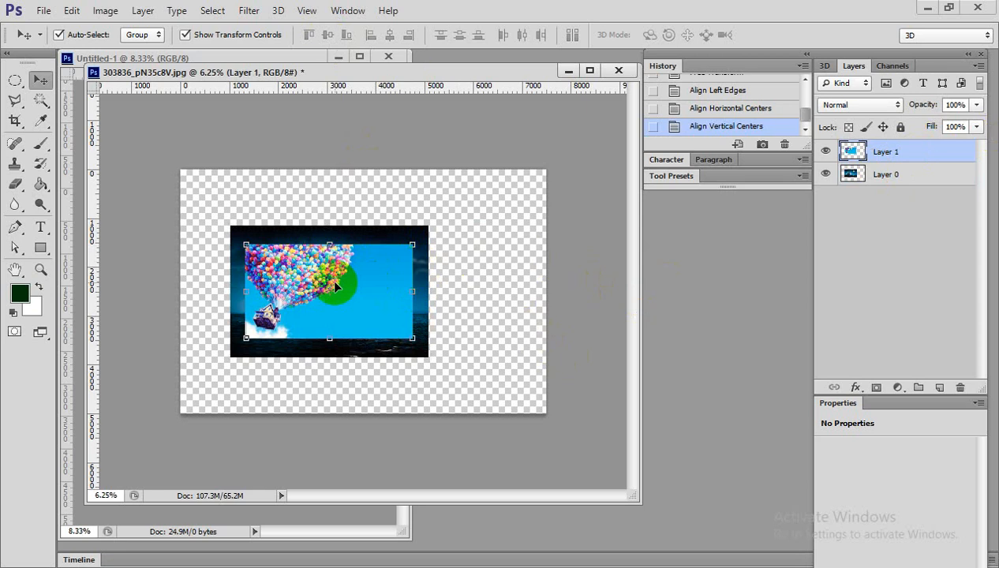
pyautogui.click(298, 353)
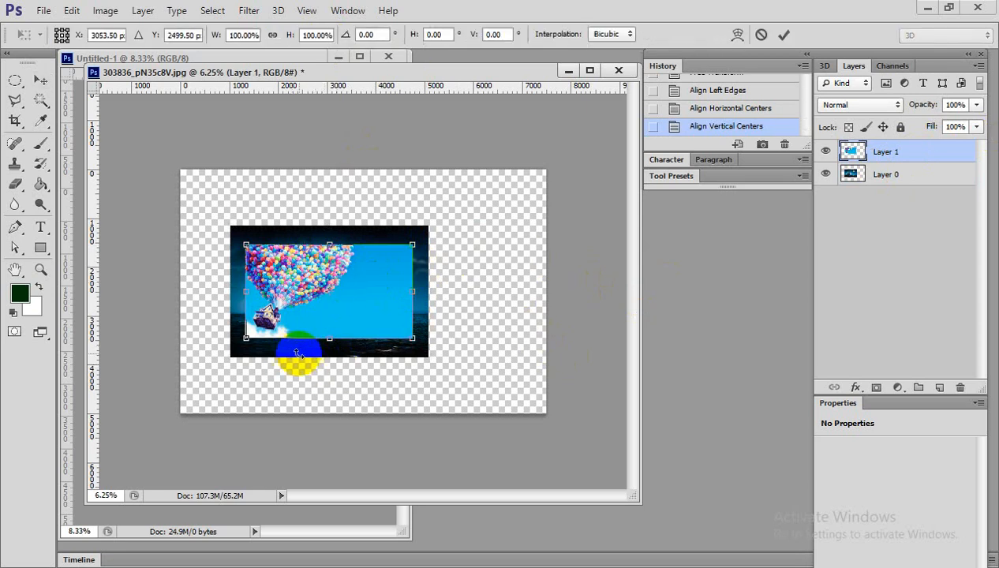
pyautogui.press('Return')
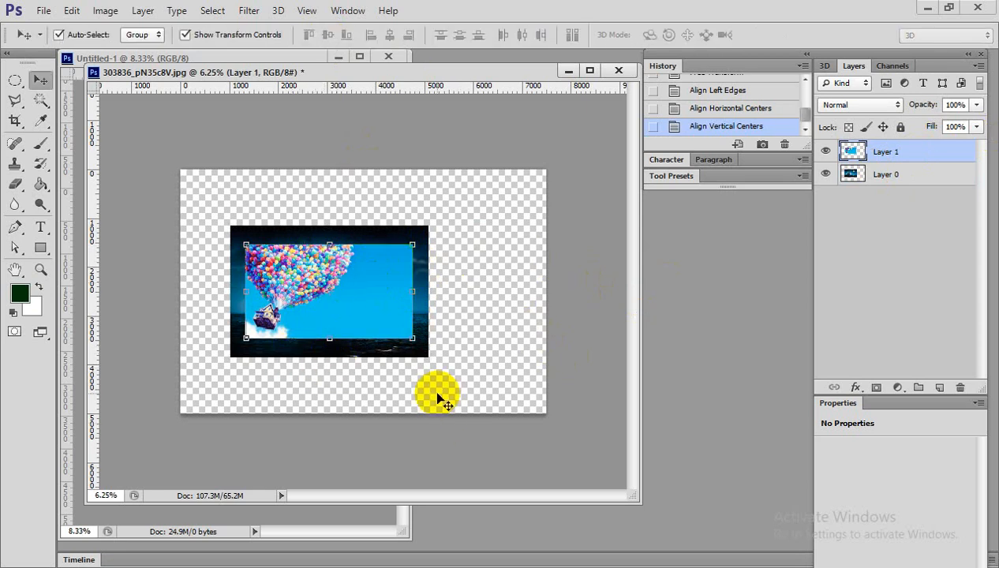
pyautogui.click(401, 340)
pyautogui.click(364, 312)
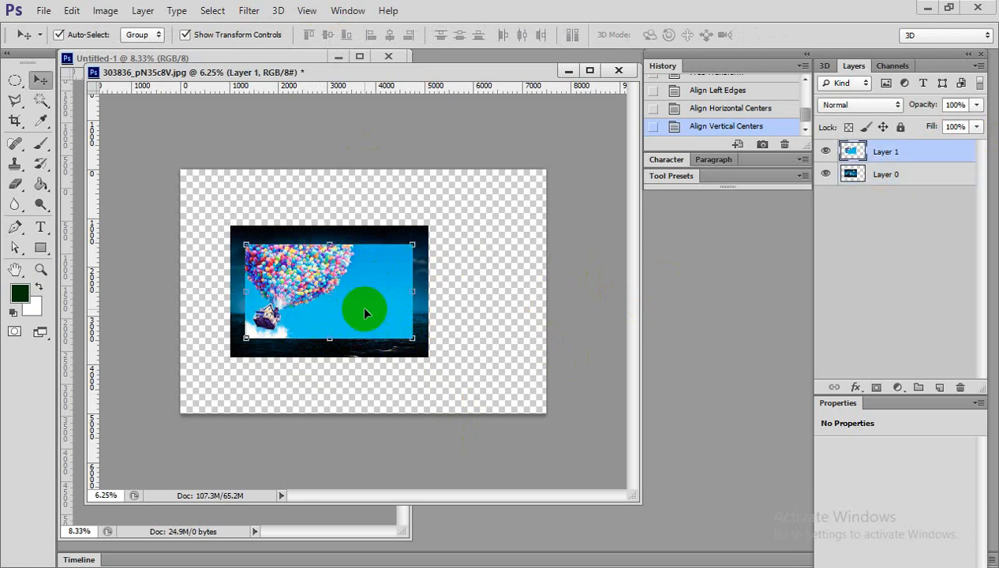
pyautogui.click(468, 336)
pyautogui.click(344, 307)
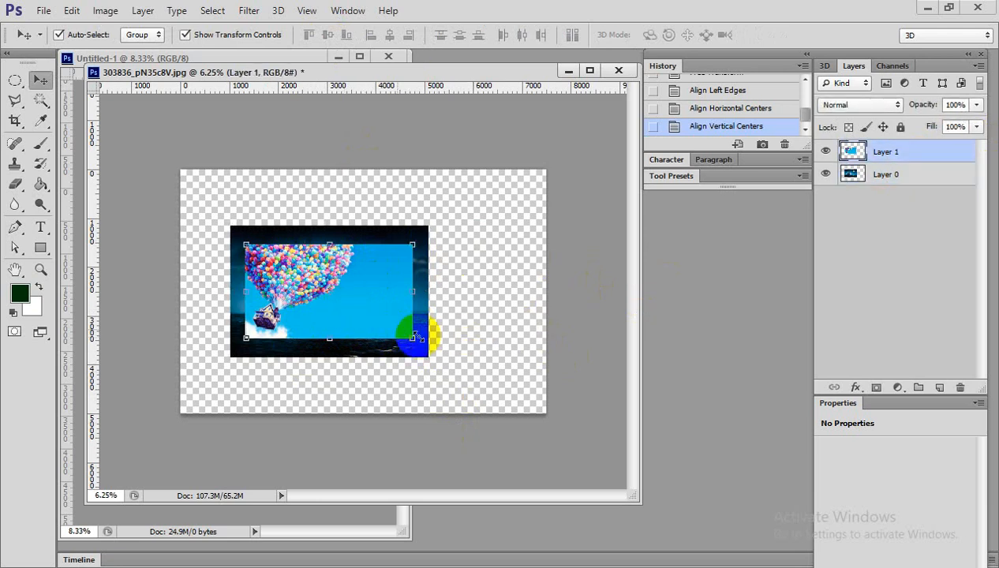
pyautogui.click(449, 338)
pyautogui.click(417, 319)
pyautogui.click(372, 315)
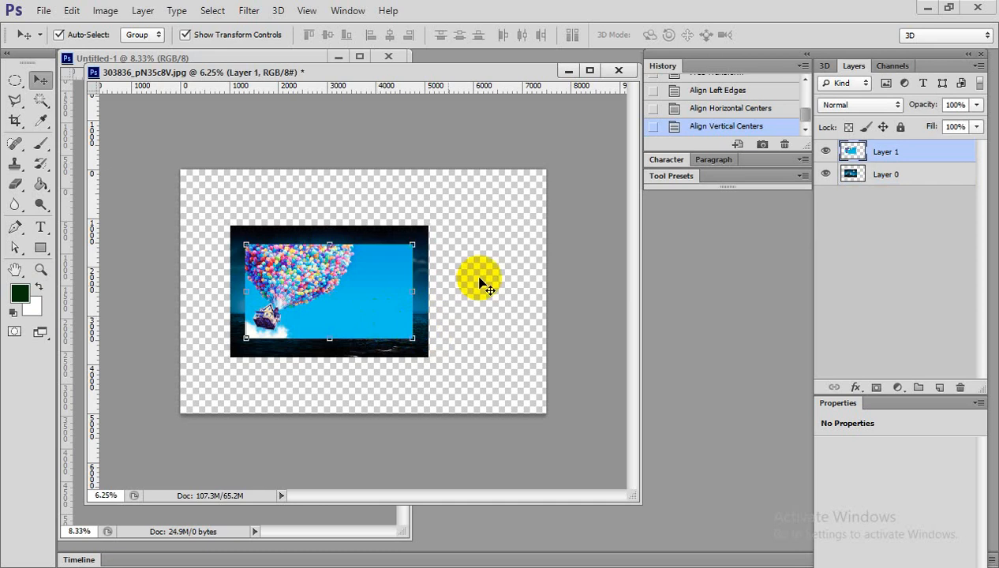
pyautogui.click(493, 280)
pyautogui.click(399, 292)
pyautogui.click(457, 313)
pyautogui.click(387, 302)
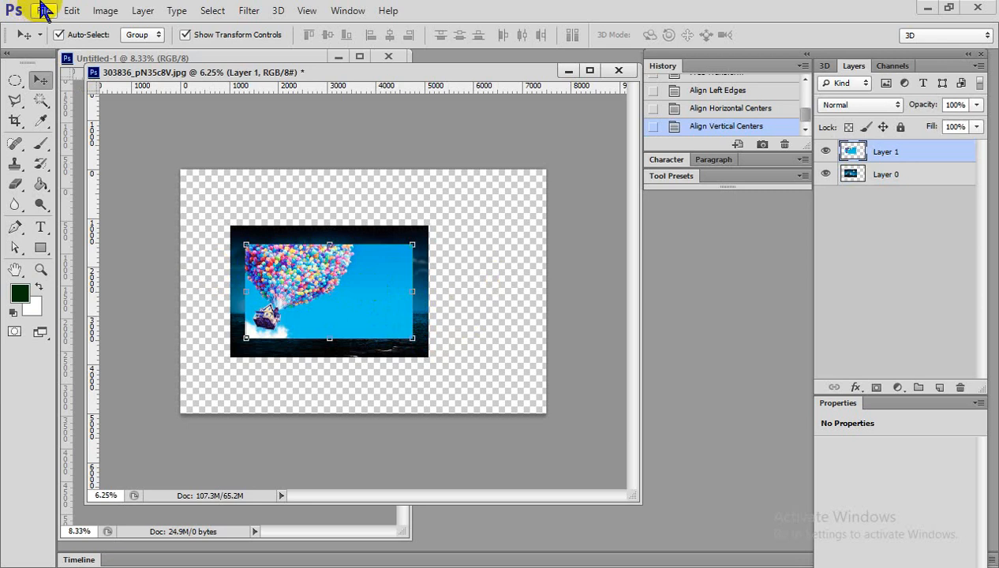
# - Open the clock picture 163745_Qn6VktH.jpg and move its window so that the ship document stays accessible
pyautogui.click(43, 10)
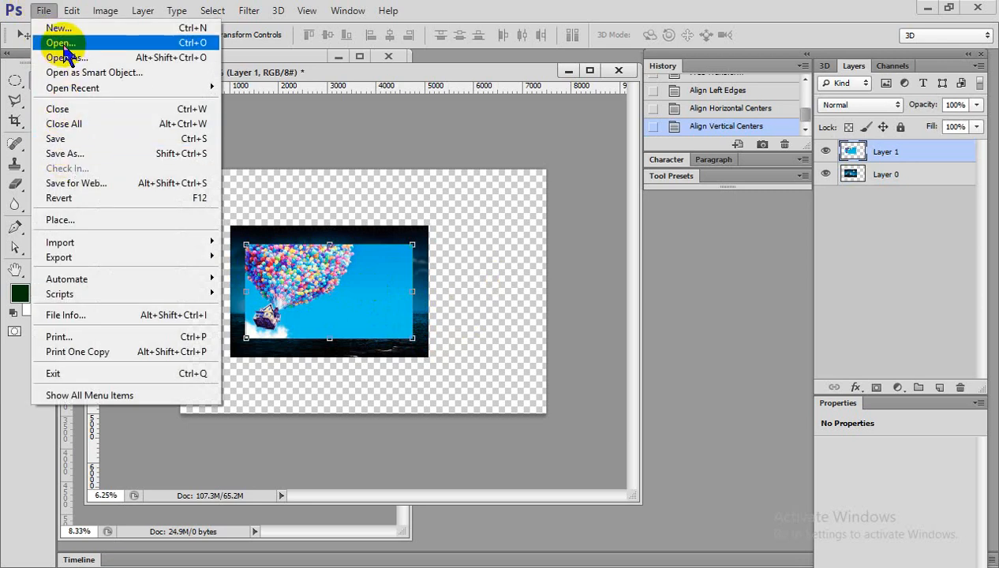
pyautogui.click(382, 237)
pyautogui.click(746, 284)
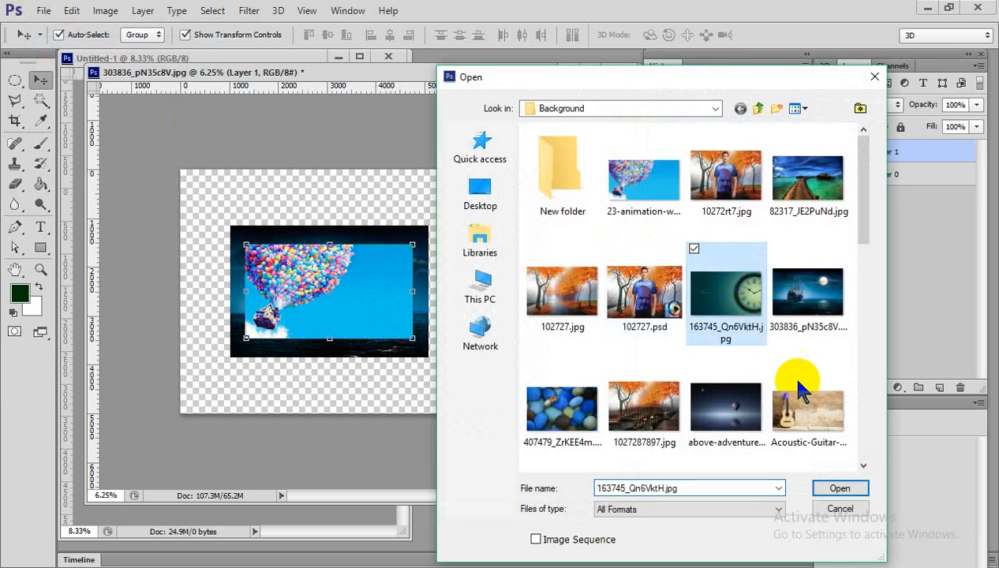
pyautogui.click(835, 491)
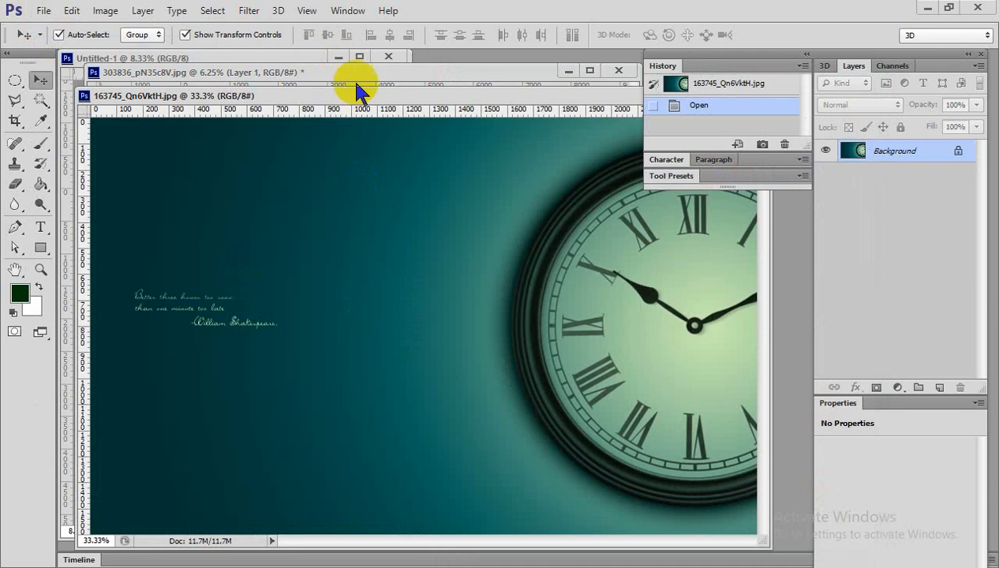
pyautogui.moveTo(357, 95); pyautogui.dragTo(557, 439)
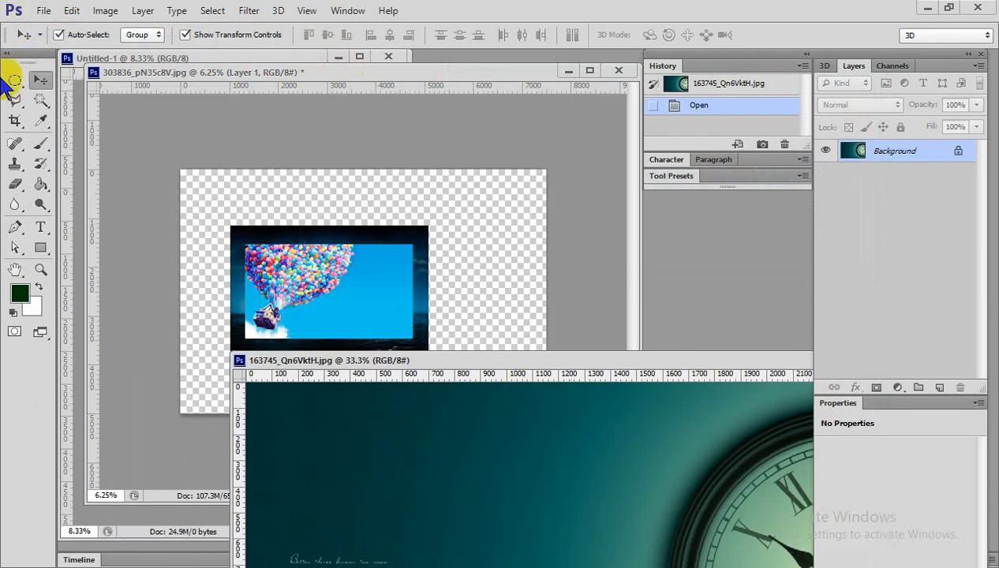
# - Copy the clock picture into the ship document centred over the balloon picture, and enlarge it to about 114.5% around its centre
pyautogui.click(41, 80)
pyautogui.moveTo(627, 476); pyautogui.dragTo(473, 227)
pyautogui.moveTo(505, 261); pyautogui.dragTo(370, 284)
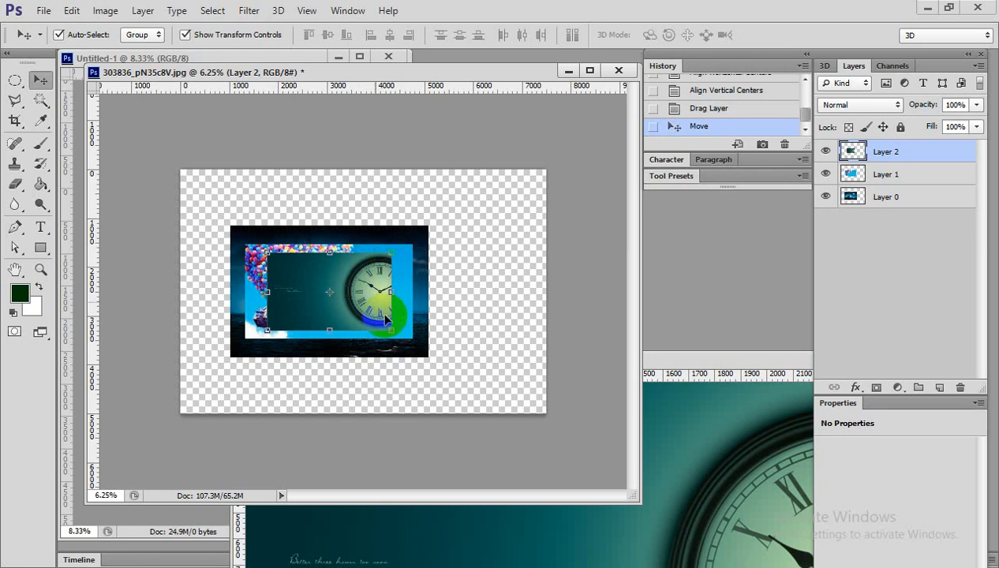
pyautogui.moveTo(392, 330); pyautogui.dragTo(401, 335)
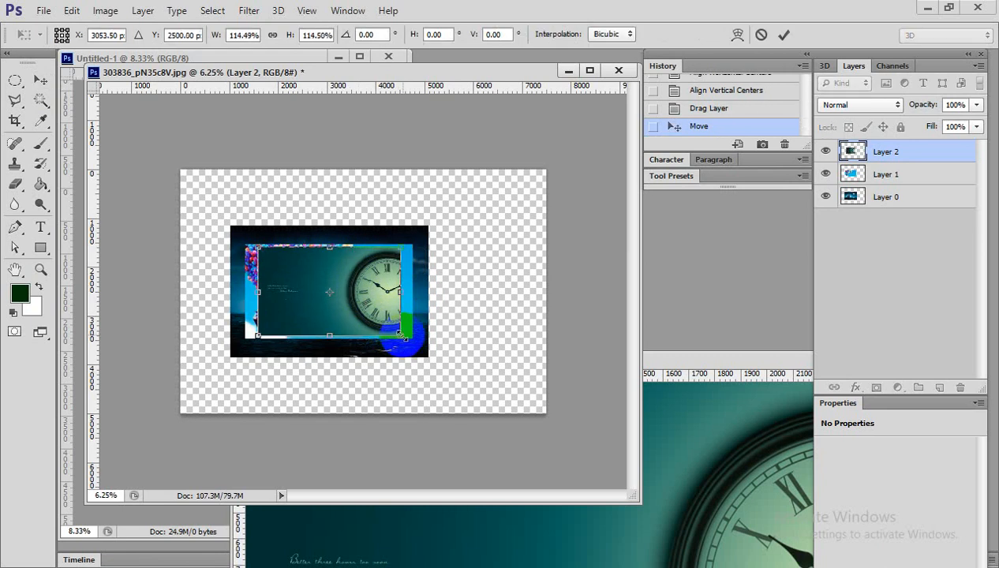
pyautogui.press('Return')
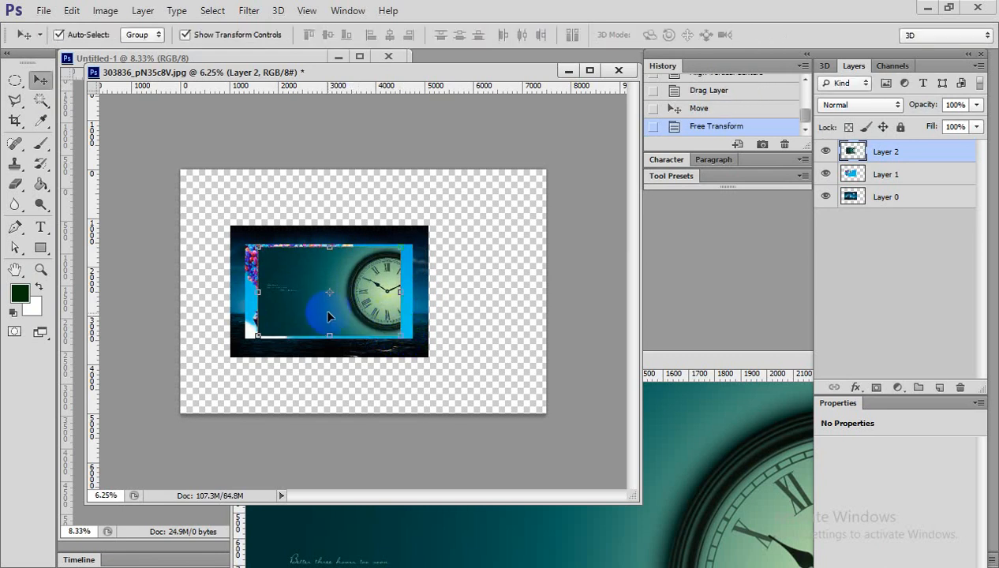
# - Spread the pictures apart, with the clock over the ship's left side and the balloons over its right side, still partly overlapping
pyautogui.moveTo(326, 316); pyautogui.dragTo(376, 306)
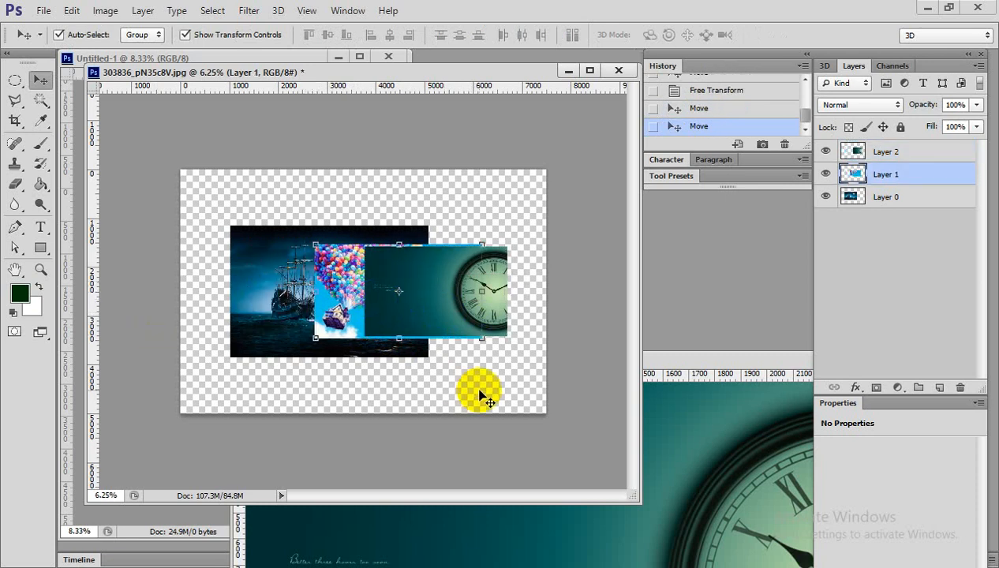
pyautogui.click(463, 337)
pyautogui.moveTo(432, 347); pyautogui.dragTo(275, 350)
pyautogui.click(537, 377)
pyautogui.moveTo(379, 308); pyautogui.dragTo(376, 309)
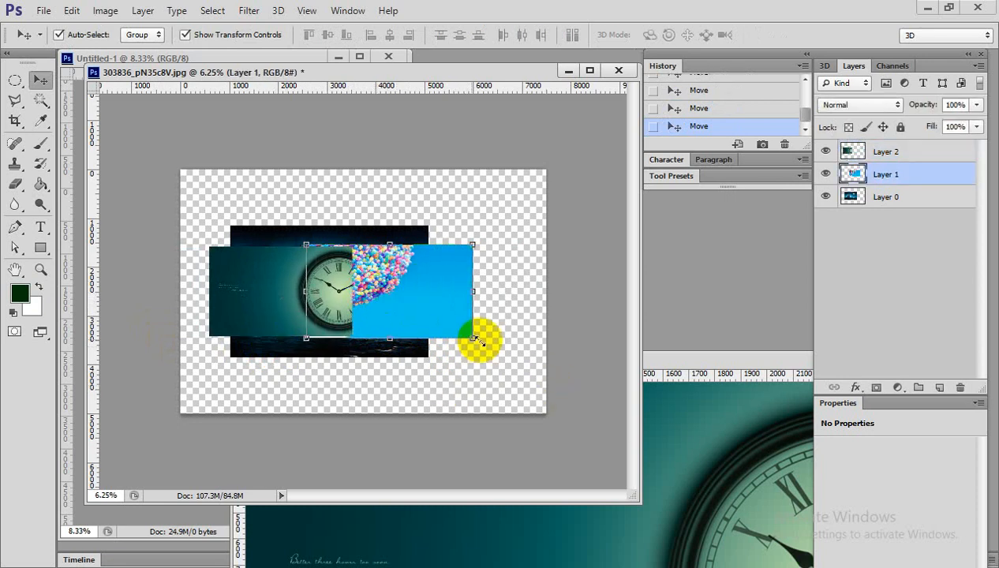
# - Enlarge the balloon picture to about 113.7% around its centre, apply the transformation and clear the layer selection
pyautogui.moveTo(473, 339); pyautogui.dragTo(483, 345)
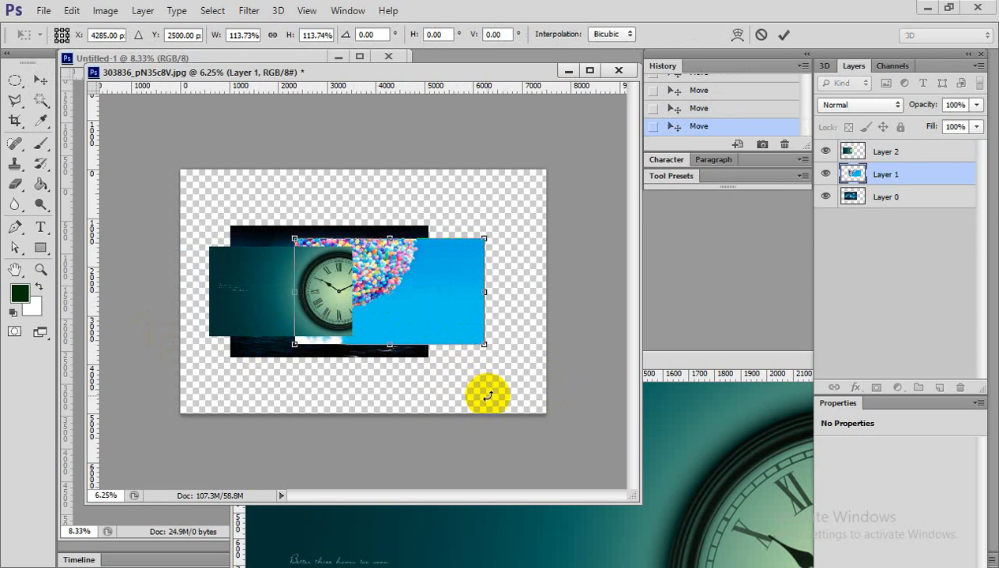
pyautogui.press('Return')
pyautogui.click(483, 412)
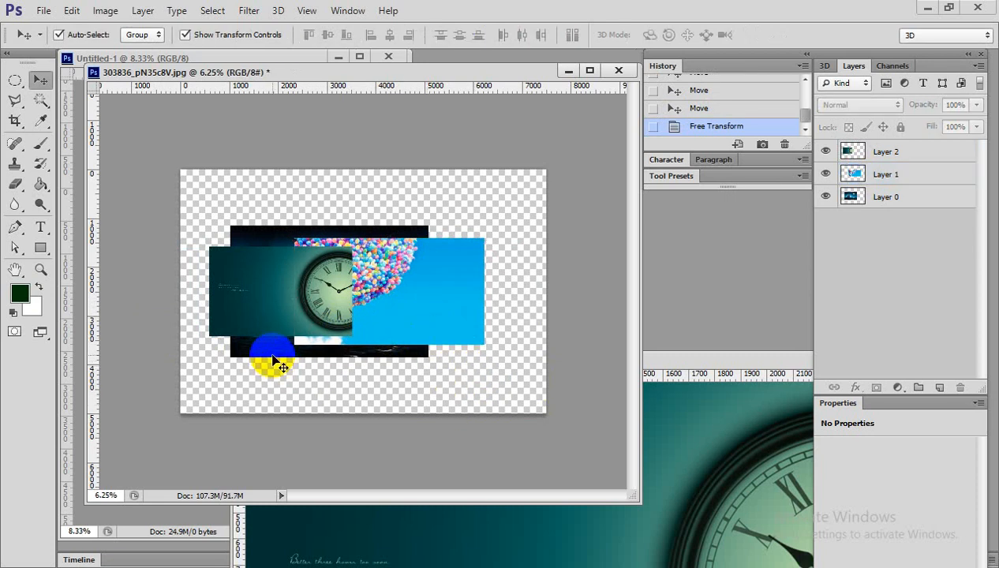
# - Select the ship, balloon and clock pictures in turn to compare their overlap on the canvas with their order in the layer stack
pyautogui.click(273, 359)
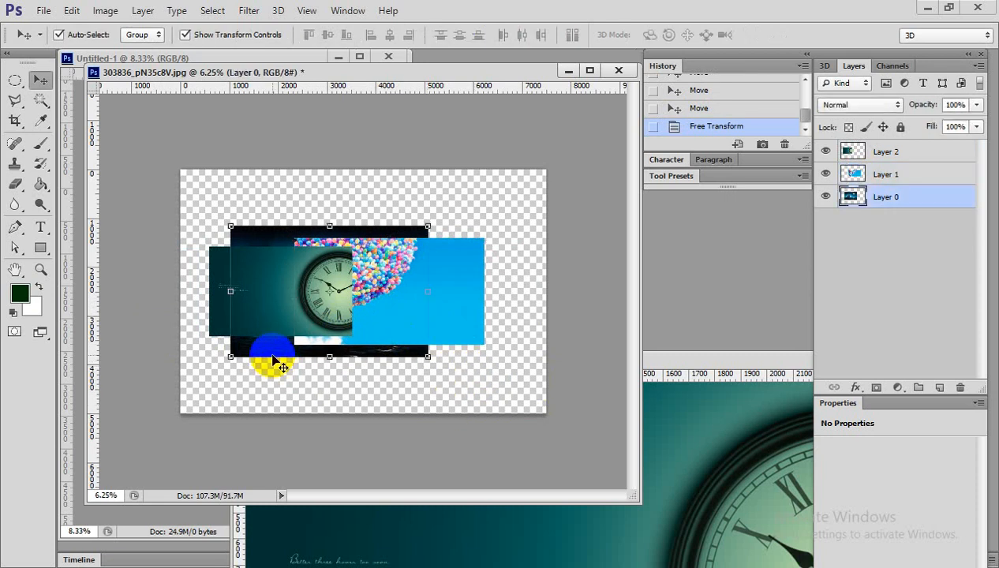
pyautogui.click(382, 303)
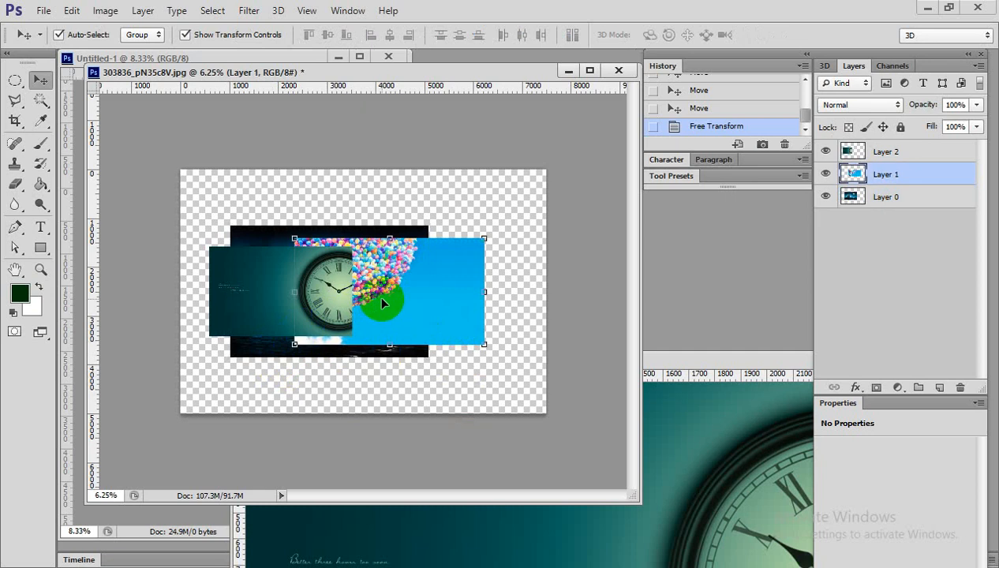
pyautogui.click(321, 280)
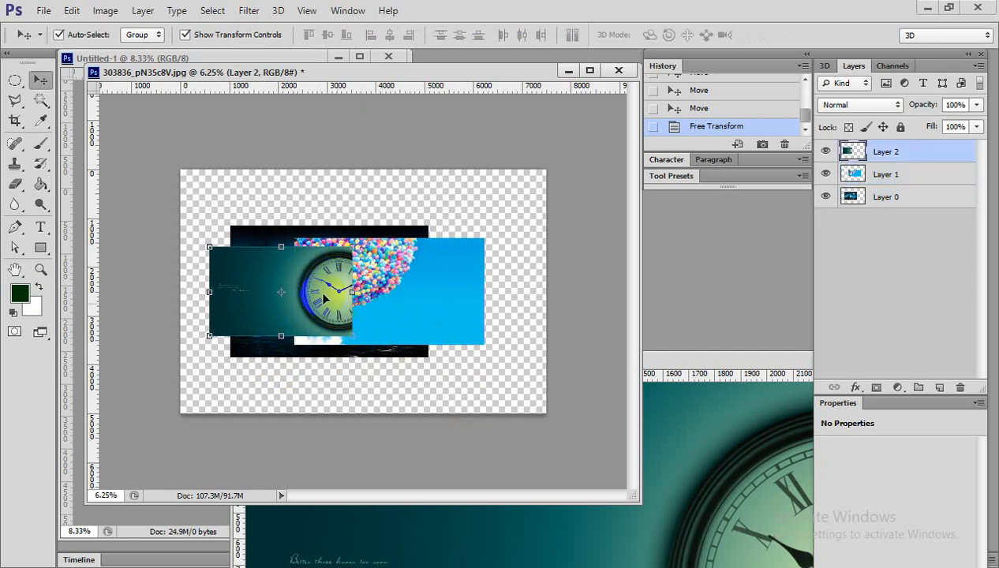
pyautogui.click(382, 293)
pyautogui.click(252, 268)
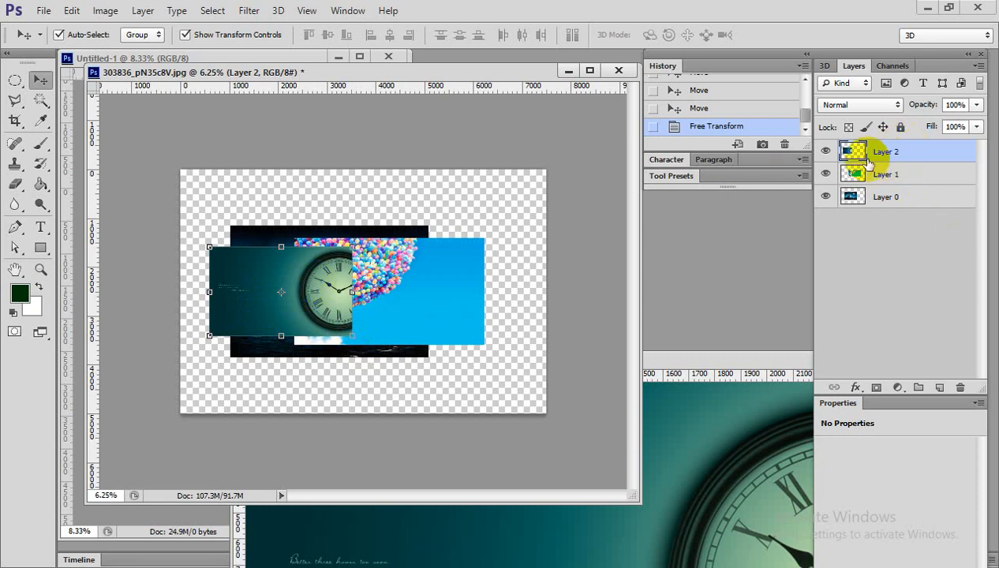
pyautogui.click(448, 291)
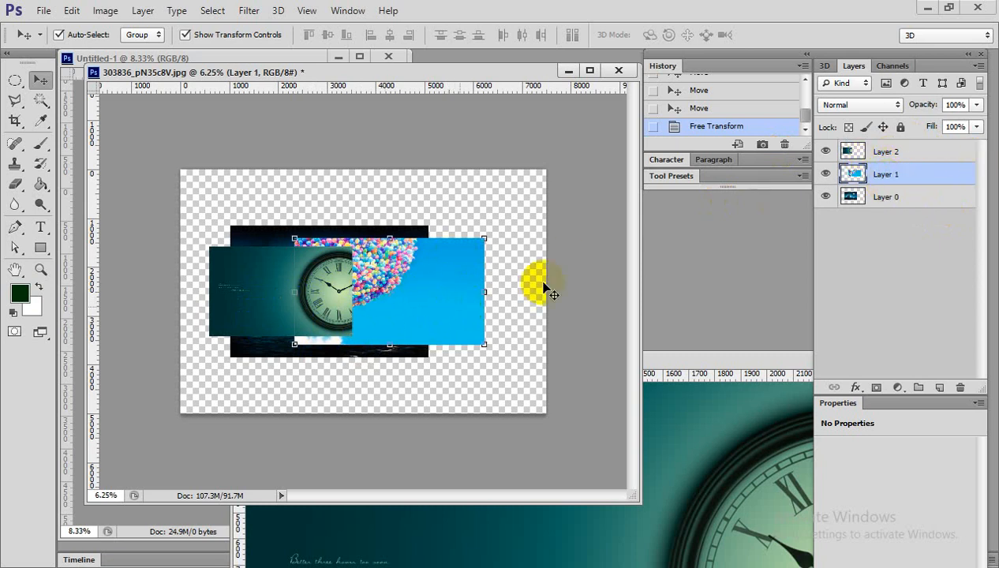
pyautogui.click(899, 200)
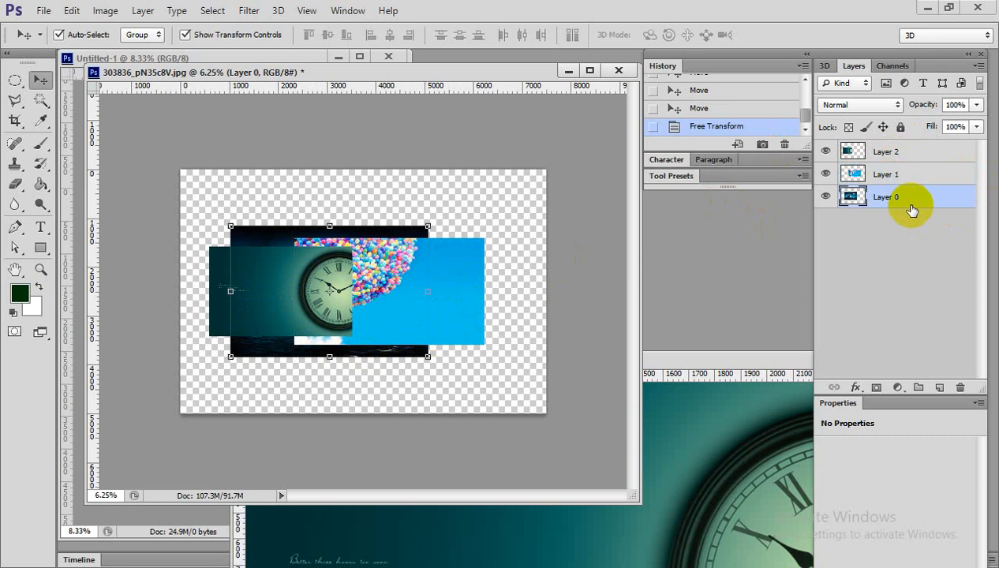
pyautogui.click(320, 302)
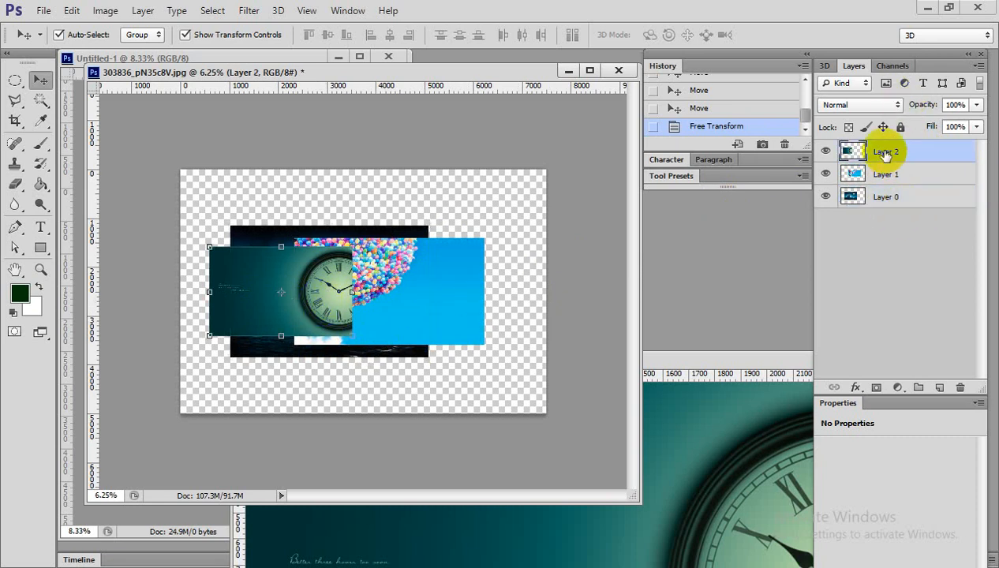
# - Reorder the clock layer below the ship layer, return it to the top of the stack, and clear the layer selection
pyautogui.moveTo(886, 156); pyautogui.dragTo(885, 237)
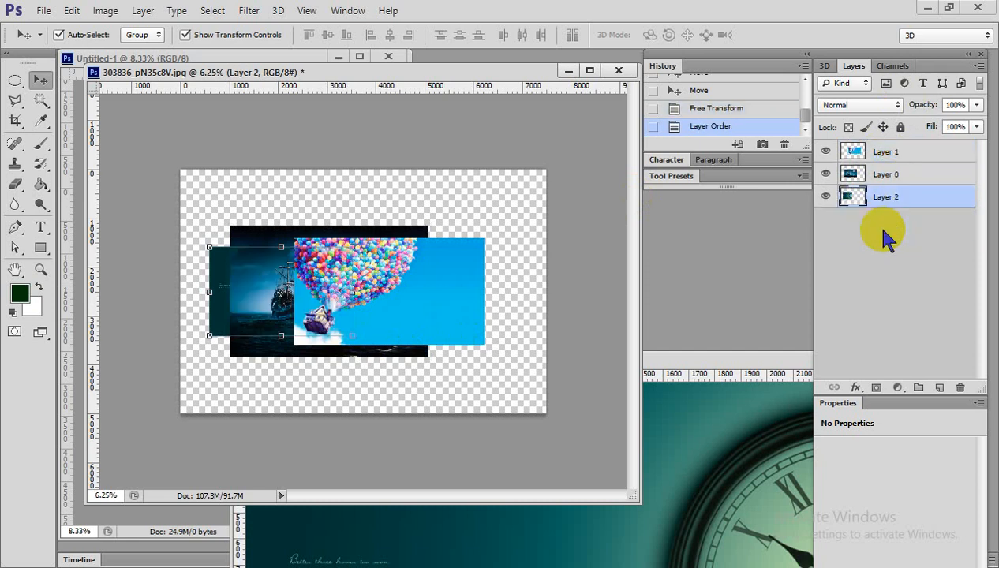
pyautogui.moveTo(884, 199); pyautogui.dragTo(909, 151)
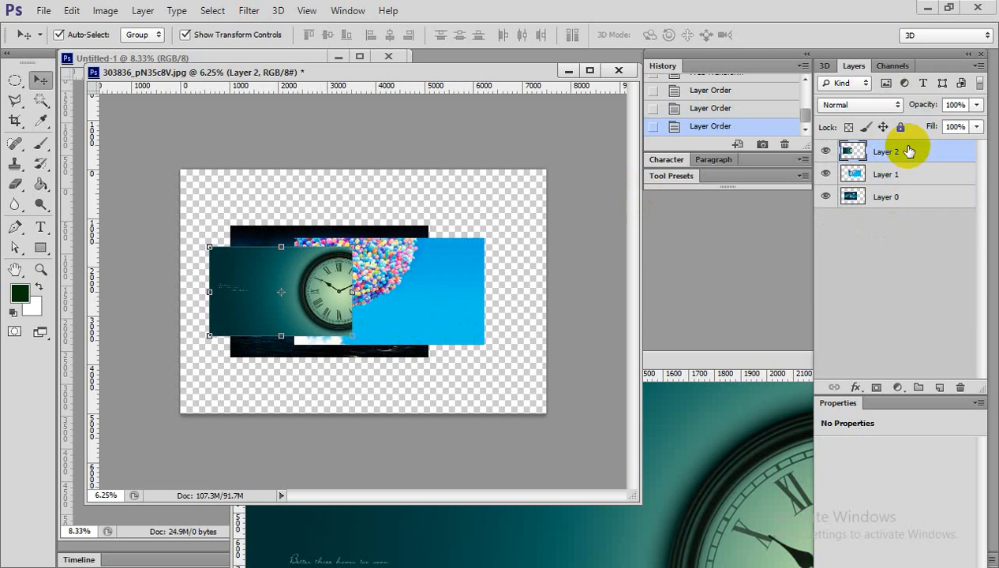
pyautogui.click(335, 406)
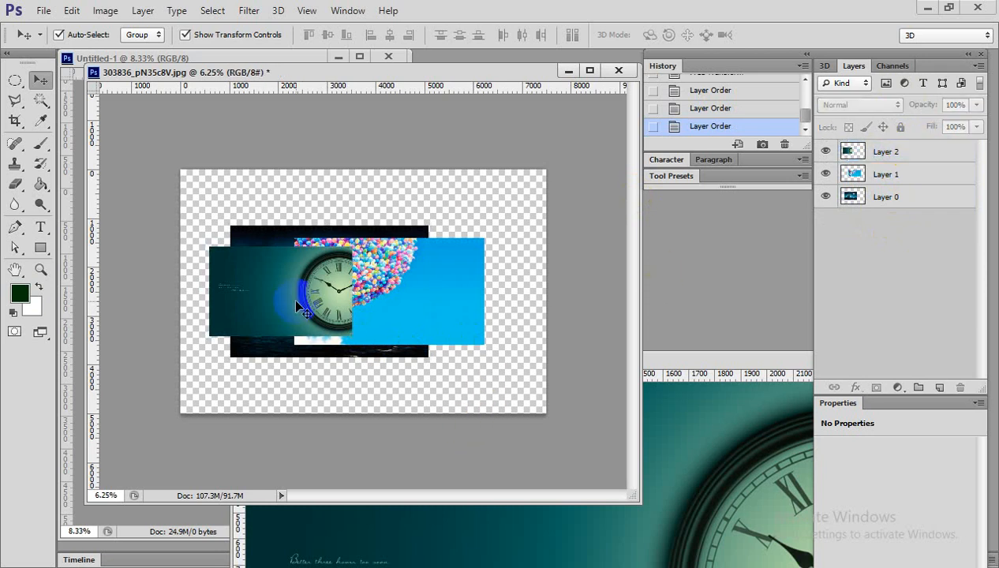
# - Select the clock picture, send it backward two levels and bring it forward two levels
pyautogui.click(298, 306)
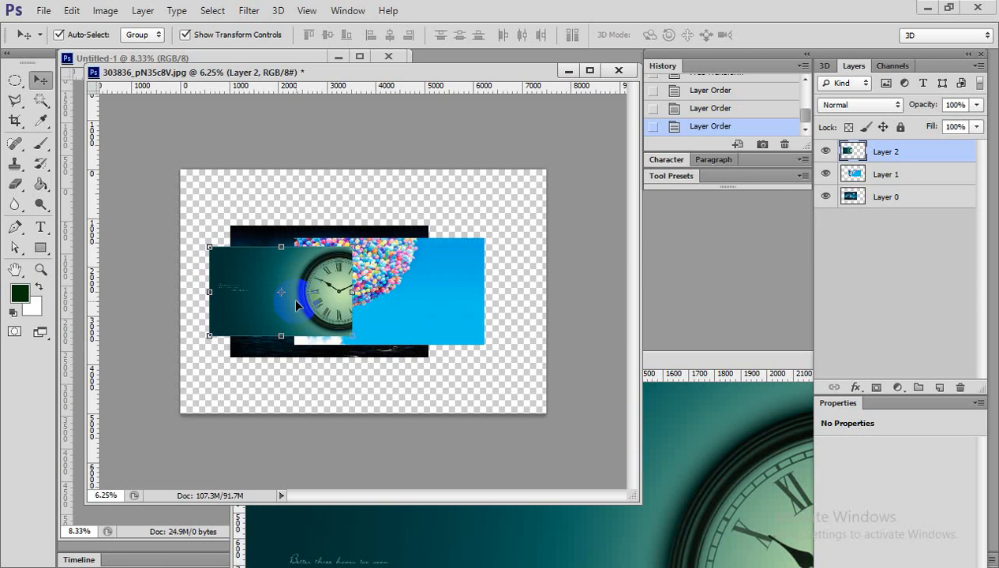
pyautogui.hotkey('ctrl', '[')
pyautogui.hotkey('ctrl', '[')
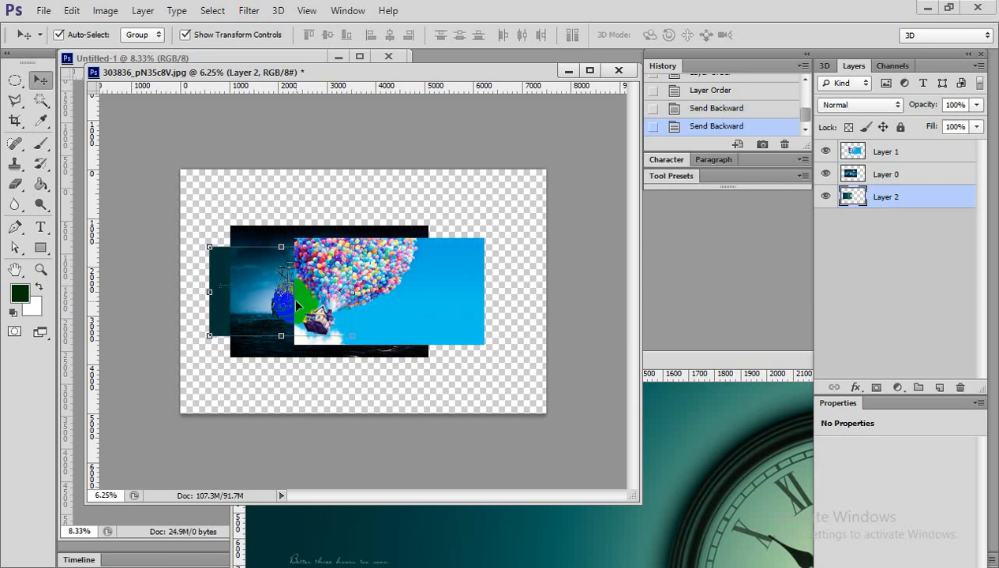
pyautogui.hotkey('ctrl', ']')
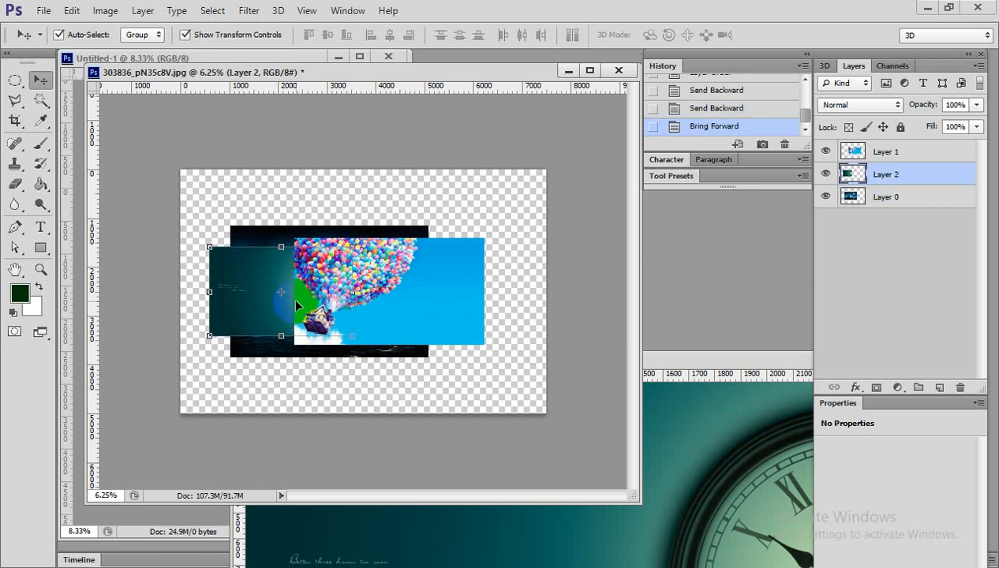
pyautogui.hotkey('ctrl', ']')
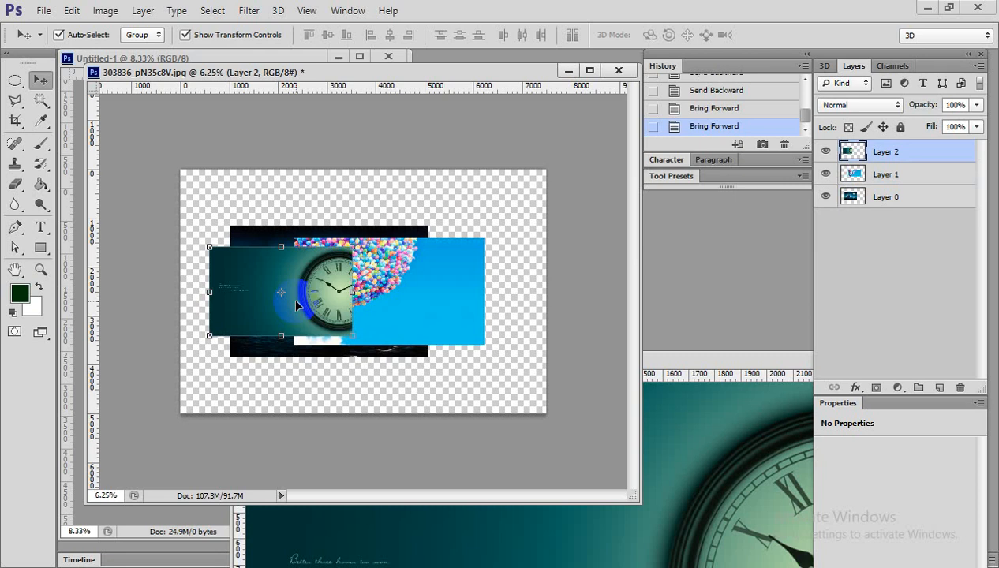
# - Send the clock layer backward two levels, and jump it straight to the front and straight to the back of the stack
pyautogui.hotkey('ctrl', '[')
pyautogui.hotkey('ctrl', '[')
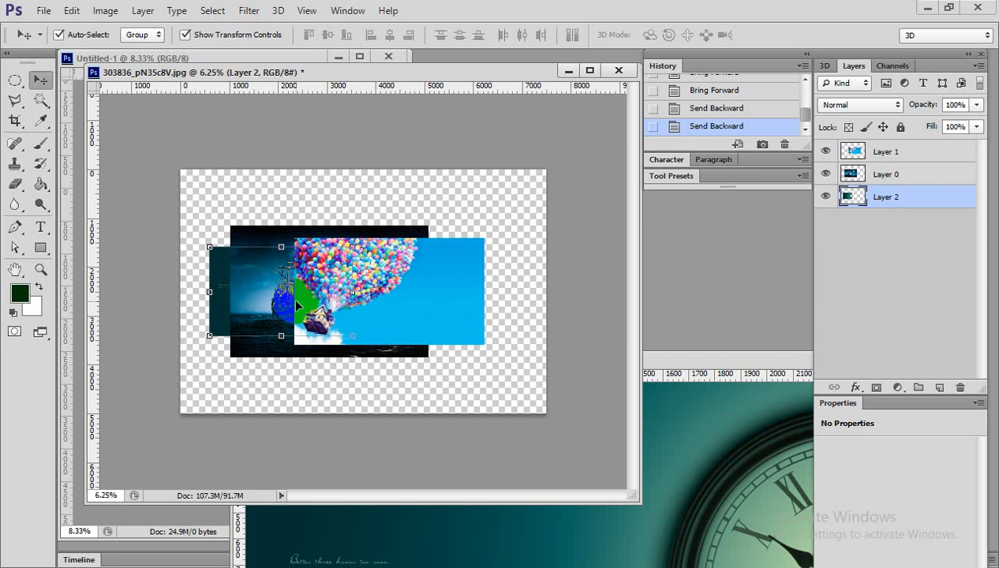
pyautogui.hotkey('ctrl', 'shift', ']')
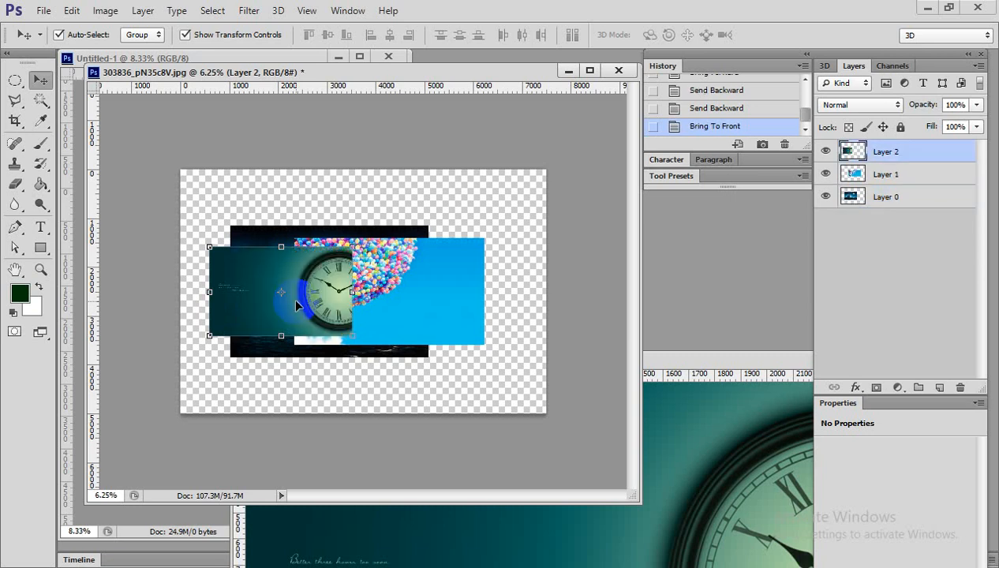
pyautogui.hotkey('ctrl', 'shift', '[')
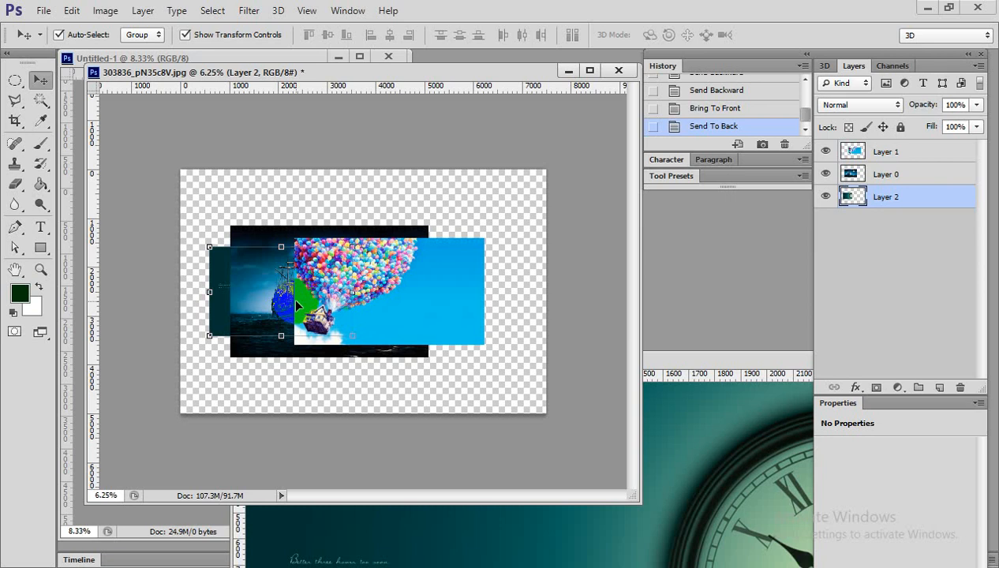
# - Raise the clock layer to the top and lower it to the bottom level by level, and repeat with Bring to Front and Send to Back
pyautogui.hotkey('ctrl', ']')
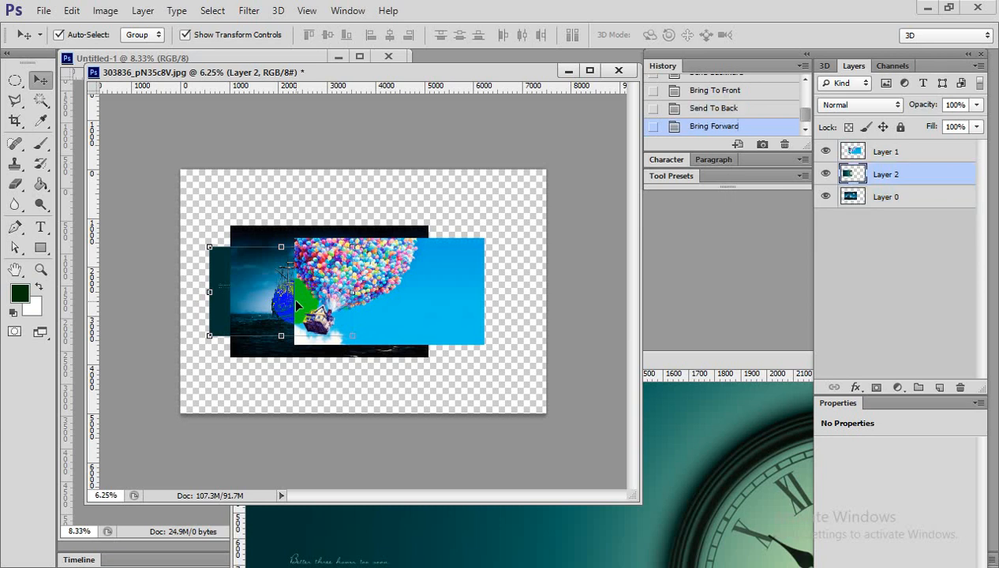
pyautogui.hotkey('ctrl', ']')
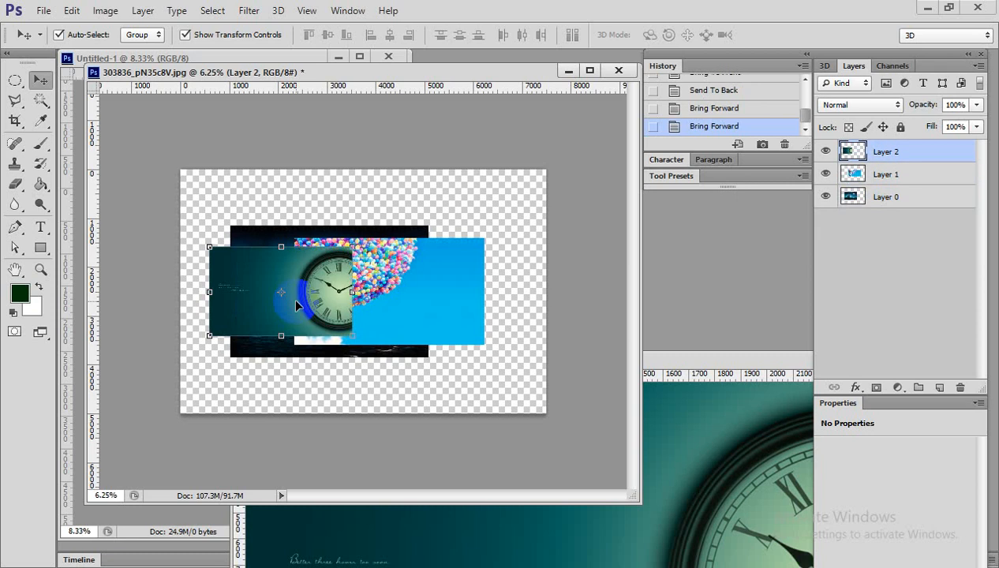
pyautogui.hotkey('ctrl', '[')
pyautogui.hotkey('ctrl', '[')
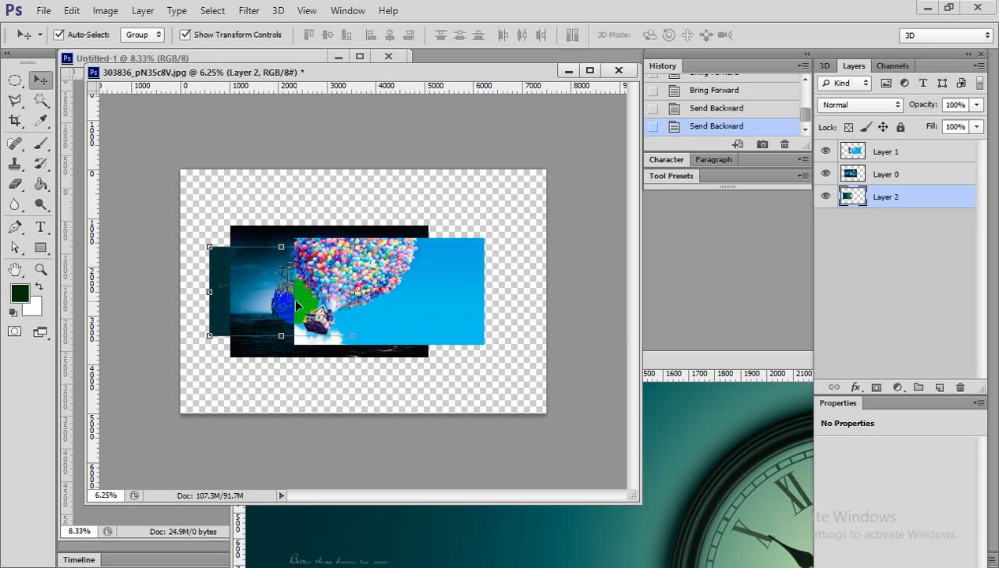
pyautogui.hotkey('ctrl', 'shift', ']')
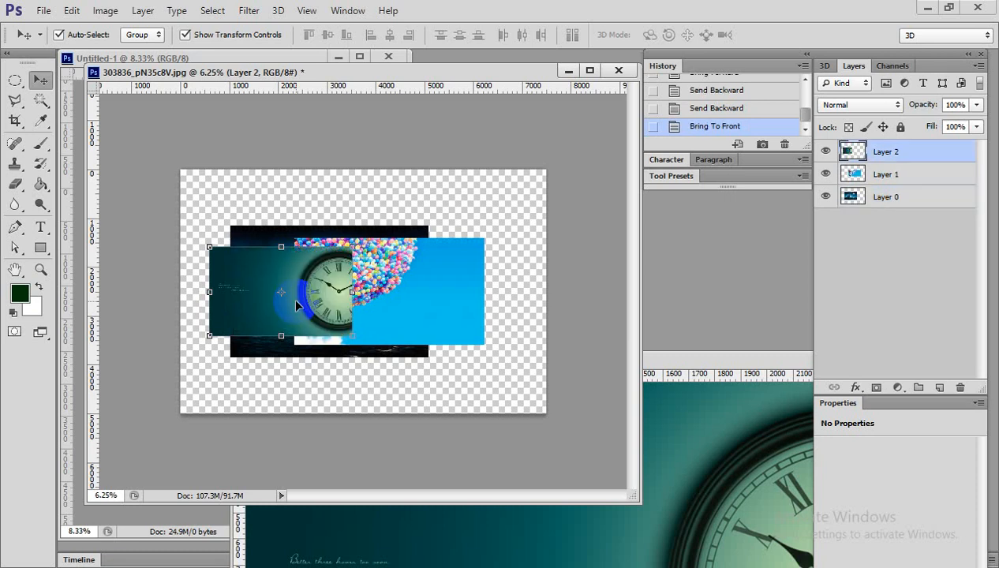
pyautogui.hotkey('ctrl', 'shift', '[')
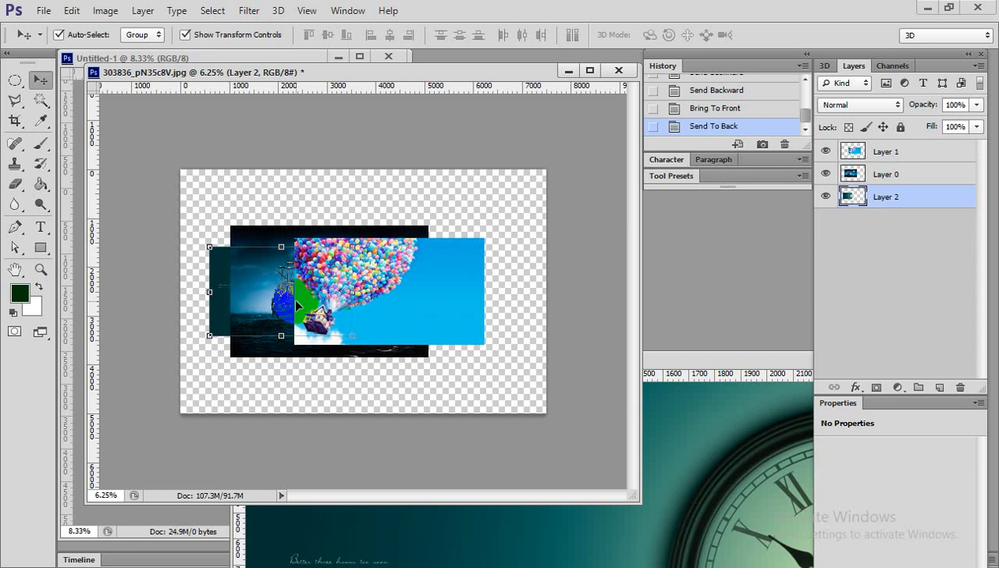
# - Return to the last Send Backward history state and create a new document from it
pyautogui.click(720, 93)
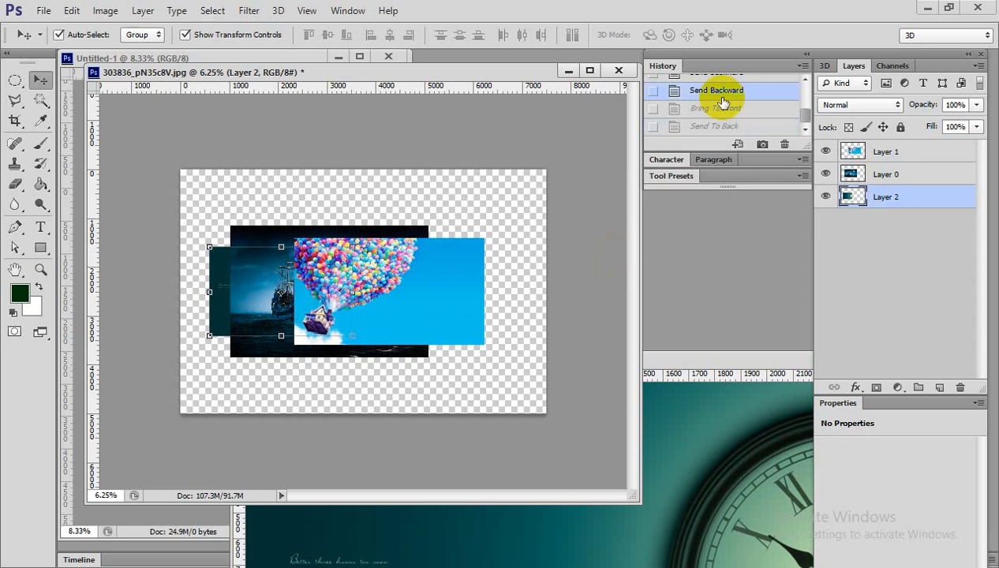
pyautogui.click(735, 143)
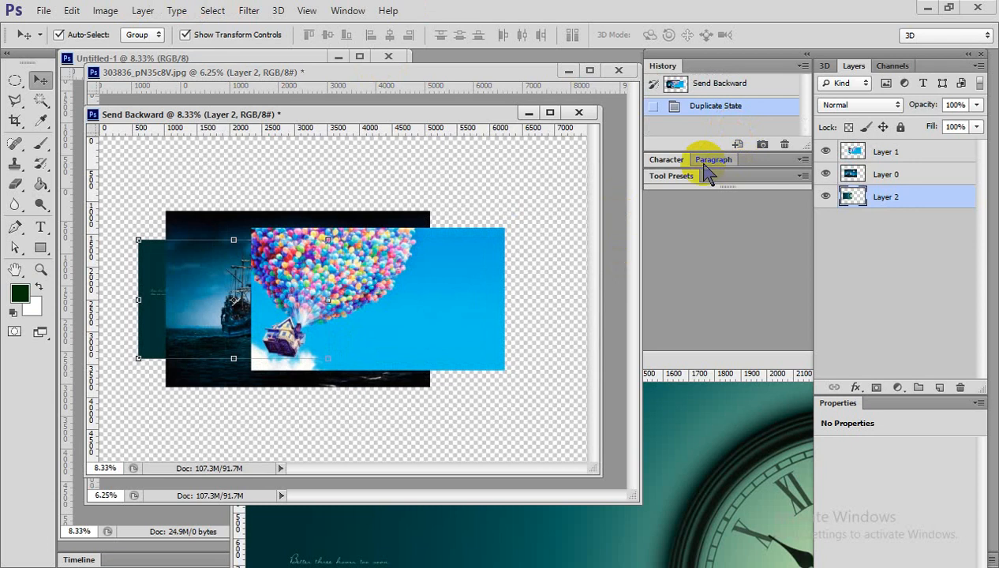
pyautogui.click(579, 112)
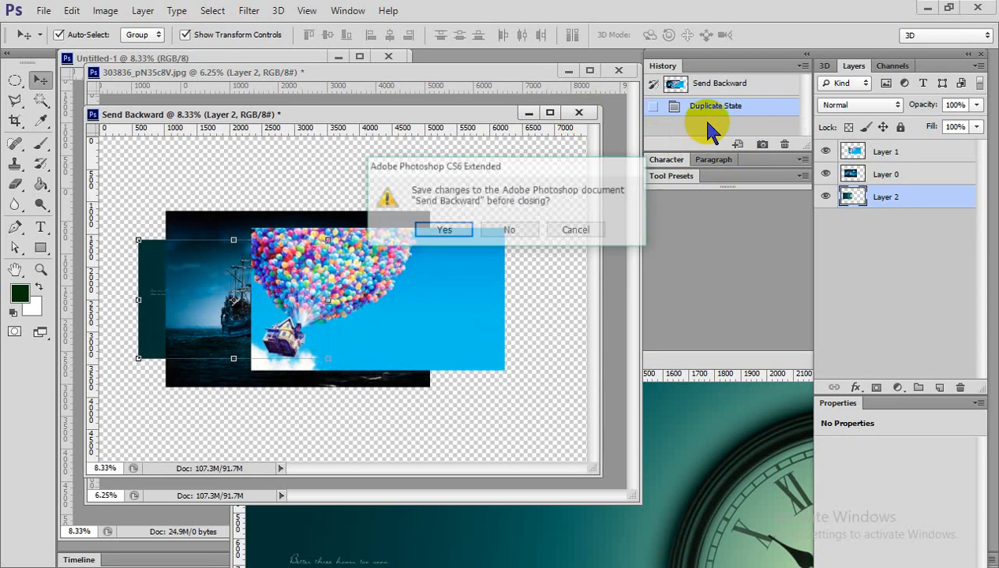
pyautogui.click(579, 230)
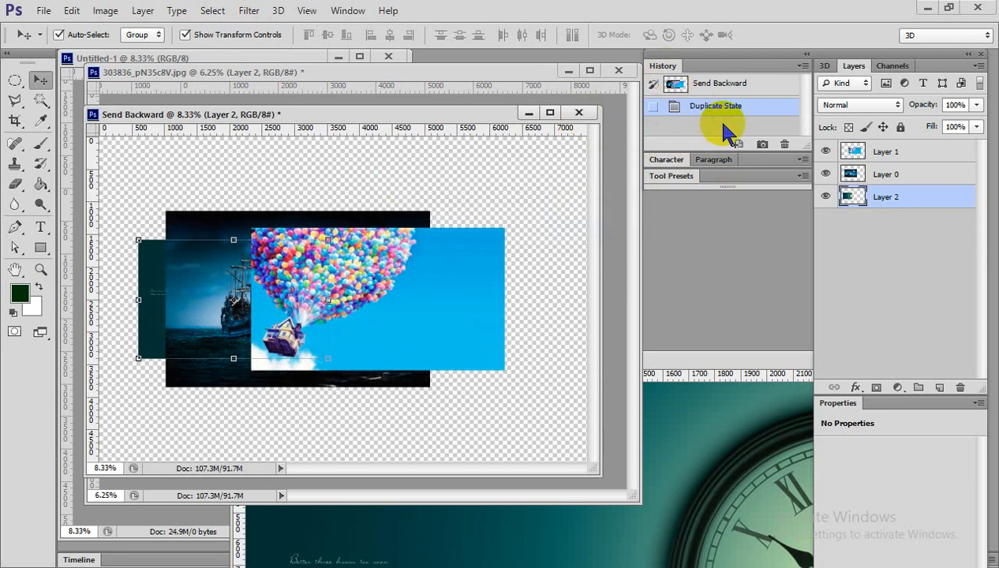
pyautogui.click(397, 328)
pyautogui.hotkey('ctrl', 't')
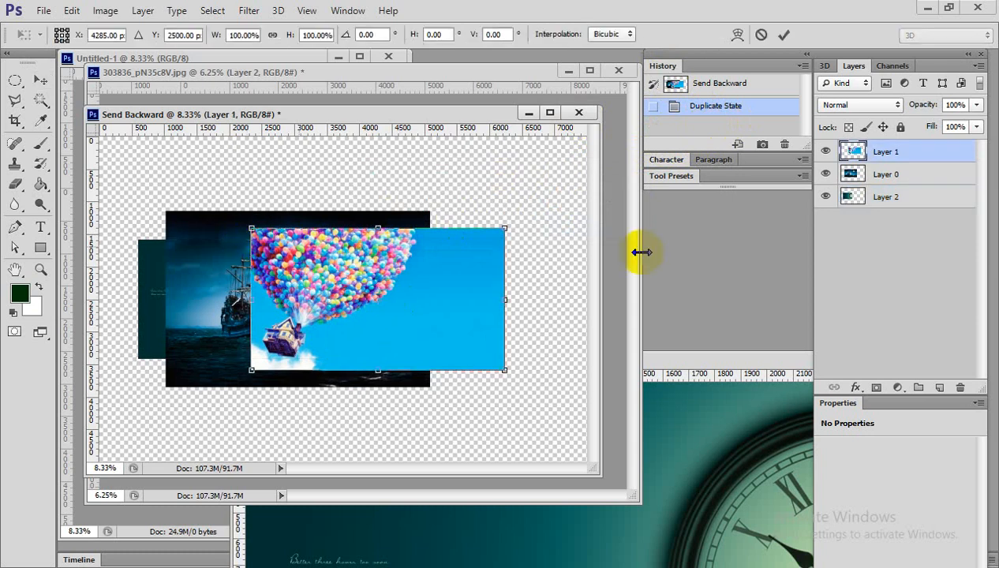
# - Enlarge the History panel downward, cancel the free transform of the balloon picture, and select the clock picture's layer
pyautogui.moveTo(685, 153); pyautogui.dragTo(712, 244)
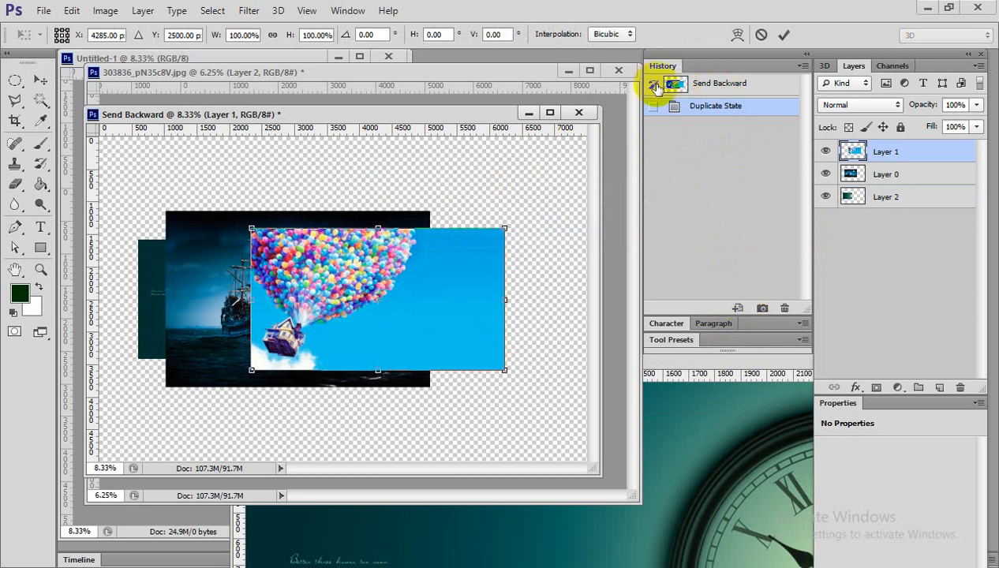
pyautogui.press('Escape')
pyautogui.click(458, 199)
pyautogui.click(183, 277)
pyautogui.click(146, 280)
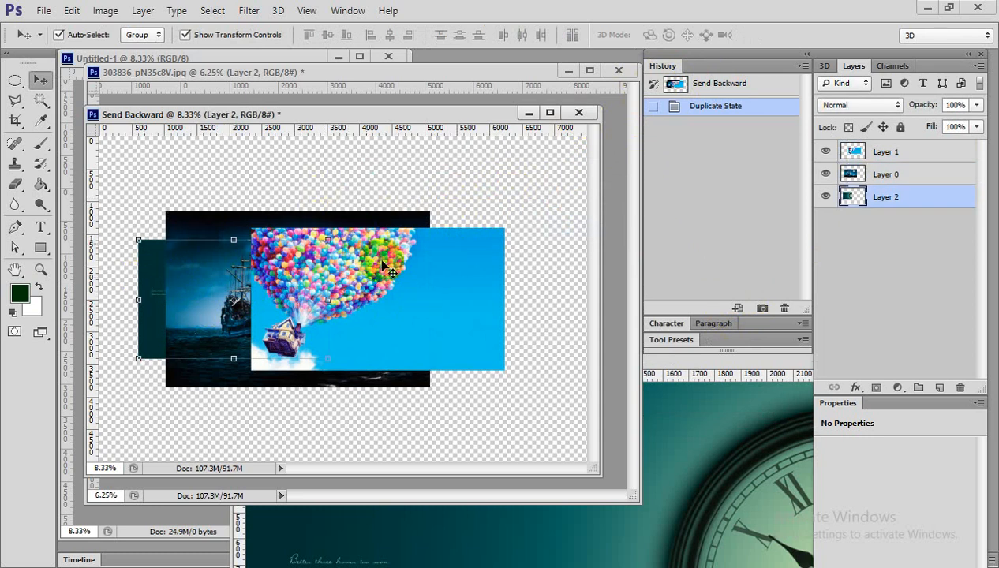
# - Move the balloon picture down, shift the ship picture upward and slightly right, and reposition the balloon picture lower and further left
pyautogui.moveTo(395, 275); pyautogui.dragTo(422, 312)
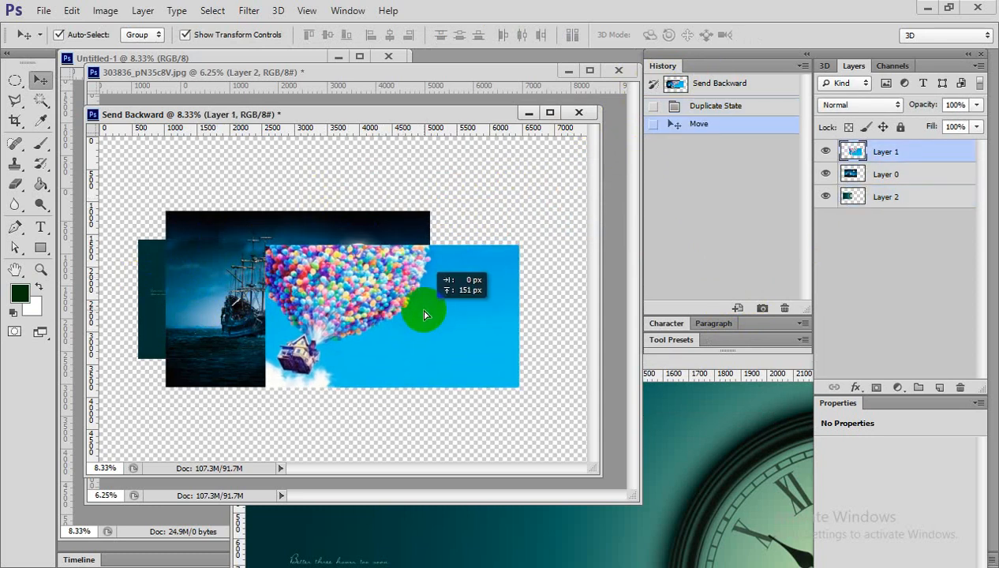
pyautogui.moveTo(221, 302); pyautogui.dragTo(228, 281)
pyautogui.moveTo(364, 348); pyautogui.dragTo(323, 386)
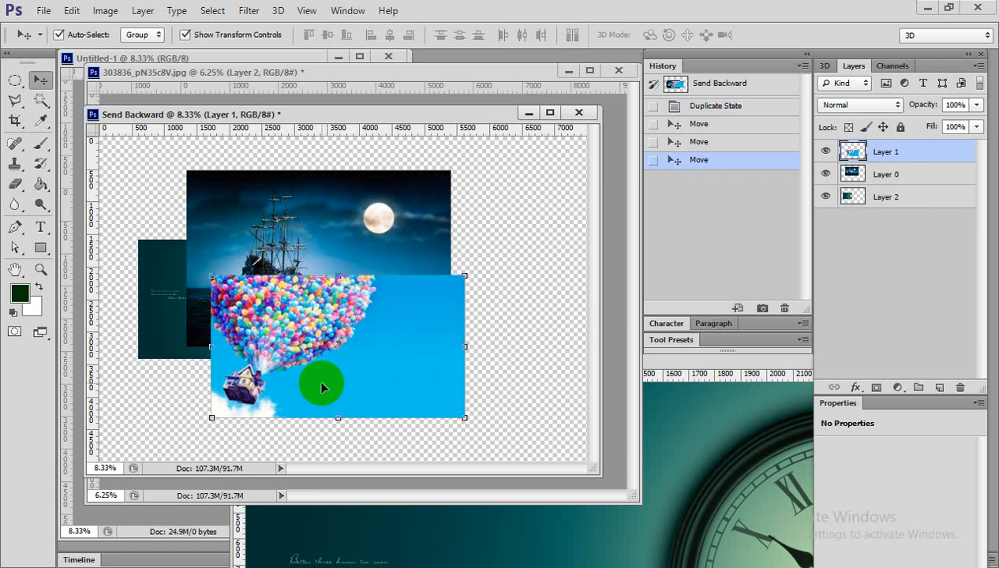
# - Reposition the balloon and ship images so the balloon image overlaps the ship's lower part, and clear the layer selection
pyautogui.moveTo(321, 387); pyautogui.dragTo(355, 322)
pyautogui.moveTo(225, 206); pyautogui.dragTo(221, 188)
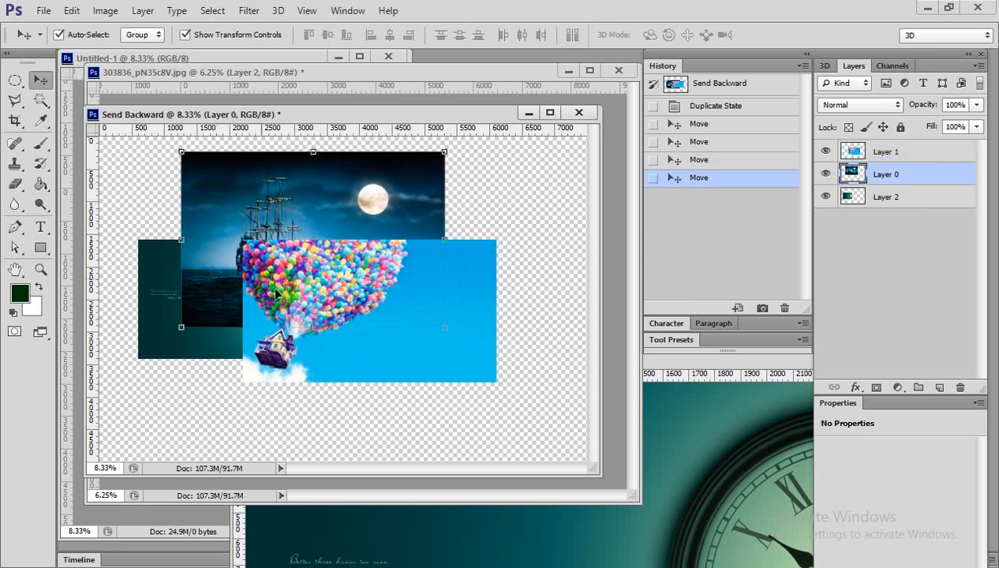
pyautogui.click(292, 313)
pyautogui.moveTo(291, 312); pyautogui.dragTo(300, 355)
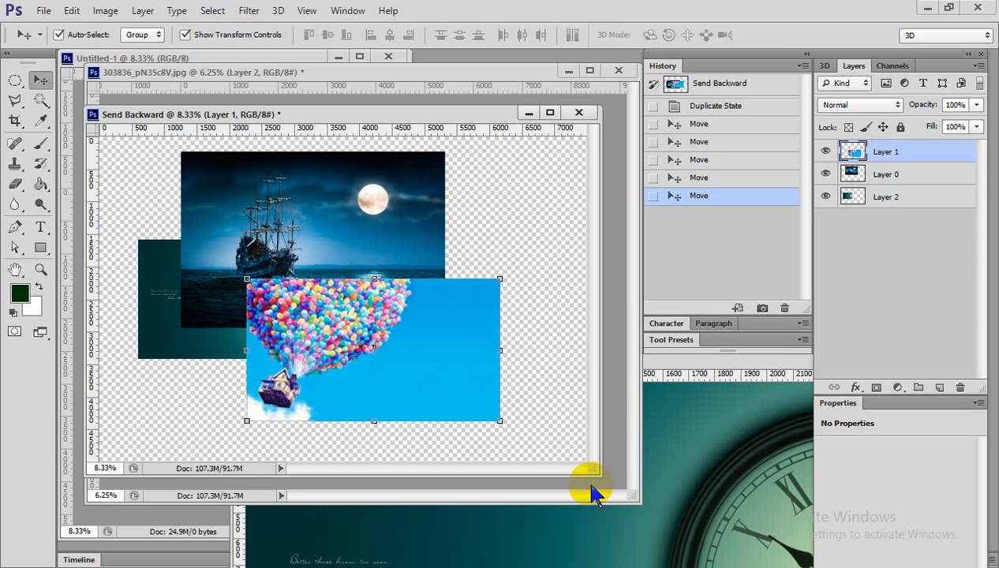
pyautogui.click(520, 229)
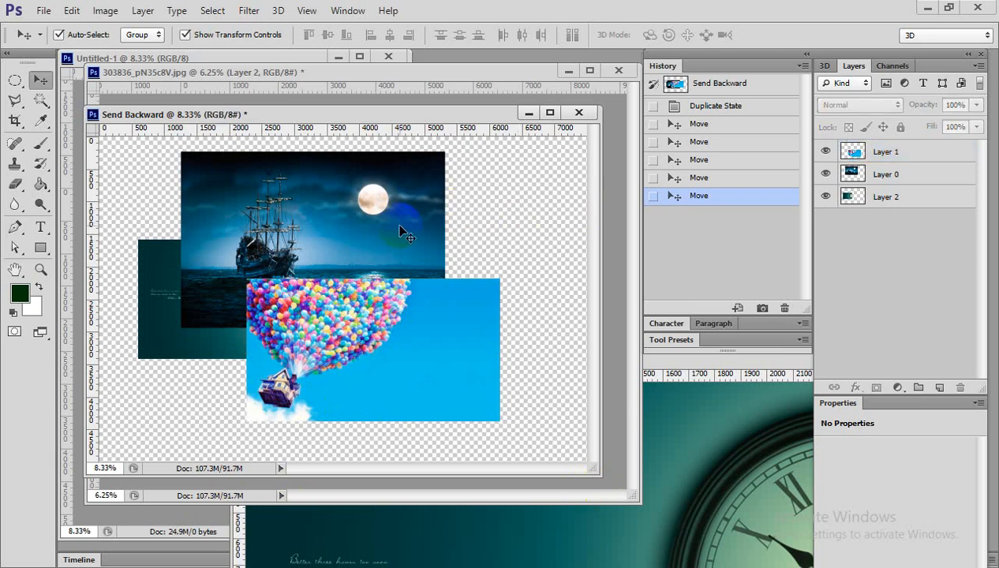
pyautogui.click(179, 279)
pyautogui.click(122, 283)
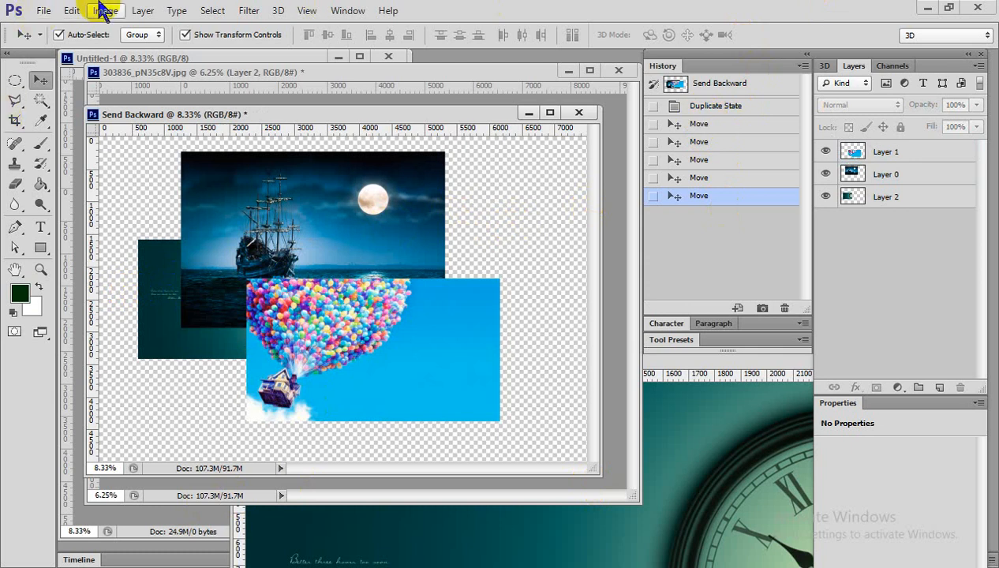
# - Set the number of history states to 5 in the Performance preferences
pyautogui.click(72, 12)
pyautogui.moveTo(196, 559)
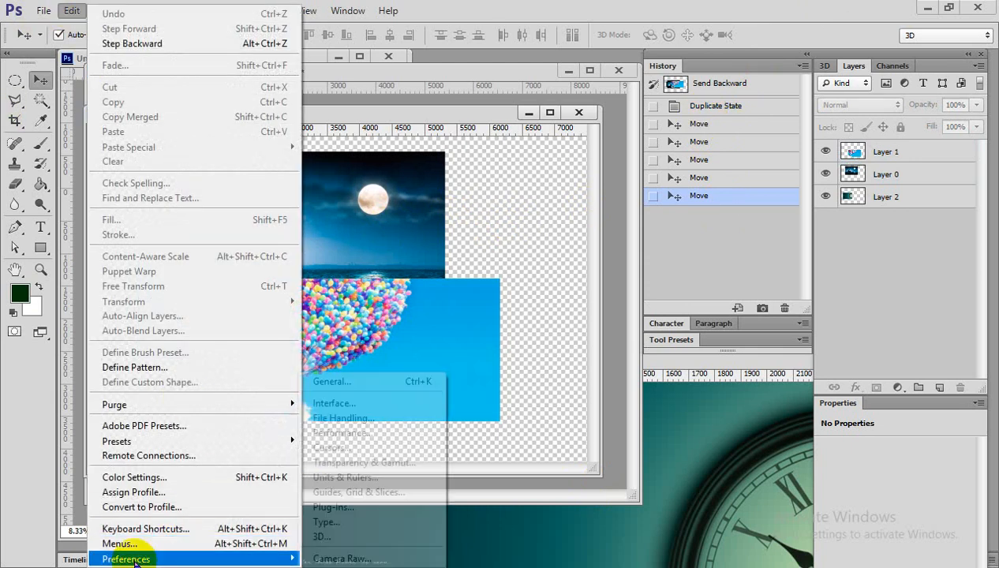
pyautogui.click(351, 381)
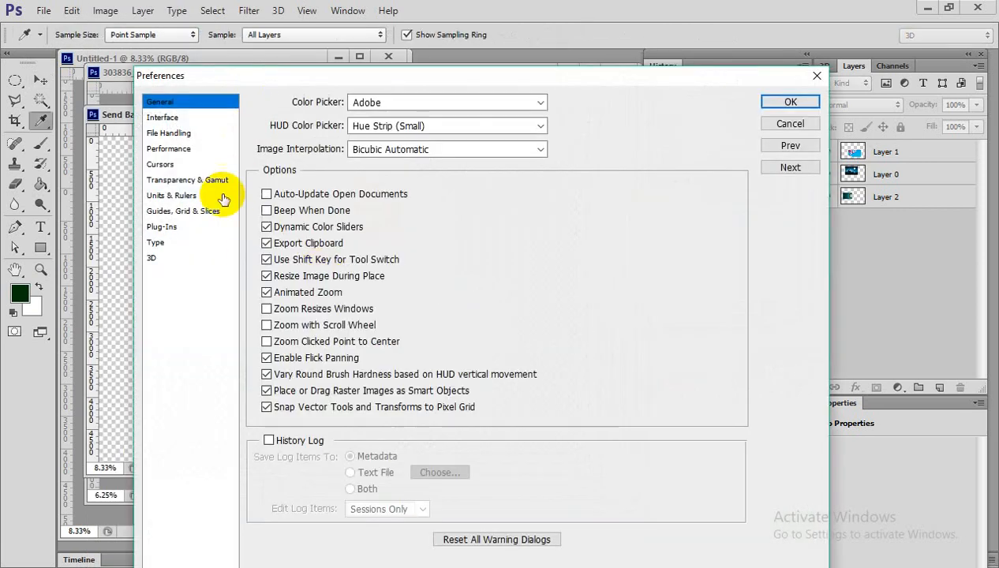
pyautogui.click(194, 119)
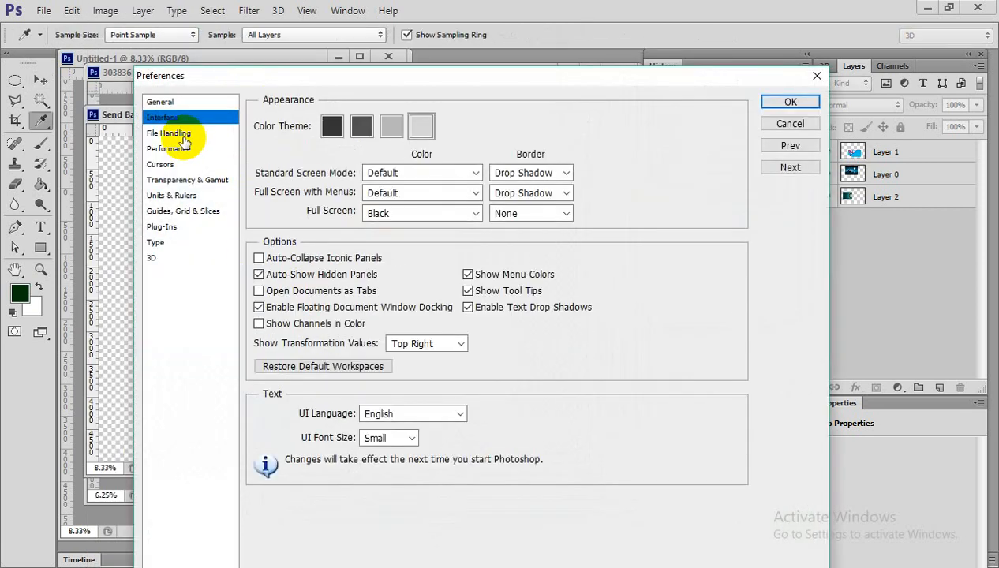
pyautogui.click(180, 134)
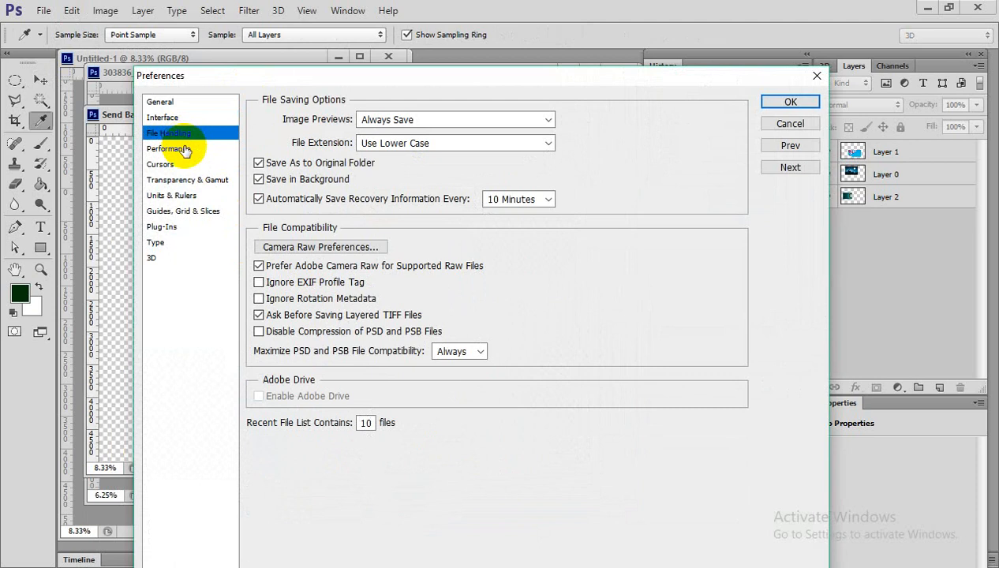
pyautogui.click(187, 150)
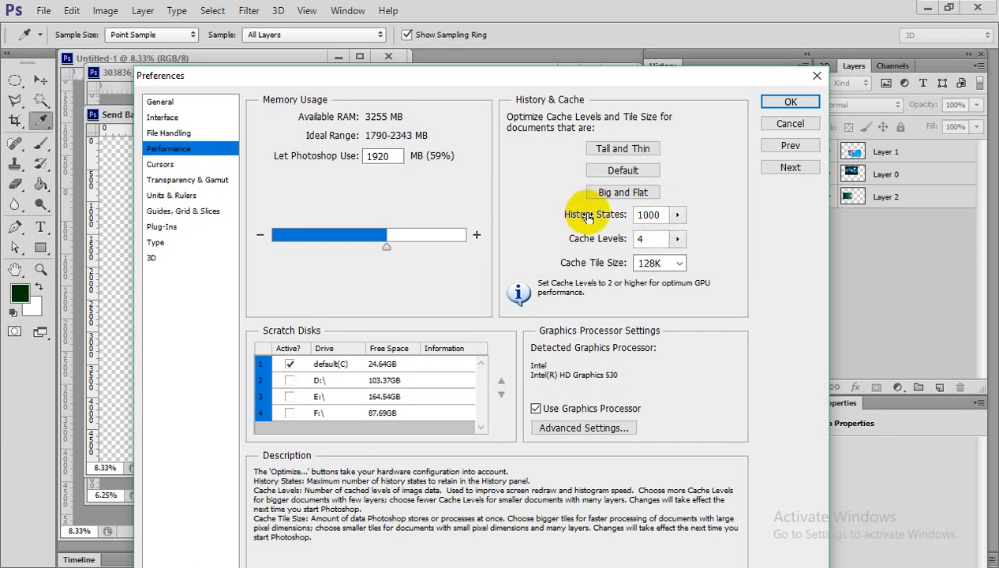
pyautogui.doubleClick(652, 215)
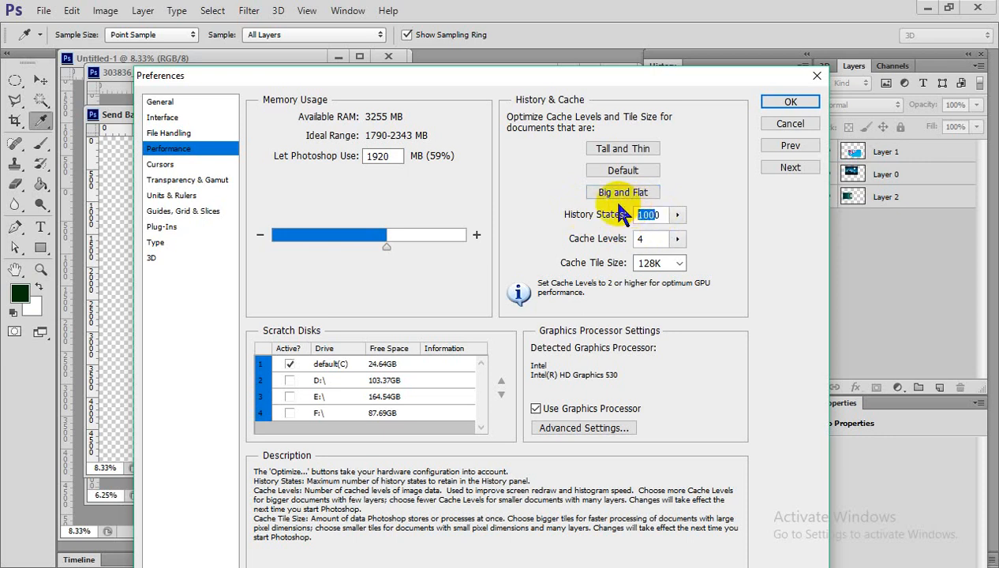
pyautogui.write('0')
pyautogui.press('BackSpace')
pyautogui.write('5')
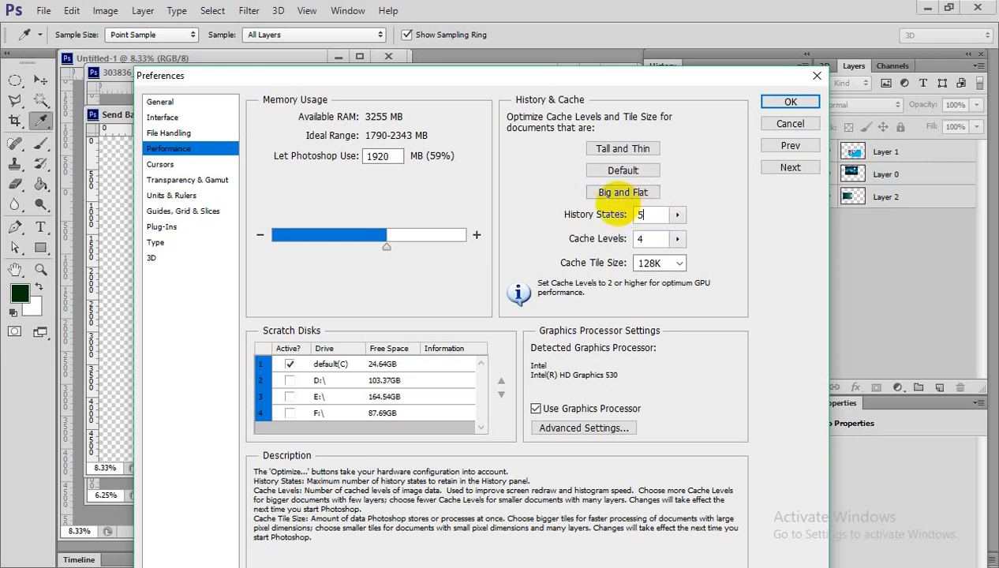
pyautogui.click(781, 101)
# - Rearrange the three images with the ship at the upper canvas edge and the balloons below it, overlapping the clock image
pyautogui.moveTo(300, 254); pyautogui.dragTo(330, 313)
pyautogui.moveTo(358, 269); pyautogui.dragTo(370, 208)
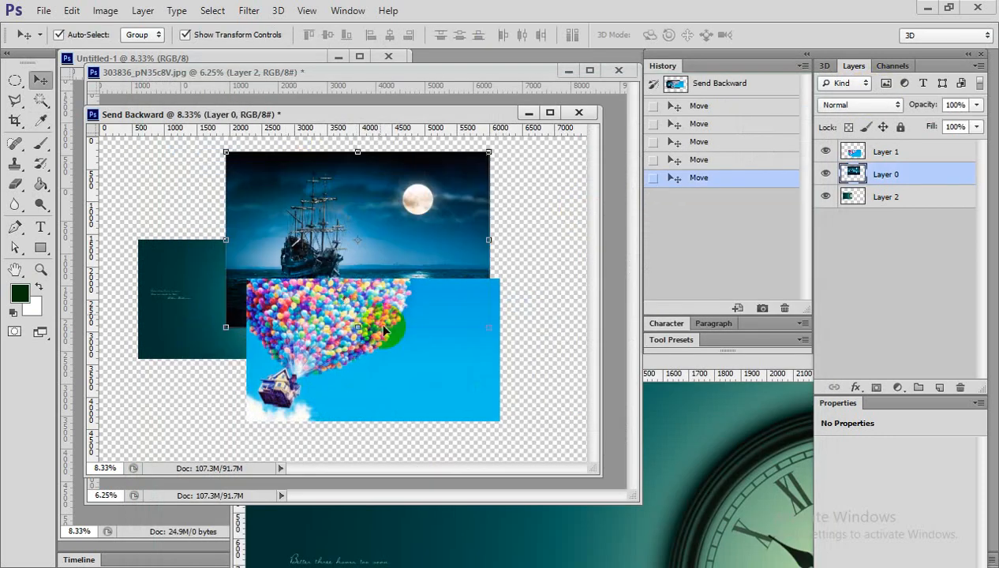
pyautogui.moveTo(384, 331); pyautogui.dragTo(403, 411)
pyautogui.moveTo(203, 338); pyautogui.dragTo(194, 387)
pyautogui.moveTo(288, 236); pyautogui.dragTo(287, 221)
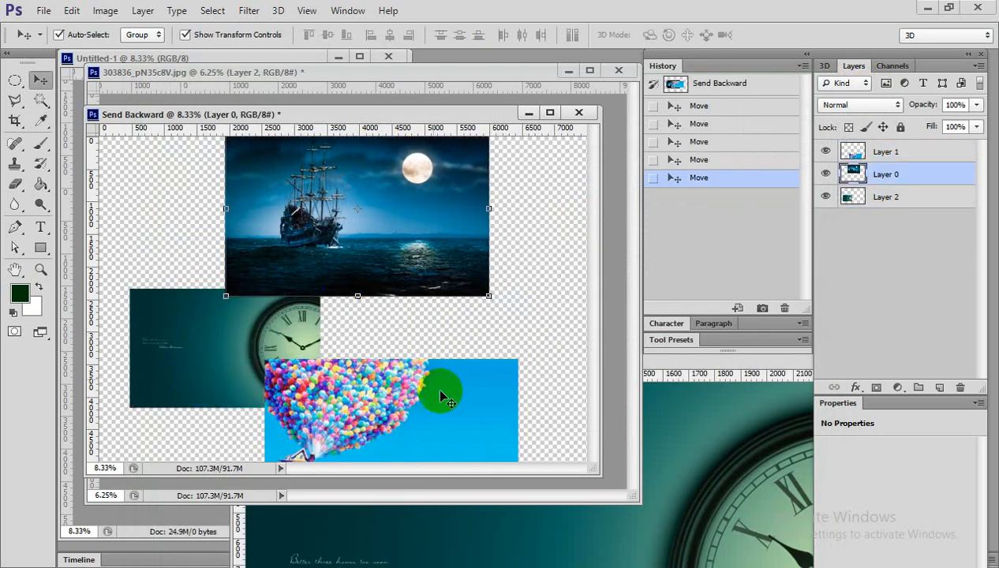
pyautogui.moveTo(435, 386); pyautogui.dragTo(431, 316)
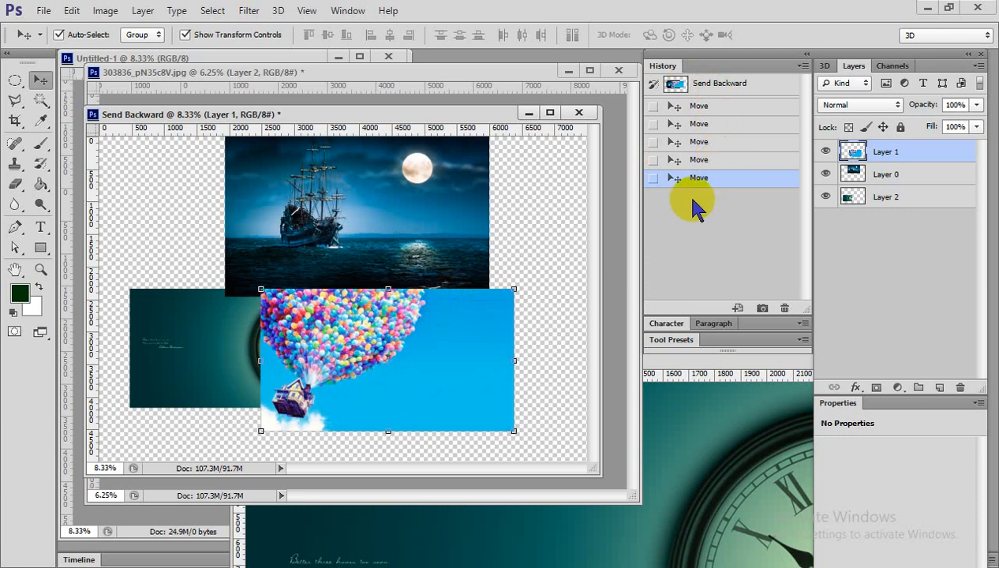
# - Delete the clock image layer and move the balloon image to the canvas's left half, overlapping the ship image on its right
pyautogui.click(163, 364)
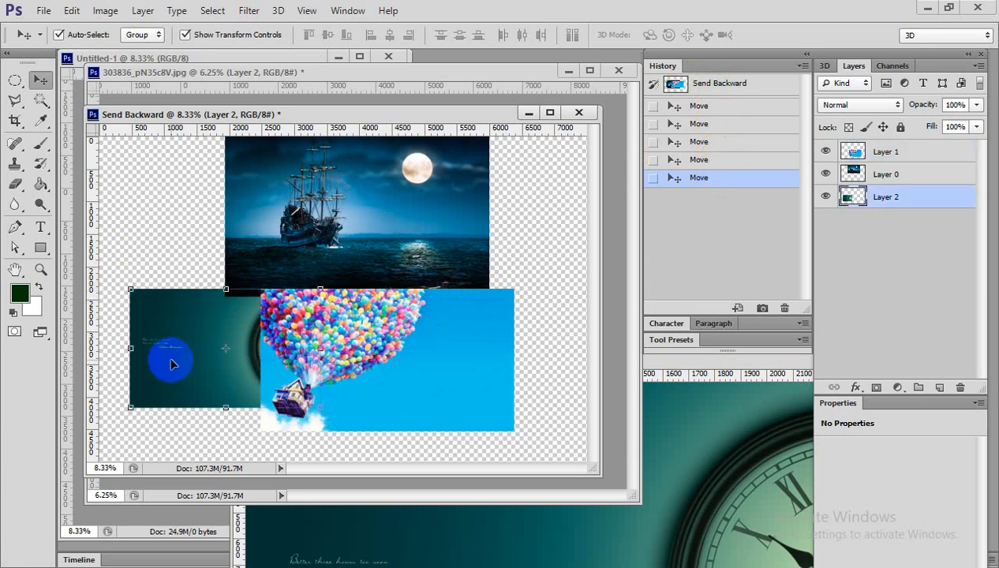
pyautogui.press('Delete')
pyautogui.moveTo(265, 263); pyautogui.dragTo(324, 337)
pyautogui.moveTo(408, 325); pyautogui.dragTo(462, 236)
pyautogui.moveTo(266, 286)
pyautogui.mouseDown()
pyautogui.moveTo(276, 385)
pyautogui.moveTo(259, 270)
pyautogui.mouseUp()
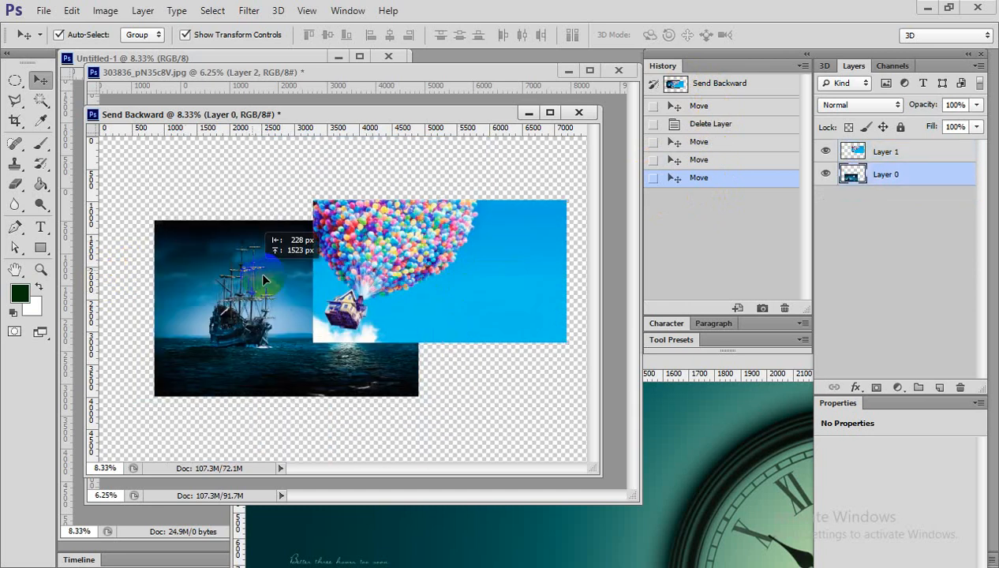
pyautogui.moveTo(468, 285); pyautogui.dragTo(405, 259)
pyautogui.moveTo(216, 352); pyautogui.dragTo(391, 332)
pyautogui.moveTo(386, 239); pyautogui.dragTo(272, 310)
pyautogui.moveTo(510, 278); pyautogui.dragTo(510, 278)
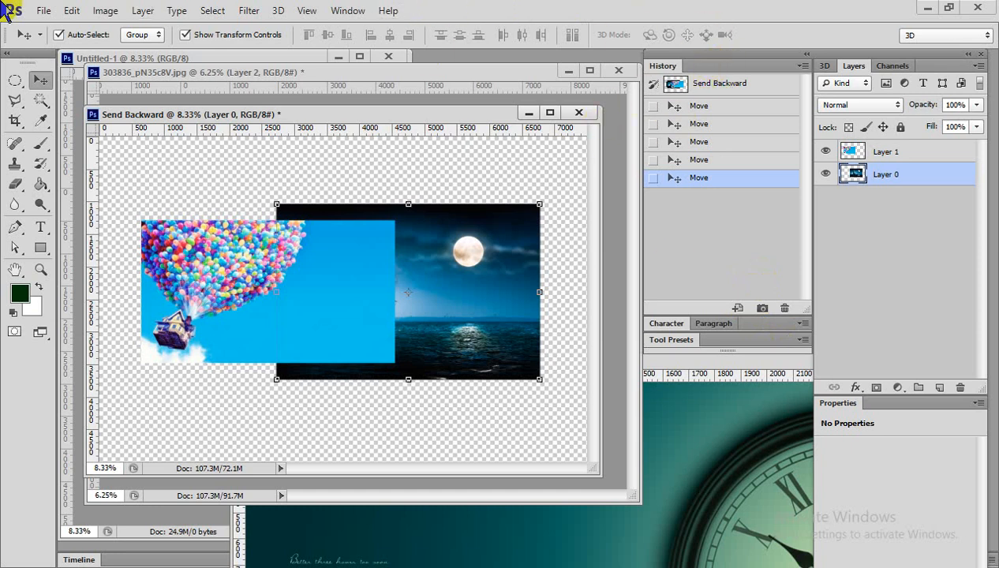
pyautogui.click(42, 11)
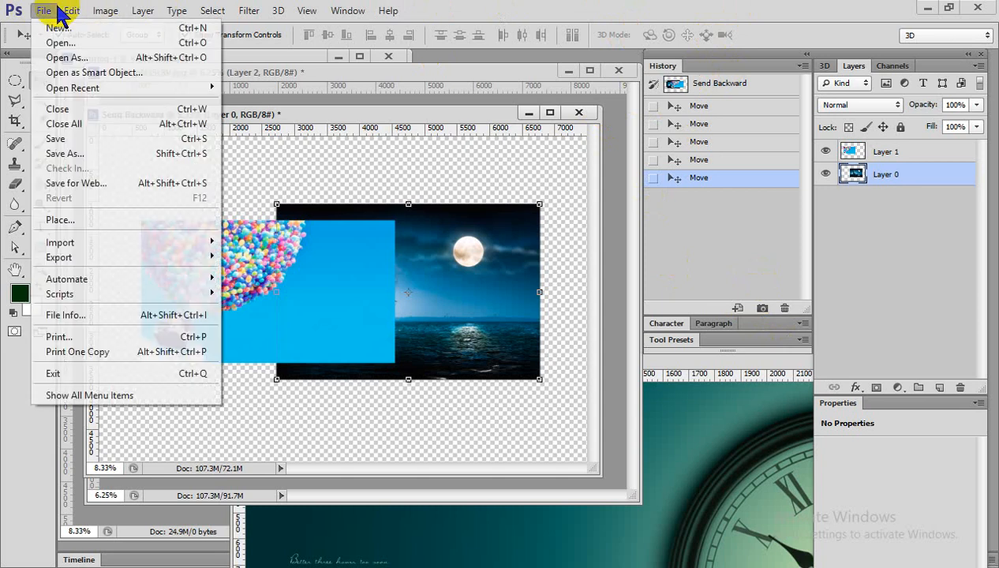
pyautogui.click(42, 10)
pyautogui.click(72, 11)
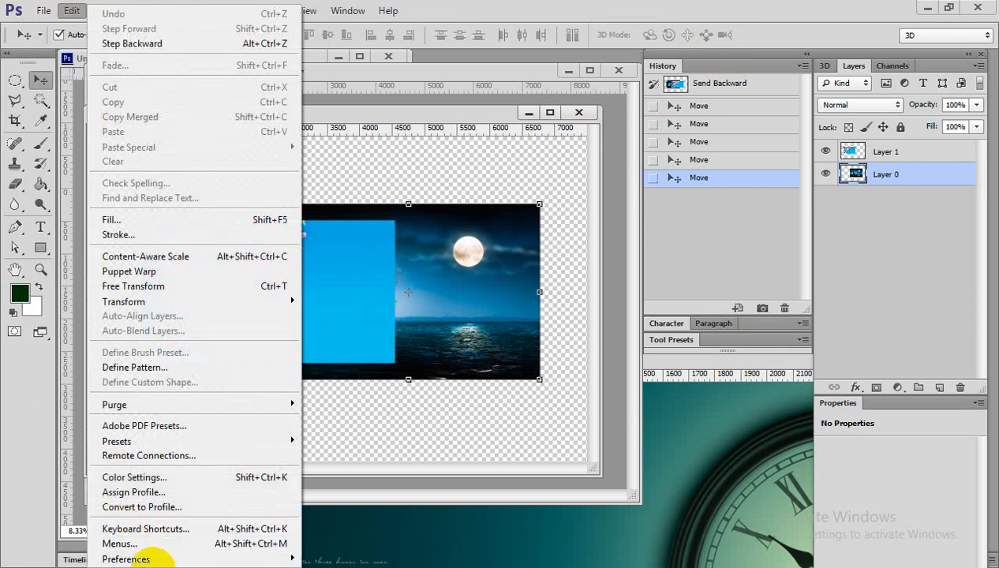
pyautogui.click(174, 565)
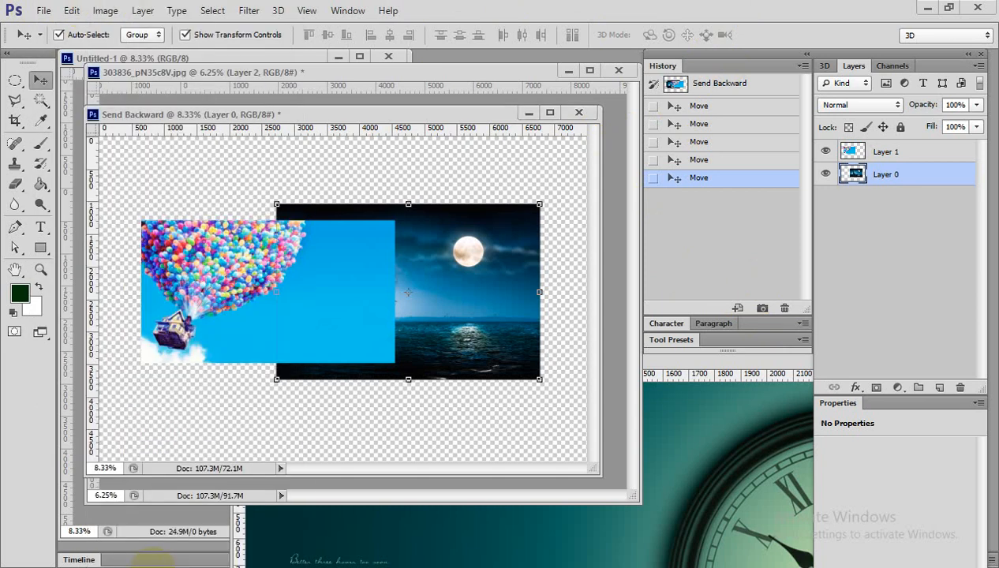
# - Set the number of history states to 200 in the Performance preferences
pyautogui.click(72, 10)
pyautogui.moveTo(111, 558)
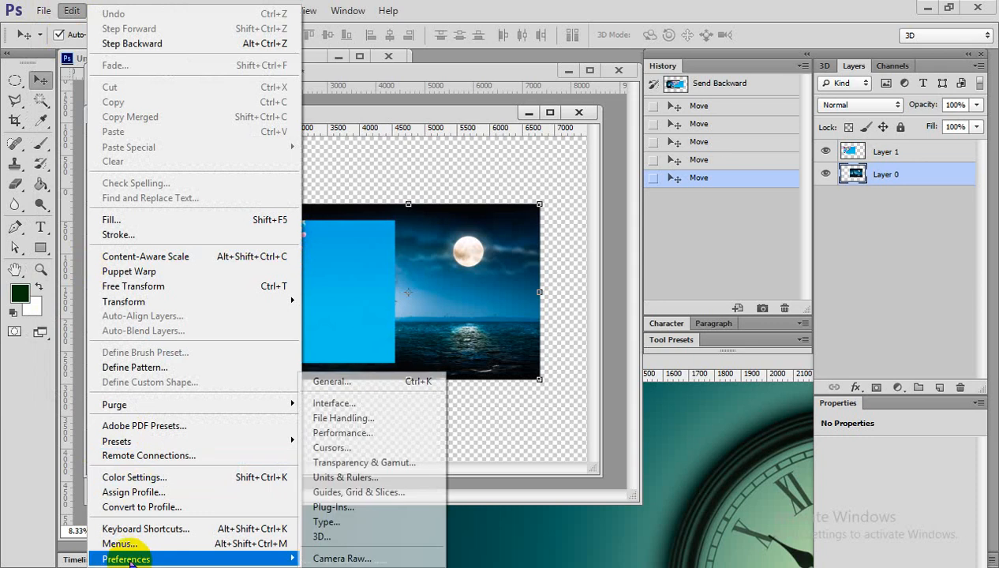
pyautogui.click(344, 374)
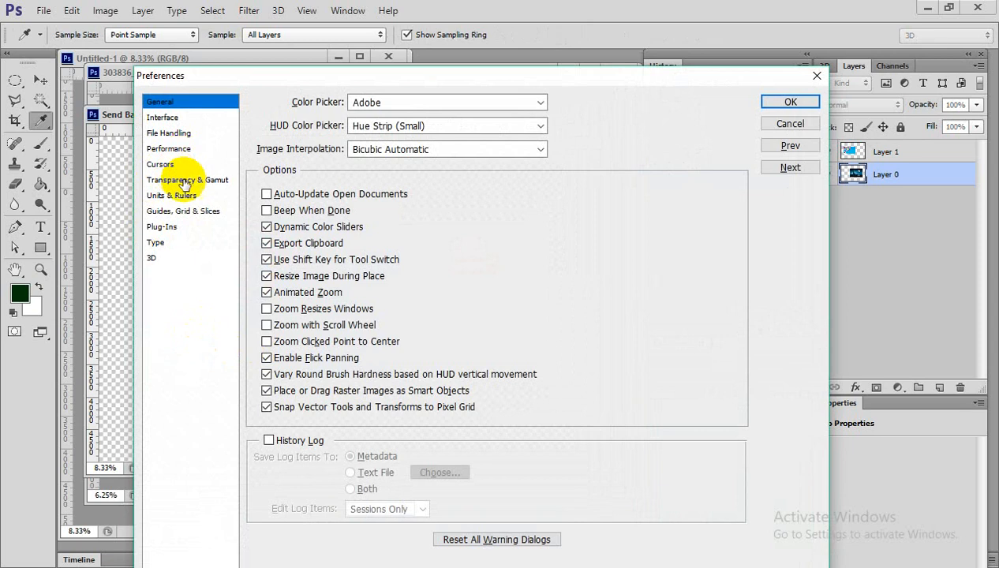
pyautogui.click(186, 180)
pyautogui.click(176, 164)
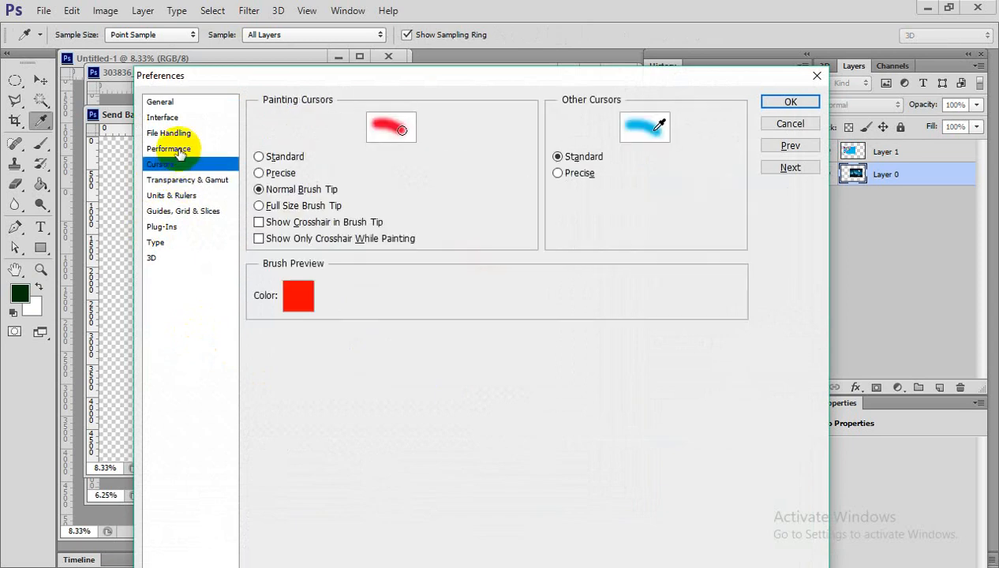
pyautogui.click(180, 151)
pyautogui.click(637, 215)
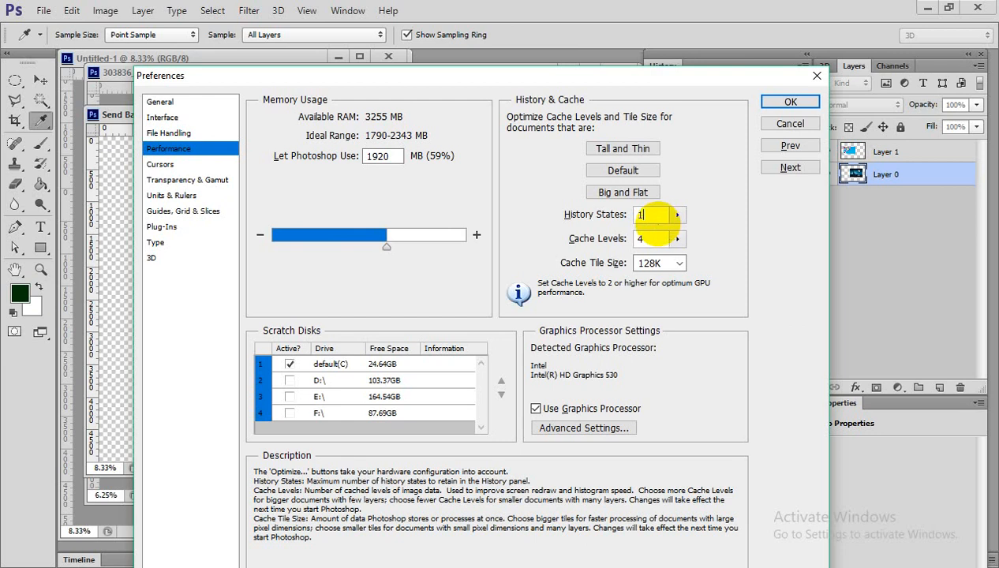
pyautogui.write('100')
pyautogui.press('BackSpace')
pyautogui.press('BackSpace')
pyautogui.press('BackSpace')
pyautogui.write('200')
pyautogui.click(790, 104)
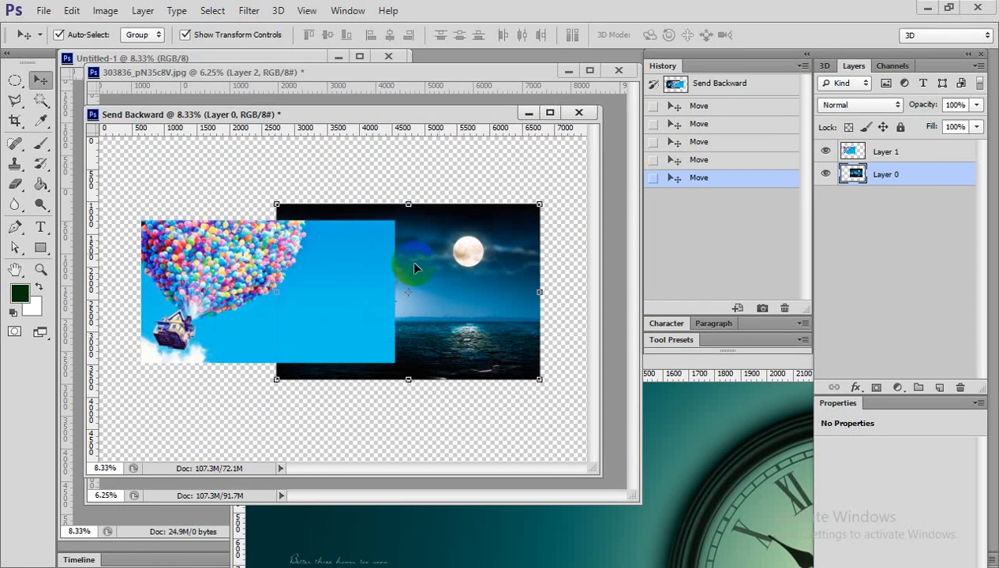
# - Shift the balloon and ship images several times until the balloon image covers most of the ship image
pyautogui.moveTo(301, 308); pyautogui.dragTo(398, 284)
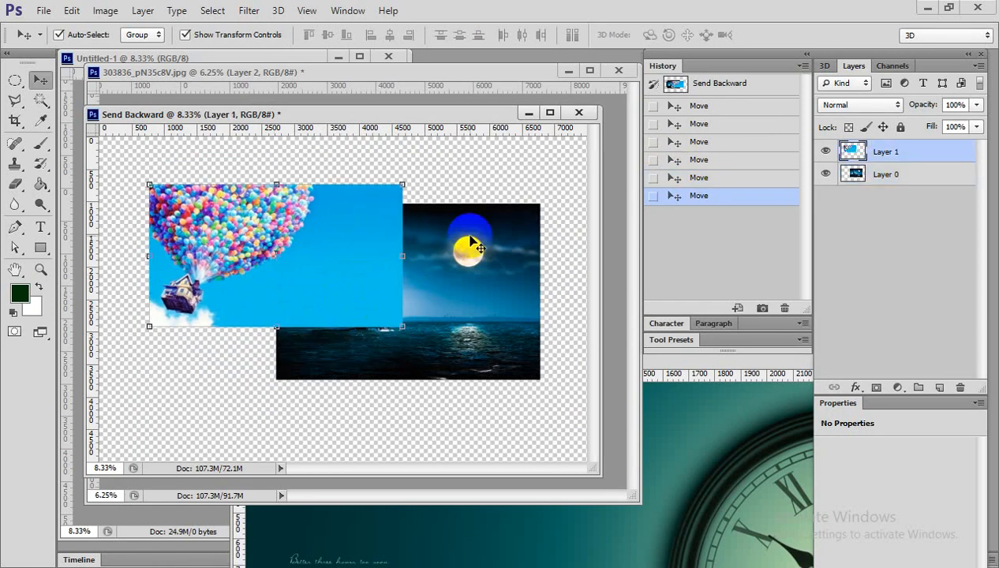
pyautogui.moveTo(471, 241); pyautogui.dragTo(476, 274)
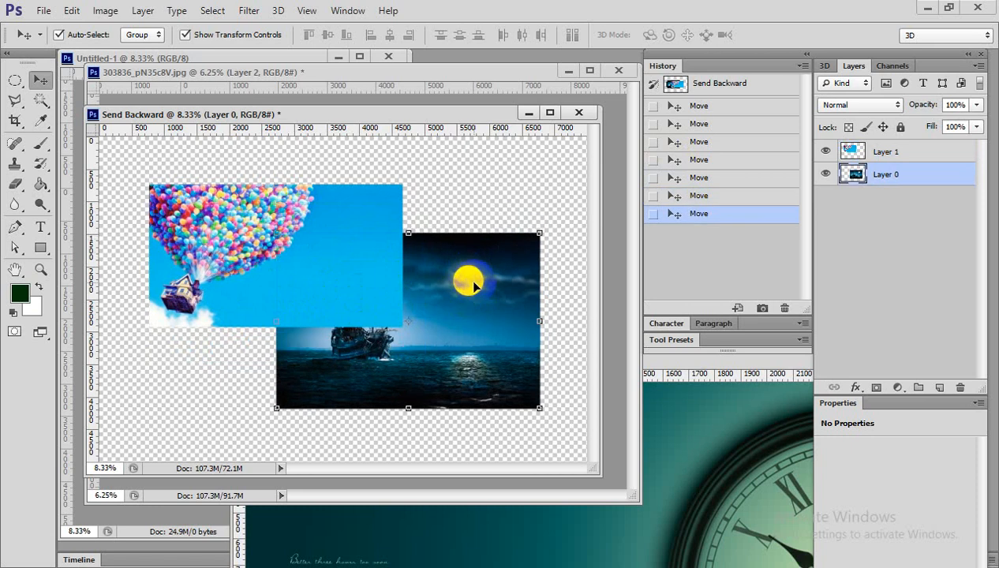
pyautogui.moveTo(345, 257); pyautogui.dragTo(350, 292)
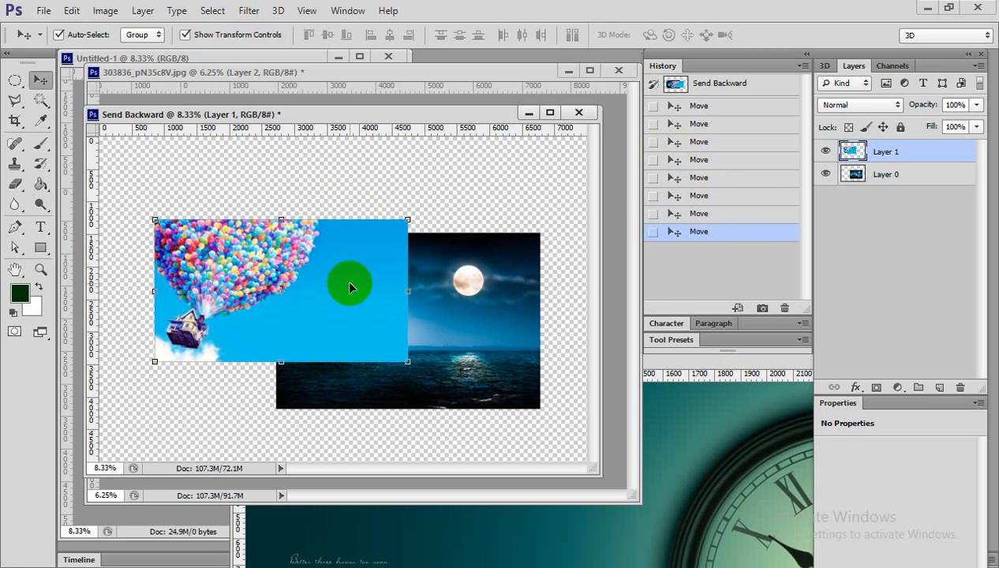
pyautogui.moveTo(295, 297); pyautogui.dragTo(314, 328)
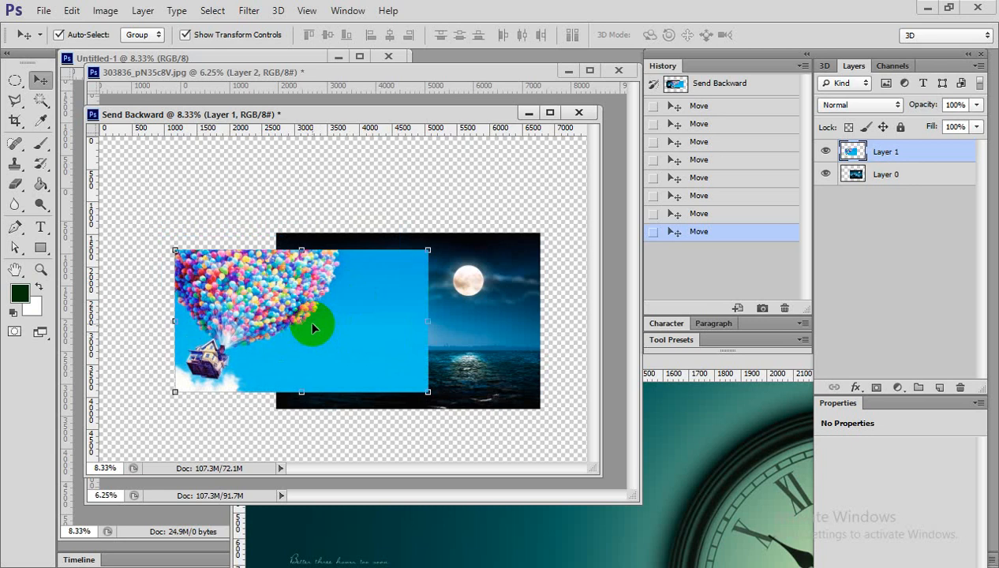
pyautogui.moveTo(313, 328); pyautogui.dragTo(355, 331)
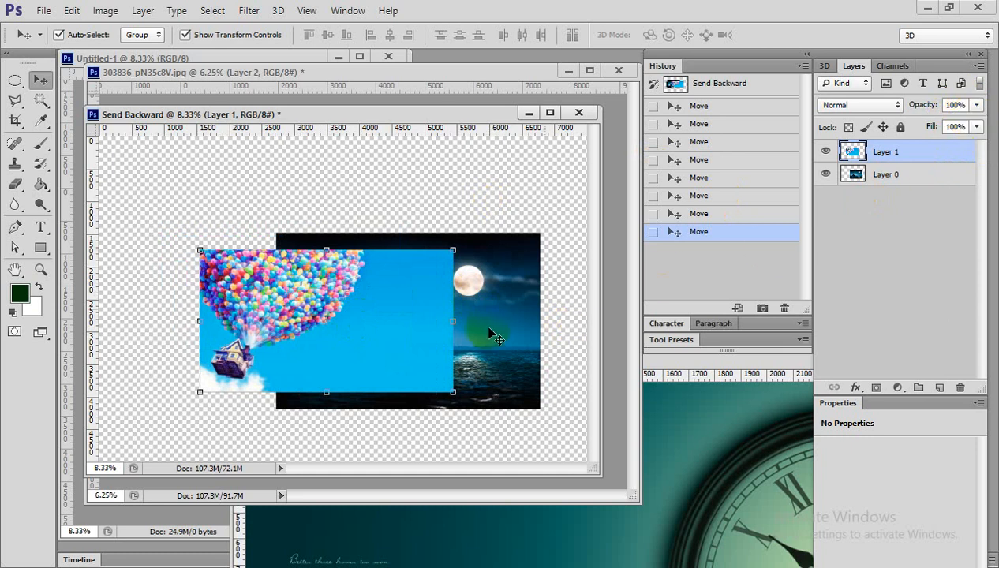
pyautogui.moveTo(490, 354); pyautogui.dragTo(467, 368)
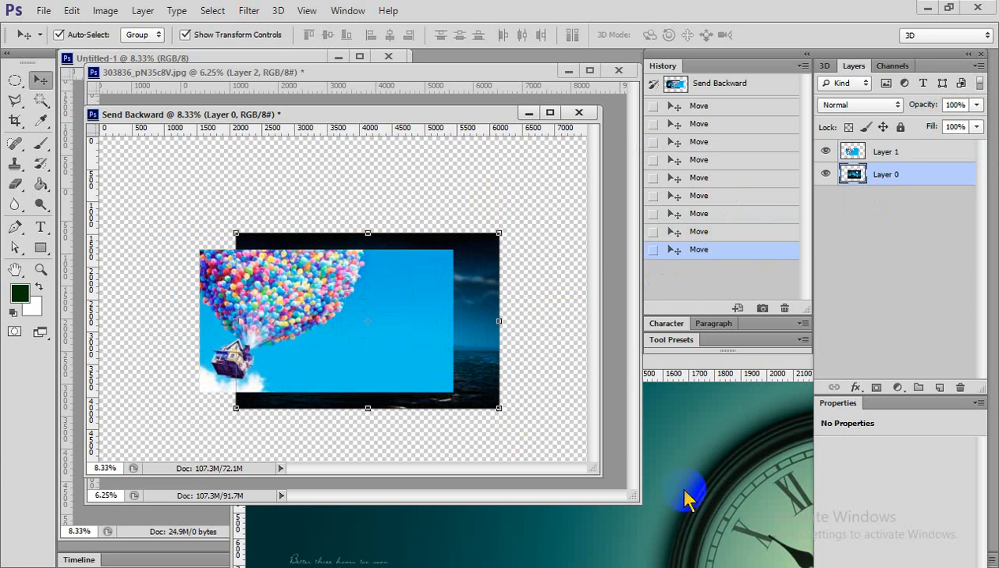
# - Bring the clock image in from its own document, place it partly behind the balloon image's right edge, and deselect all layers
pyautogui.moveTo(677, 483); pyautogui.dragTo(423, 338)
pyautogui.moveTo(446, 371); pyautogui.dragTo(524, 363)
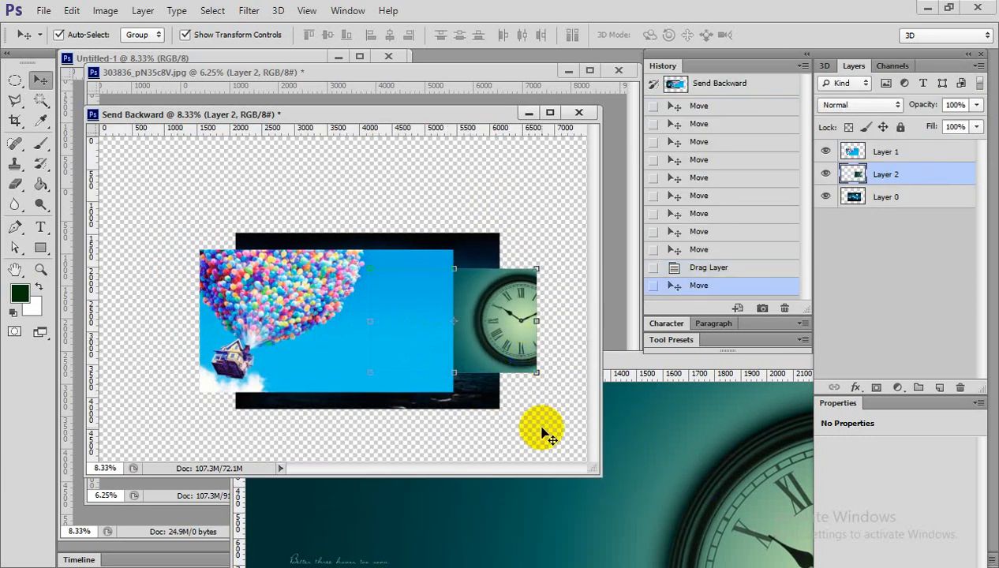
pyautogui.click(236, 322)
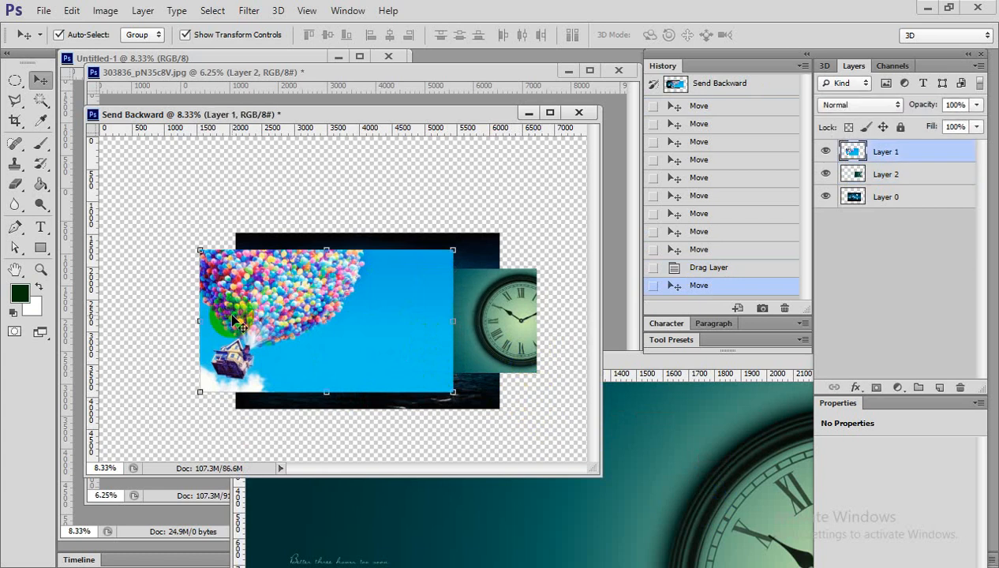
pyautogui.click(398, 338)
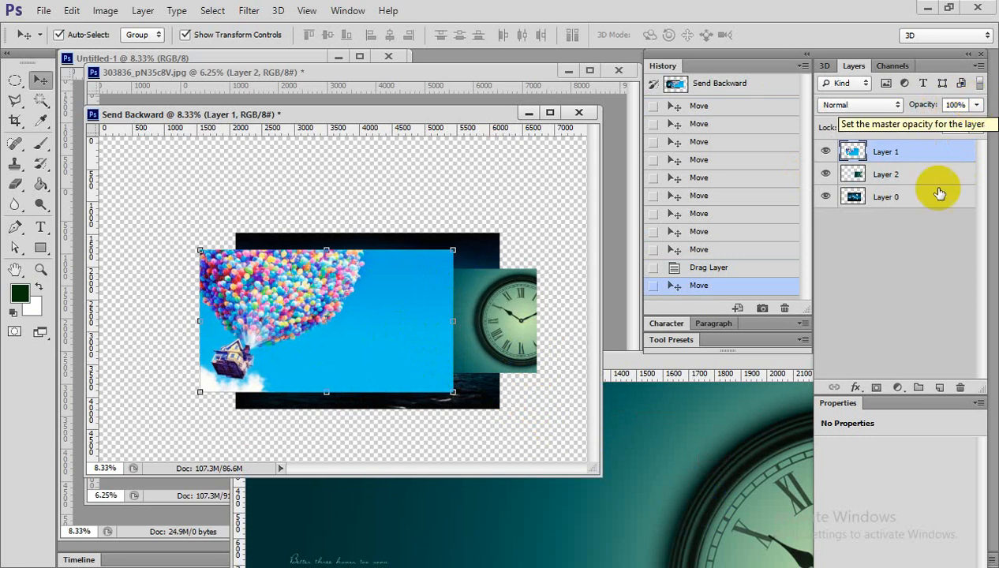
pyautogui.click(895, 285)
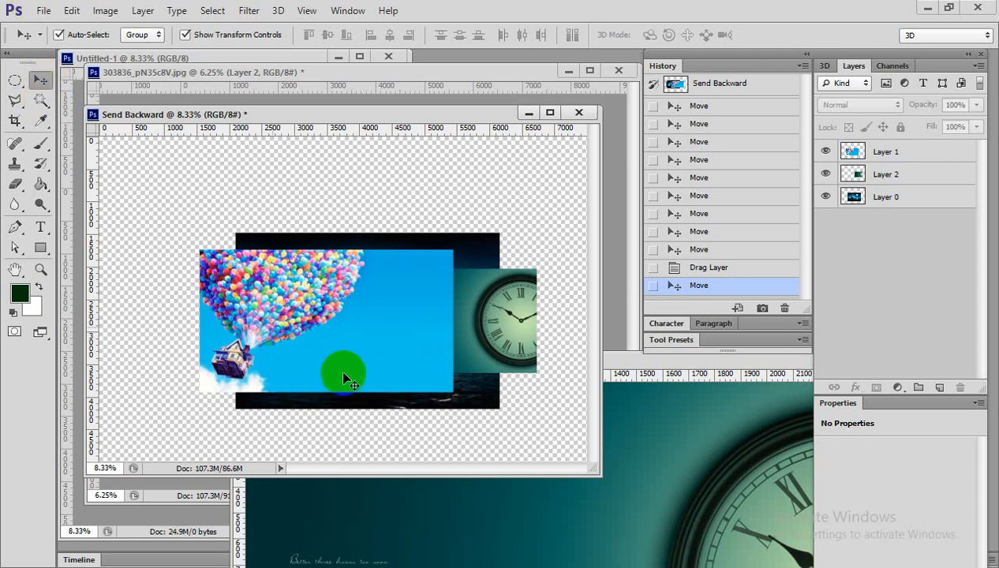
# - Nudge the balloon image slightly to the left over the ship and clock images, and deselect all layers
pyautogui.moveTo(314, 345); pyautogui.dragTo(310, 329)
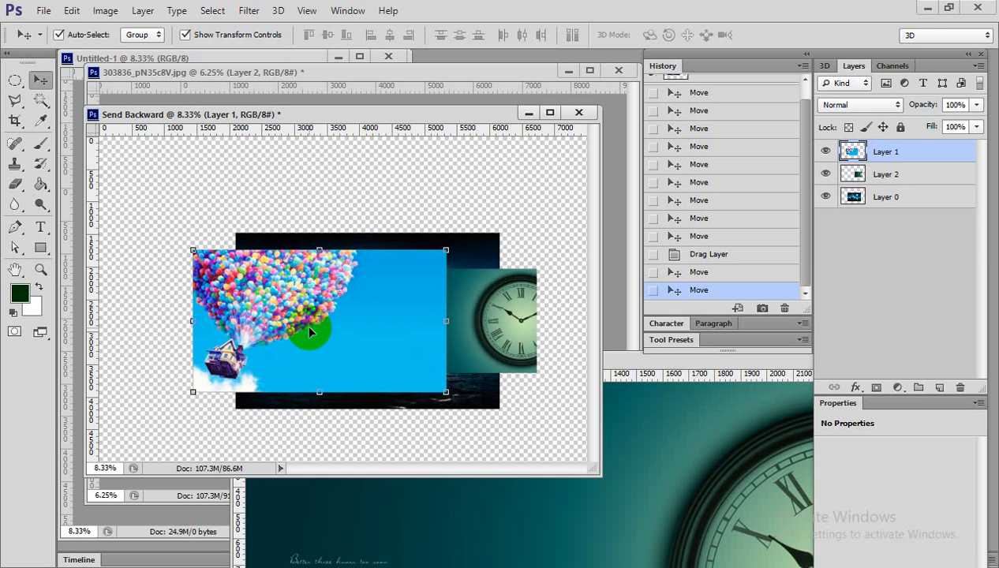
pyautogui.click(15, 100)
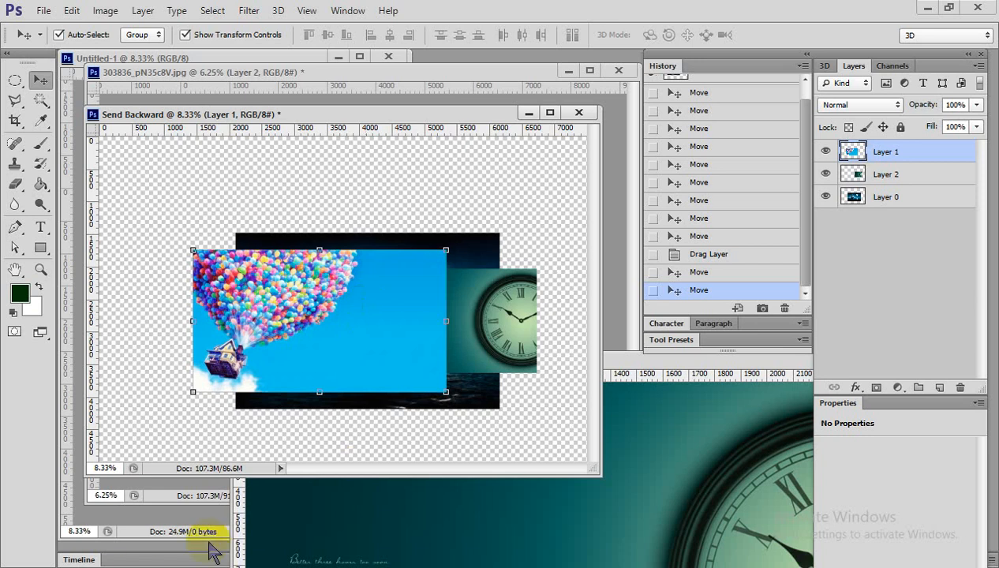
pyautogui.click(497, 347)
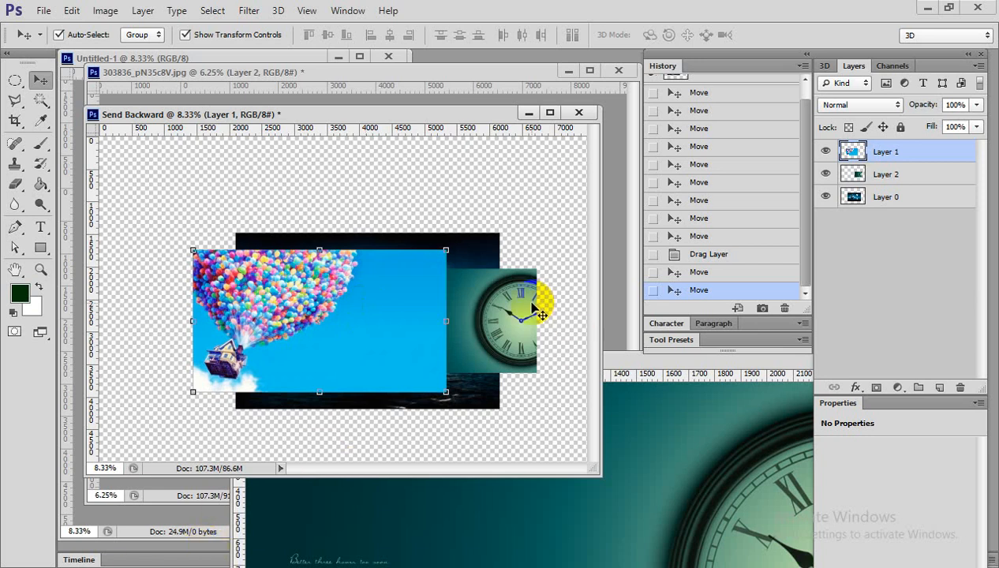
pyautogui.click(452, 428)
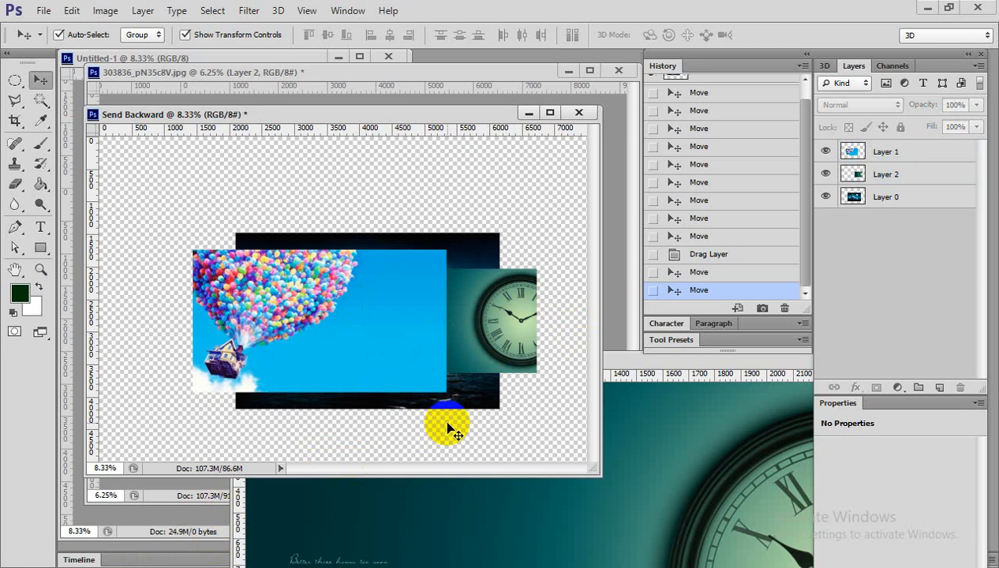
# - Nudge the balloon image slightly left, drop its layer opacity to 0%, and raise it back to 50%
pyautogui.click(343, 318)
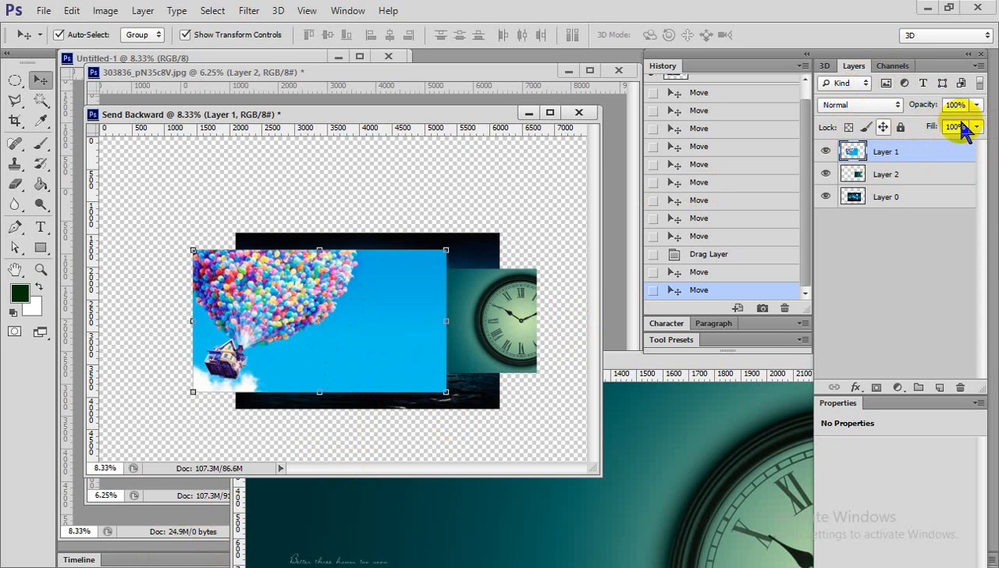
pyautogui.click(362, 322)
pyautogui.moveTo(362, 322); pyautogui.dragTo(348, 316)
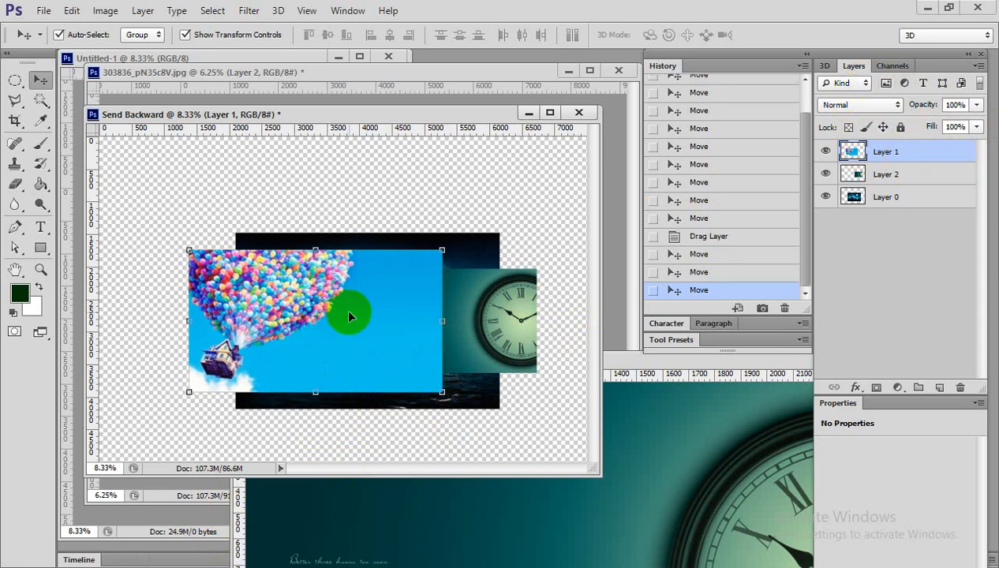
pyautogui.click(977, 106)
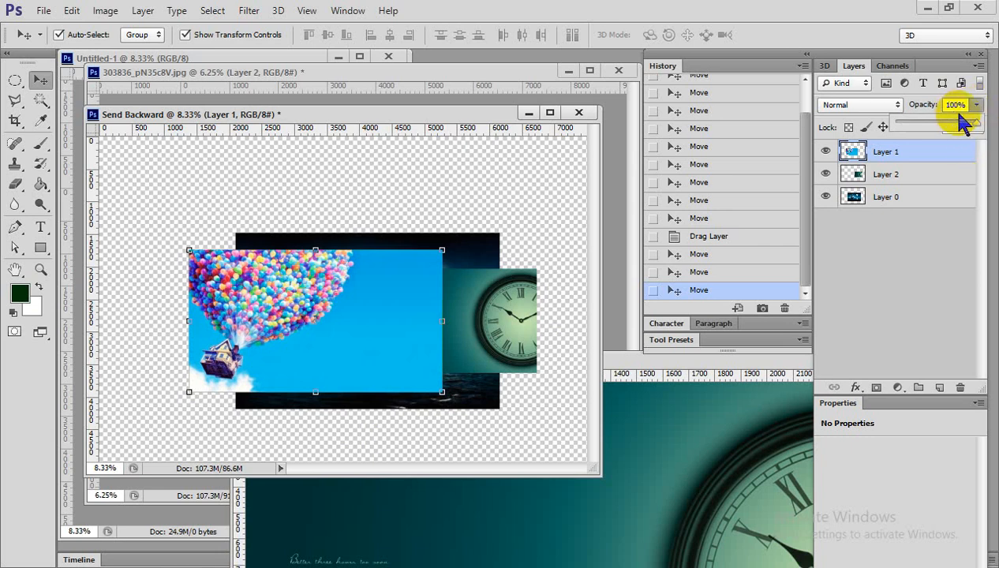
pyautogui.moveTo(975, 123); pyautogui.dragTo(976, 131)
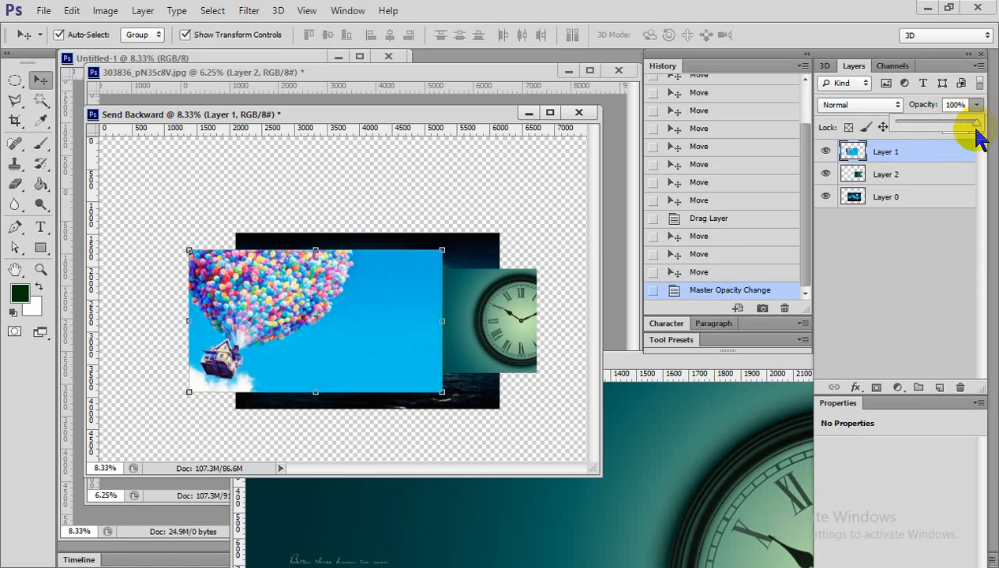
pyautogui.moveTo(979, 136); pyautogui.dragTo(884, 119)
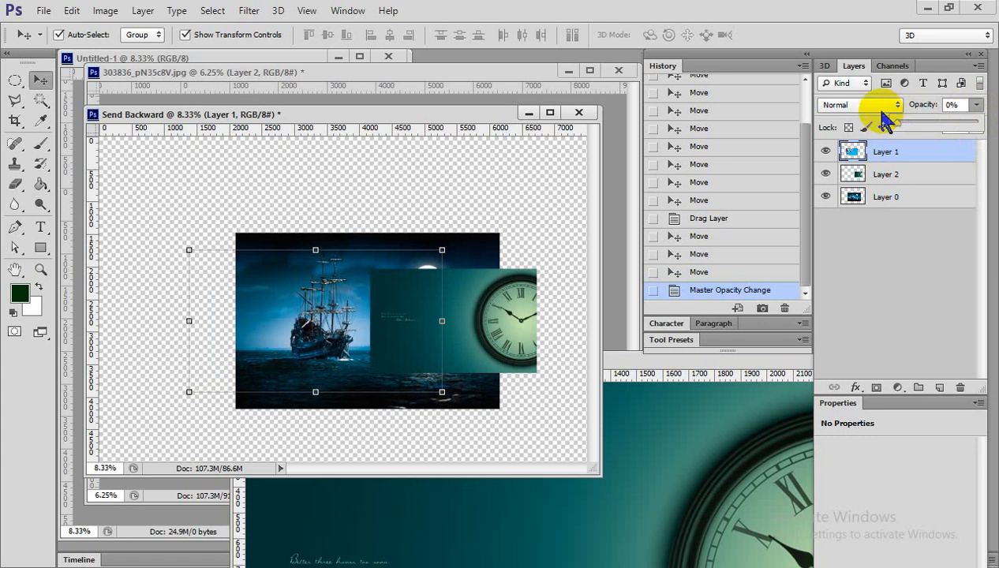
pyautogui.moveTo(884, 118); pyautogui.dragTo(941, 121)
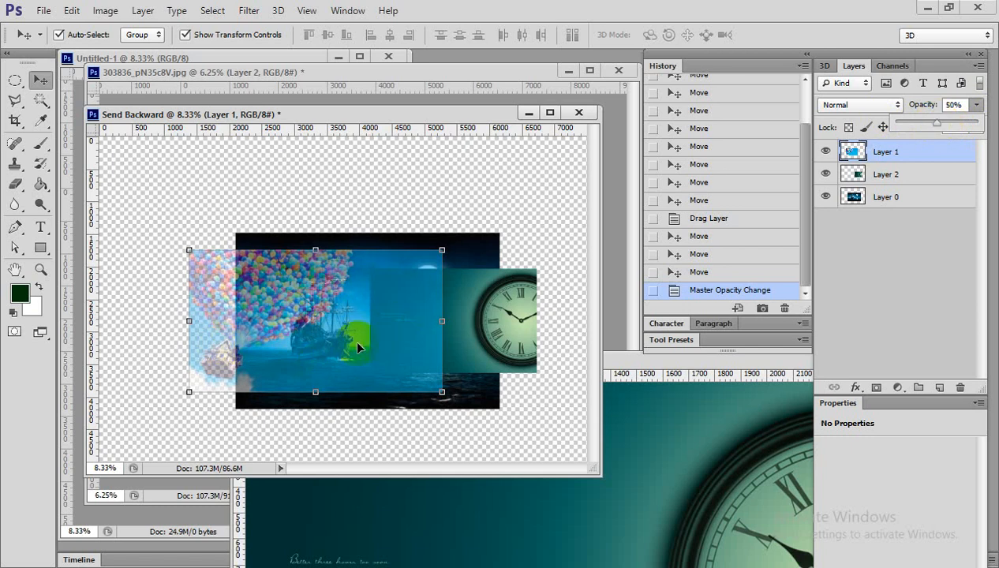
pyautogui.click(457, 200)
pyautogui.click(208, 295)
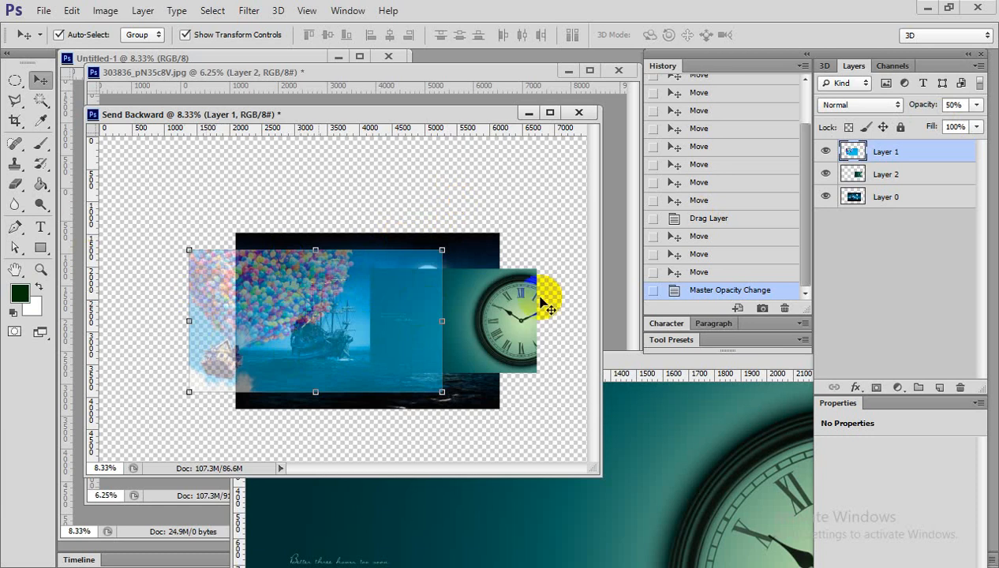
# - Set the clock image layer's opacity to 60% and deselect all layers
pyautogui.click(504, 321)
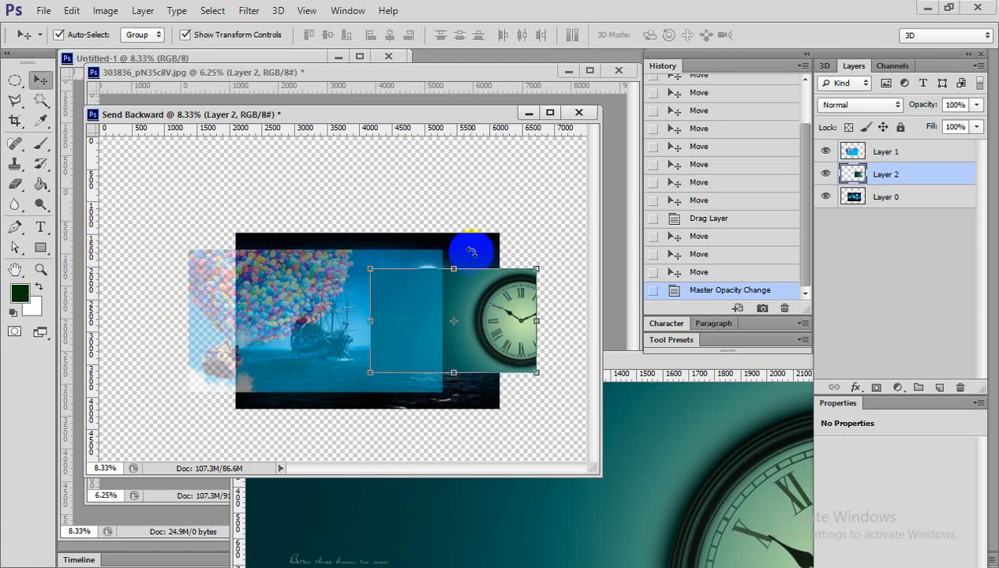
pyautogui.hotkey('ctrl', 't')
pyautogui.press('Return')
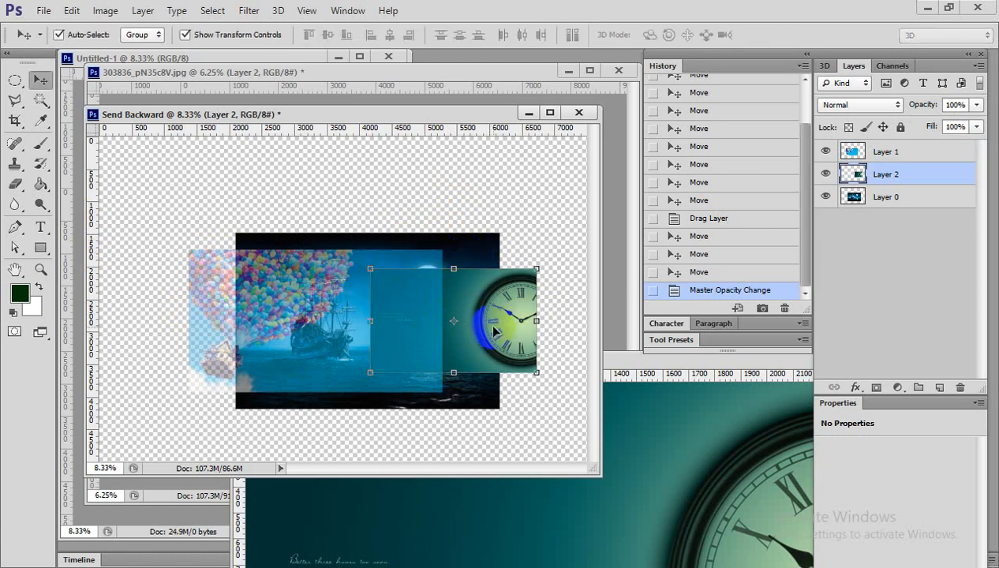
pyautogui.click(543, 215)
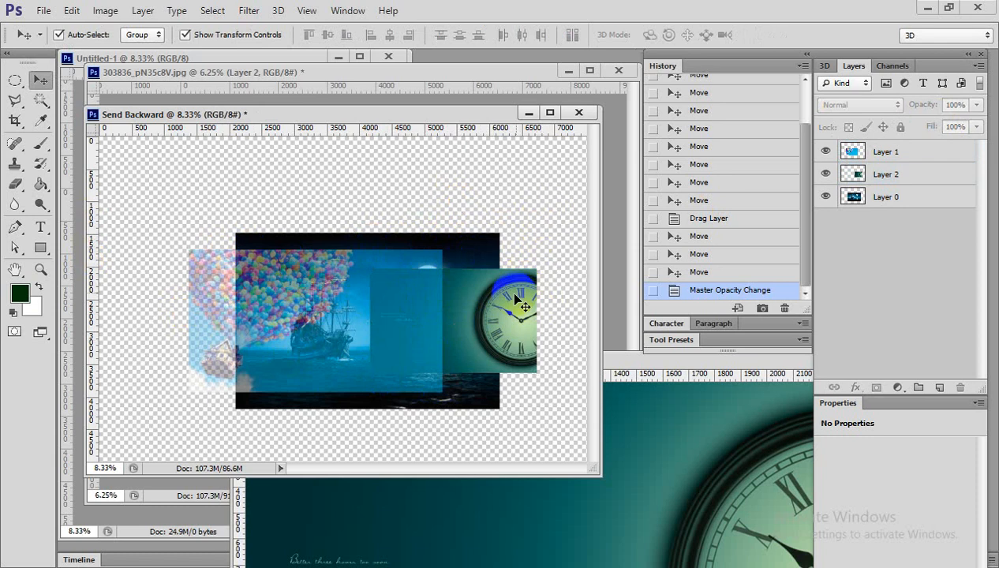
pyautogui.click(523, 304)
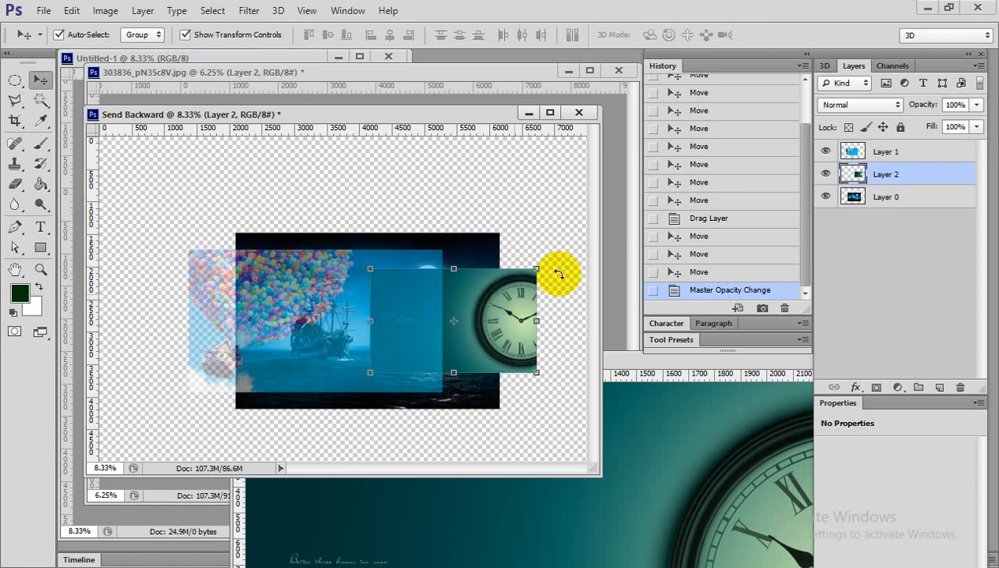
pyautogui.click(978, 111)
pyautogui.moveTo(976, 120); pyautogui.dragTo(949, 134)
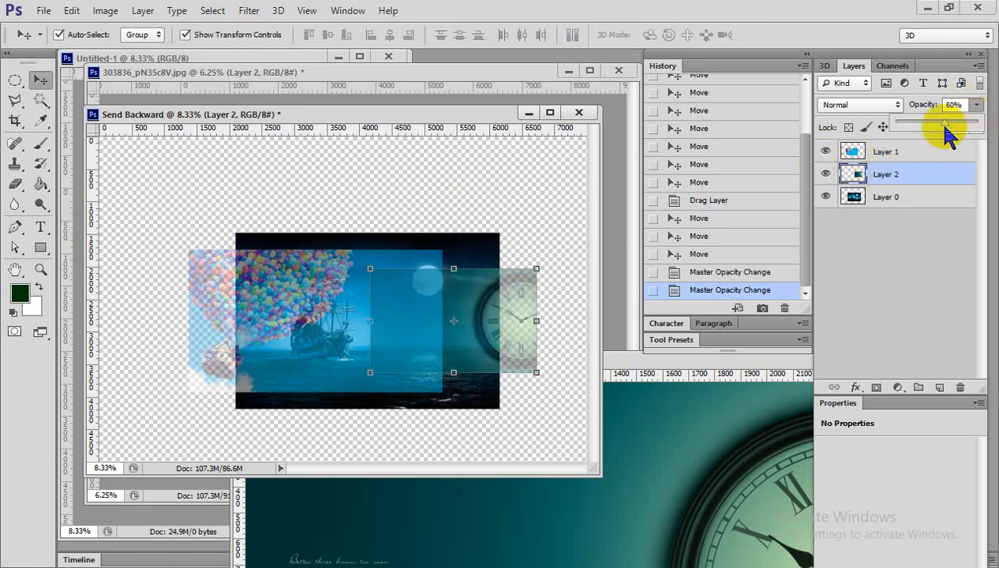
pyautogui.click(573, 205)
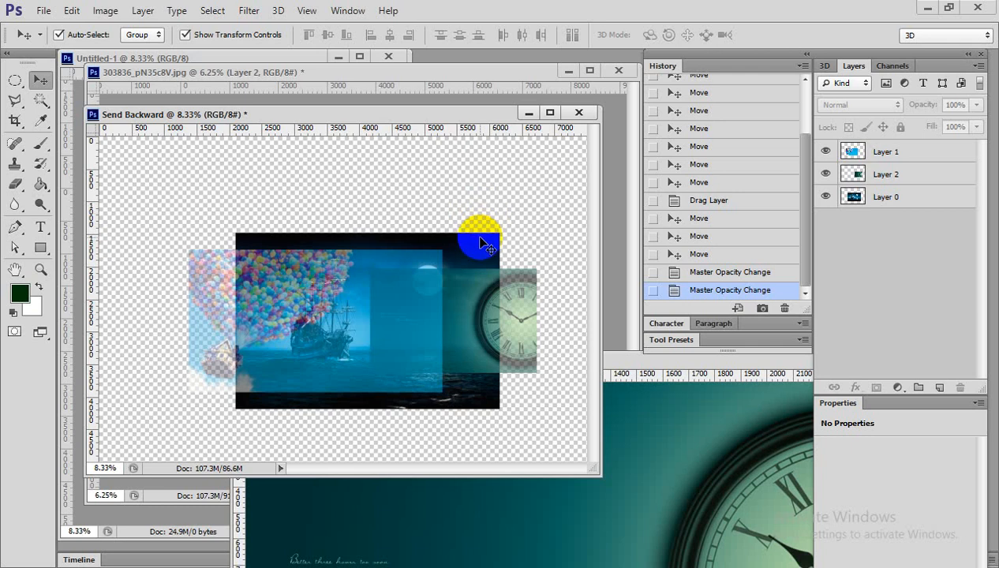
# - Undo both layer opacity changes and the last move of the balloon image
pyautogui.hotkey('ctrl', 'alt', 'z')
pyautogui.hotkey('ctrl', 'alt', 'z')
pyautogui.hotkey('ctrl', 'alt', 'z')
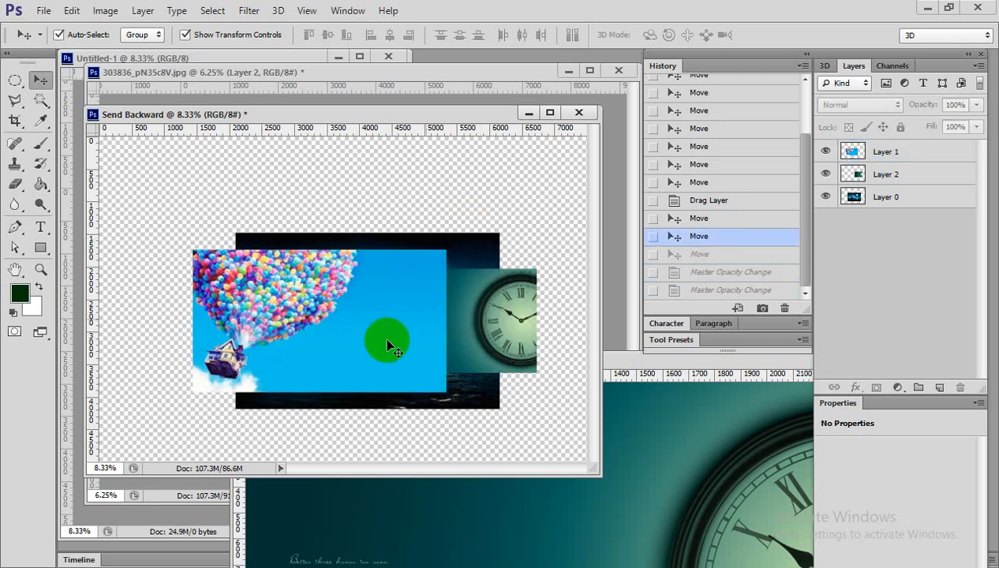
# - Apply the Dissolve blending mode to the balloon image layer and replace it with Darken
pyautogui.click(387, 344)
pyautogui.click(841, 106)
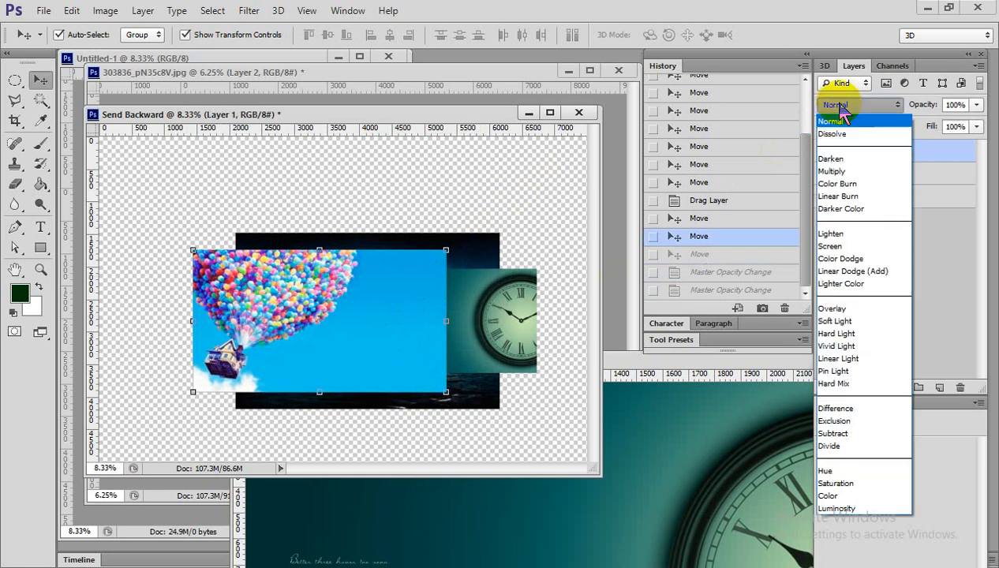
pyautogui.click(838, 111)
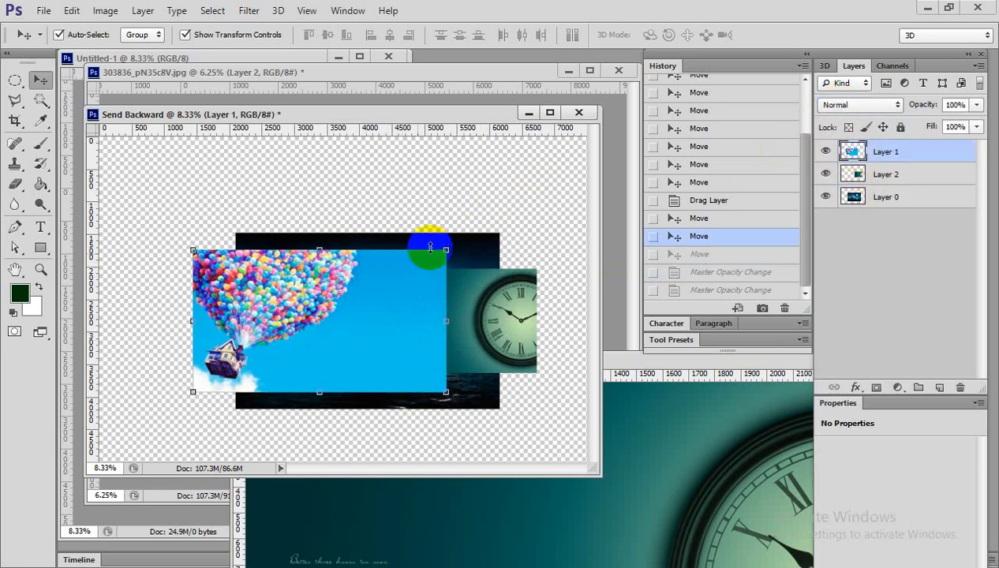
pyautogui.click(890, 107)
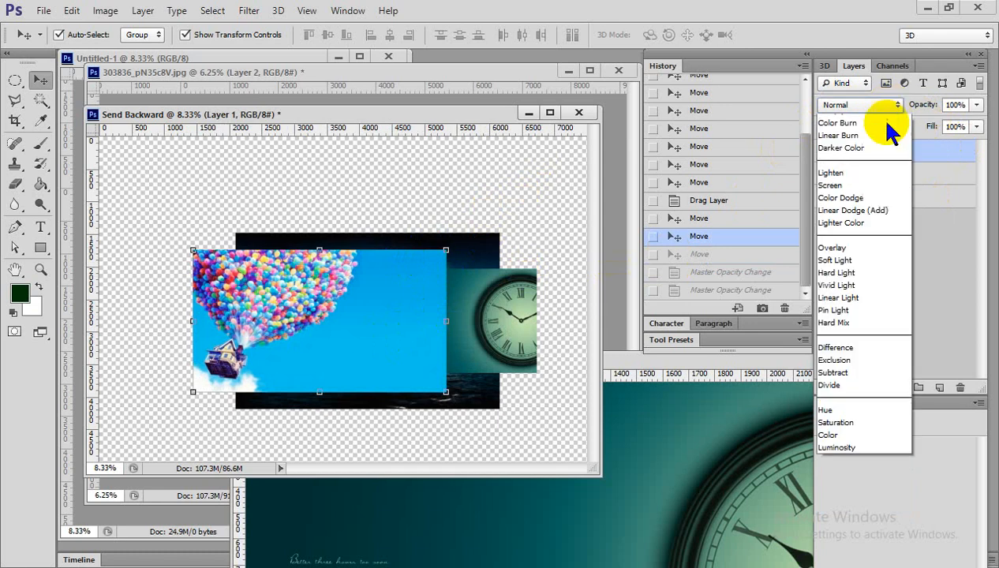
pyautogui.scroll(2, 889, 131)
pyautogui.click(889, 136)
pyautogui.click(876, 104)
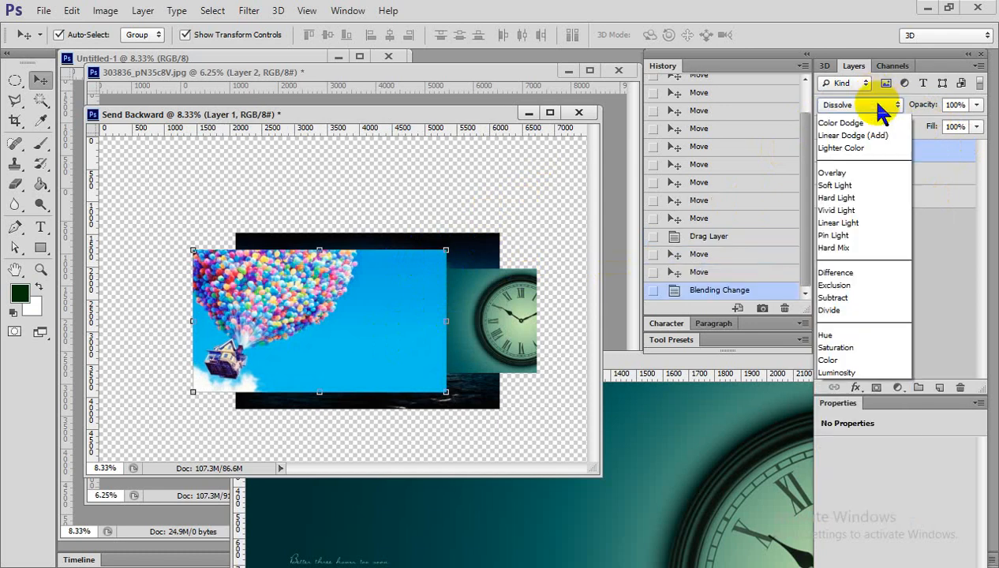
pyautogui.scroll(3, 884, 126)
pyautogui.click(888, 158)
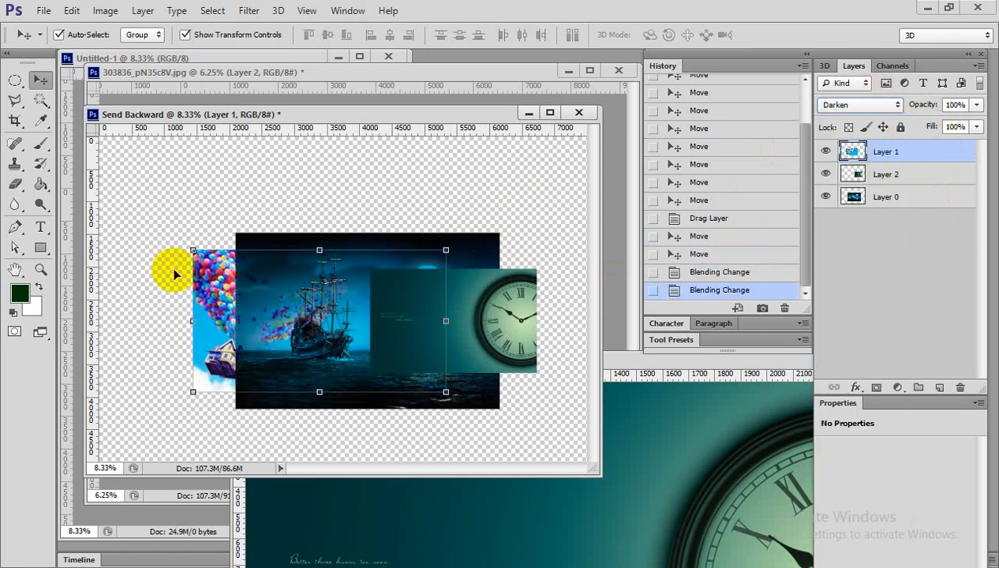
# - Set the balloon image layer's blending mode to Color Burn
pyautogui.keyDown('ctrl'); pyautogui.click(303, 399); pyautogui.keyUp('ctrl')
pyautogui.keyDown('ctrl'); pyautogui.click(302, 399); pyautogui.keyUp('ctrl')
pyautogui.moveTo(340, 308); pyautogui.dragTo(433, 396)
pyautogui.keyDown('alt'); pyautogui.click(399, 342); pyautogui.keyUp('alt')
pyautogui.moveTo(400, 342); pyautogui.dragTo(333, 304)
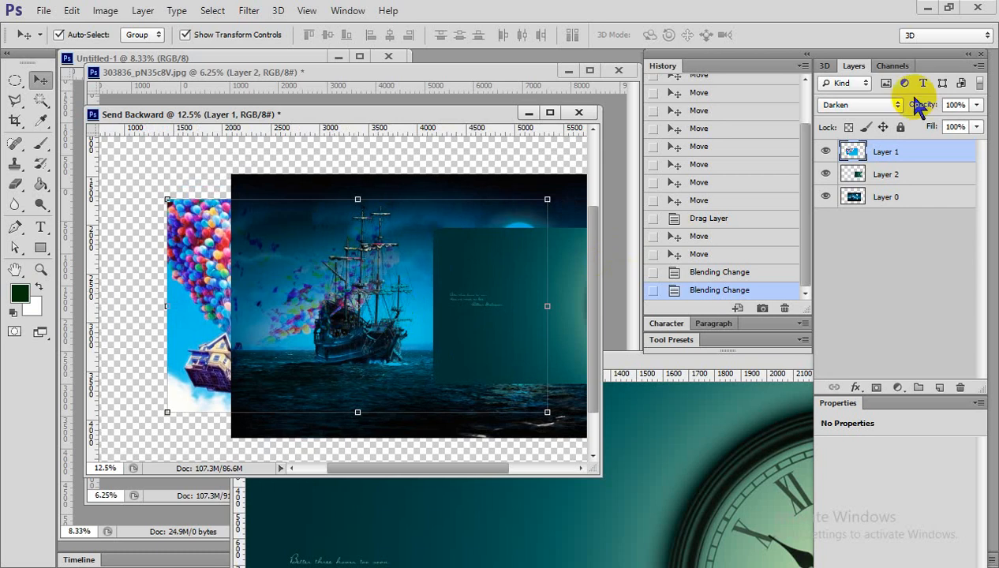
pyautogui.click(890, 110)
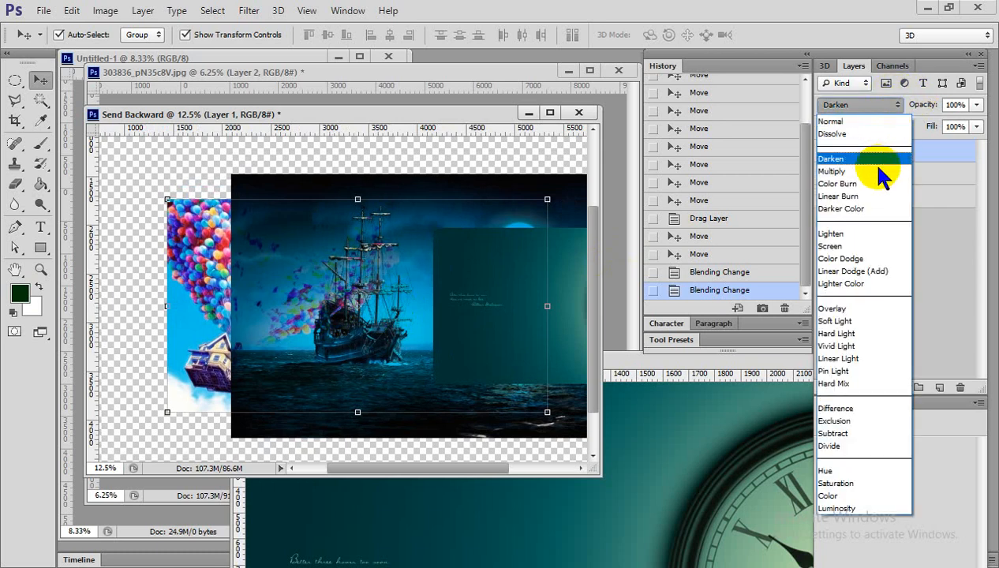
pyautogui.click(867, 187)
# - Select the clock image layer, try the Color Burn blending mode on it, and set it to Overlay
pyautogui.click(884, 174)
pyautogui.click(876, 105)
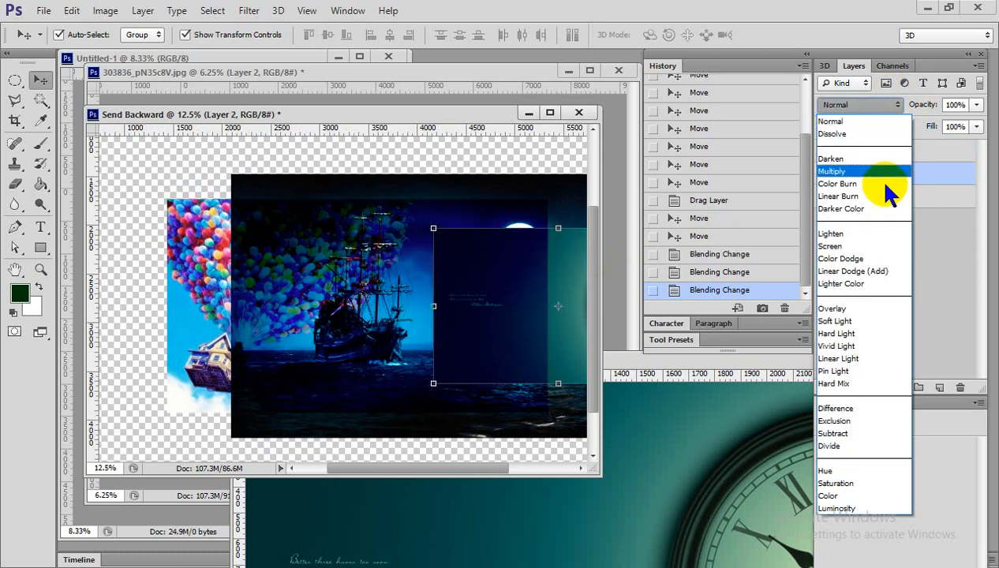
pyautogui.click(882, 187)
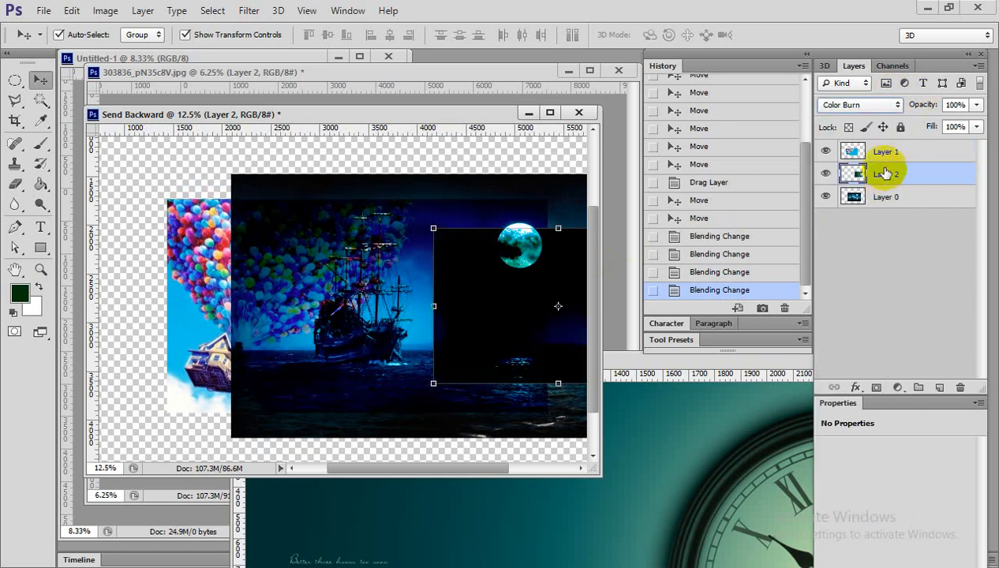
pyautogui.click(856, 104)
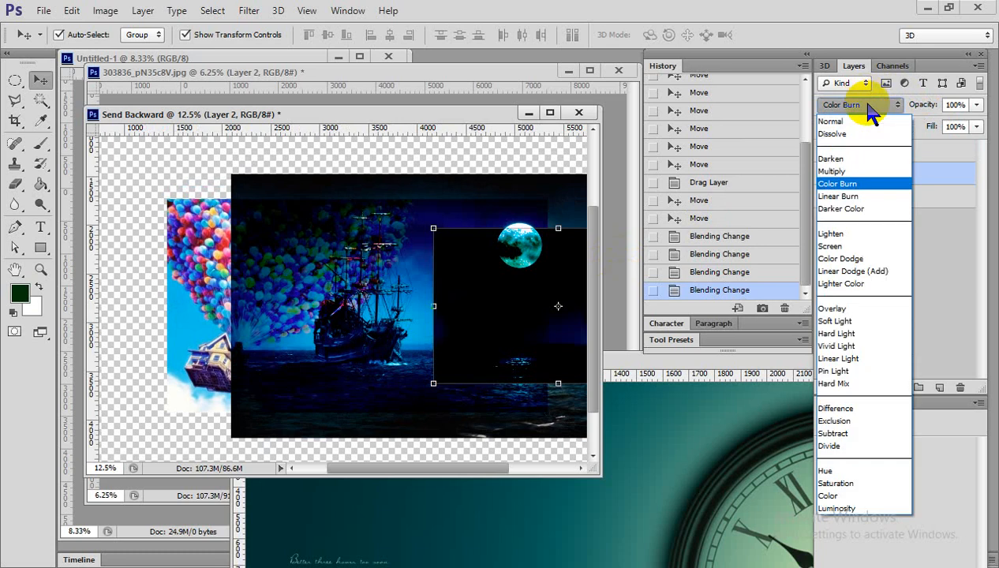
pyautogui.click(858, 311)
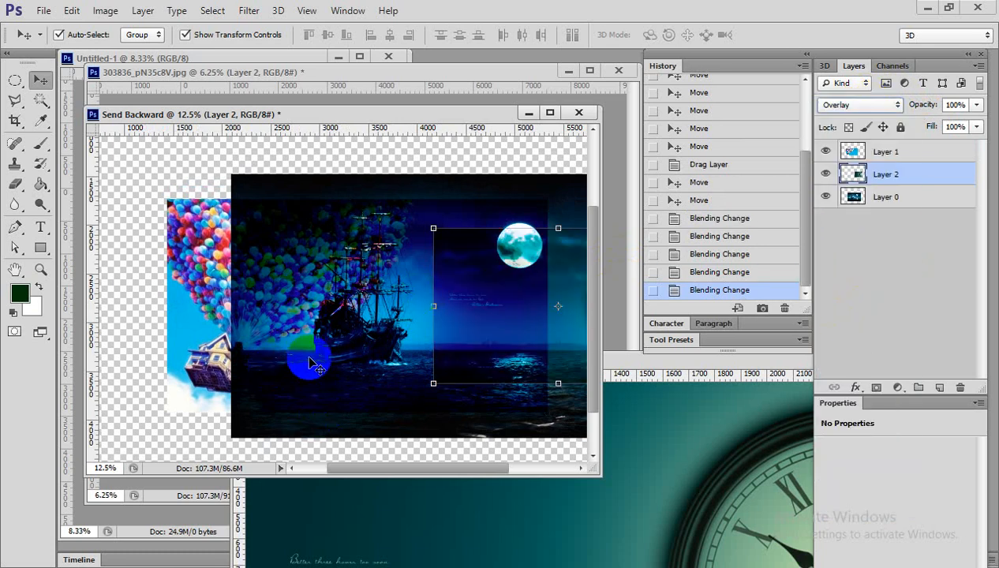
# - Move the balloon image up and left of the ship image and set its blending mode to Normal
pyautogui.keyDown('alt'); pyautogui.click(416, 312); pyautogui.keyUp('alt')
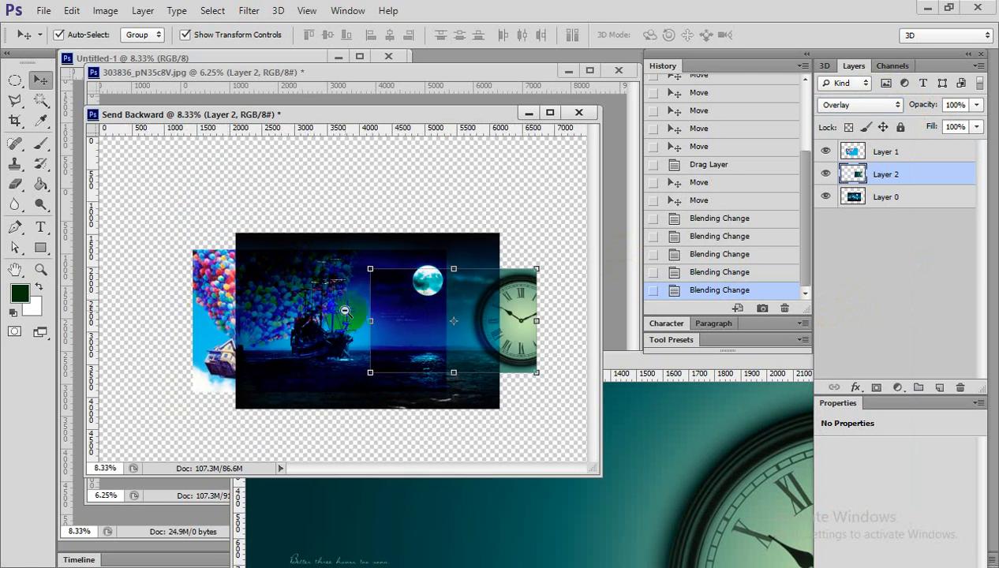
pyautogui.keyDown('alt'); pyautogui.click(237, 306); pyautogui.keyUp('alt')
pyautogui.moveTo(247, 309); pyautogui.dragTo(198, 258)
pyautogui.click(874, 109)
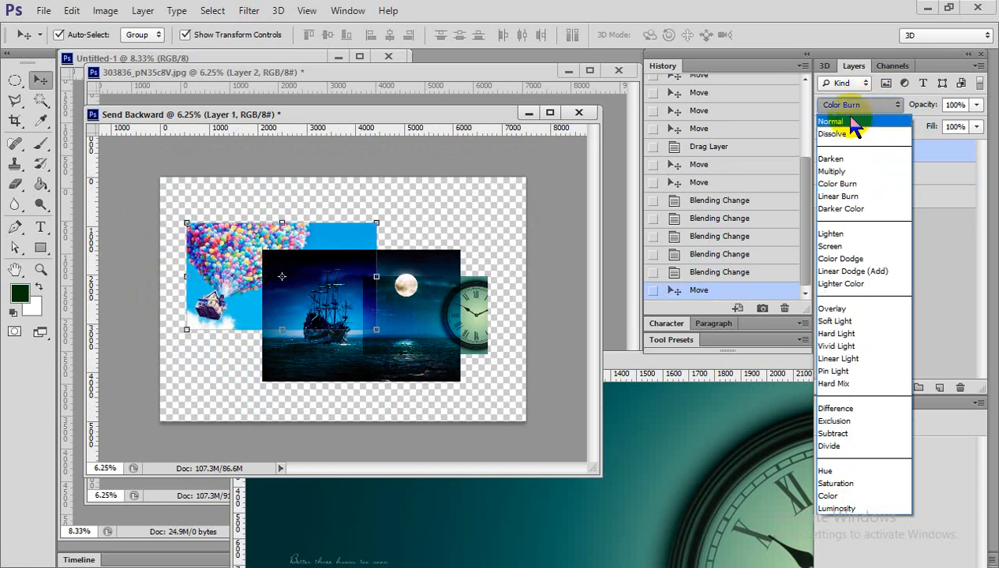
pyautogui.click(843, 125)
# - Stretch the balloon image downward to a height of about 103% with Free Transform and apply it
pyautogui.moveTo(326, 334); pyautogui.dragTo(326, 337)
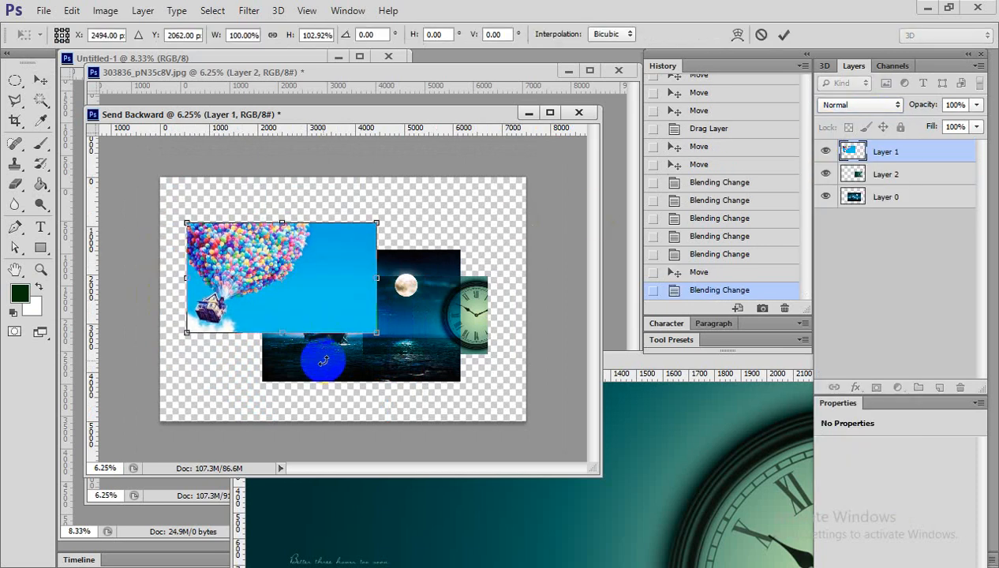
pyautogui.press('Return')
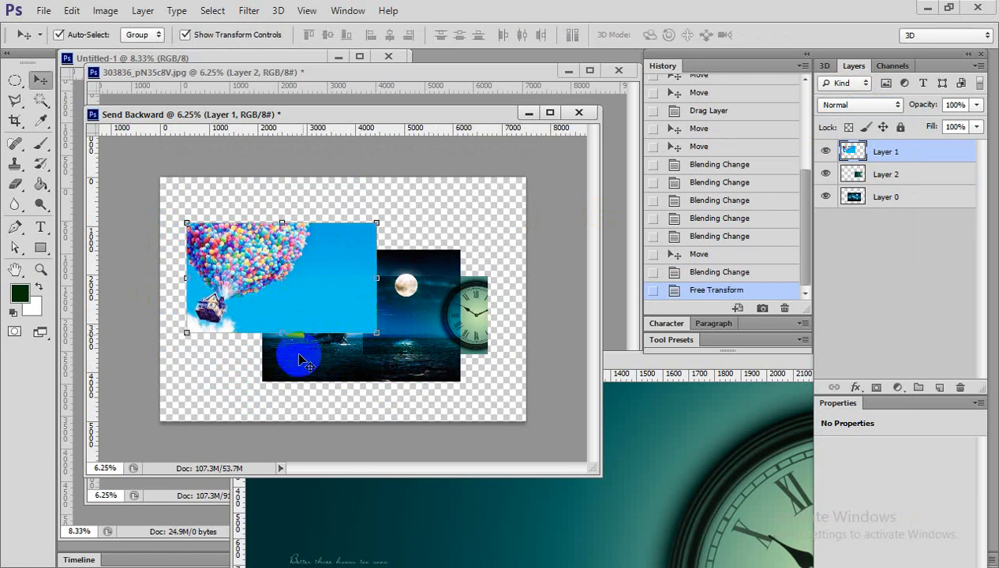
pyautogui.click(278, 323)
# - Shift the ship image left and slightly down, and scale it about its centre to less than half its size
pyautogui.moveTo(321, 350); pyautogui.dragTo(270, 361)
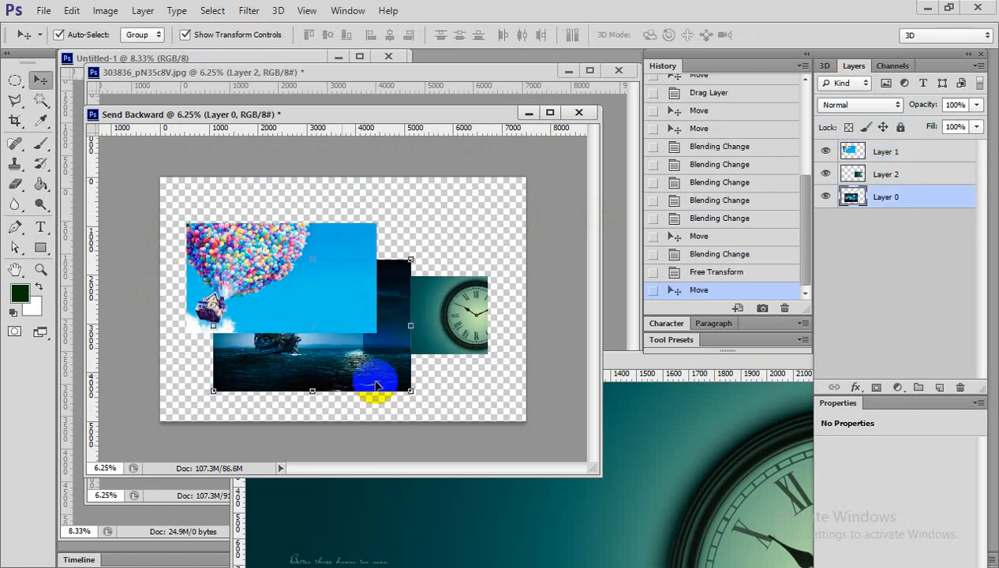
pyautogui.moveTo(410, 392); pyautogui.dragTo(347, 363)
pyautogui.press('Return')
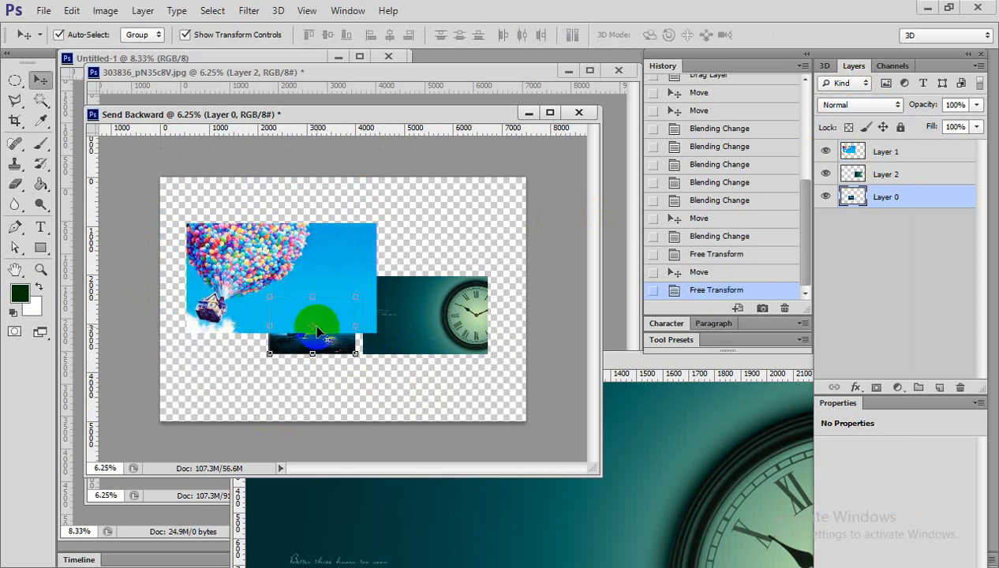
# - Bring the ship image layer to the front of the stack and move the ship up onto the balloon image's blue sky
pyautogui.hotkey('ctrl', ']')
pyautogui.click(356, 392)
pyautogui.click(335, 354)
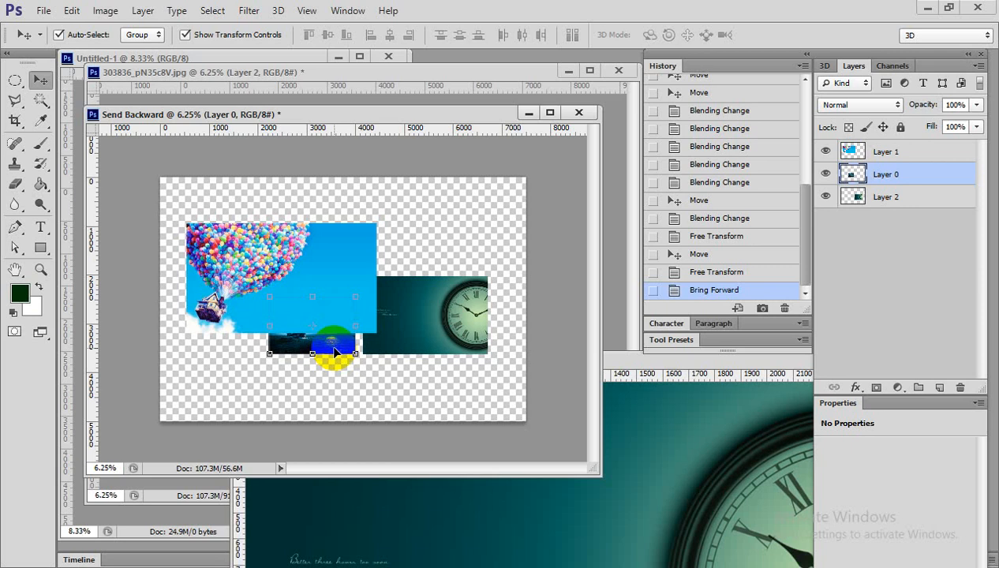
pyautogui.hotkey('ctrl', 'shift', ']')
pyautogui.moveTo(335, 354); pyautogui.dragTo(344, 316)
# - Examine the balloon image up close, ending on the ship image overlapping its blue sky
pyautogui.moveTo(222, 230); pyautogui.dragTo(448, 357)
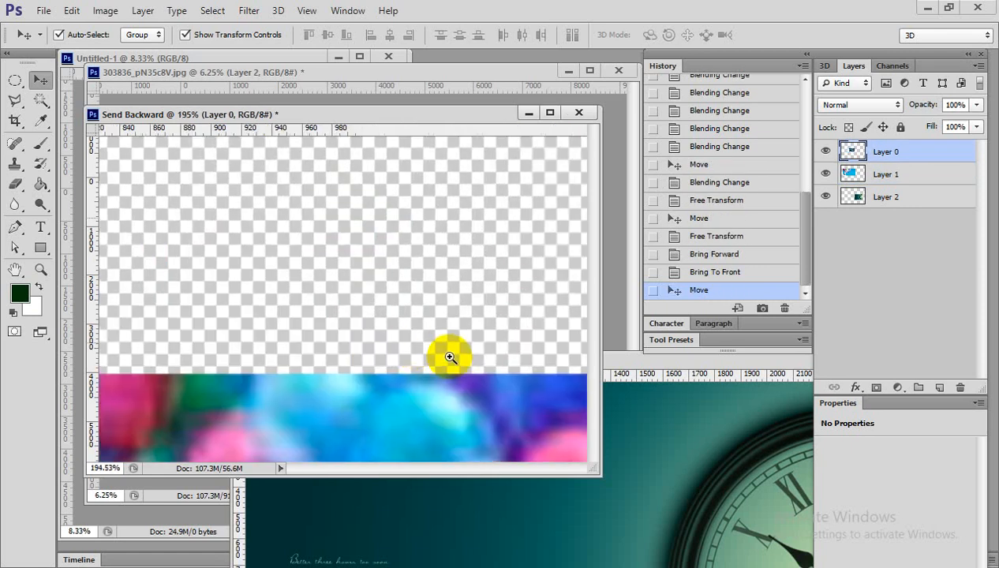
pyautogui.keyDown('alt'); pyautogui.click(473, 378); pyautogui.keyUp('alt')
pyautogui.keyDown('alt'); pyautogui.click(473, 378); pyautogui.keyUp('alt')
pyautogui.moveTo(480, 417); pyautogui.dragTo(447, 345)
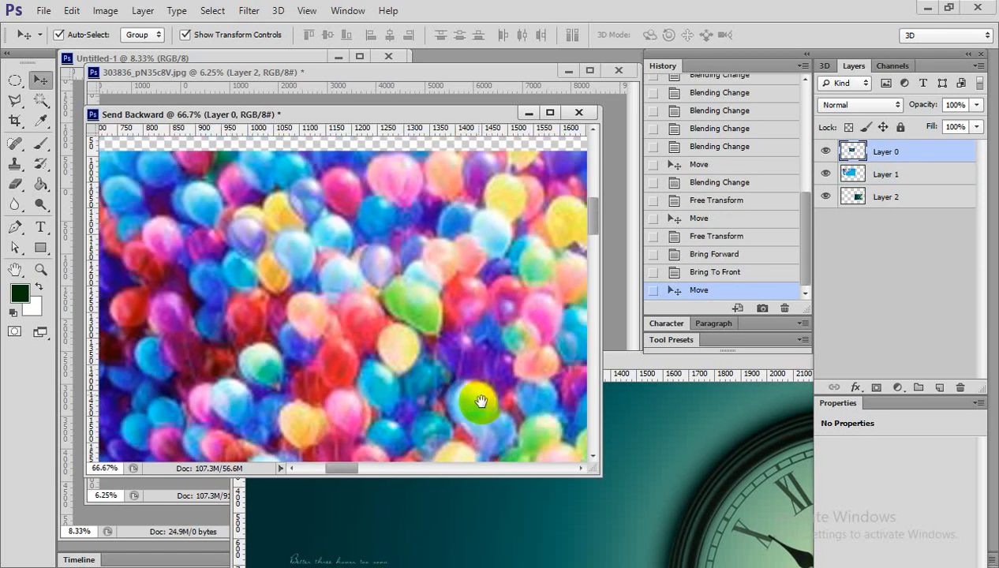
pyautogui.keyDown('alt'); pyautogui.click(480, 401); pyautogui.keyUp('alt')
pyautogui.moveTo(441, 383); pyautogui.dragTo(280, 207)
pyautogui.keyDown('alt'); pyautogui.click(458, 376); pyautogui.keyUp('alt')
pyautogui.keyDown('alt'); pyautogui.click(457, 376); pyautogui.keyUp('alt')
pyautogui.keyDown('alt'); pyautogui.click(458, 377); pyautogui.keyUp('alt')
pyautogui.moveTo(523, 368); pyautogui.dragTo(183, 310)
pyautogui.moveTo(354, 370); pyautogui.dragTo(390, 267)
pyautogui.moveTo(322, 276); pyautogui.dragTo(427, 375)
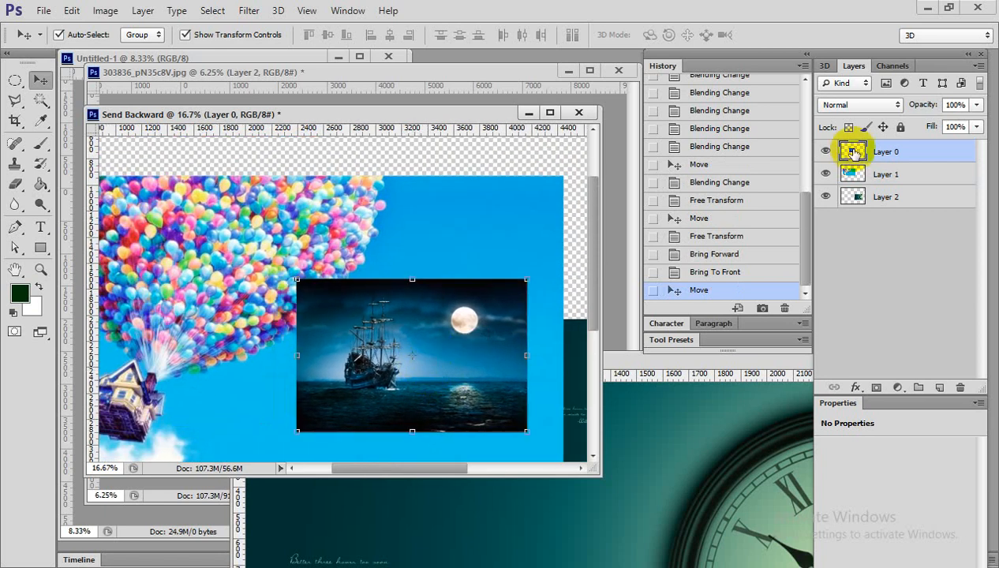
# - Try the ship layer at 44% opacity, and restore it to 100%
pyautogui.click(976, 104)
pyautogui.moveTo(974, 125); pyautogui.dragTo(933, 124)
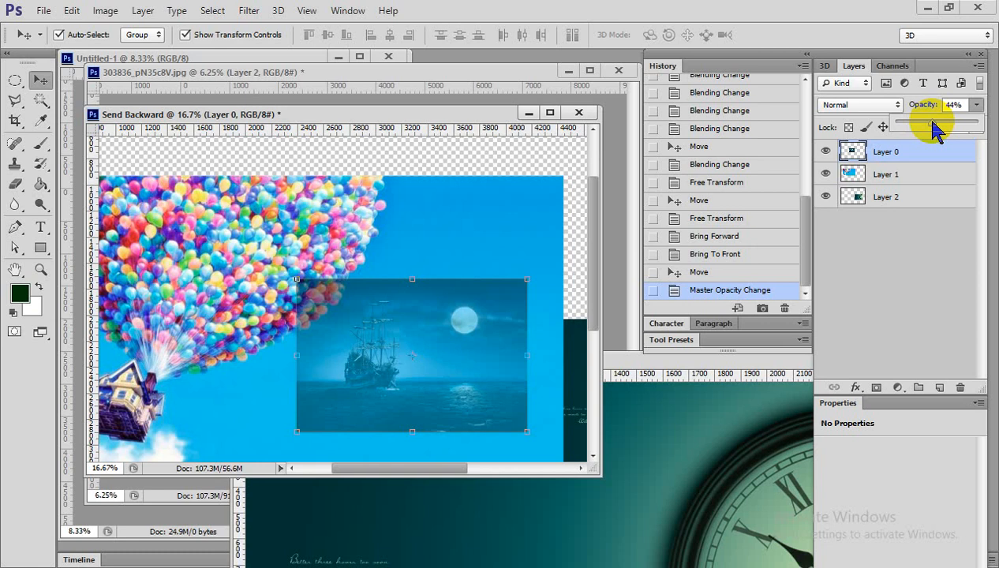
pyautogui.moveTo(934, 130); pyautogui.dragTo(977, 126)
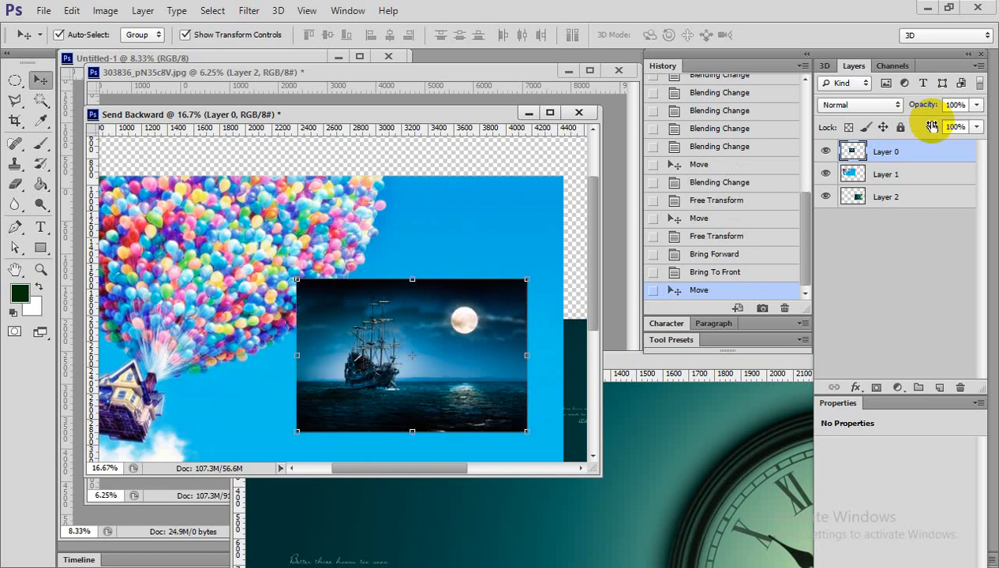
# - Set the ship layer's blending mode to Overlay and select the balloon image layer
pyautogui.click(898, 105)
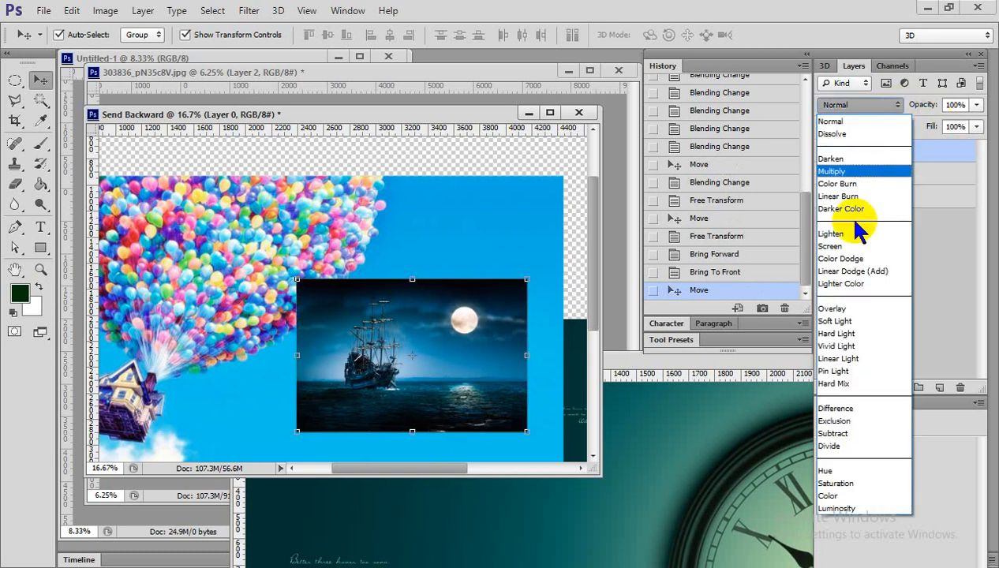
pyautogui.click(851, 309)
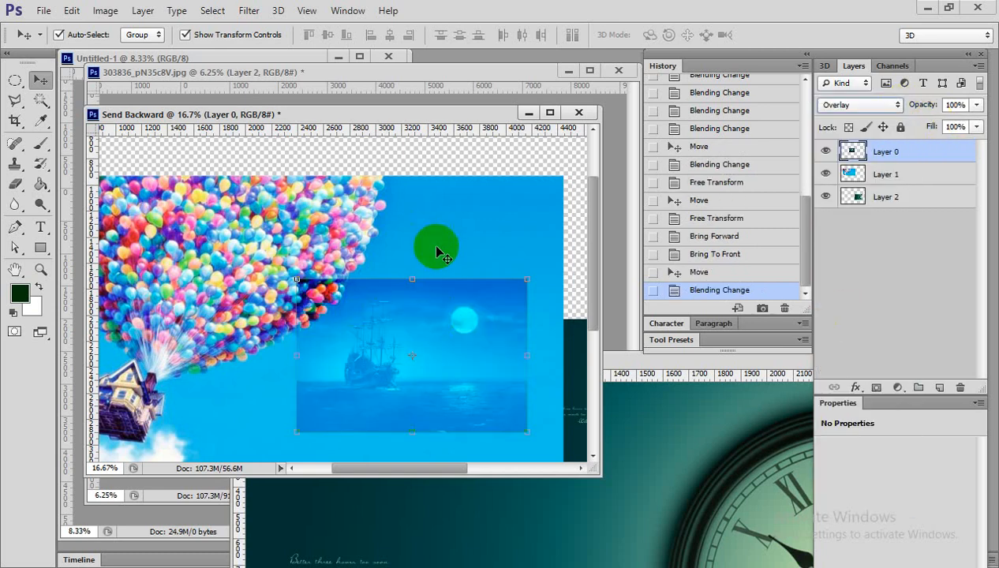
pyautogui.click(387, 278)
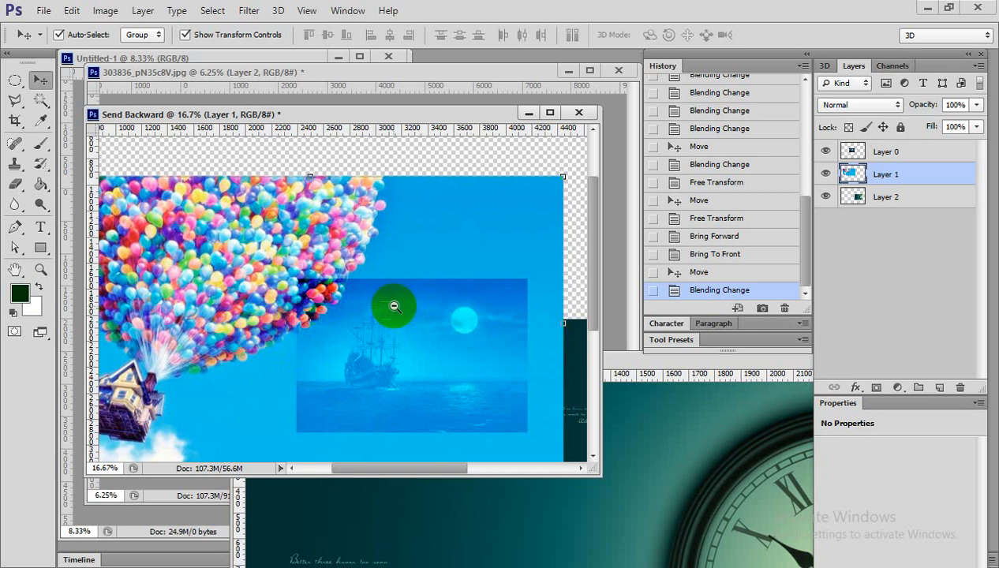
# - Move the clock image onto the balloon image and bring its layer to the front
pyautogui.hotkey('ctrl', '-')
pyautogui.hotkey('ctrl', '-')
pyautogui.moveTo(475, 350); pyautogui.dragTo(276, 298)
pyautogui.hotkey('ctrl', 'shift', ']')
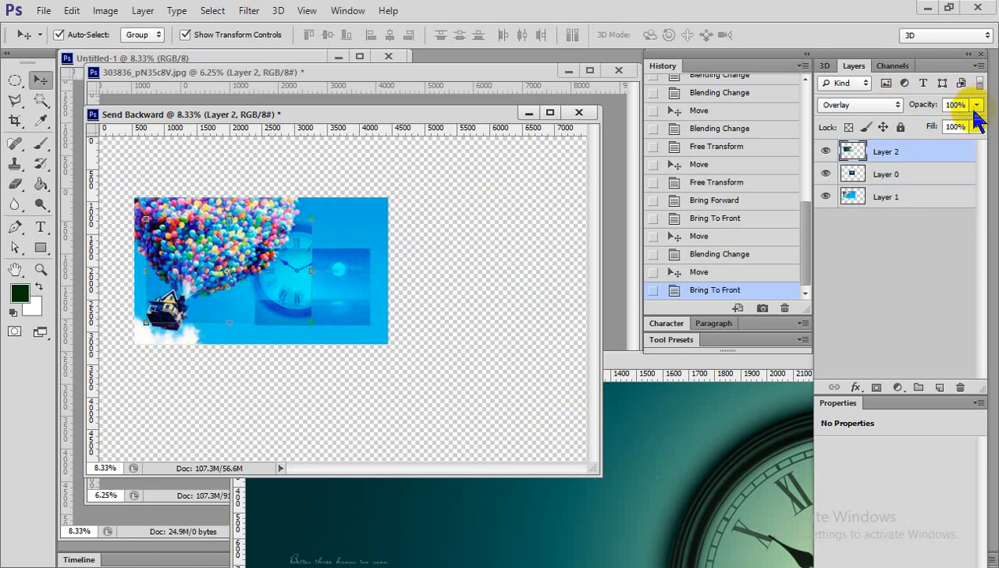
# - Move the clock image off the balloon image to the empty canvas below and right of it
pyautogui.moveTo(192, 285); pyautogui.dragTo(435, 363)
pyautogui.click(177, 295)
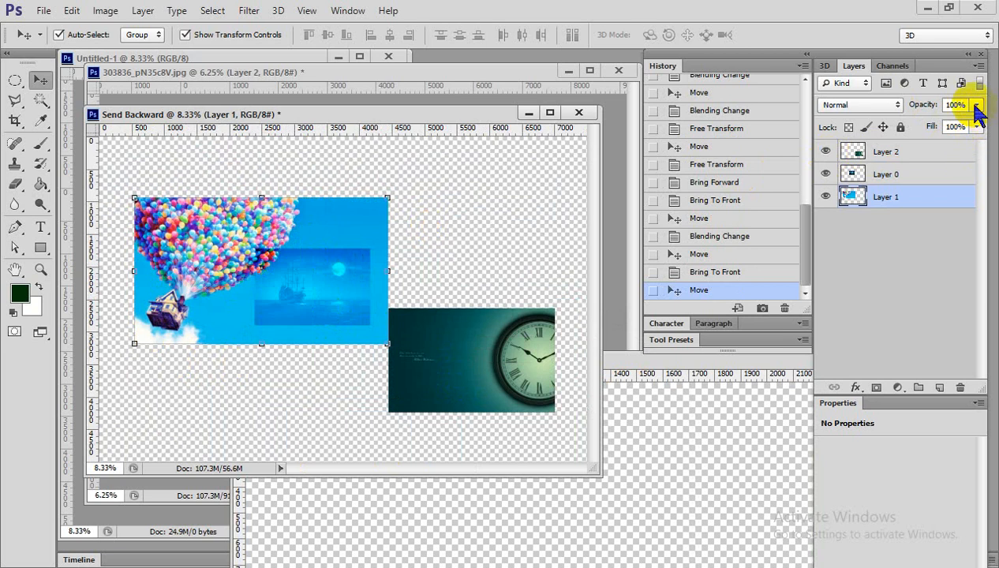
pyautogui.click(503, 332)
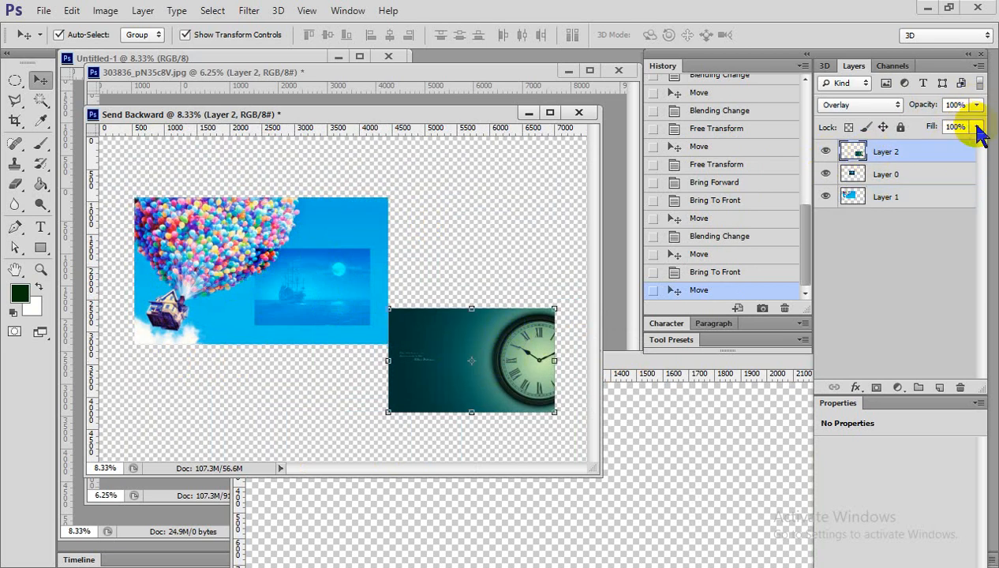
pyautogui.moveTo(427, 383); pyautogui.dragTo(425, 387)
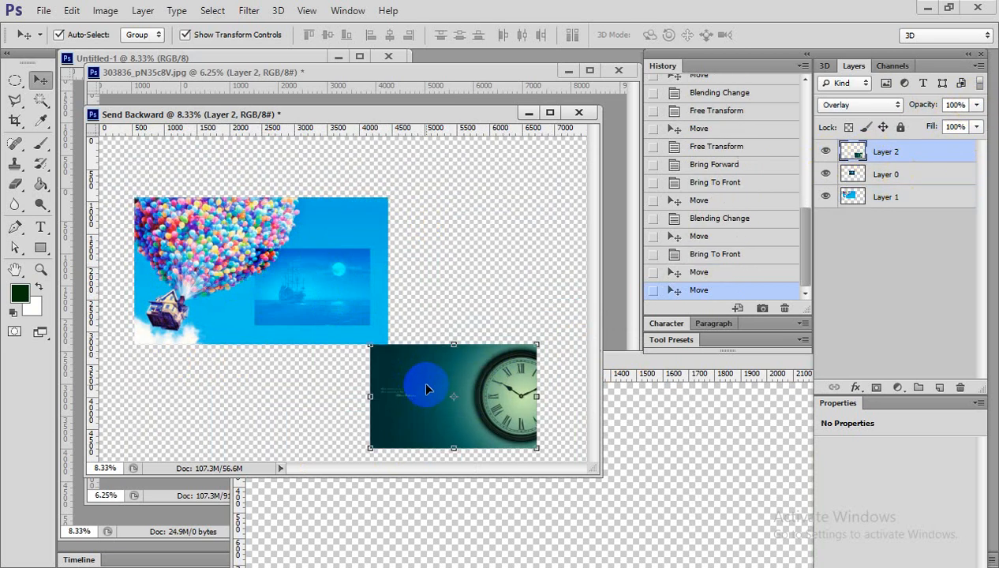
# - Delete the old clock layer and bring in a fresh copy from 163745_Qn6VktH.jpg, placing it over the balloons
pyautogui.click(677, 443)
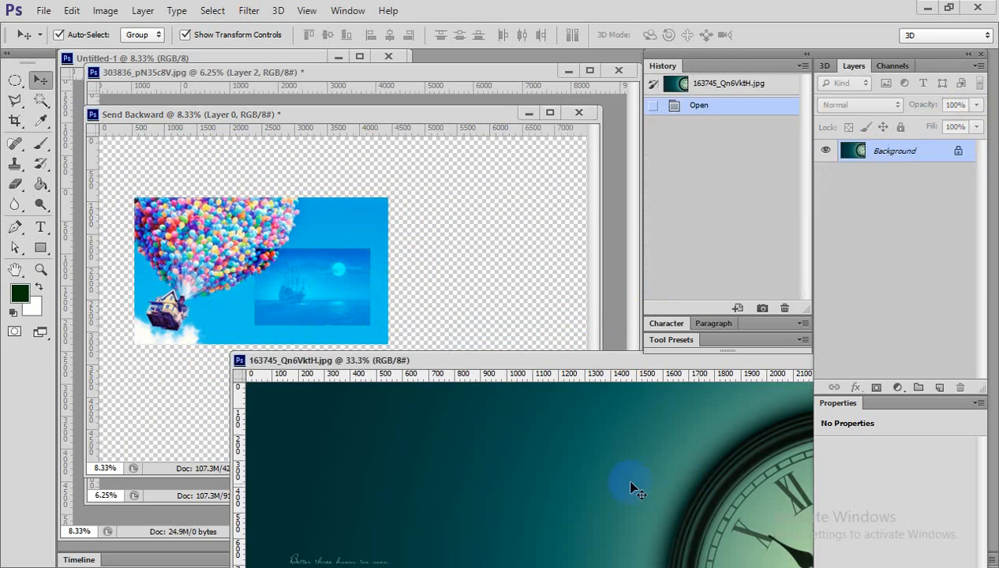
pyautogui.moveTo(636, 489); pyautogui.dragTo(371, 268)
pyautogui.moveTo(413, 301); pyautogui.dragTo(275, 278)
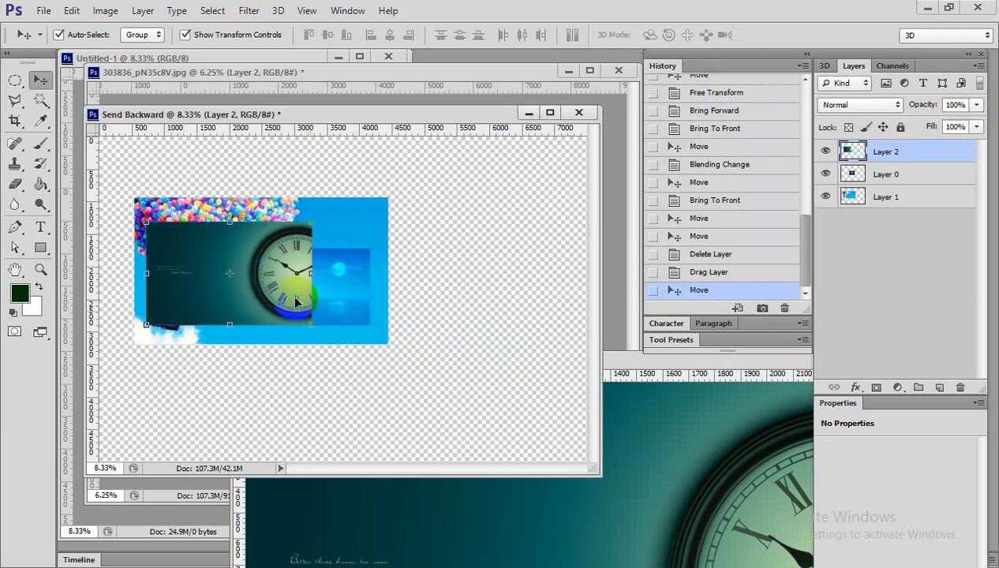
# - Scale the new clock image to about 62% and set its blending mode to Overlay
pyautogui.moveTo(313, 323); pyautogui.dragTo(221, 260)
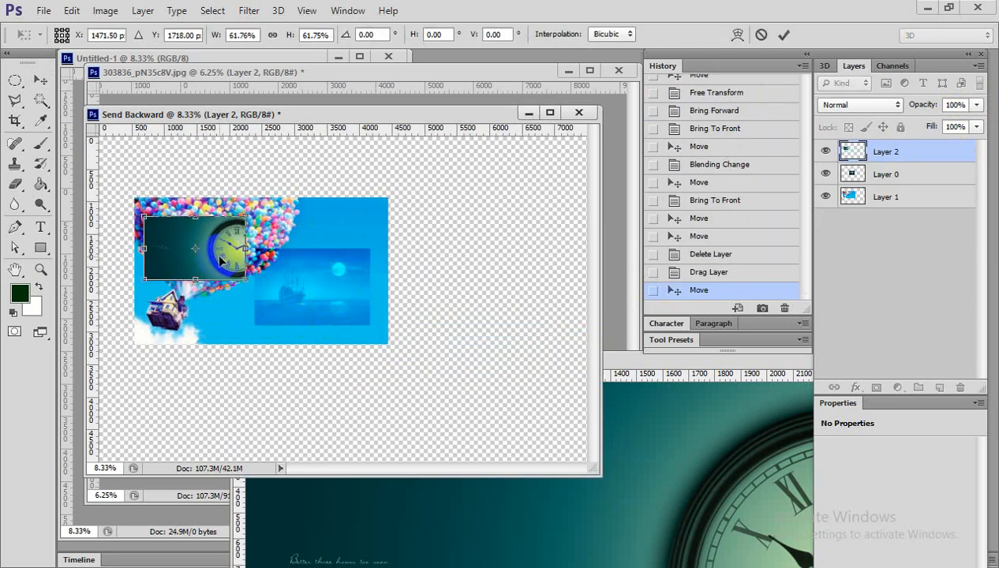
pyautogui.press('Return')
pyautogui.click(883, 105)
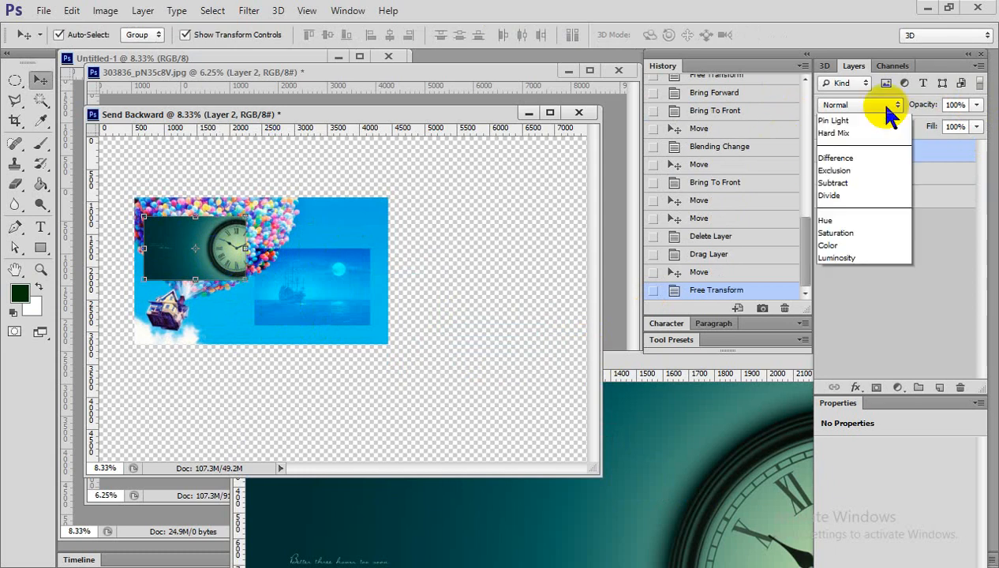
pyautogui.click(870, 312)
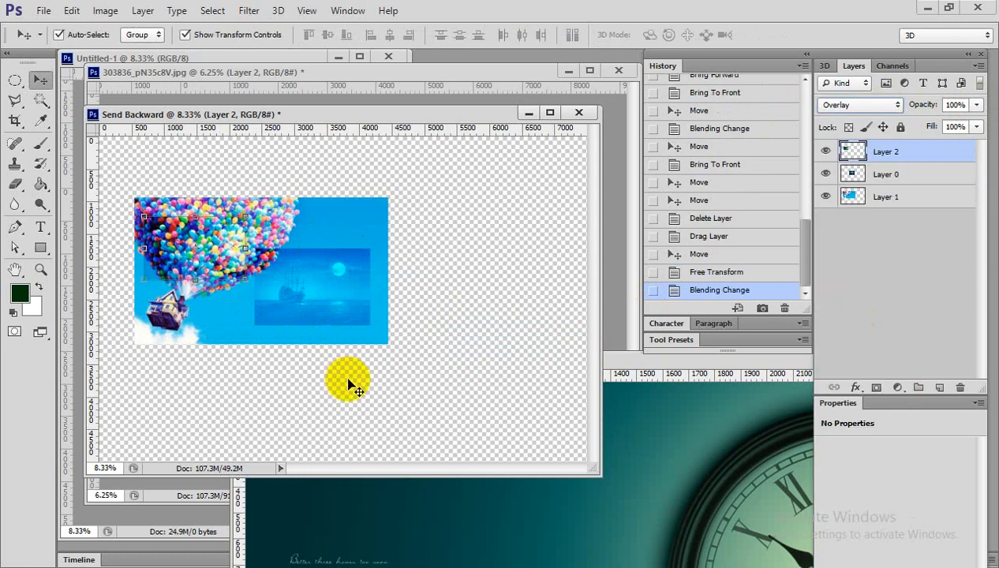
# - Move the clock image down over the flying house in the balloon image's lower-left corner and keep its layer selected
pyautogui.hotkey('ctrl', 'space')
pyautogui.click(254, 303)
pyautogui.click(254, 303)
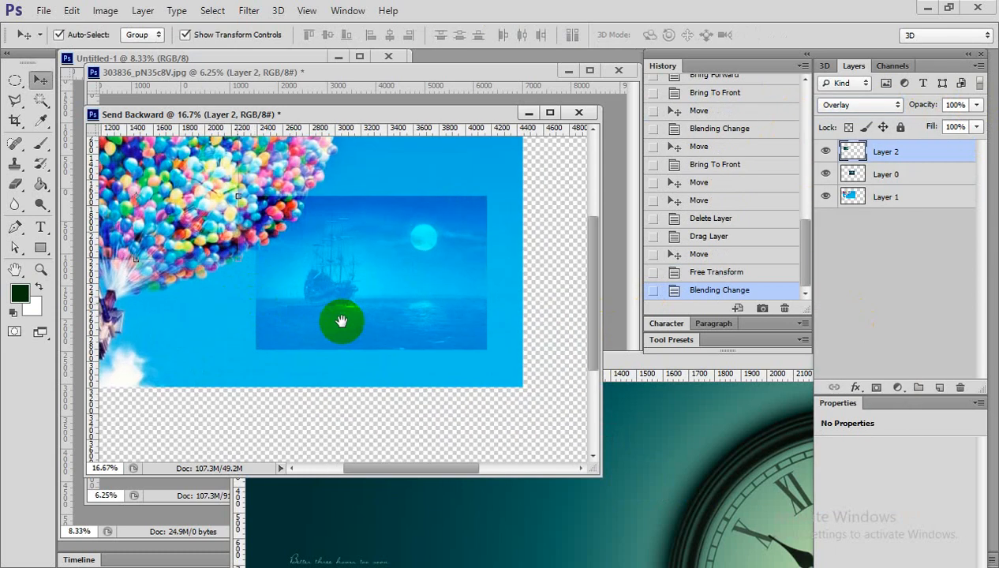
pyautogui.moveTo(341, 321); pyautogui.dragTo(384, 371)
pyautogui.moveTo(265, 241); pyautogui.dragTo(256, 363)
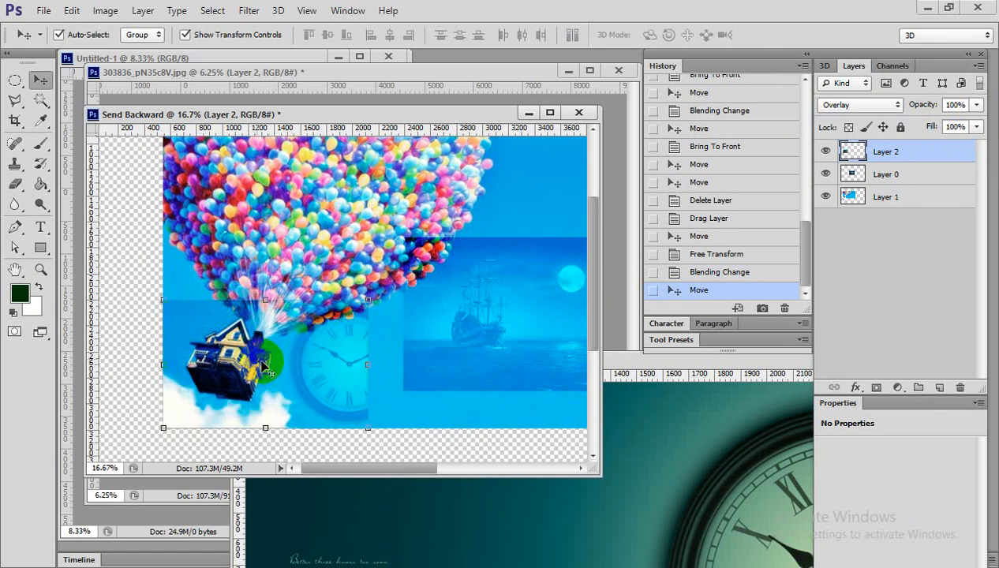
pyautogui.click(373, 381)
pyautogui.scroll(2, 297, 319)
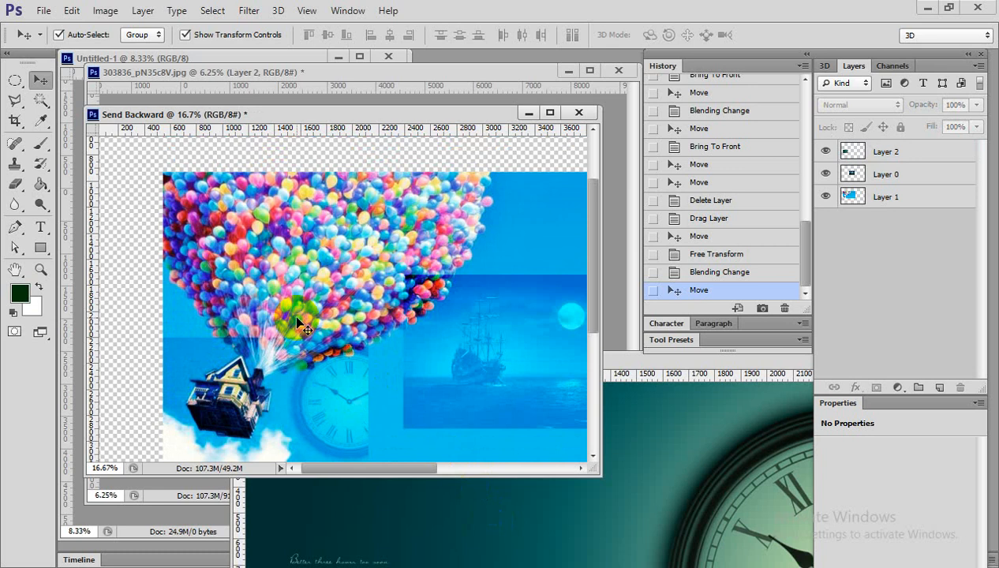
pyautogui.click(313, 401)
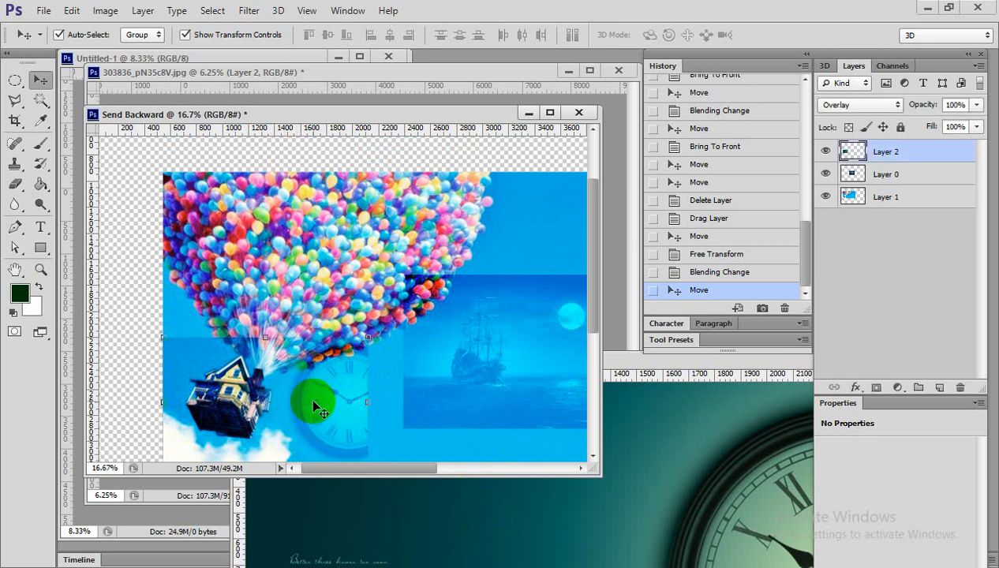
pyautogui.moveTo(313, 401); pyautogui.dragTo(325, 407)
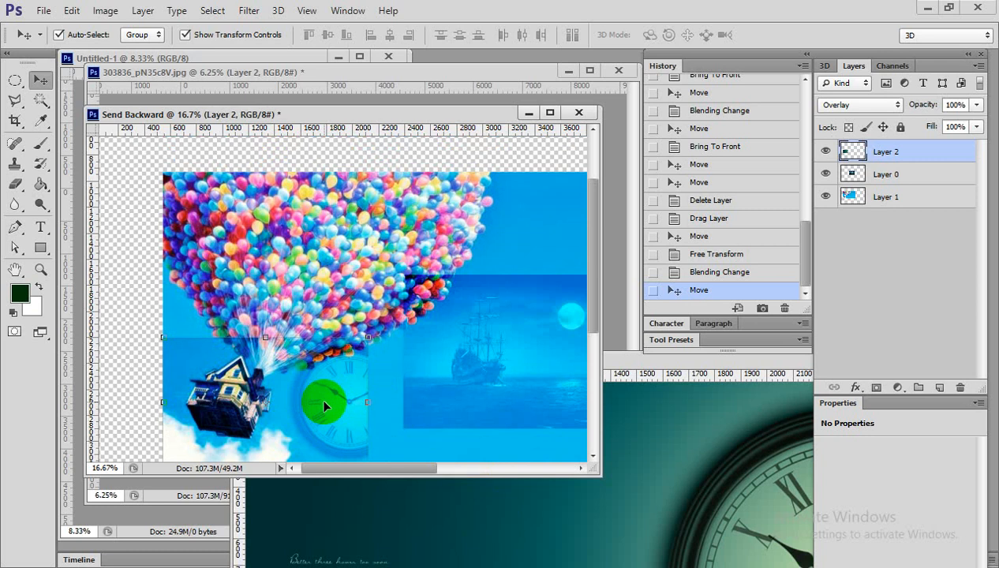
# - Try the Lighten, Screen and Difference blending modes on the clock layer
pyautogui.click(856, 104)
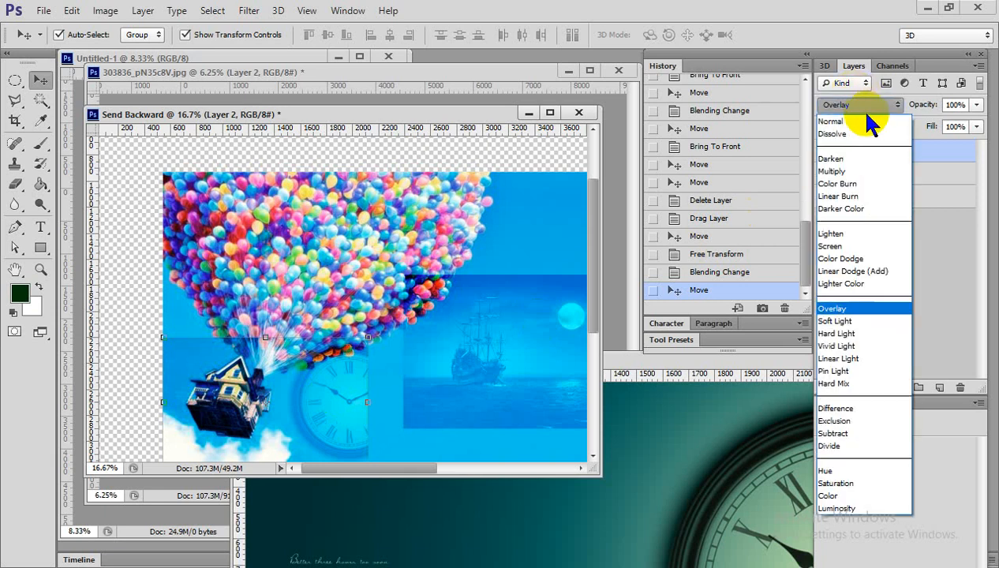
pyautogui.click(847, 233)
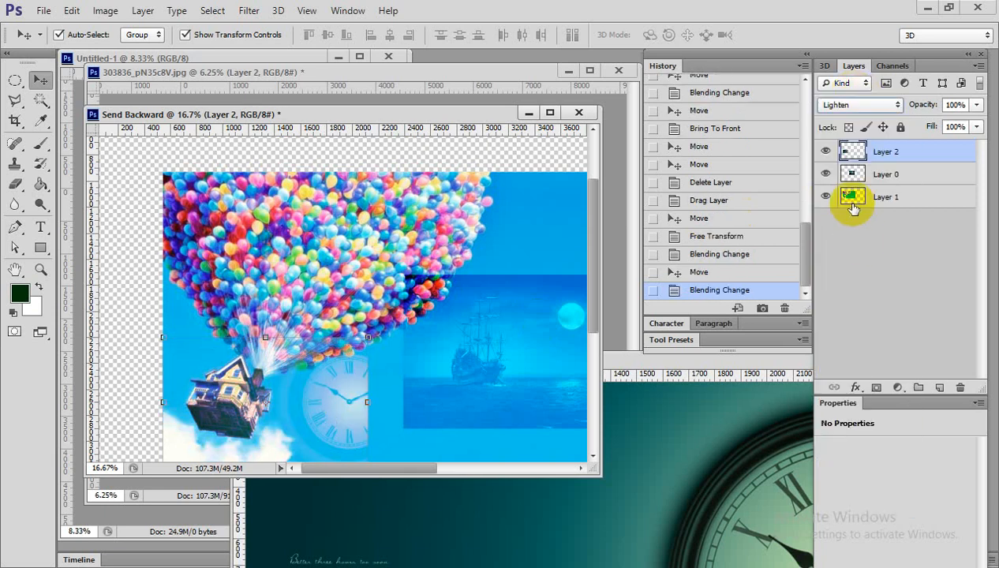
pyautogui.click(868, 107)
pyautogui.click(877, 243)
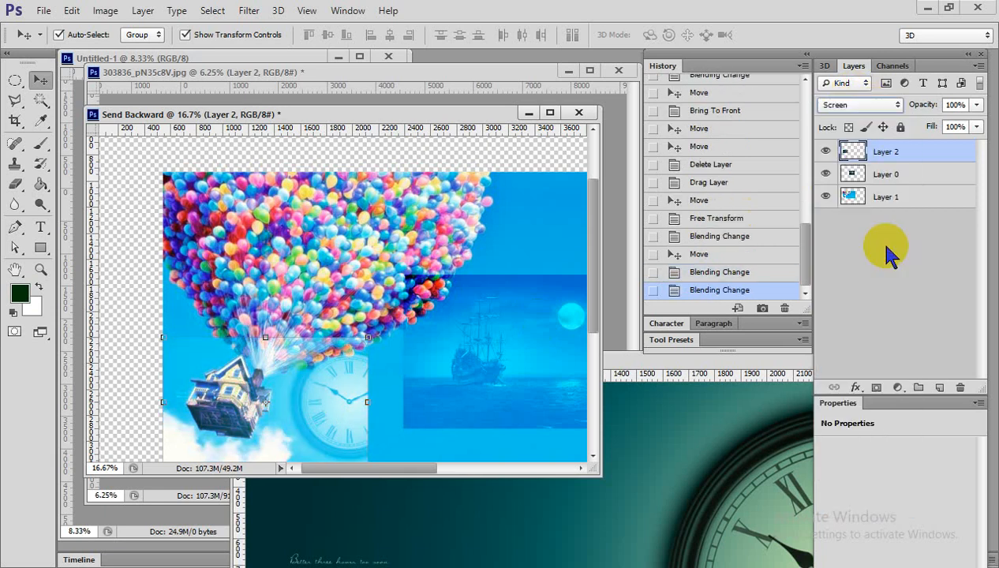
pyautogui.click(860, 105)
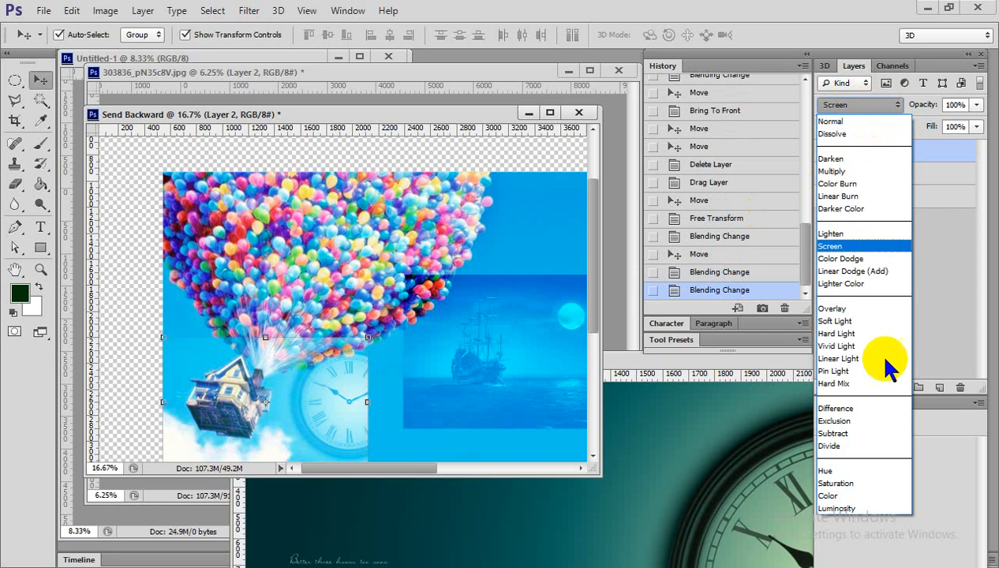
pyautogui.click(891, 409)
# - Set the clock layer's blending mode to Multiply and move the clock up over the balloons
pyautogui.click(857, 104)
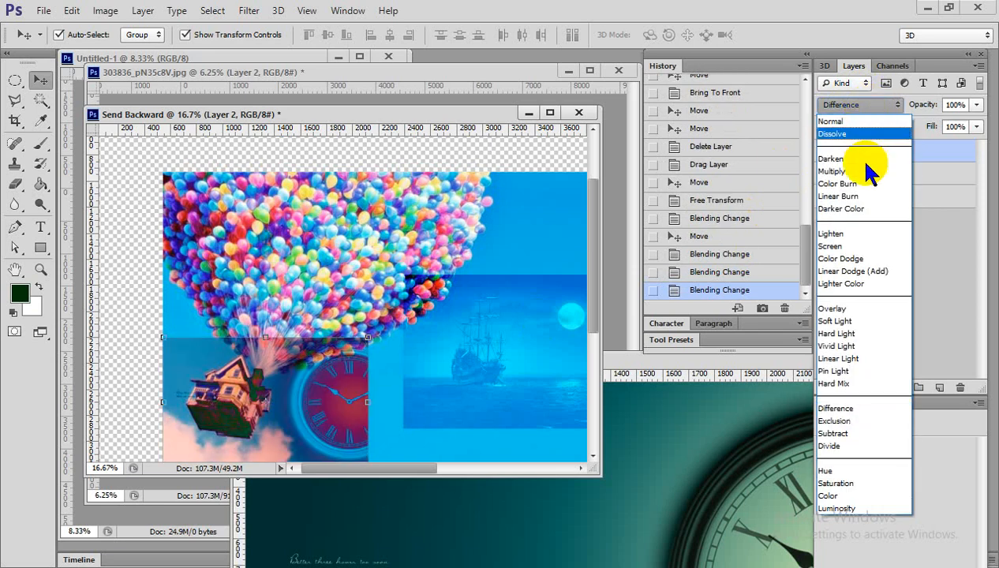
pyautogui.click(869, 171)
pyautogui.moveTo(275, 405); pyautogui.dragTo(312, 333)
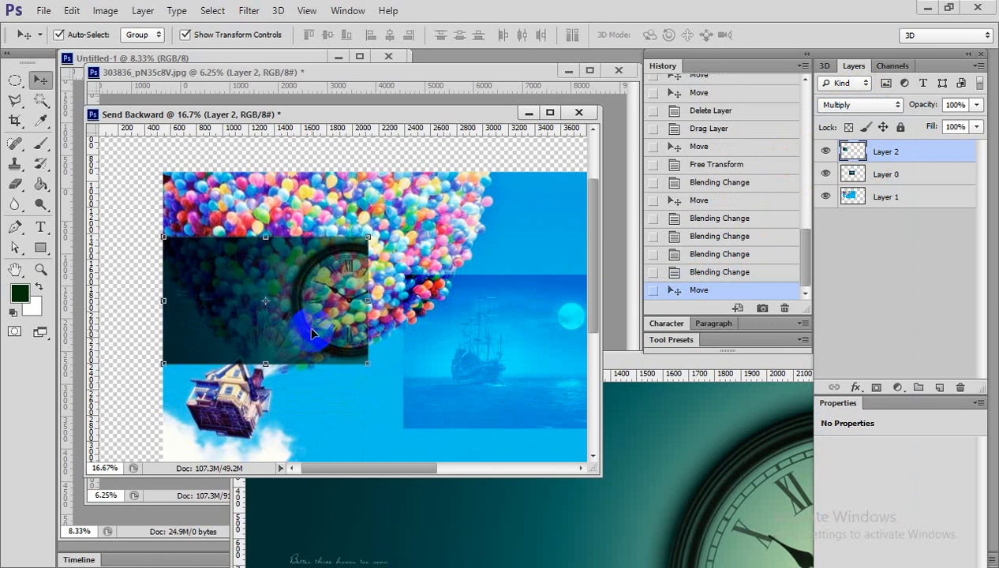
# - Select the balloon, ship and clock layers and move them together right and slightly down, toward the centre of the canvas
pyautogui.click(330, 435)
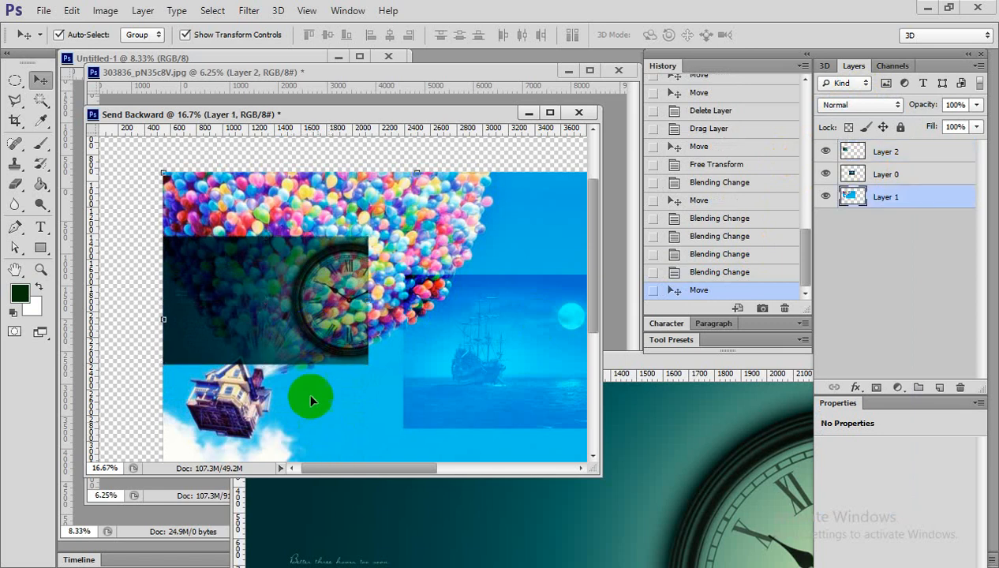
pyautogui.keyDown('ctrl'); pyautogui.keyDown('alt'); pyautogui.click(435, 330); pyautogui.keyUp('alt'); pyautogui.keyUp('ctrl')
pyautogui.keyDown('ctrl'); pyautogui.keyDown('alt'); pyautogui.click(435, 330); pyautogui.keyUp('alt'); pyautogui.keyUp('ctrl')
pyautogui.click(436, 332)
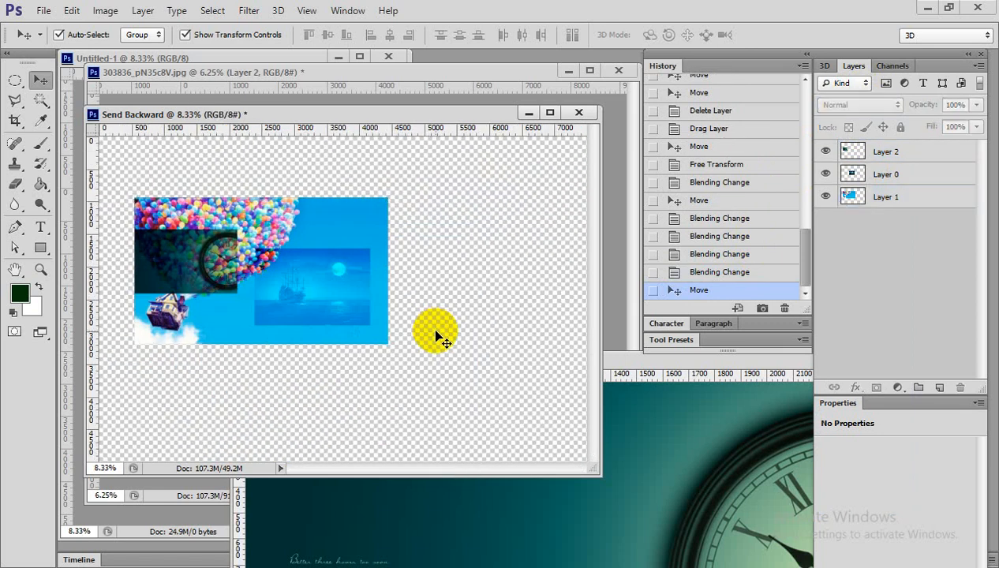
pyautogui.keyDown('ctrl'); pyautogui.keyDown('alt'); pyautogui.click(435, 330); pyautogui.keyUp('alt'); pyautogui.keyUp('ctrl')
pyautogui.click(433, 328)
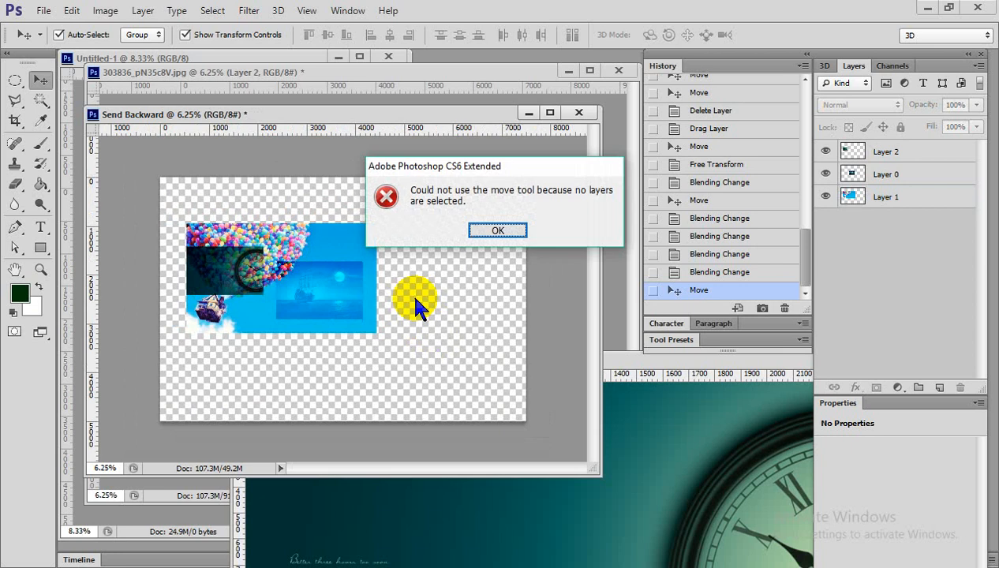
pyautogui.click(498, 230)
pyautogui.click(228, 261)
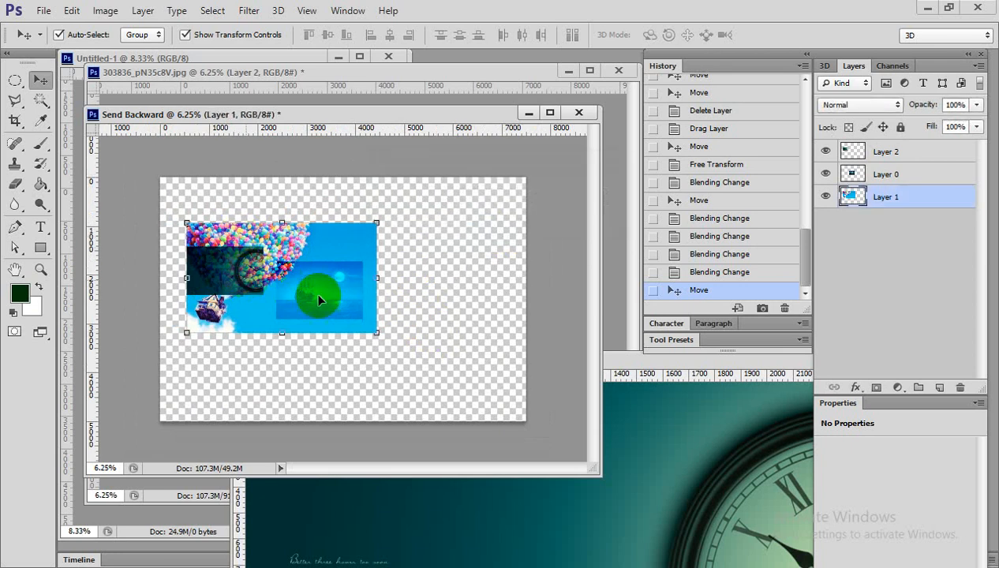
pyautogui.keyDown('shift'); pyautogui.click(921, 174); pyautogui.keyUp('shift')
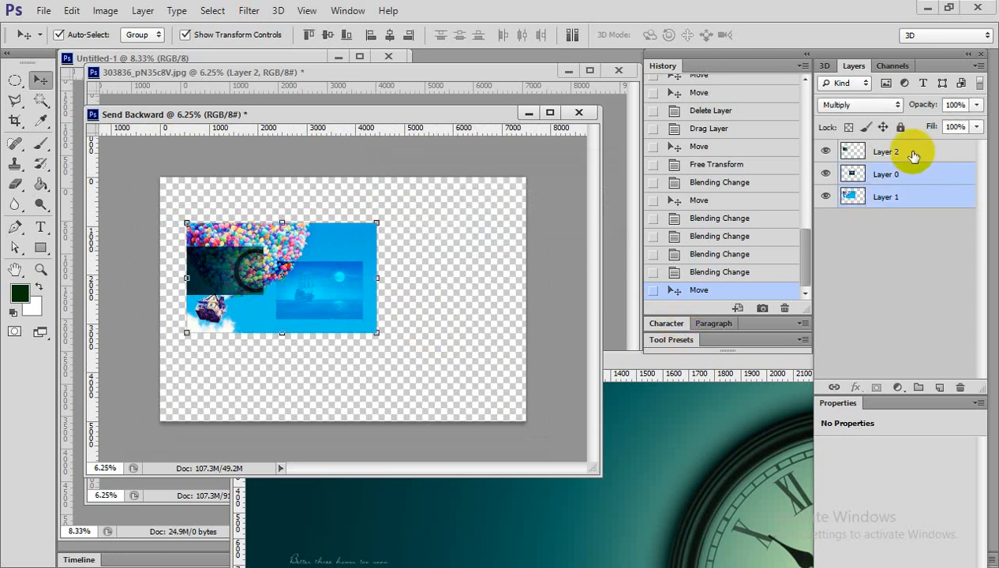
pyautogui.keyDown('shift'); pyautogui.click(913, 156); pyautogui.keyUp('shift')
pyautogui.moveTo(370, 284); pyautogui.dragTo(431, 297)
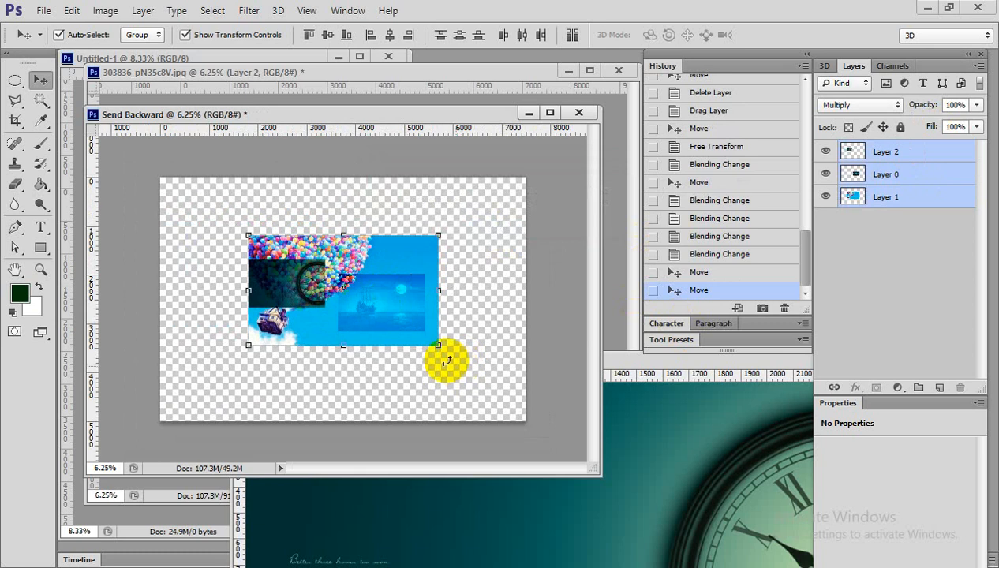
# - Select the ship and clock images one at a time on the canvas, and clear the layer selection
pyautogui.click(454, 377)
pyautogui.click(390, 289)
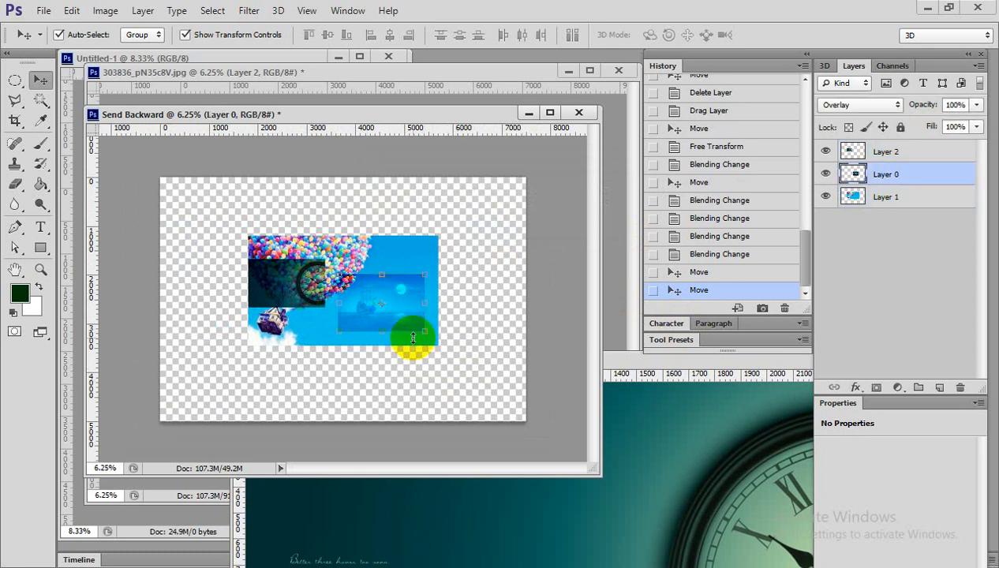
pyautogui.click(417, 363)
pyautogui.click(272, 236)
pyautogui.click(279, 280)
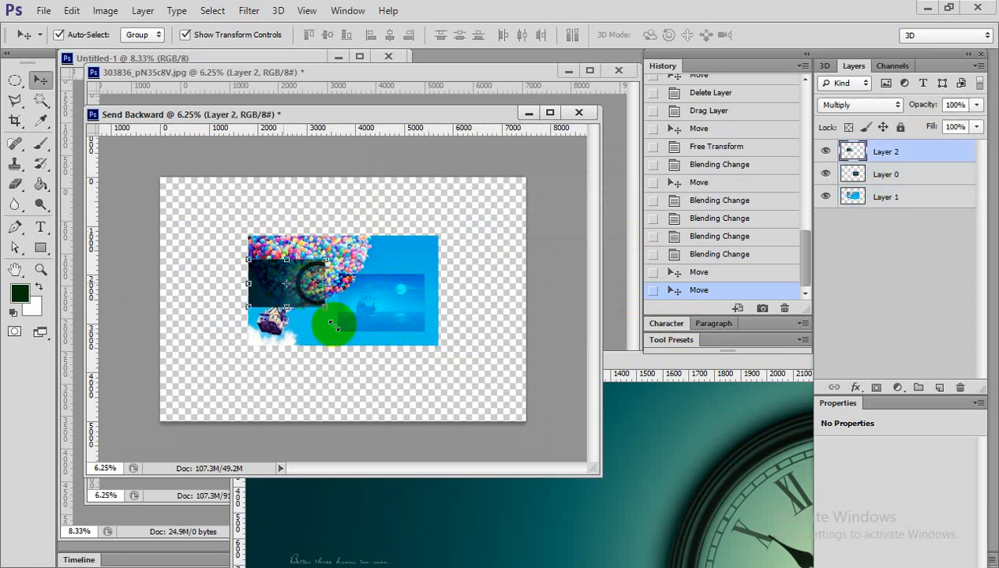
pyautogui.click(374, 319)
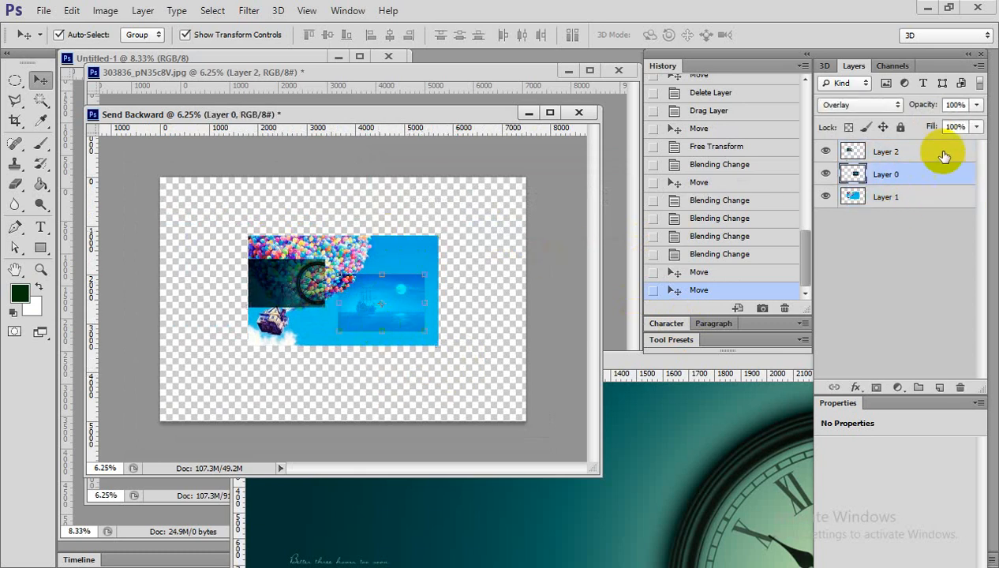
pyautogui.click(385, 273)
pyautogui.click(180, 322)
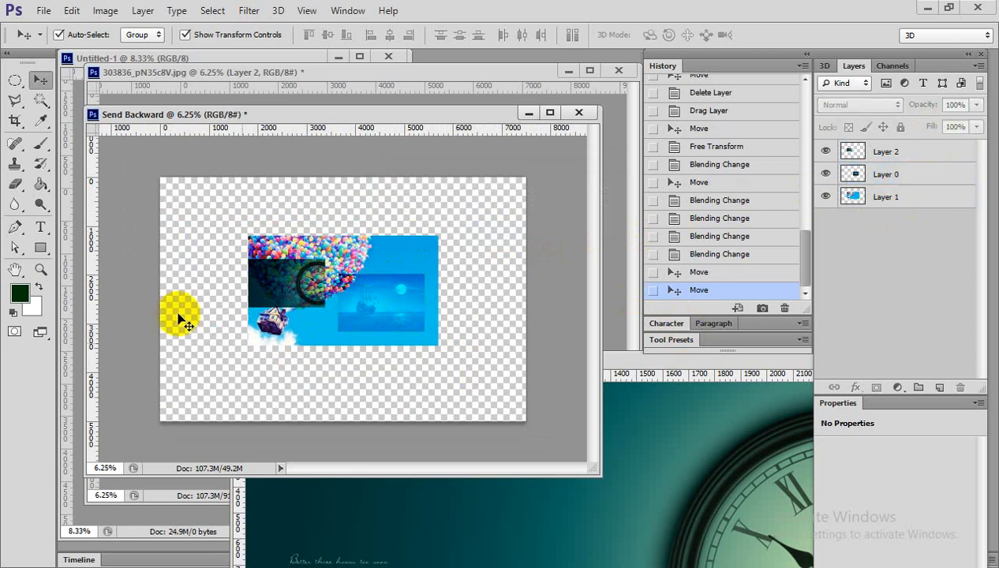
# - Build up a combined selection of the balloon, clock and ship layers on the canvas, and clear it
pyautogui.click(265, 324)
pyautogui.keyDown('shift'); pyautogui.click(262, 281); pyautogui.keyUp('shift')
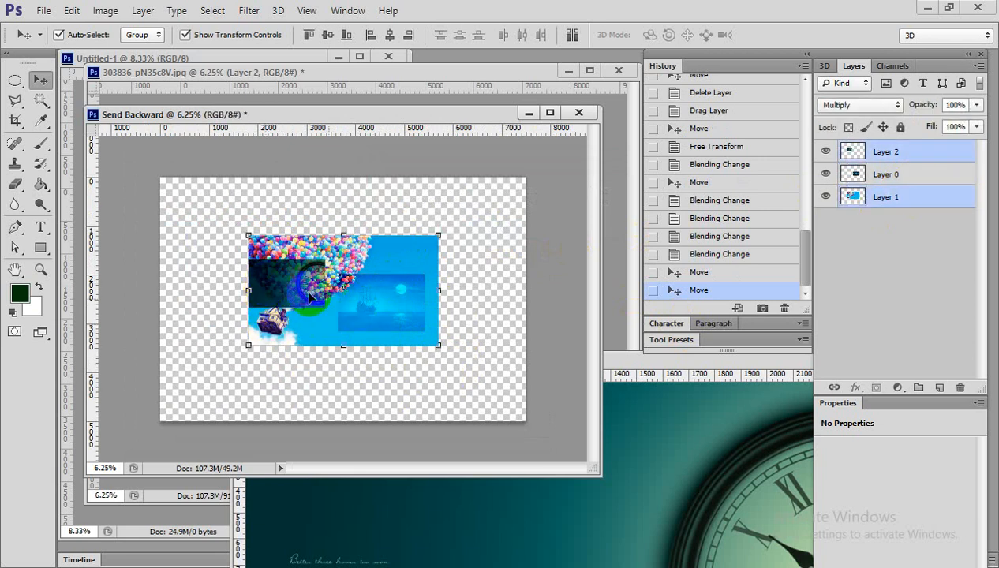
pyautogui.click(397, 317)
pyautogui.keyDown('shift'); pyautogui.click(397, 316); pyautogui.keyUp('shift')
pyautogui.keyDown('shift'); pyautogui.click(292, 280); pyautogui.keyUp('shift')
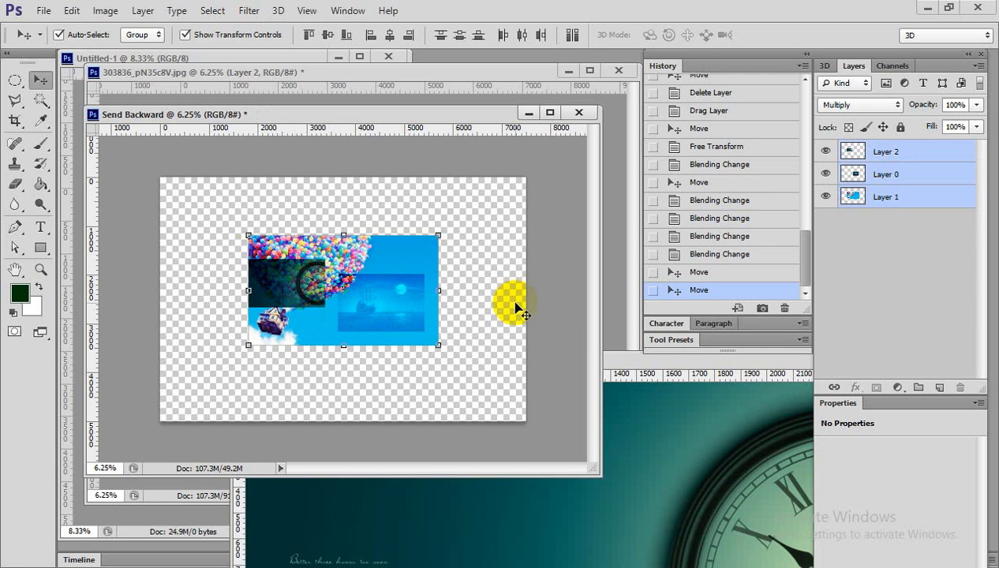
pyautogui.click(367, 395)
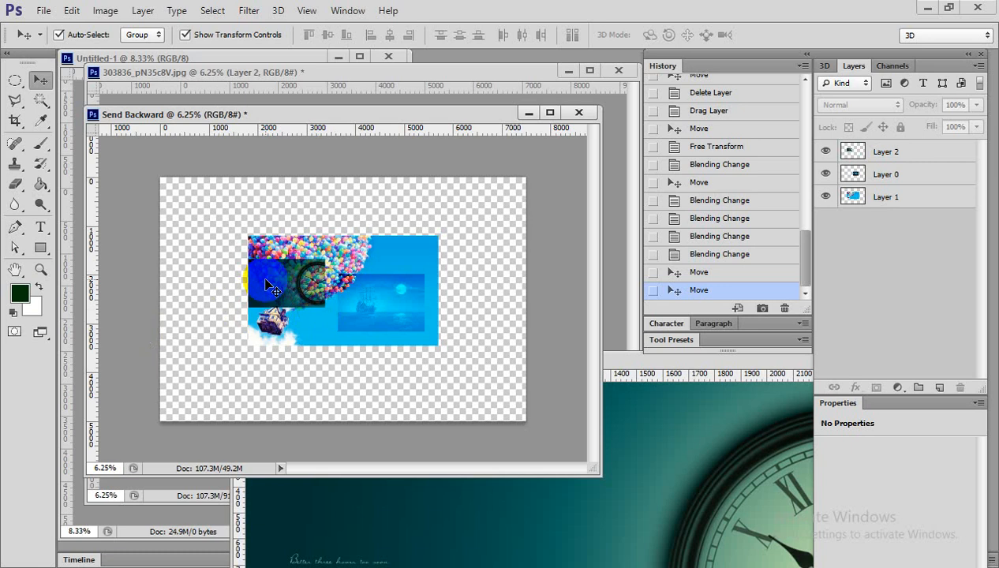
# - Select the balloon and clock images individually, add the ship to the clock selection, and deselect everything
pyautogui.click(309, 248)
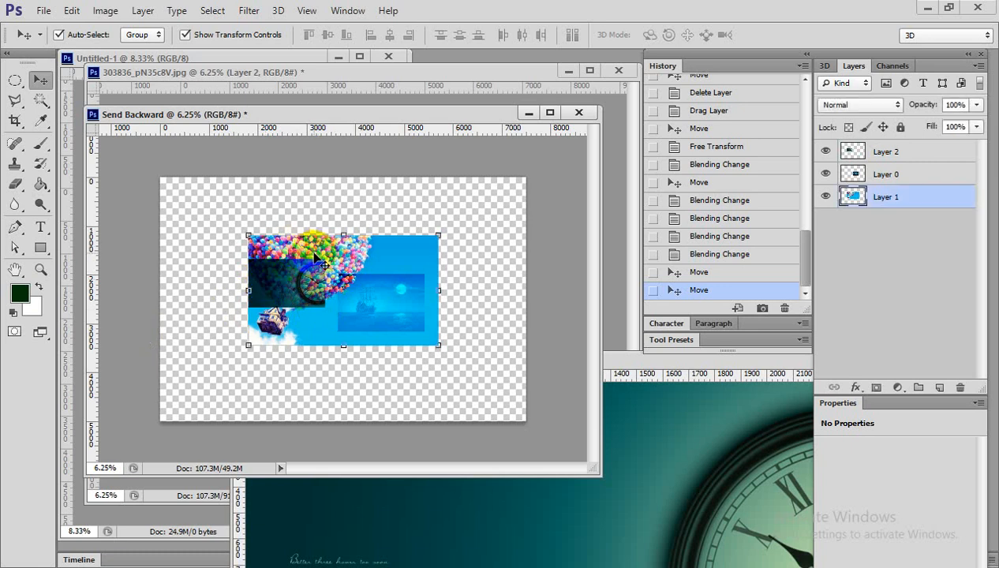
pyautogui.click(295, 385)
pyautogui.click(266, 300)
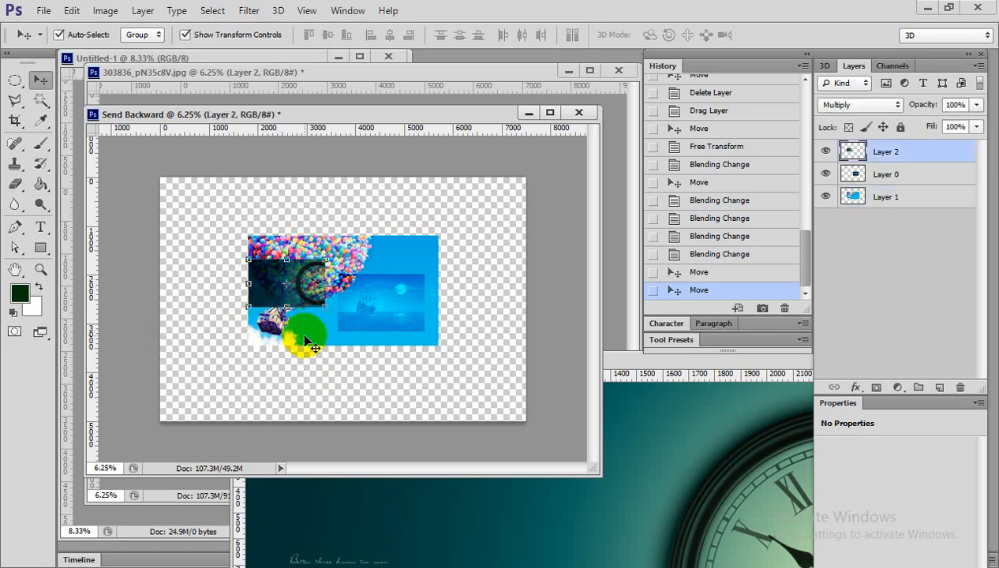
pyautogui.keyDown('shift'); pyautogui.click(314, 344); pyautogui.keyUp('shift')
pyautogui.keyDown('shift'); pyautogui.click(354, 244); pyautogui.keyUp('shift')
pyautogui.keyDown('shift'); pyautogui.click(376, 292); pyautogui.keyUp('shift')
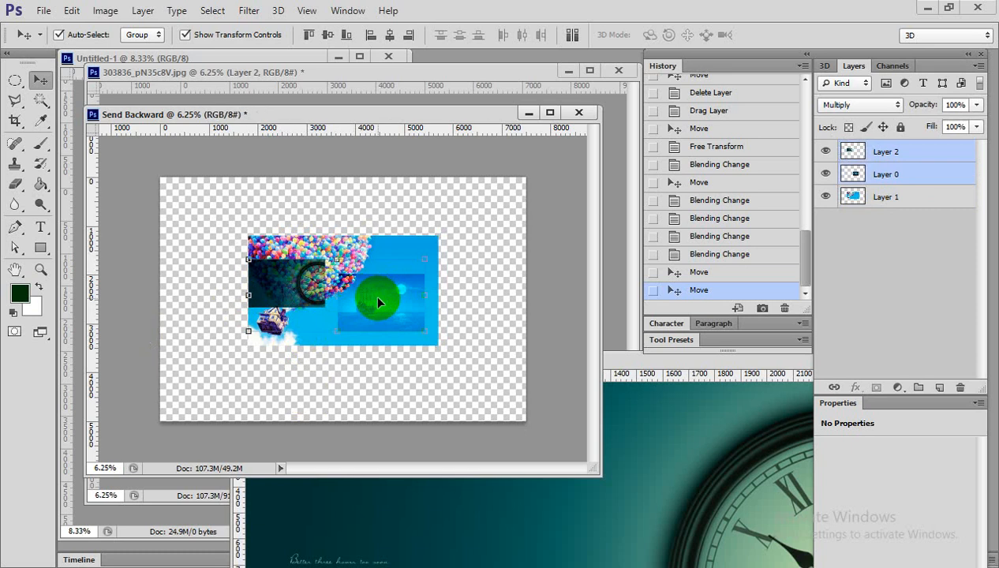
pyautogui.moveTo(377, 301); pyautogui.dragTo(300, 363)
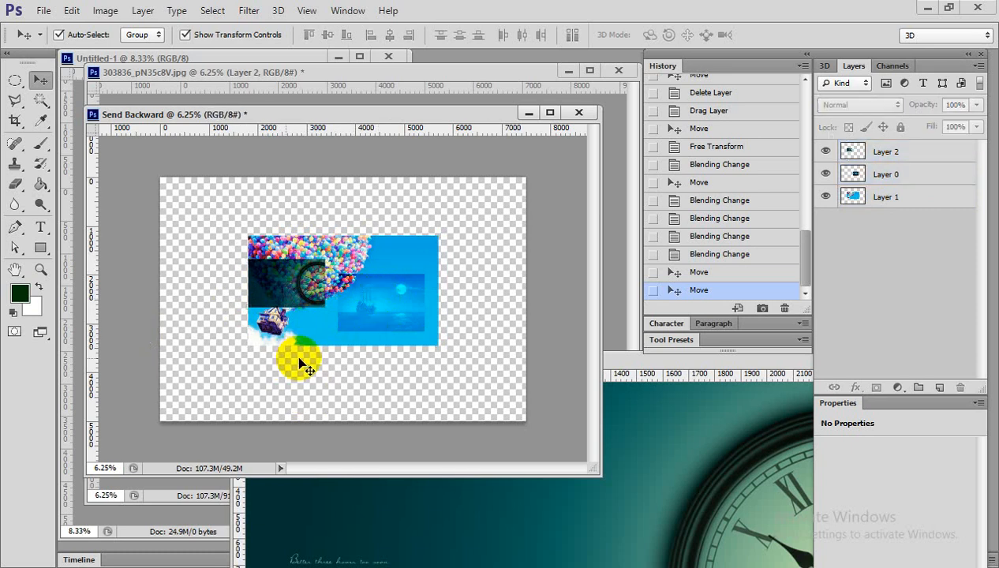
# - Select the balloon, ship and clock layers together and combine them into one layer group
pyautogui.click(297, 316)
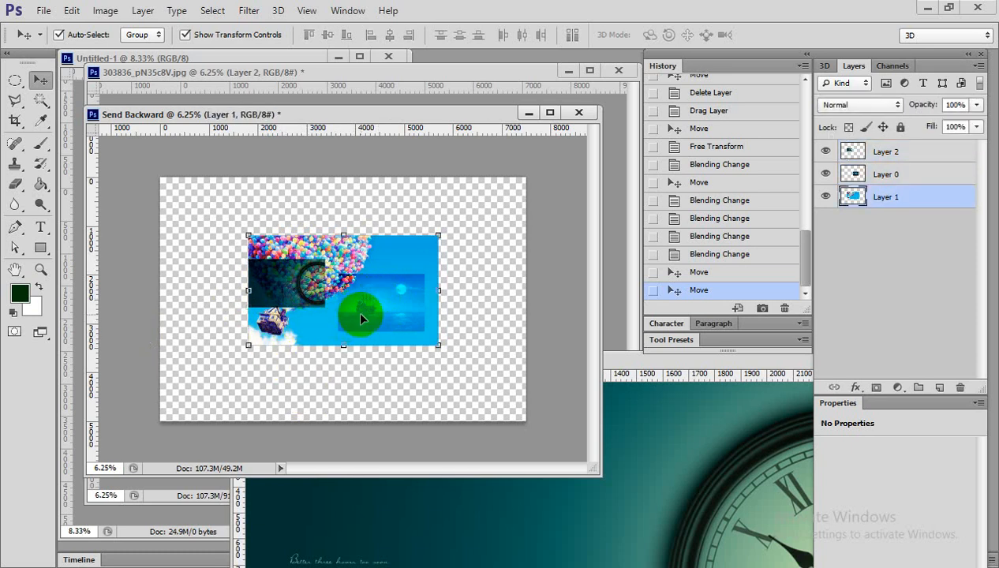
pyautogui.keyDown('shift'); pyautogui.click(360, 314); pyautogui.keyUp('shift')
pyautogui.keyDown('shift'); pyautogui.click(308, 294); pyautogui.keyUp('shift')
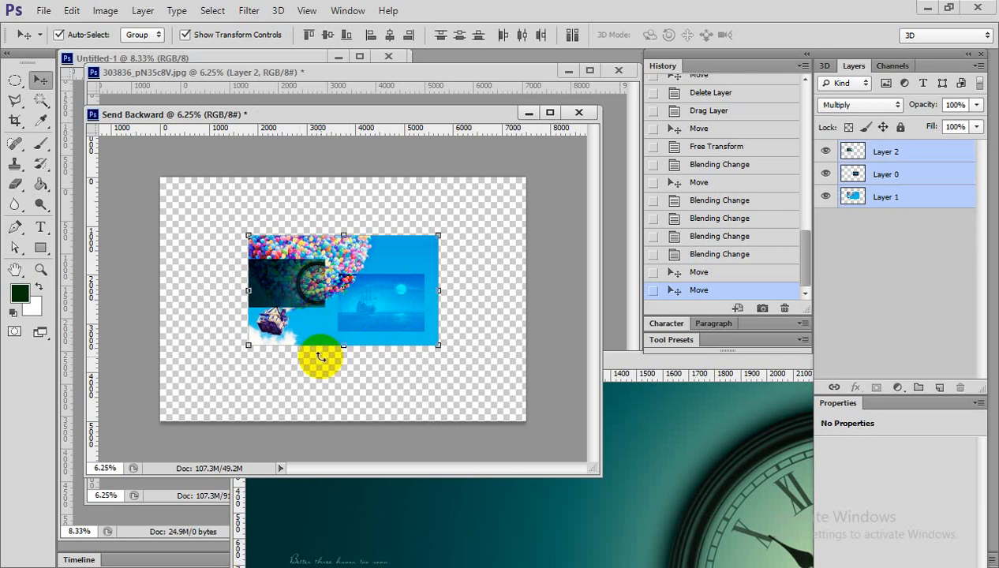
pyautogui.hotkey('ctrl', 'g')
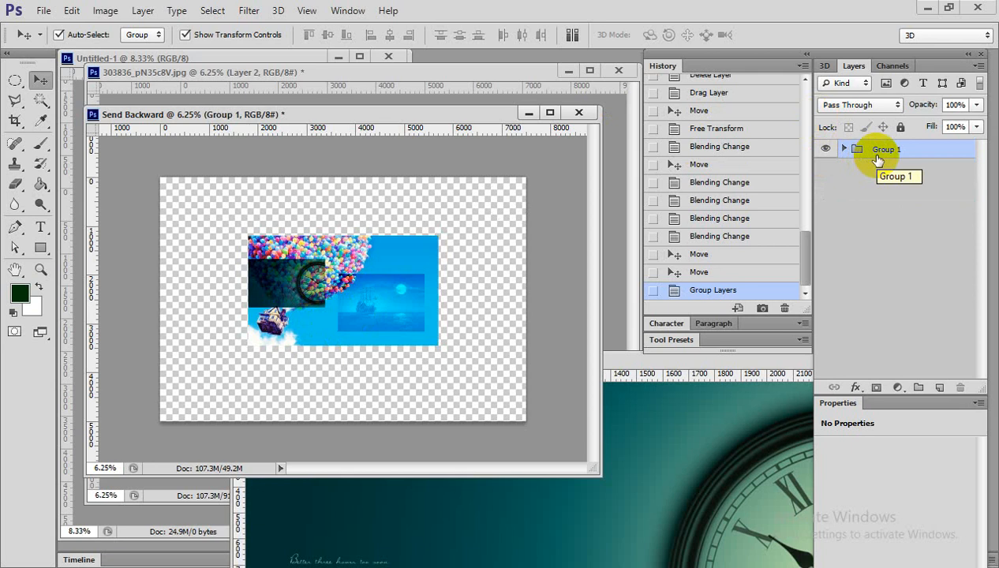
# - Move the whole group around the canvas as one object and leave it toward the upper-left area of the canvas
pyautogui.click(391, 285)
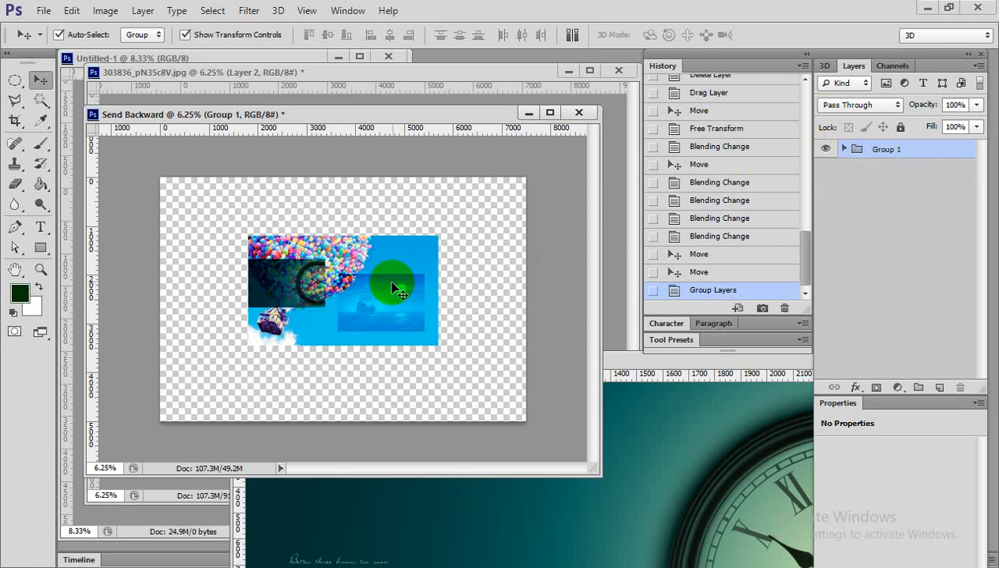
pyautogui.moveTo(357, 288)
pyautogui.mouseDown()
pyautogui.moveTo(368, 331)
pyautogui.moveTo(346, 287)
pyautogui.moveTo(369, 290)
pyautogui.moveTo(349, 324)
pyautogui.moveTo(355, 304)
pyautogui.mouseUp()
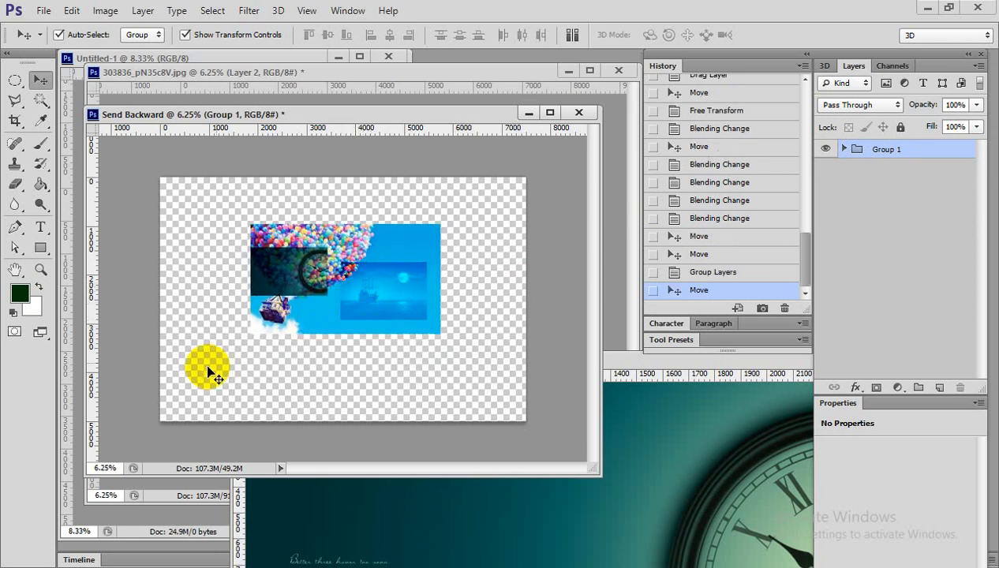
pyautogui.click(405, 361)
pyautogui.hotkey('ctrl', '+')
pyautogui.moveTo(377, 301); pyautogui.dragTo(372, 374)
pyautogui.hotkey('ctrl', '-')
pyautogui.hotkey('ctrl', '-')
pyautogui.moveTo(361, 311); pyautogui.dragTo(327, 239)
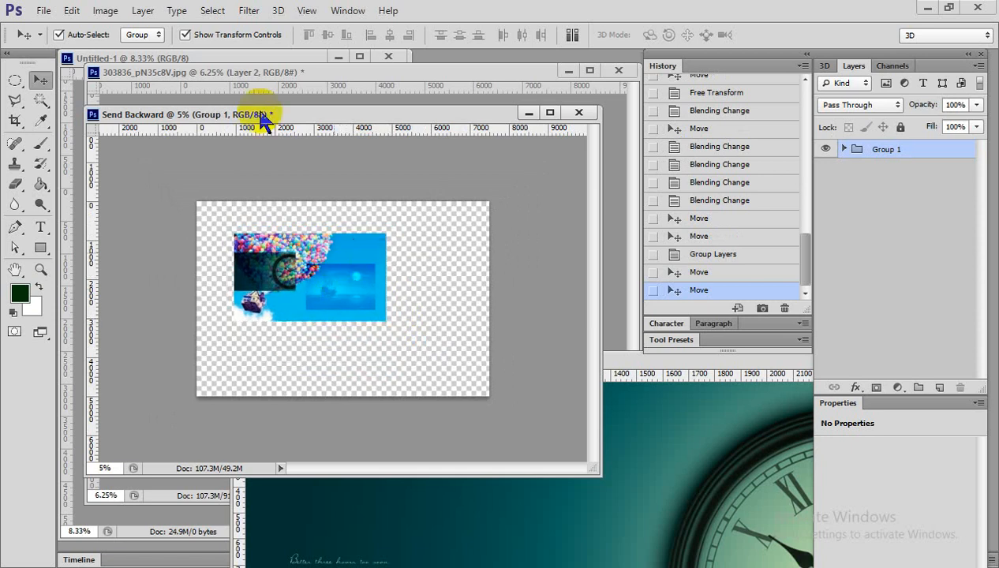
# - Turn on the Pixel Grid view extra to show the group's transform controls
pyautogui.click(213, 10)
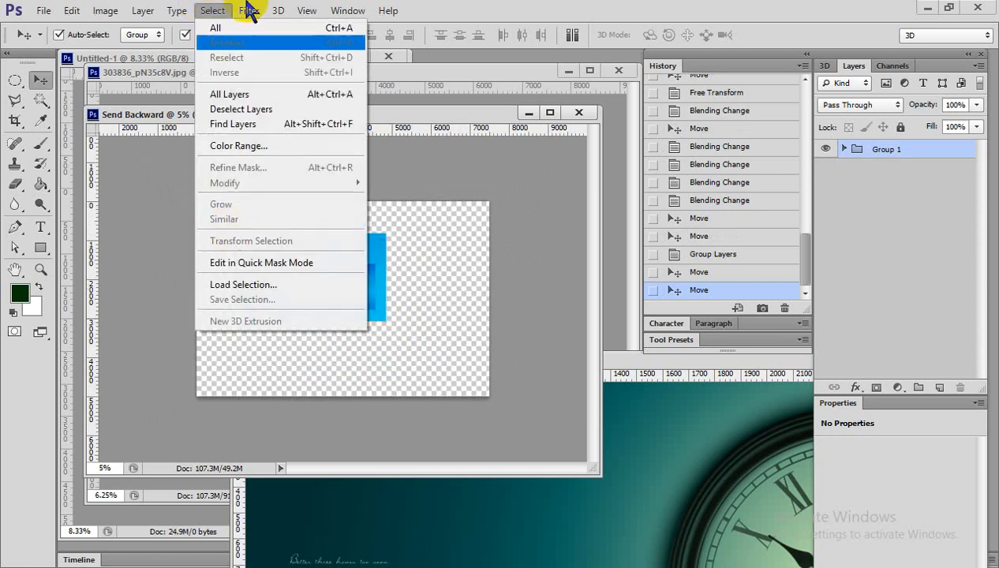
pyautogui.moveTo(249, 11)
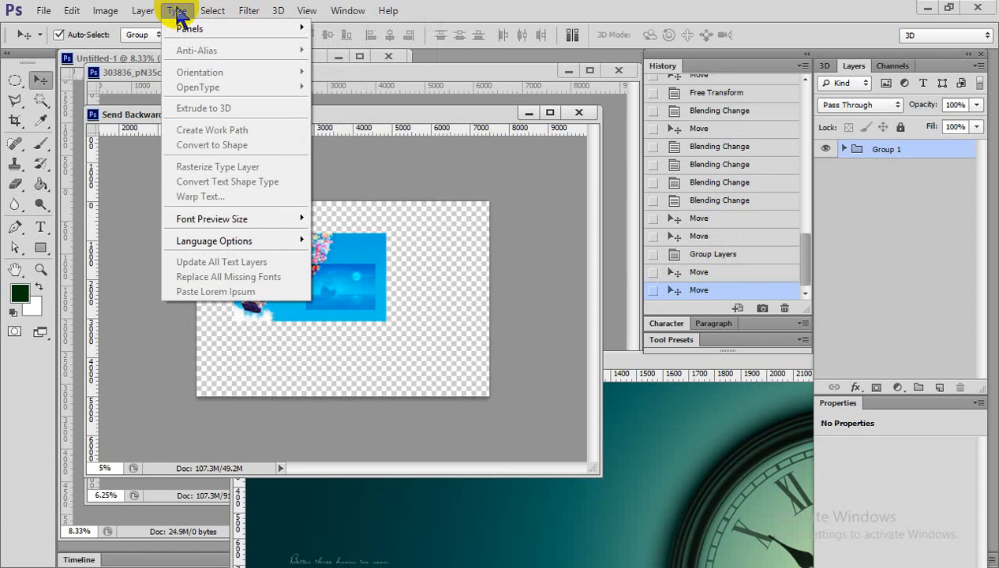
pyautogui.moveTo(318, 10)
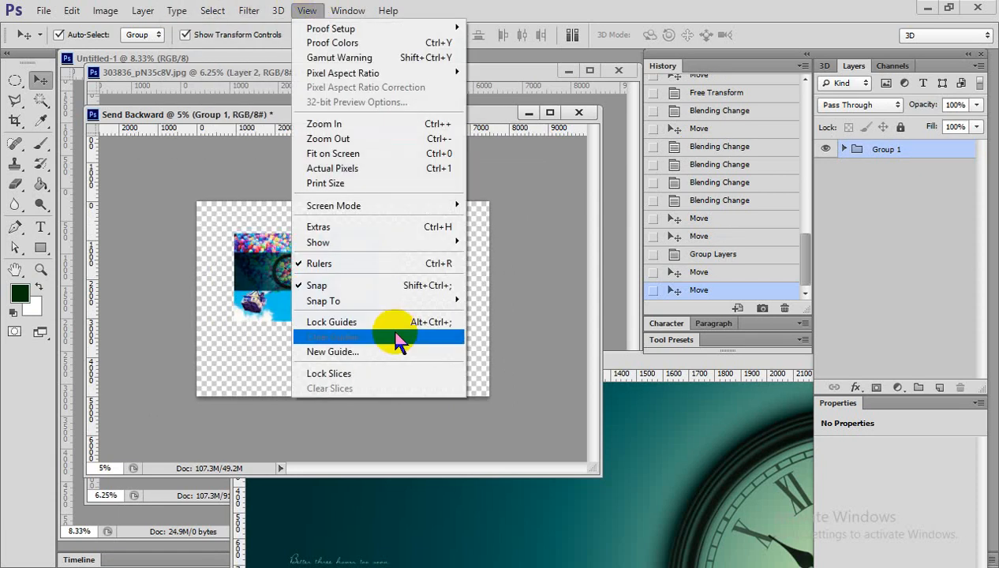
pyautogui.moveTo(407, 207)
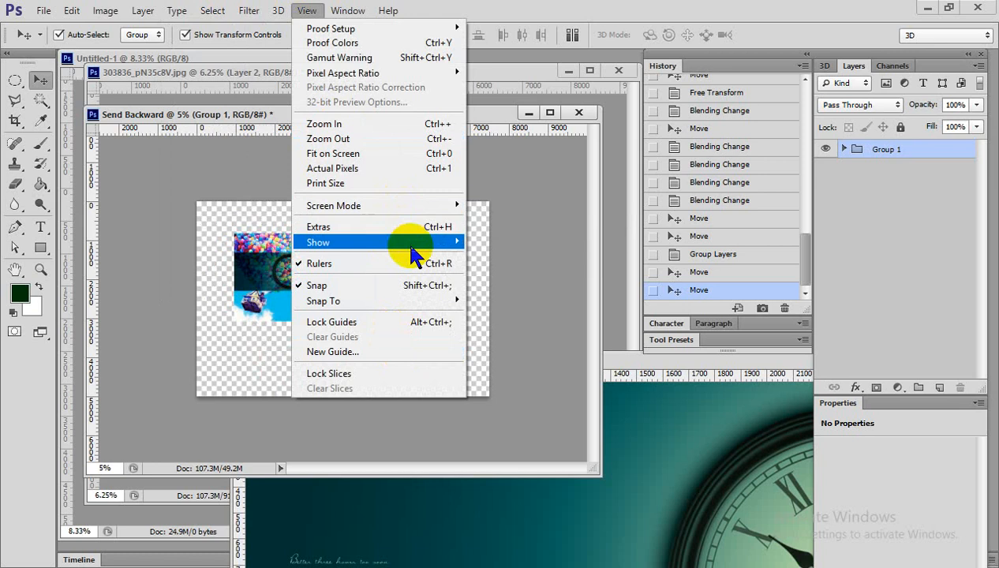
pyautogui.moveTo(402, 241)
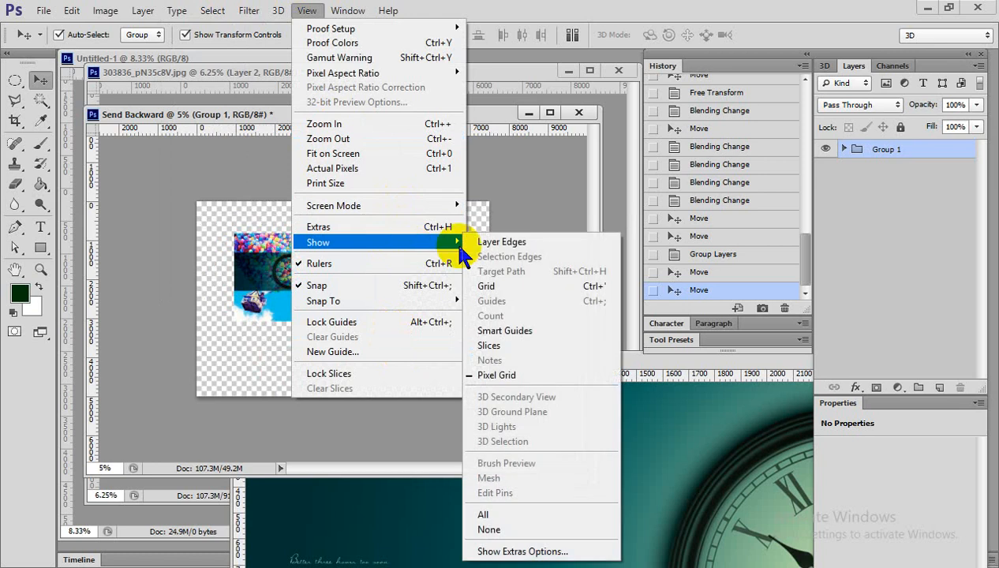
pyautogui.click(478, 379)
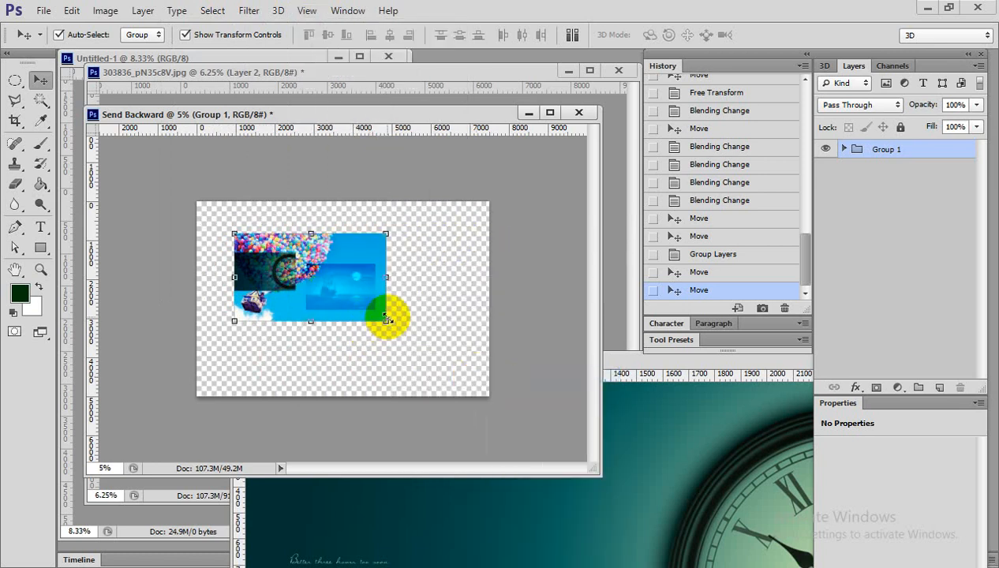
# - Scale the group up proportionally to about 129%, shift it slightly right and down, and apply the transform
pyautogui.moveTo(386, 321); pyautogui.dragTo(408, 333)
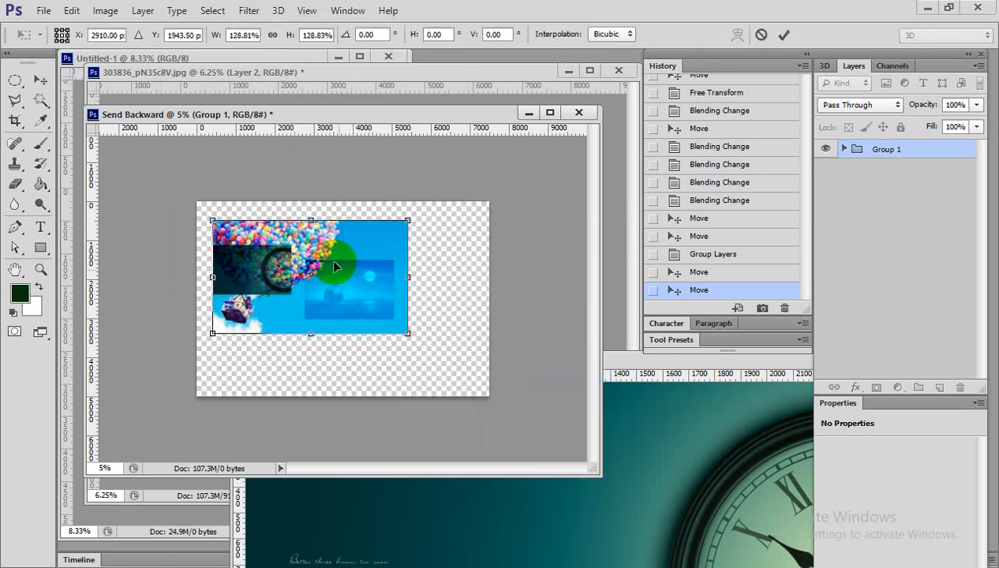
pyautogui.moveTo(354, 266); pyautogui.dragTo(358, 266)
pyautogui.press('Return')
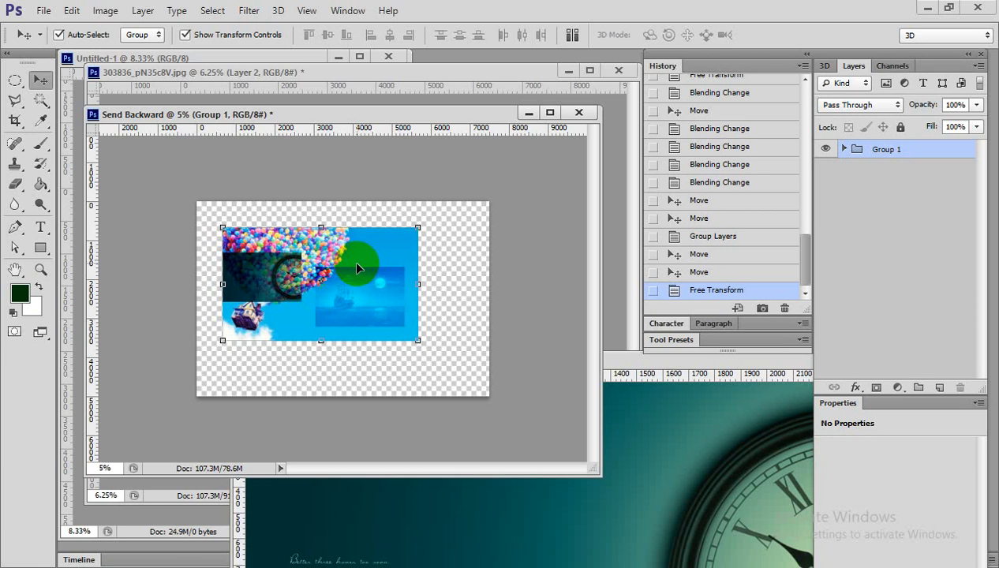
pyautogui.click(860, 565)
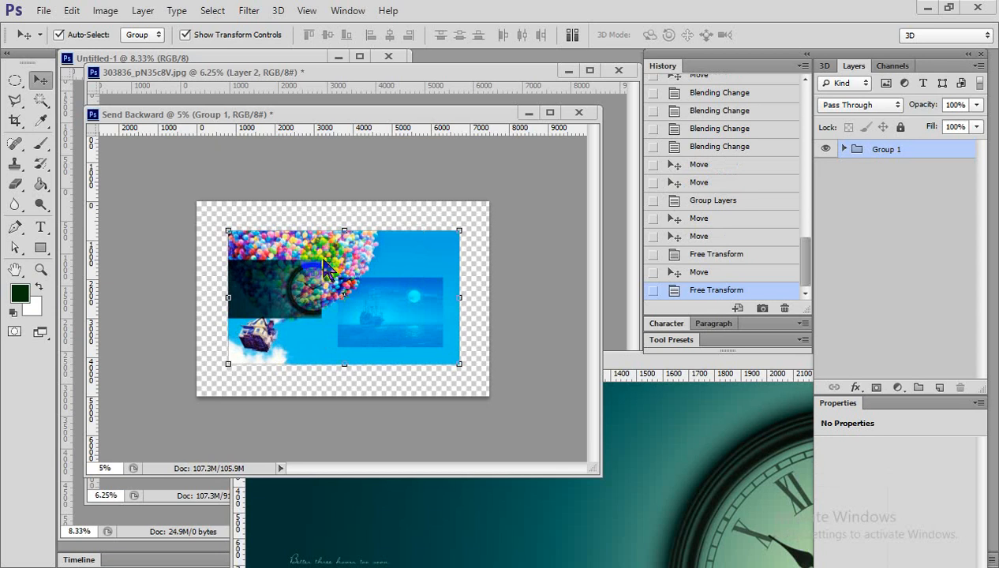
# - Expand the group to list the three layers inside it, and select the group from the canvas
pyautogui.click(273, 283)
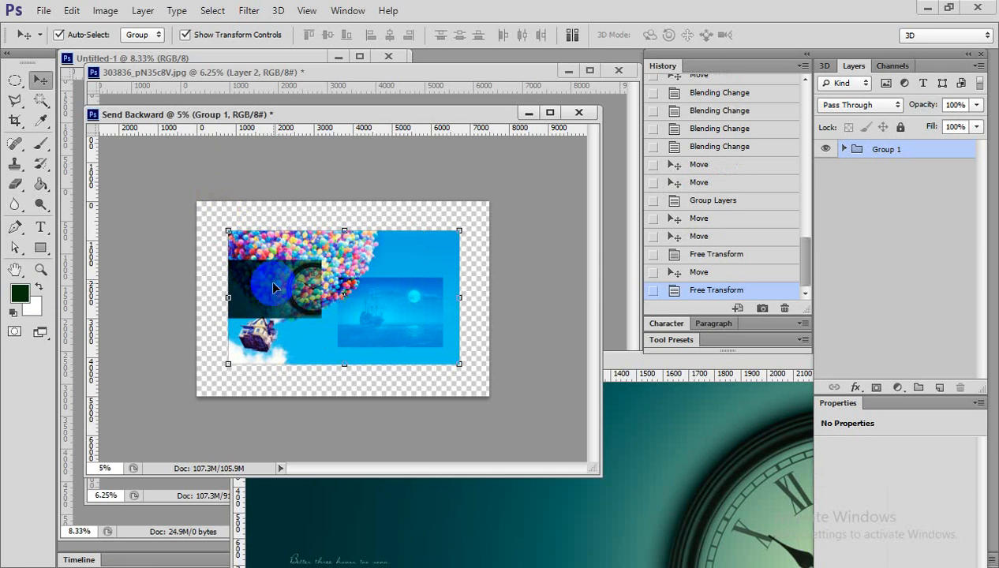
pyautogui.click(846, 193)
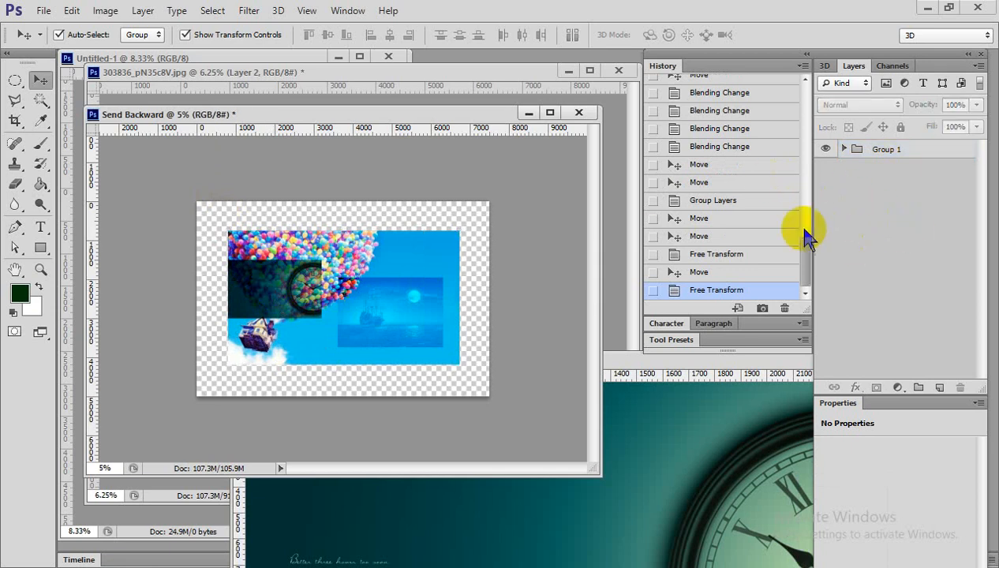
pyautogui.click(844, 149)
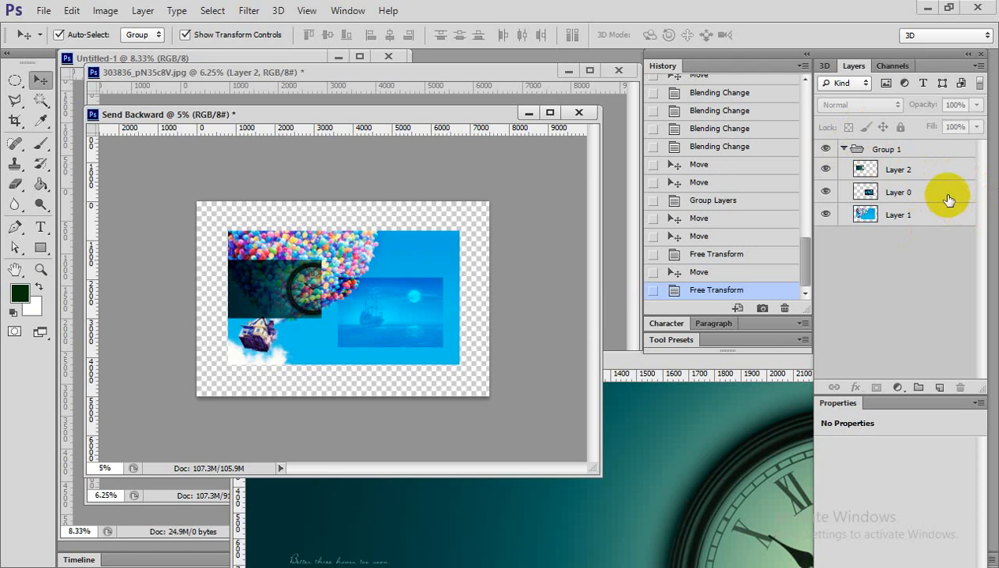
pyautogui.click(304, 291)
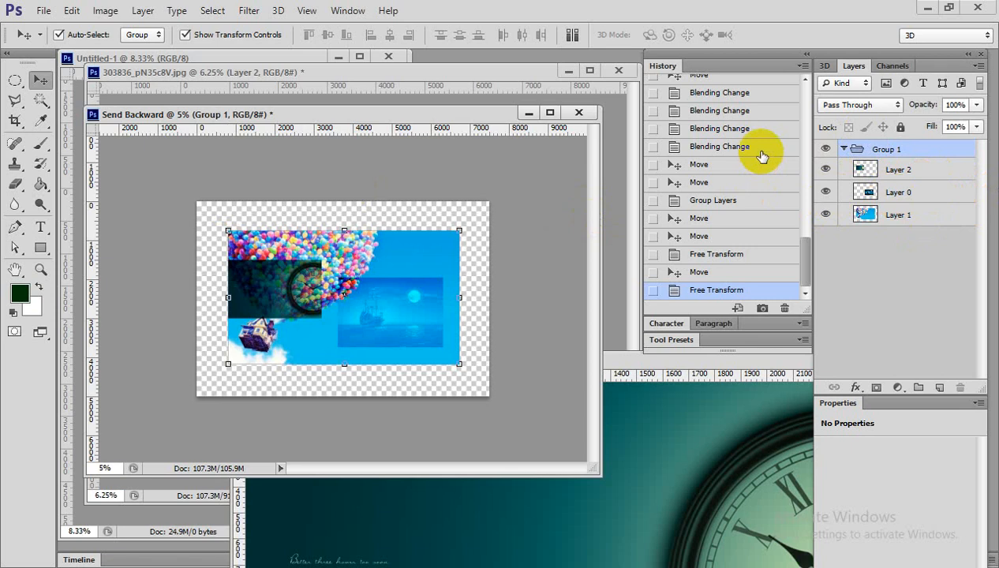
# - Toggle the whole group's visibility off and on twice, and hide only the clock layer inside it
pyautogui.click(825, 149)
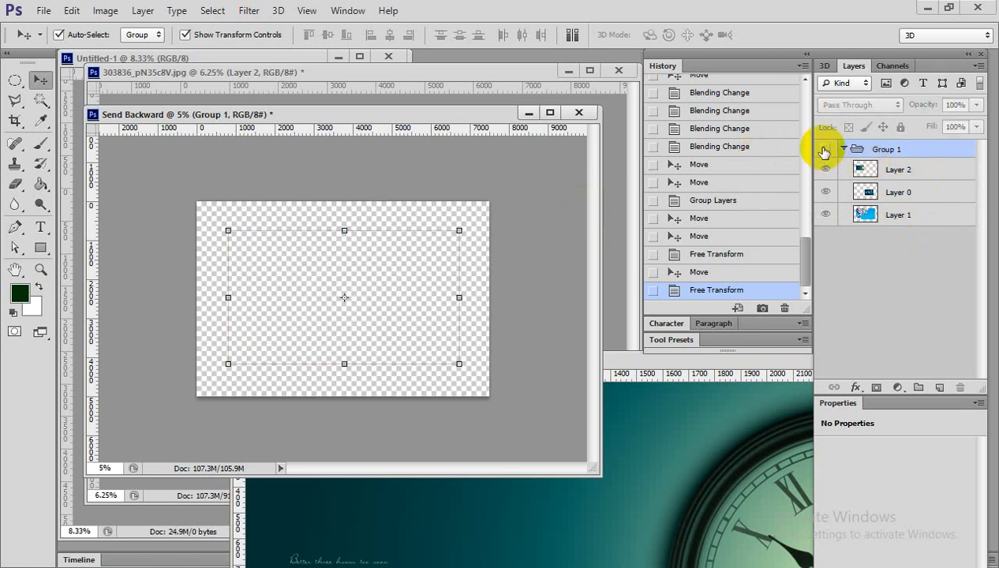
pyautogui.click(824, 149)
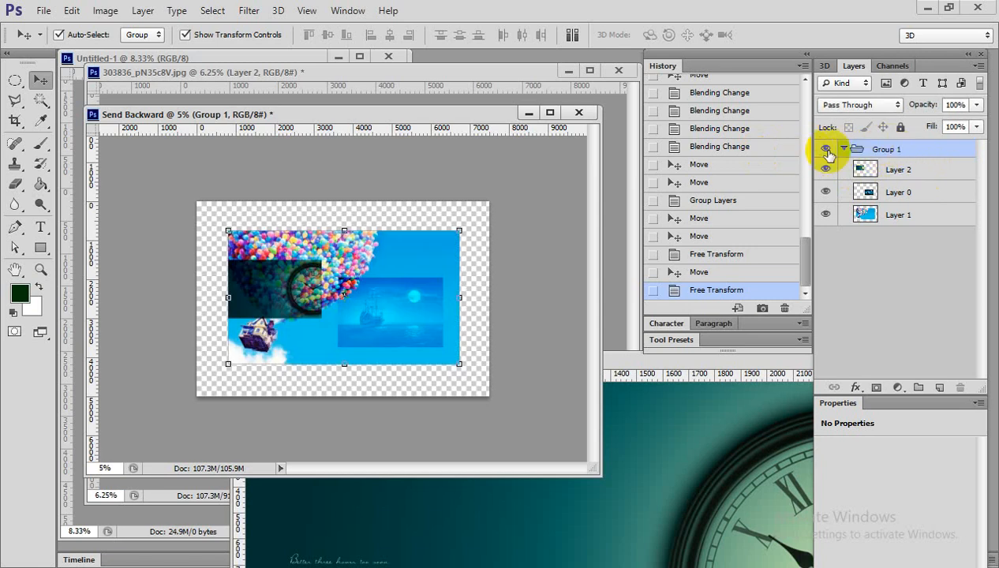
pyautogui.click(825, 150)
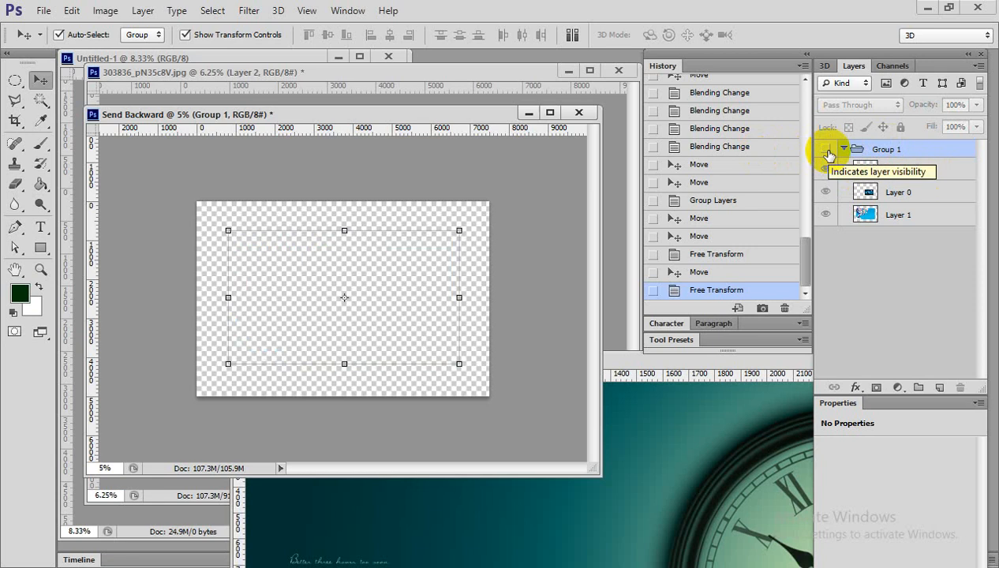
pyautogui.click(827, 150)
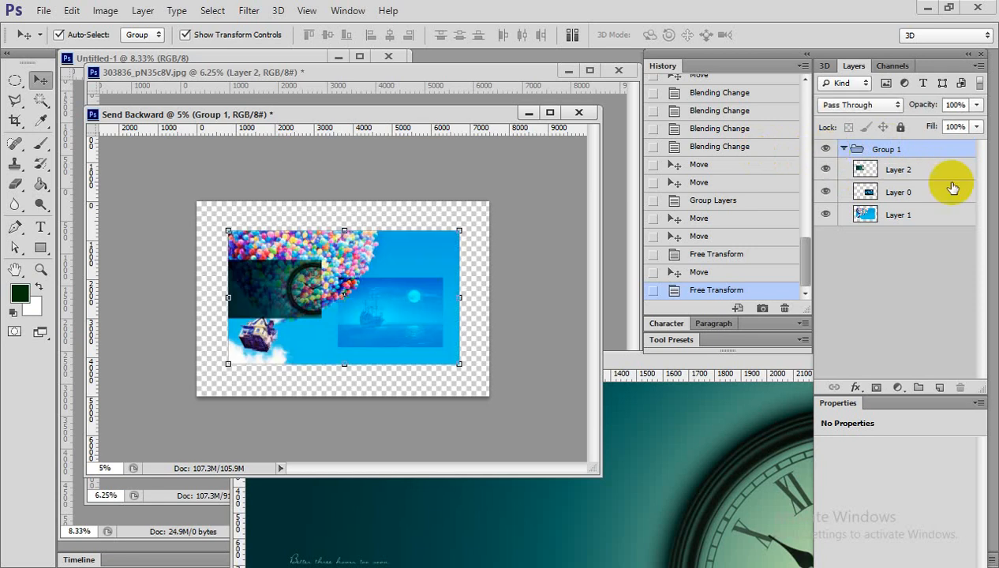
pyautogui.click(825, 169)
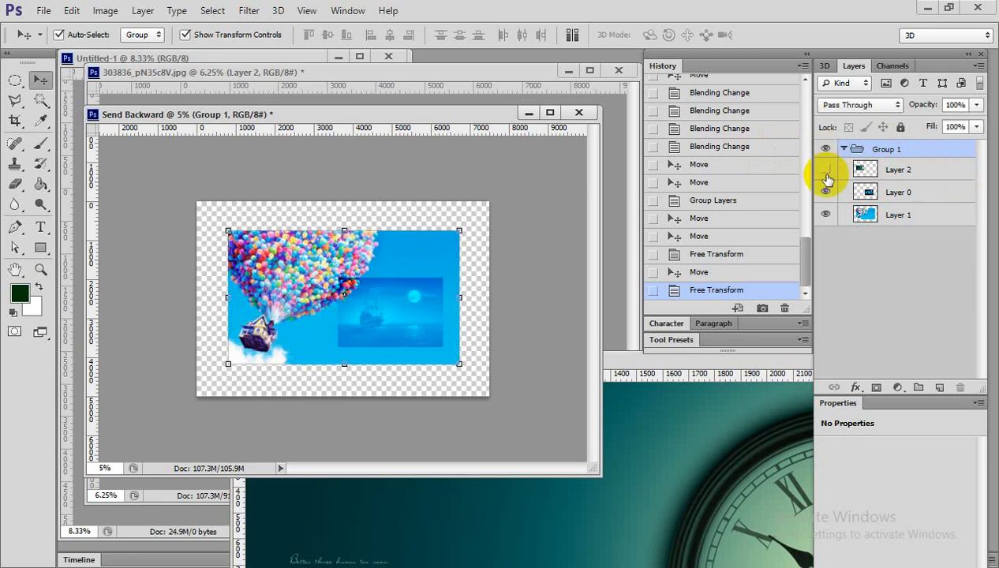
# - Toggle the clock layer's visibility on and off several times and leave it visible
pyautogui.click(825, 171)
pyautogui.click(826, 171)
pyautogui.click(826, 171)
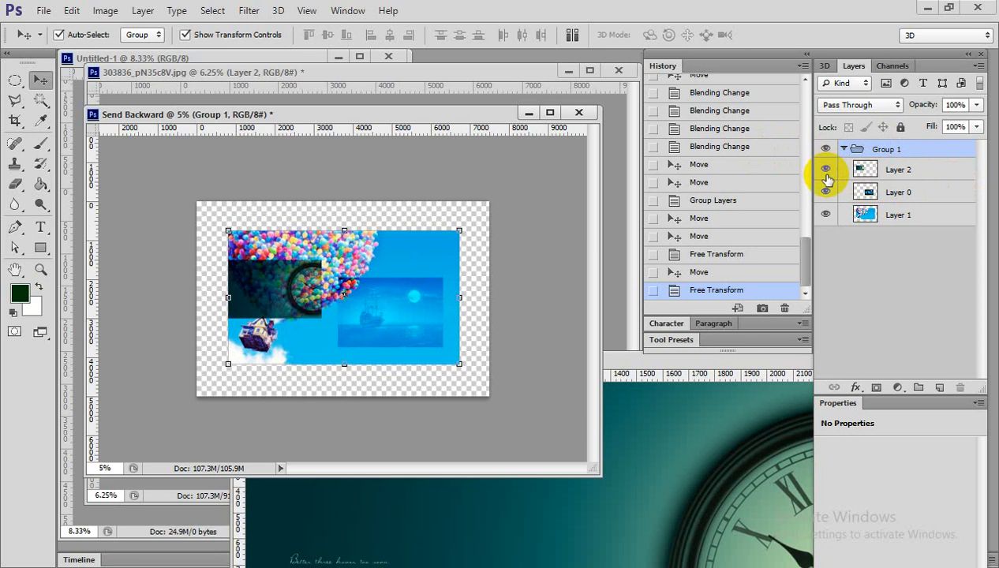
pyautogui.click(826, 171)
pyautogui.click(826, 173)
pyautogui.click(825, 173)
pyautogui.click(825, 174)
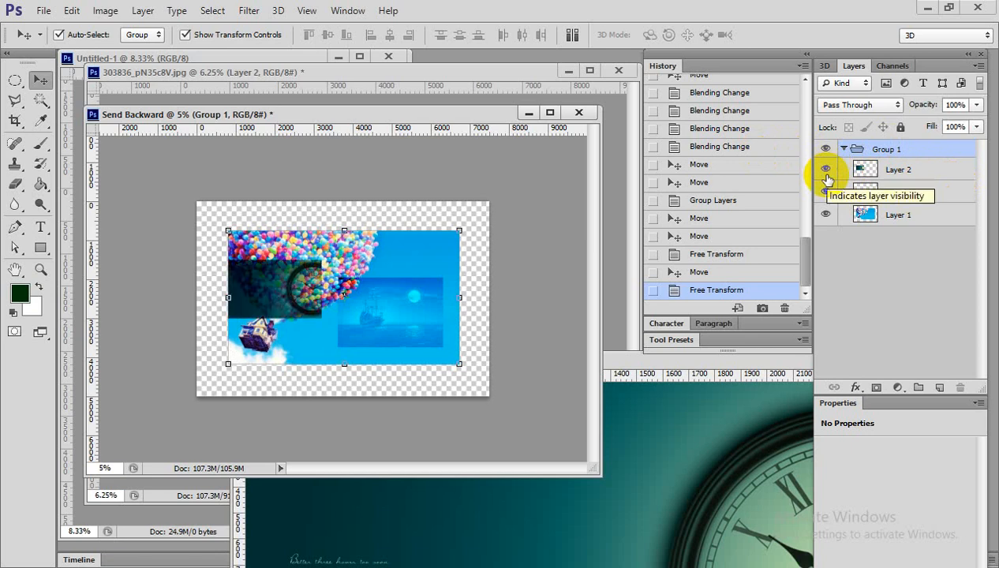
# - Toggle the ship, balloon and clock layers inside the group off and back on, one after another
pyautogui.click(827, 192)
pyautogui.click(827, 192)
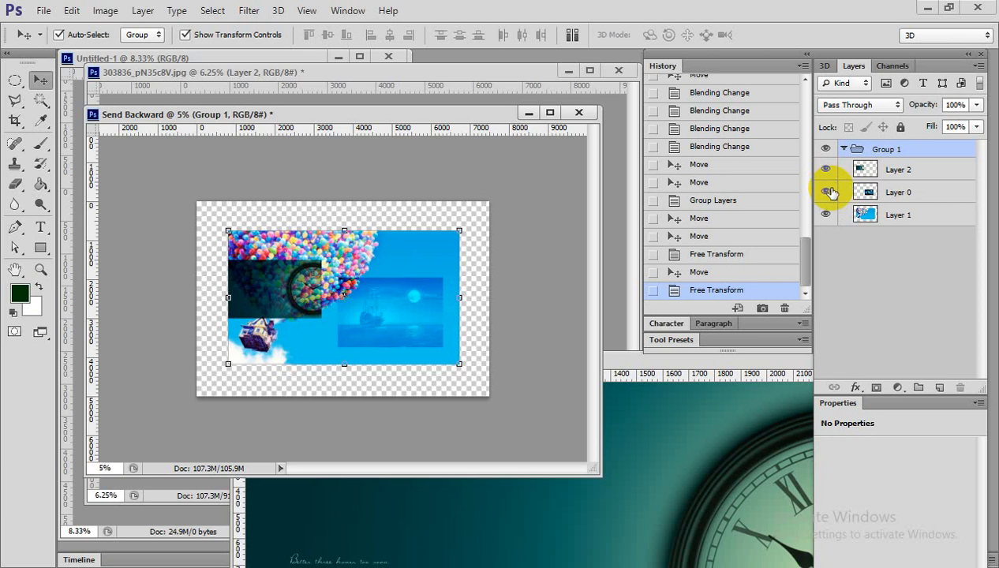
pyautogui.click(827, 191)
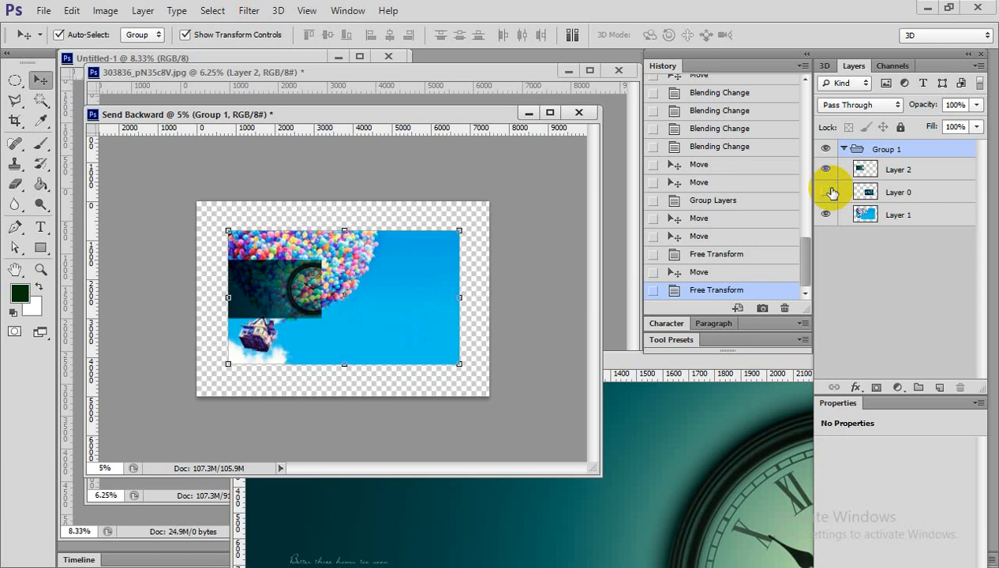
pyautogui.click(827, 192)
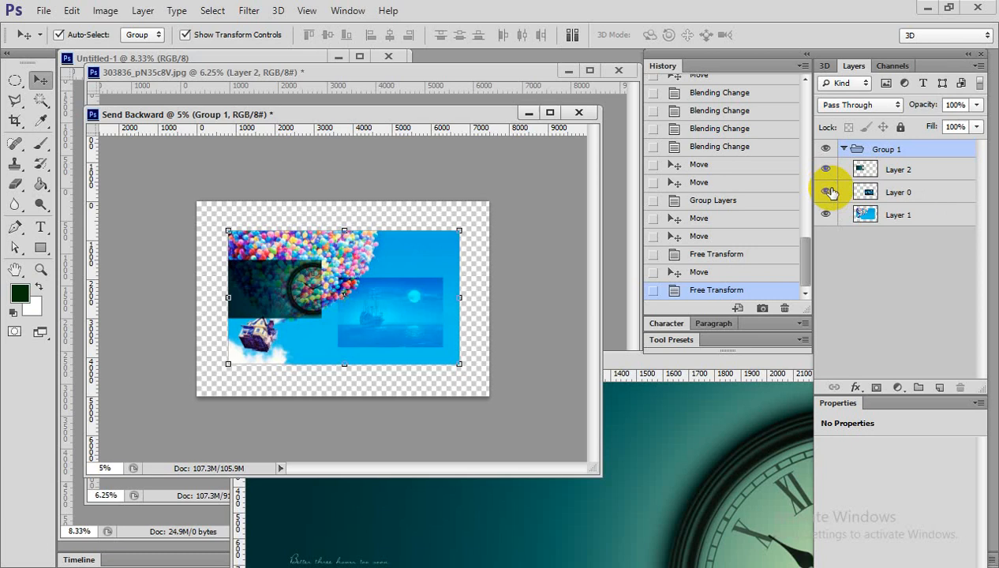
pyautogui.click(826, 214)
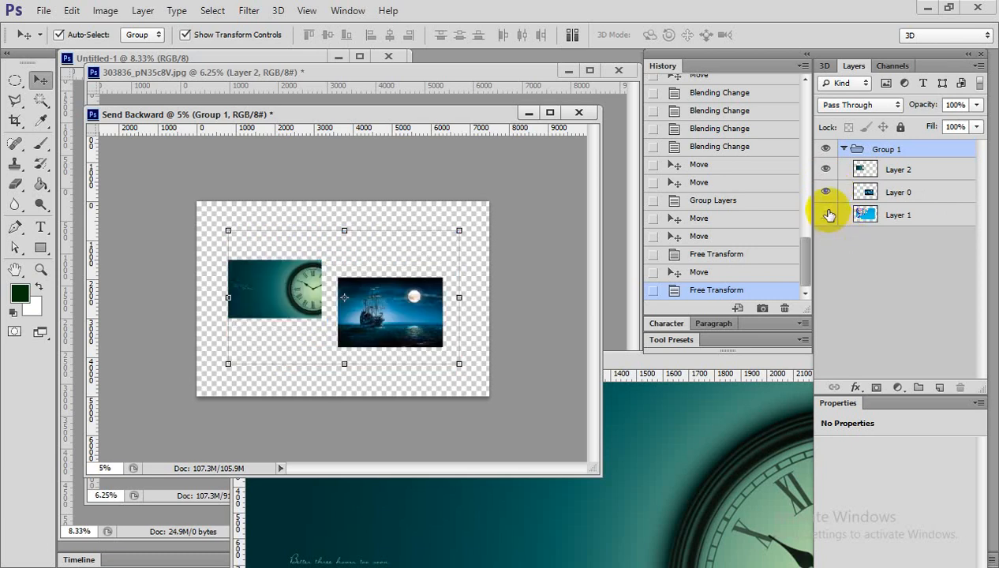
pyautogui.click(826, 214)
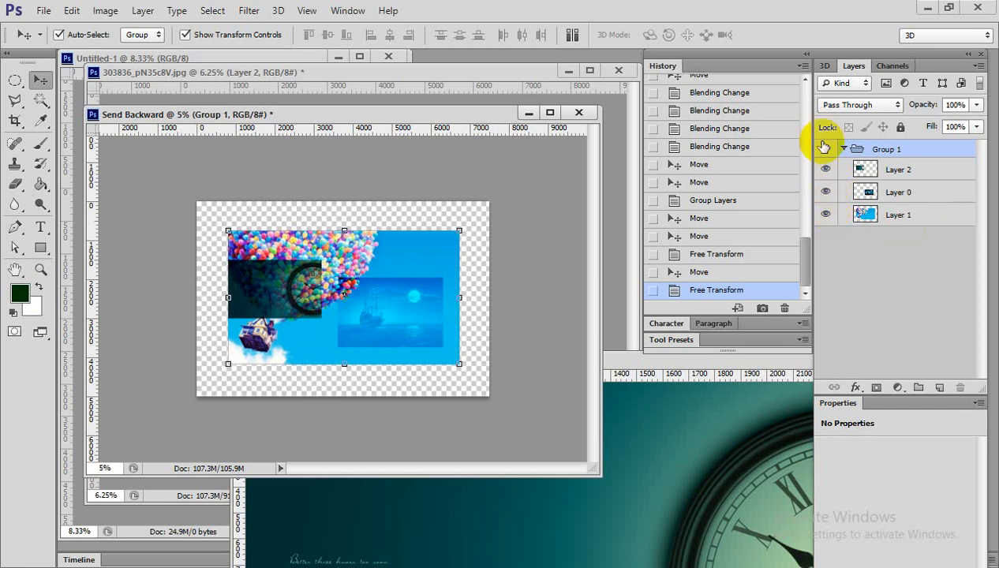
pyautogui.click(826, 170)
pyautogui.click(826, 169)
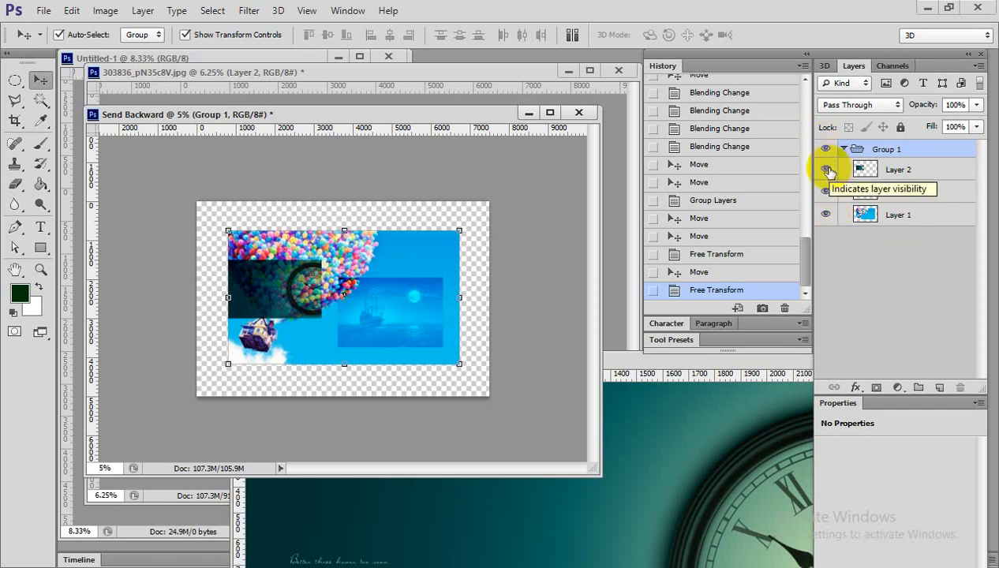
# - Delete the clock layer (Layer 2) from the group in three different ways, undoing each deletion
pyautogui.click(911, 174)
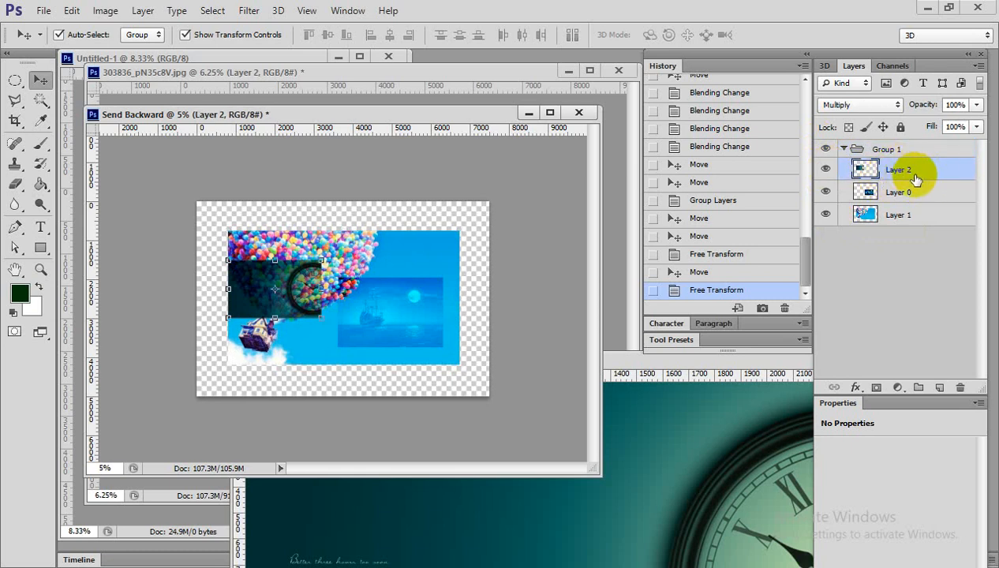
pyautogui.press('Delete')
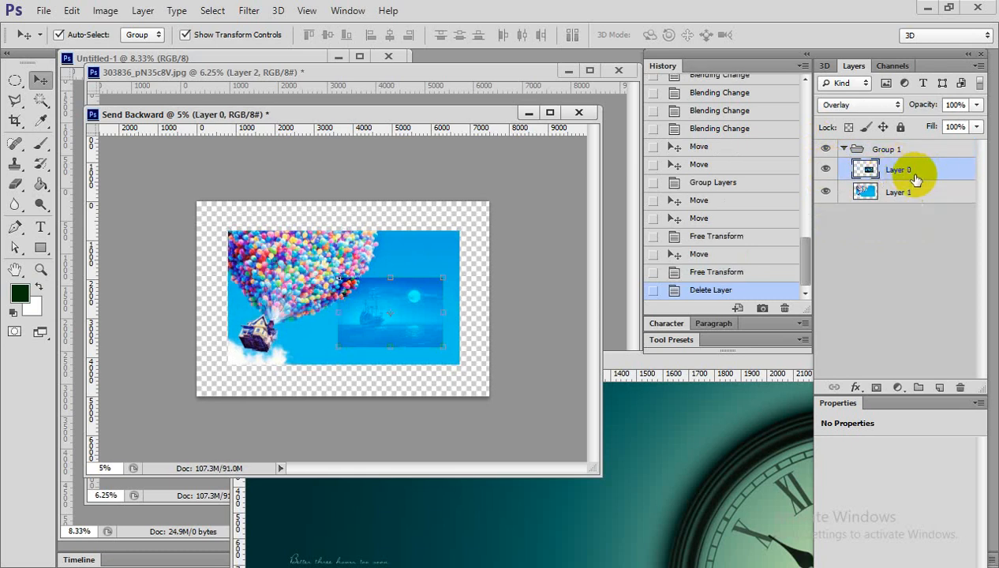
pyautogui.hotkey('ctrl', 'z')
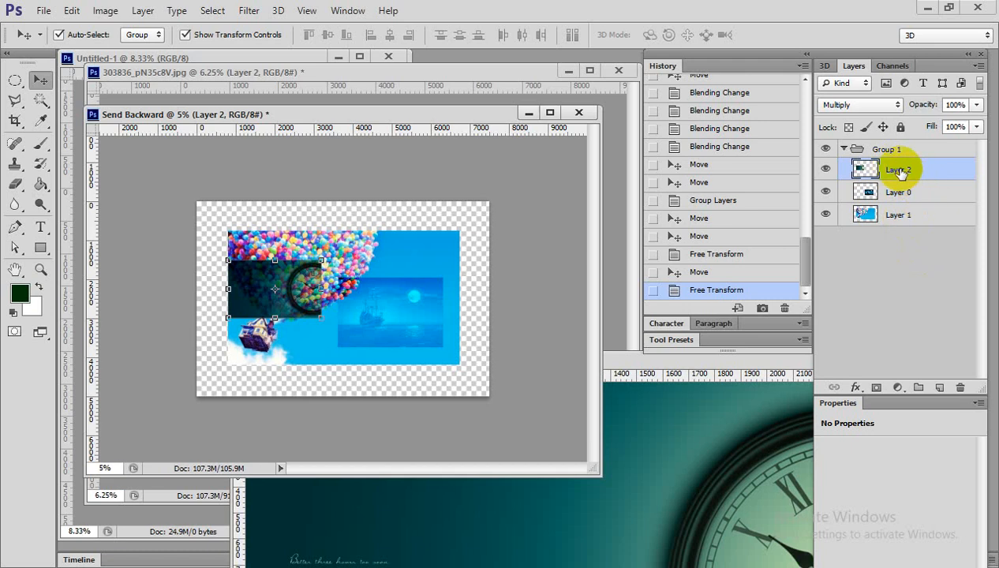
pyautogui.moveTo(902, 167); pyautogui.dragTo(963, 388)
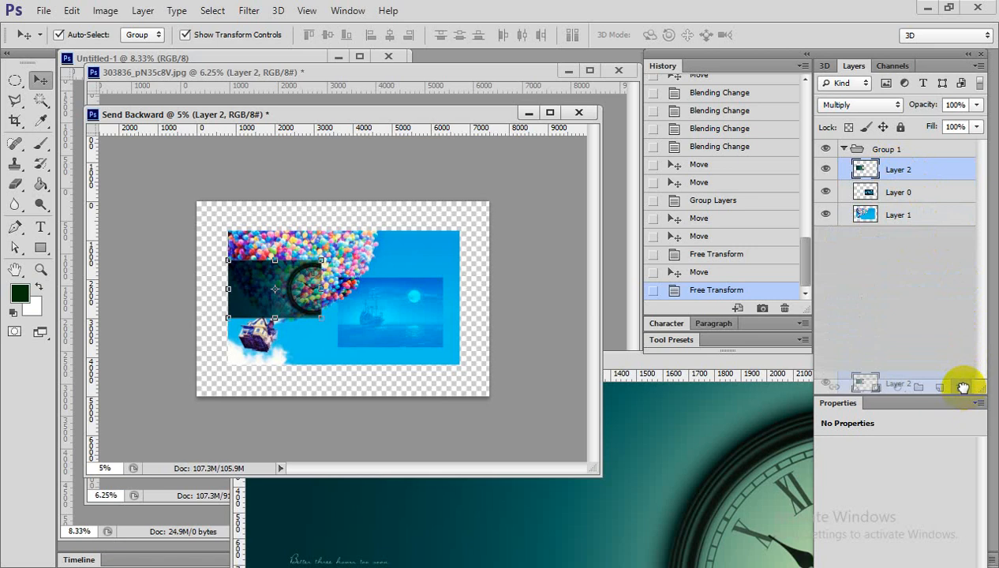
pyautogui.moveTo(963, 388); pyautogui.dragTo(964, 390)
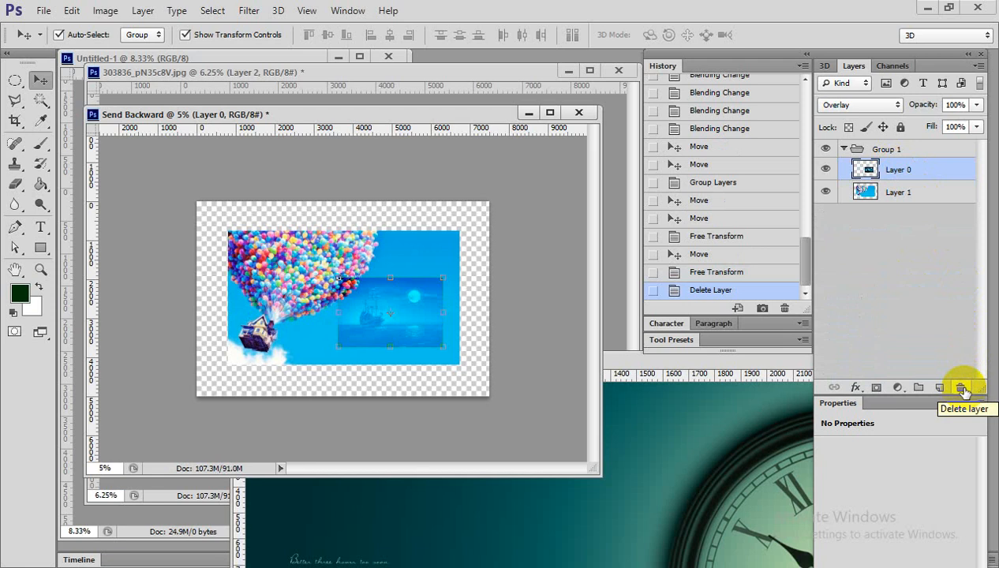
pyautogui.hotkey('ctrl', 'z')
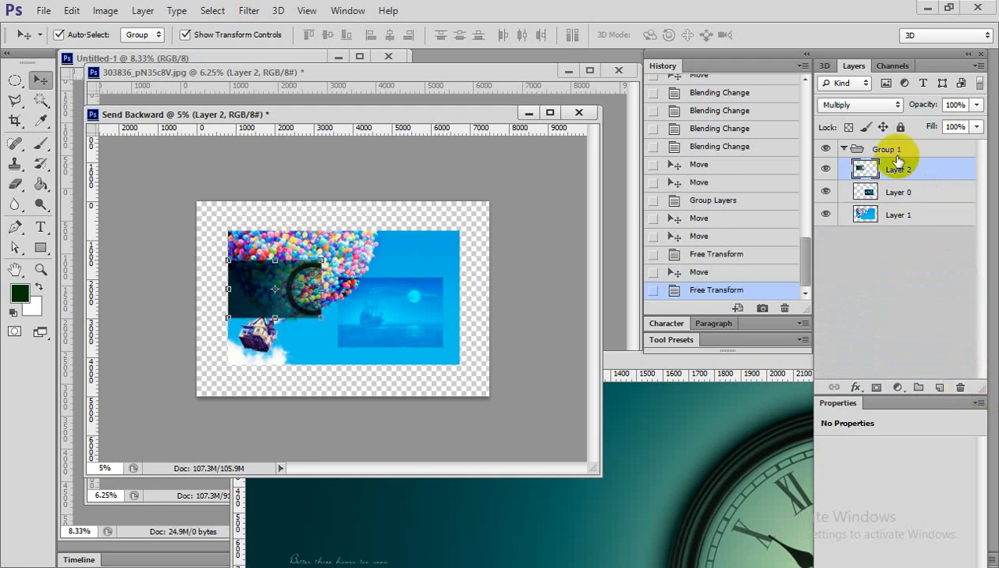
pyautogui.click(961, 388)
pyautogui.click(436, 228)
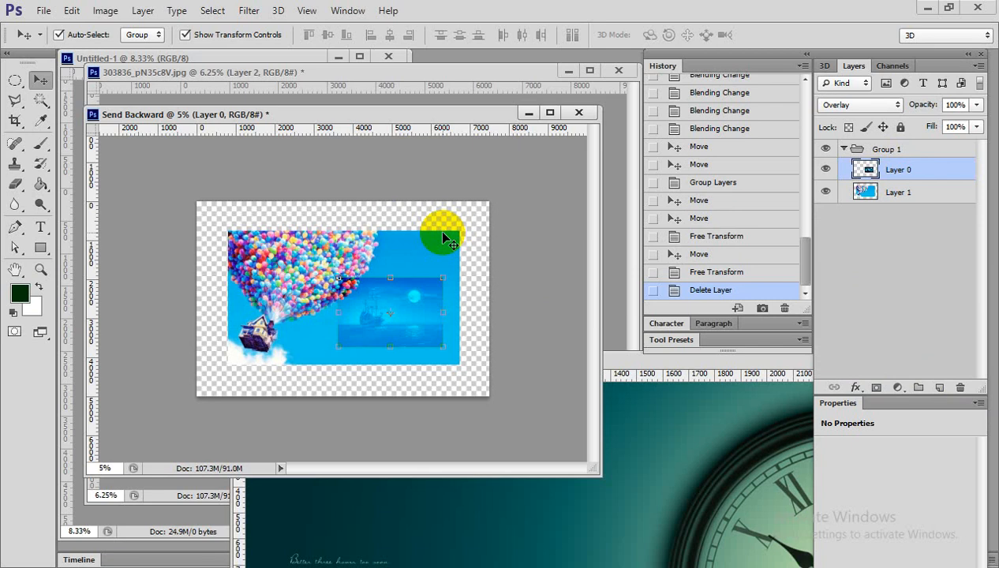
pyautogui.hotkey('ctrl', 'z')
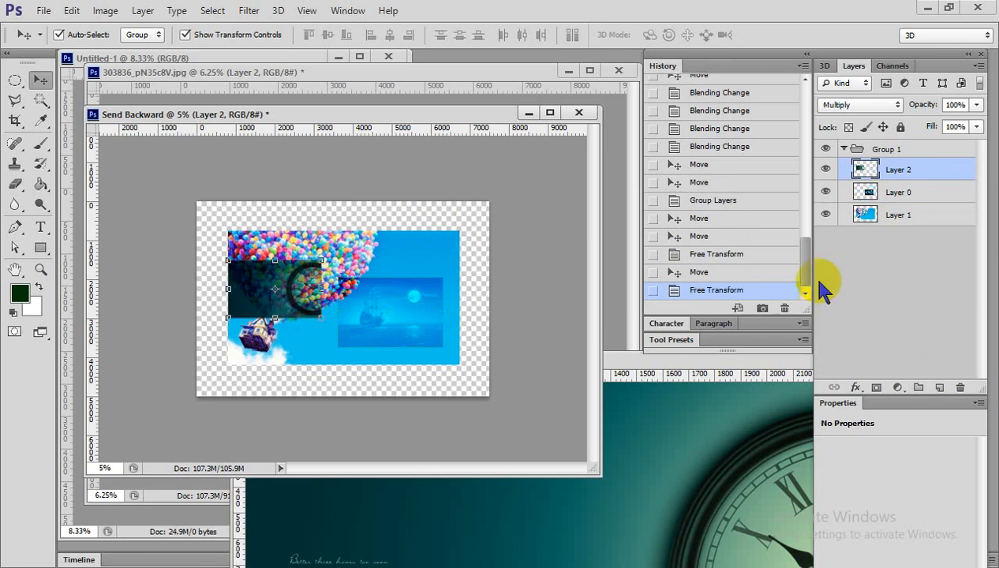
# - Repeat the three ways of deleting Layer 2, confirming the last one, and undo each deletion
pyautogui.click(890, 171)
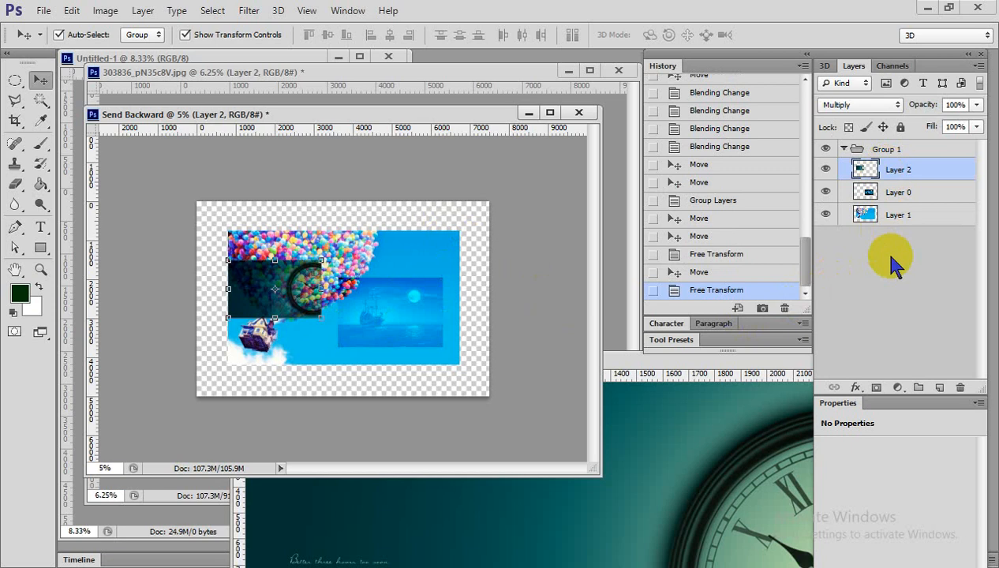
pyautogui.press('Delete')
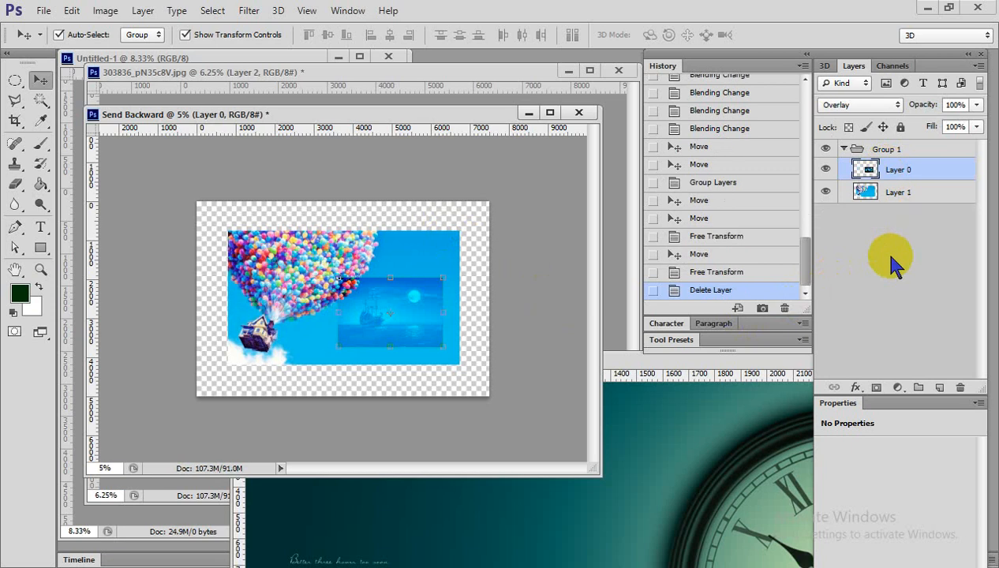
pyautogui.hotkey('ctrl', 'z')
pyautogui.click(889, 308)
pyautogui.moveTo(895, 176); pyautogui.dragTo(961, 386)
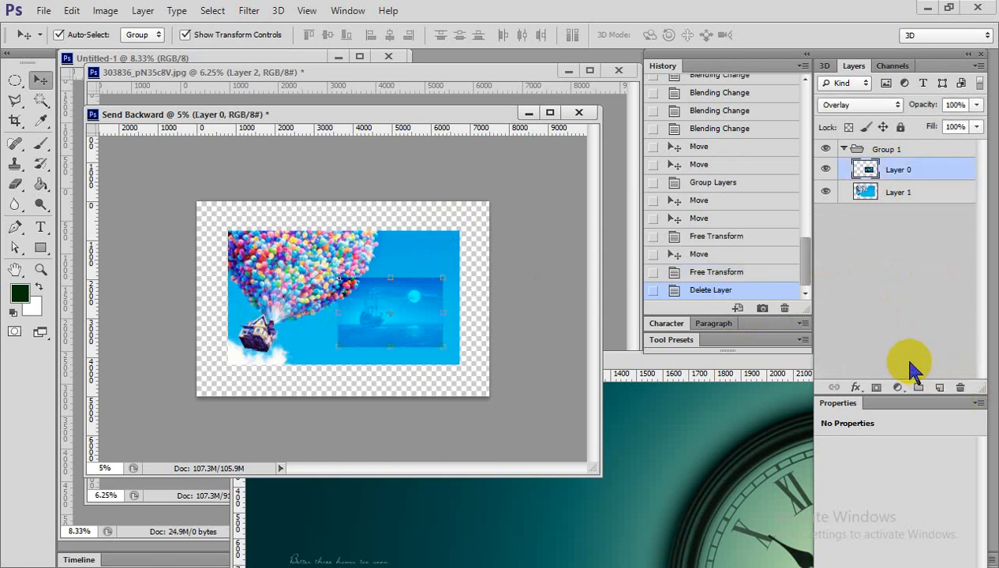
pyautogui.hotkey('ctrl', 'z')
pyautogui.click(907, 172)
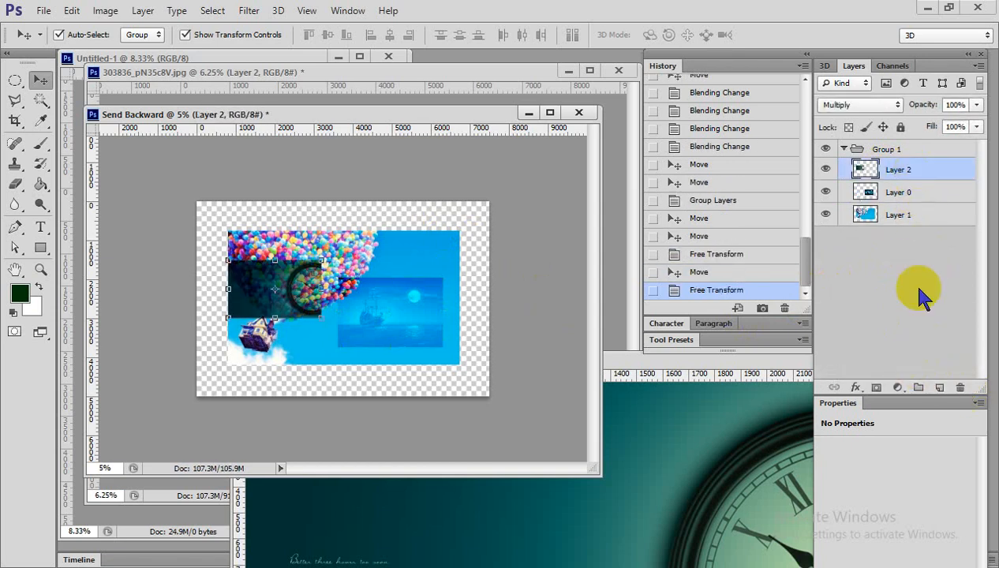
pyautogui.click(961, 387)
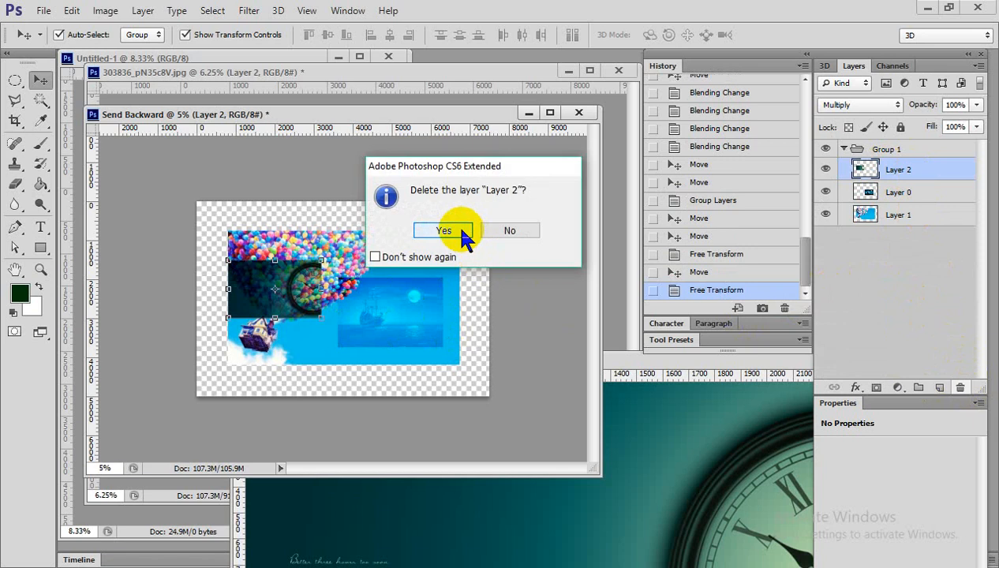
pyautogui.click(450, 229)
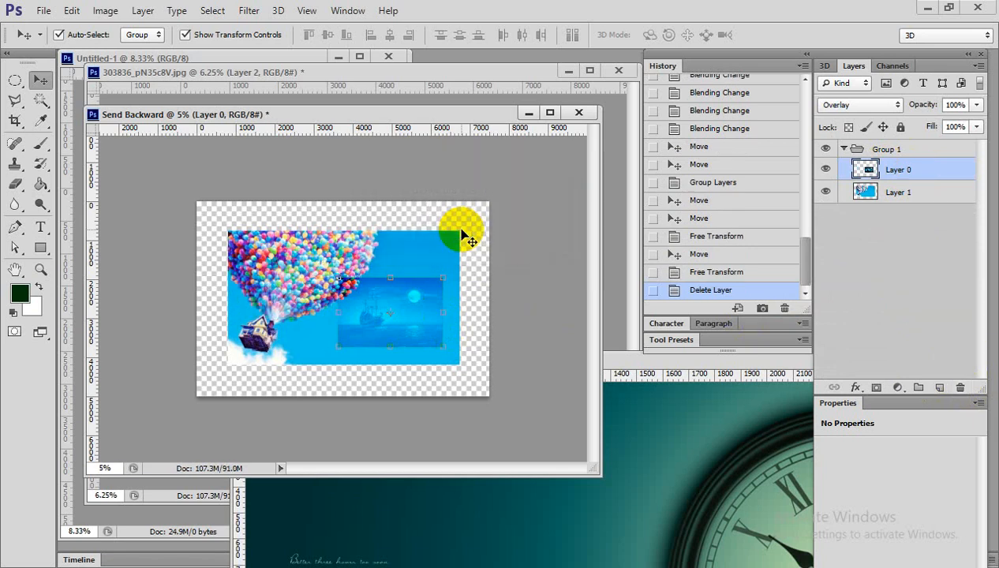
pyautogui.hotkey('ctrl', 'z')
# - Deselect all layers and begin saving the document under a new location, opening the Class Work folder inside the GD (Batch R-3) folder
pyautogui.click(424, 390)
pyautogui.hotkey('ctrl', '+')
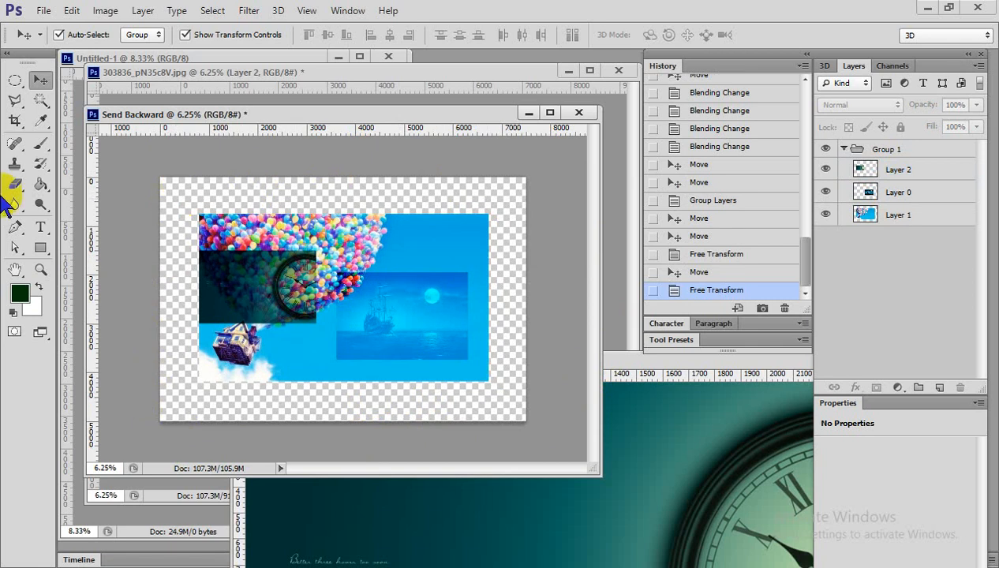
pyautogui.click(41, 11)
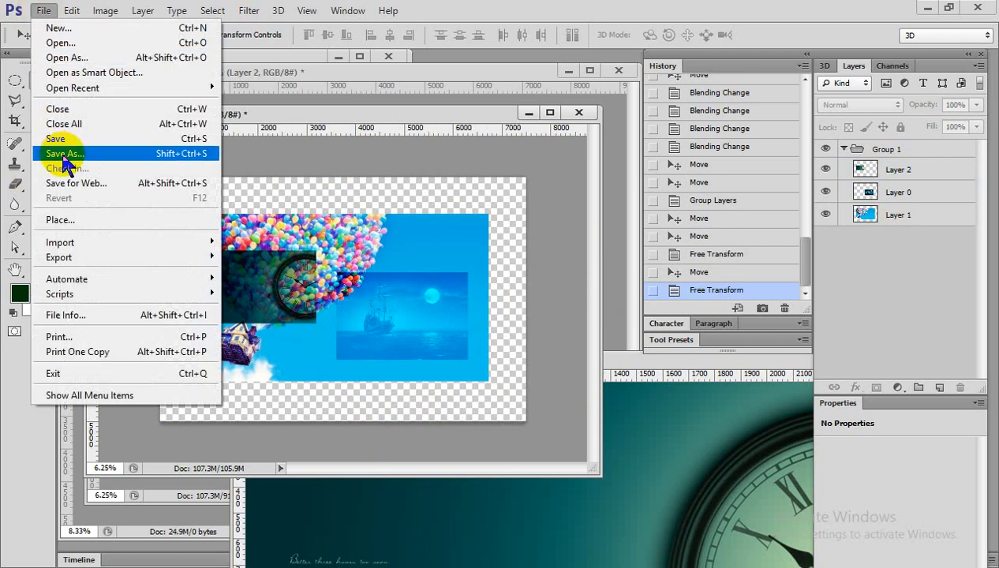
pyautogui.click(66, 160)
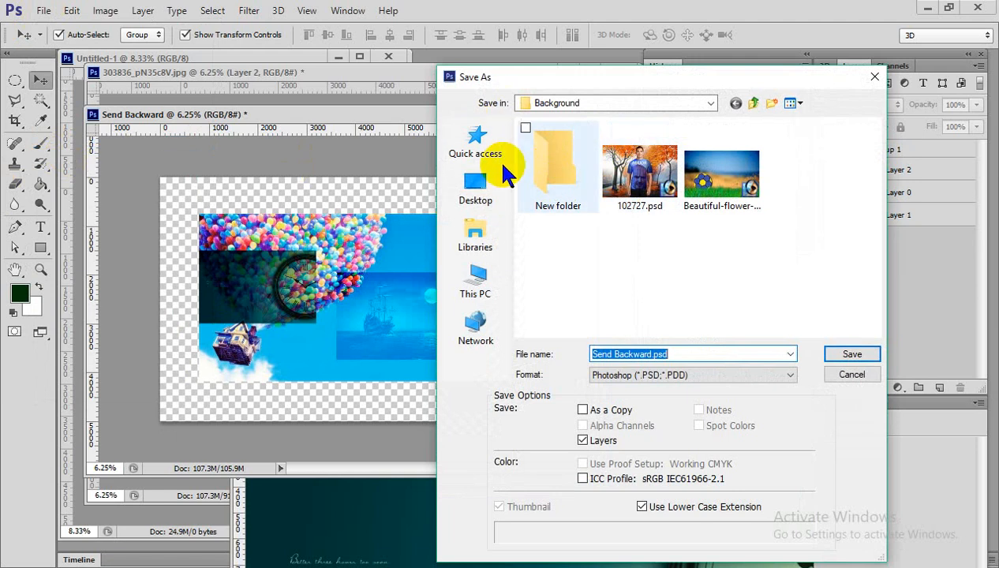
pyautogui.click(754, 103)
pyautogui.click(754, 103)
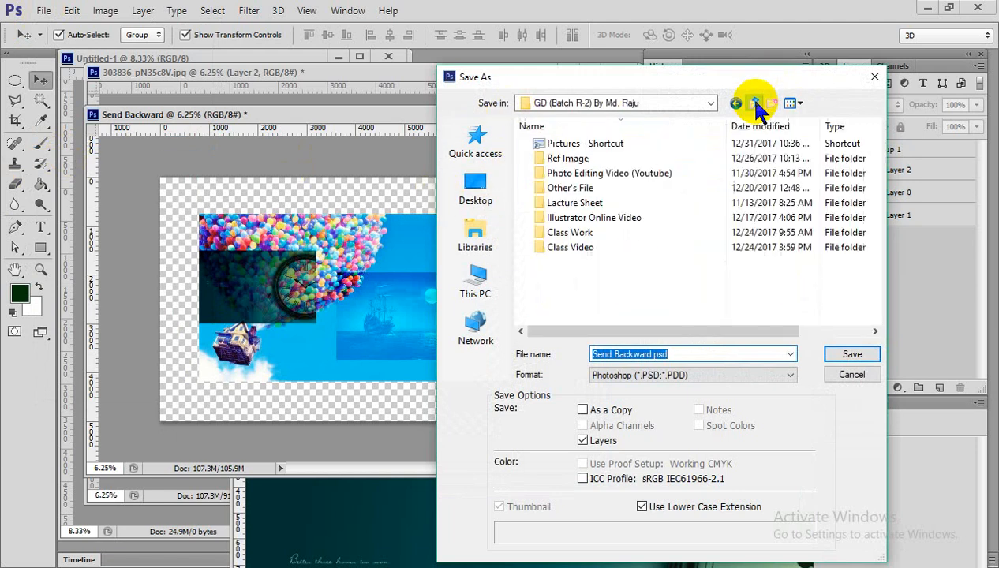
pyautogui.click(755, 103)
pyautogui.click(735, 163)
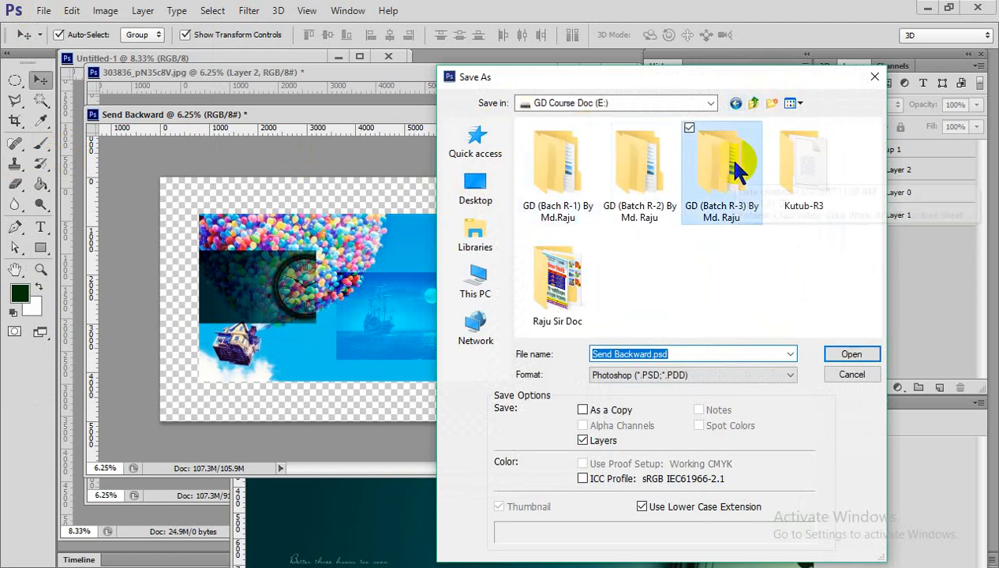
pyautogui.doubleClick(736, 165)
pyautogui.doubleClick(577, 157)
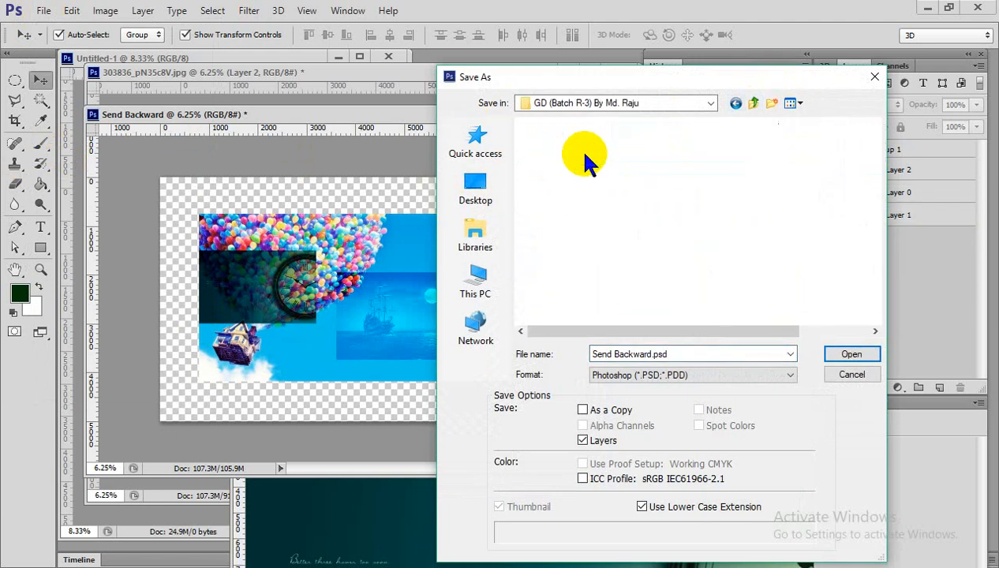
# - Create a folder named Photoshop in Class Work and save the document in it as Send Backward.psd with layers
pyautogui.rightClick(596, 207)
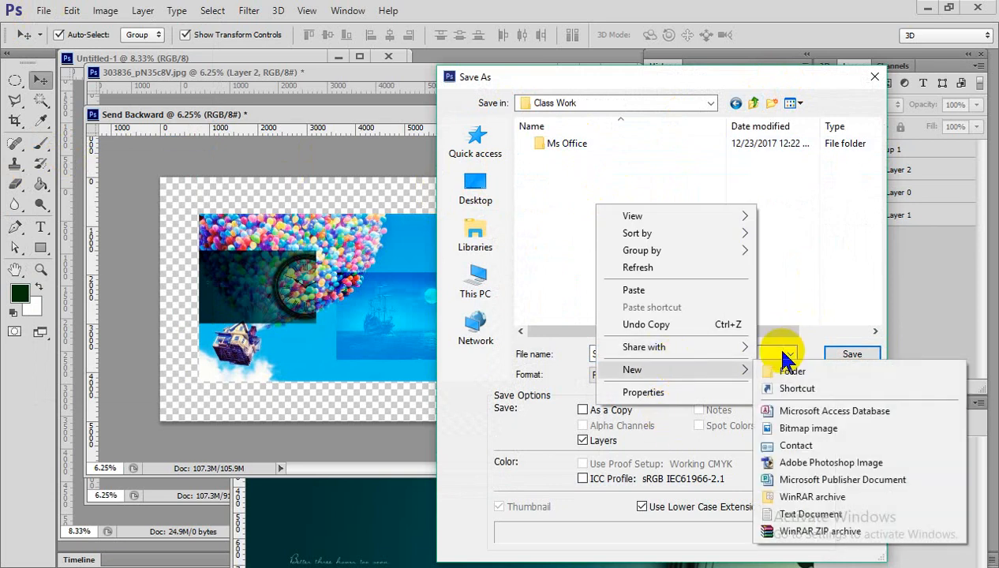
pyautogui.click(789, 370)
pyautogui.write('Photoshop')
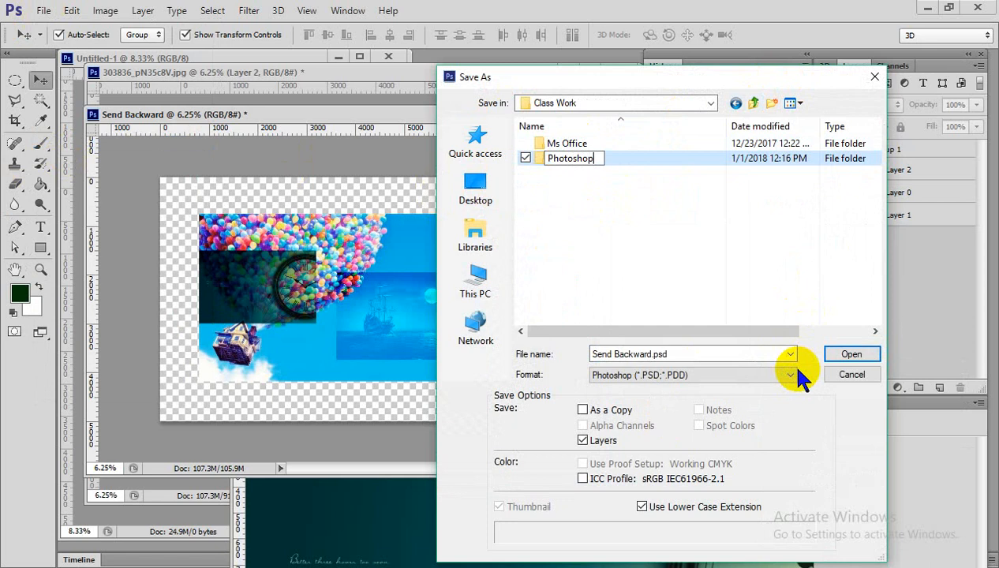
pyautogui.press('Return')
pyautogui.press('Return')
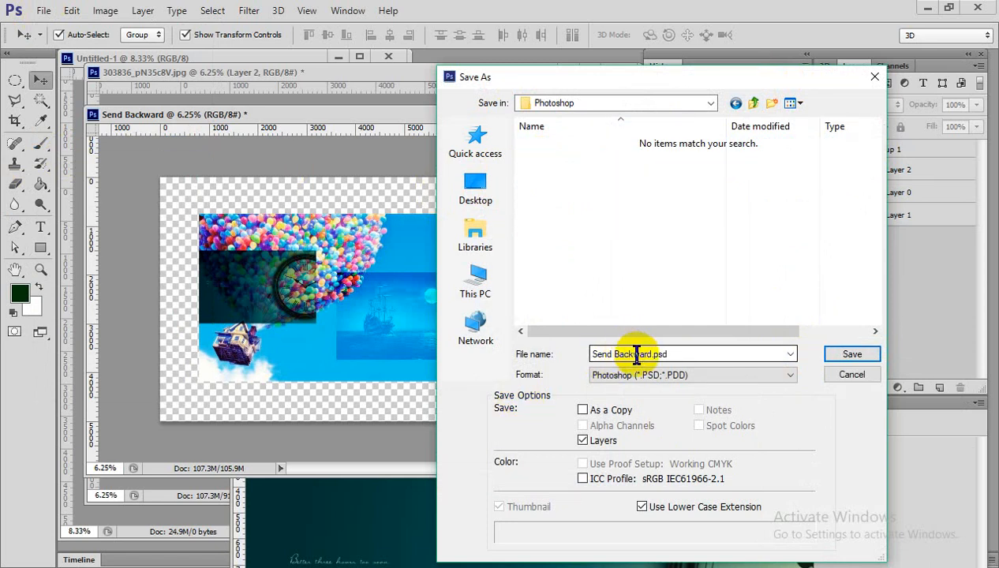
pyautogui.click(854, 357)
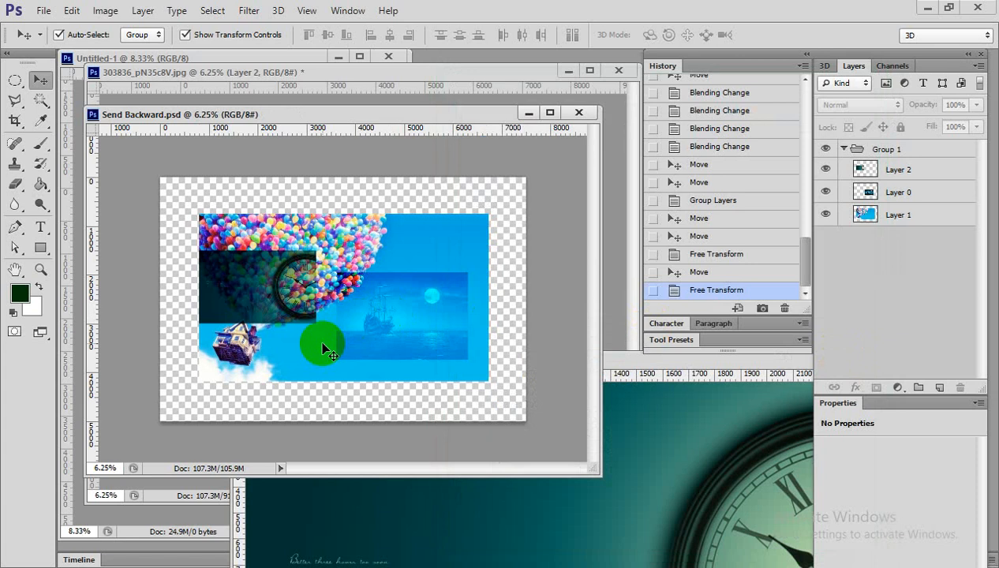
# - Save a JPEG copy as Send Backward.jpg in the Photoshop folder, with Maximum quality (12) and Baseline Optimized format
pyautogui.click(44, 10)
pyautogui.click(165, 153)
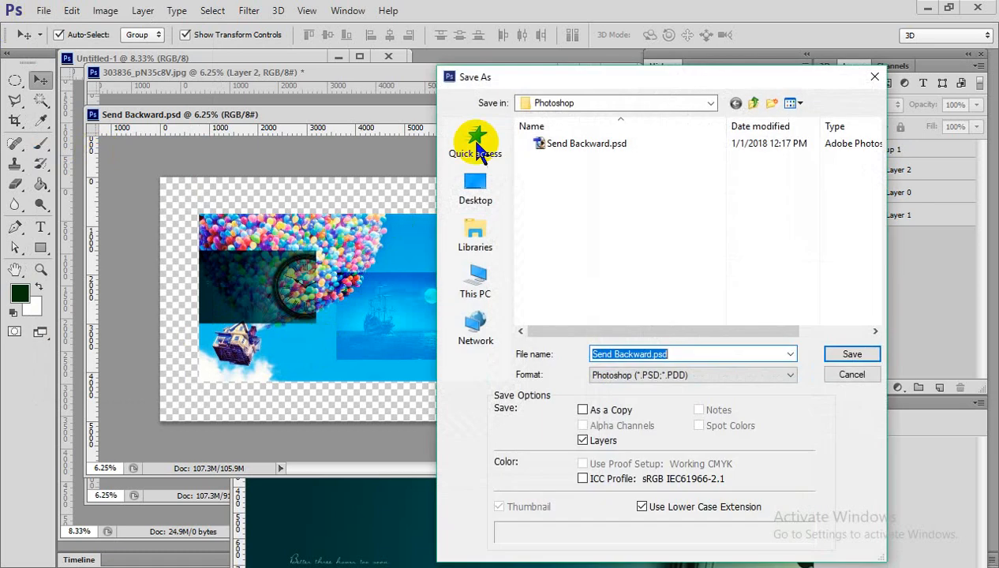
pyautogui.click(713, 369)
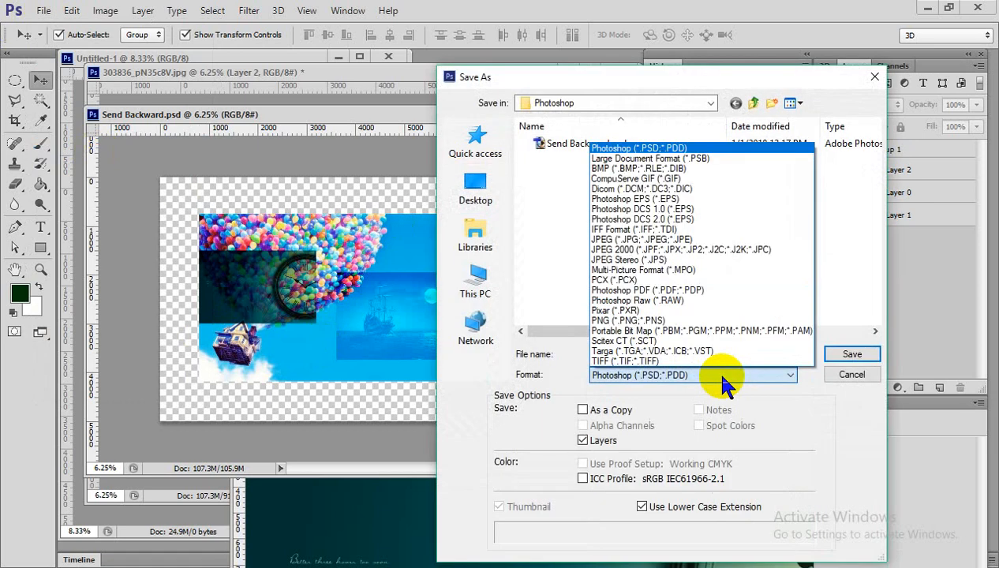
pyautogui.click(624, 234)
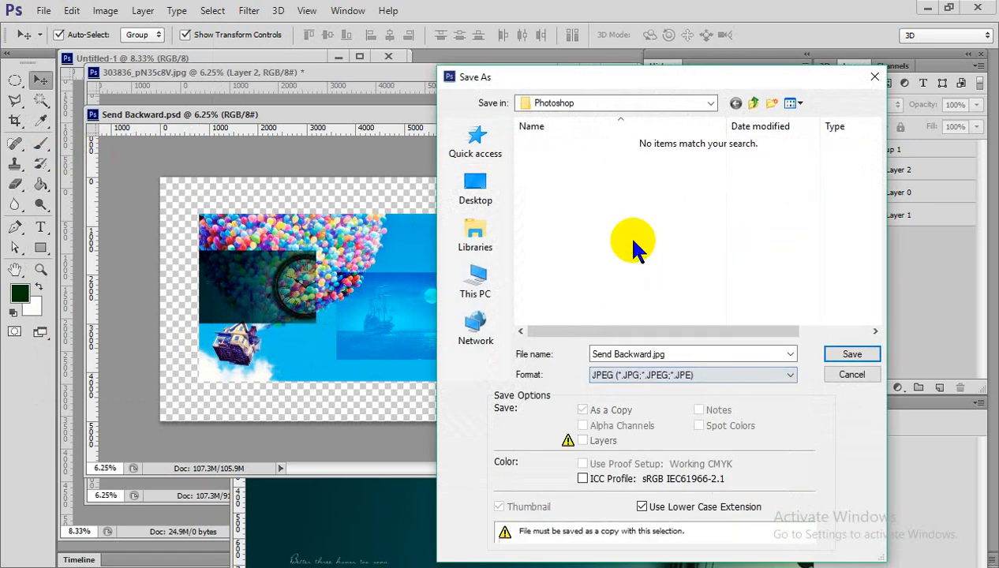
pyautogui.click(851, 355)
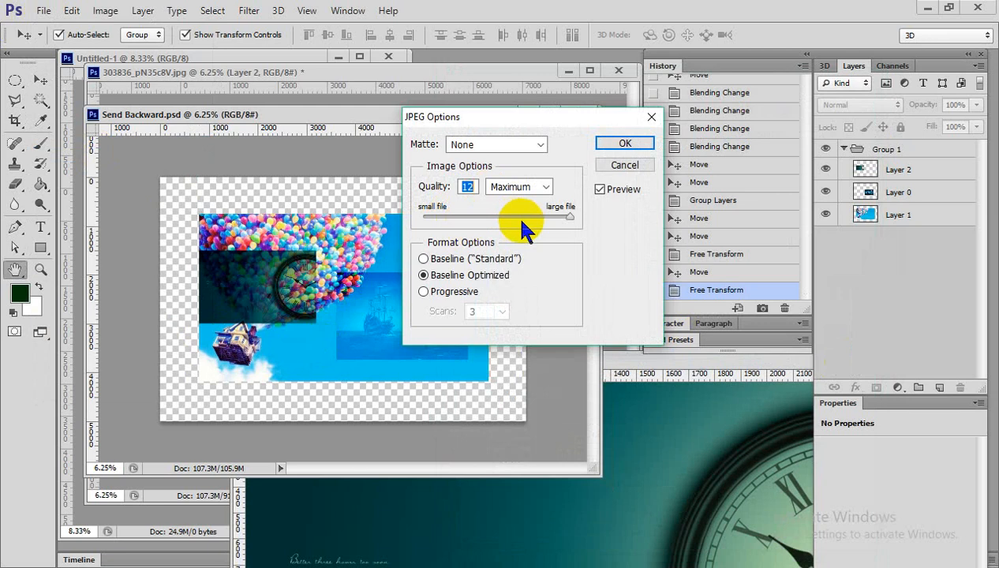
pyautogui.click(527, 187)
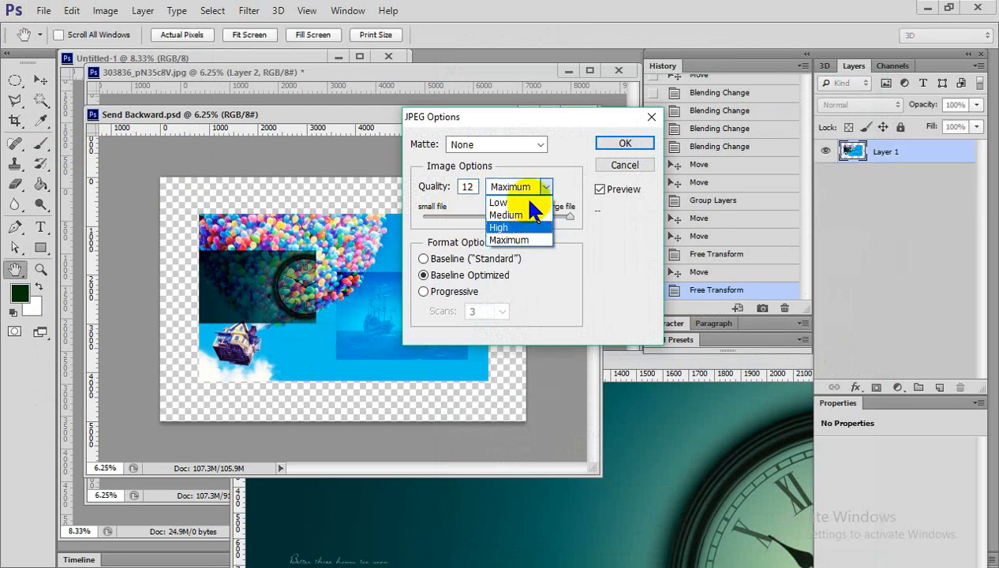
pyautogui.click(525, 239)
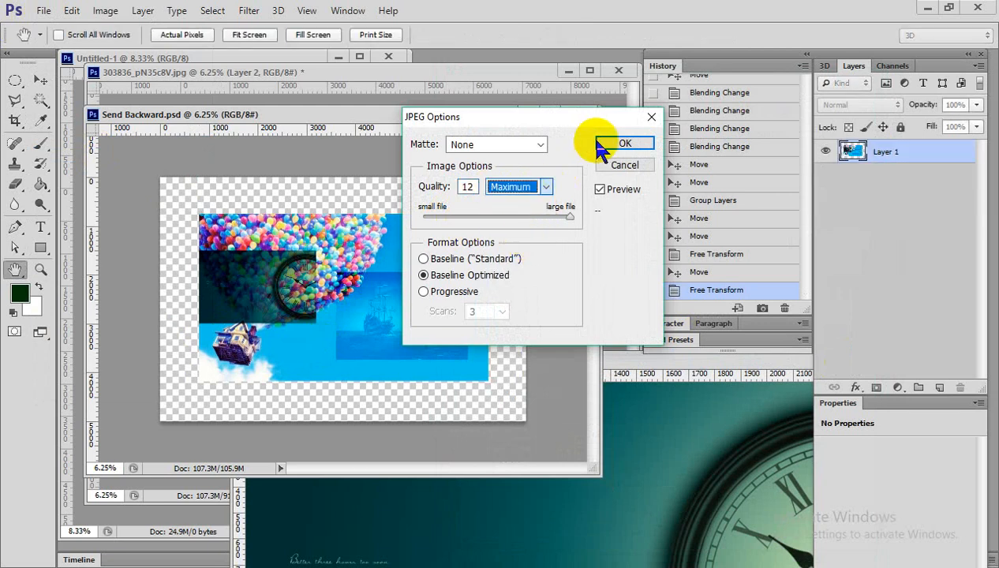
pyautogui.click(619, 145)
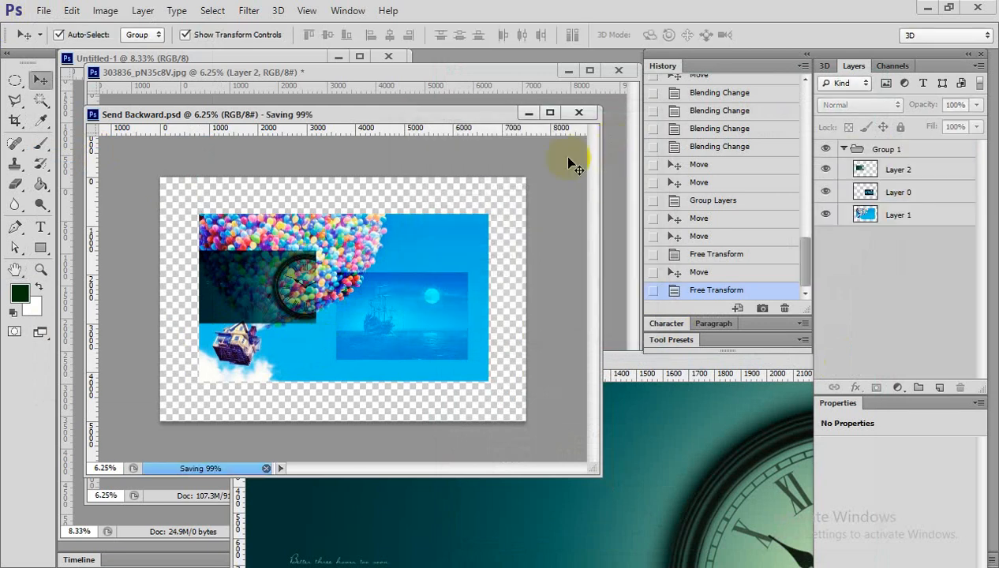
# - Switch to the desktop and view Send Backward.jpg from the Photoshop folder under Class Work in the GD (Batch R-3) folder
pyautogui.click(43, 10)
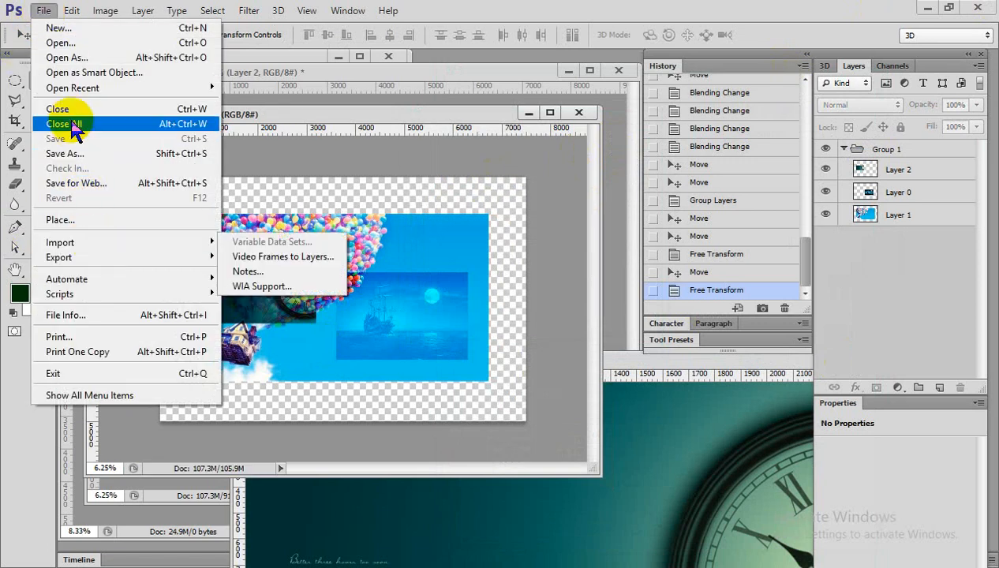
pyautogui.click(948, 8)
pyautogui.click(879, 26)
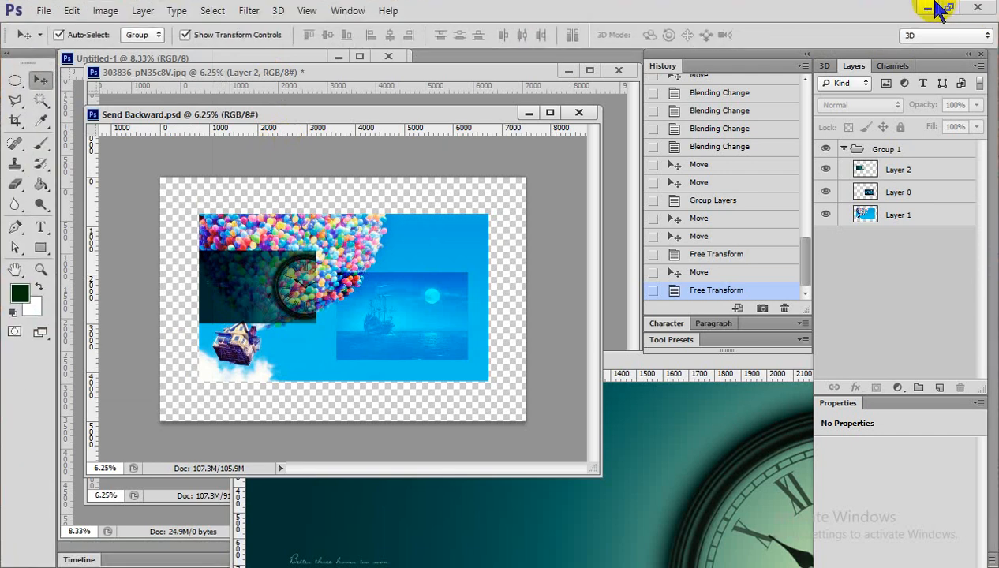
pyautogui.click(929, 8)
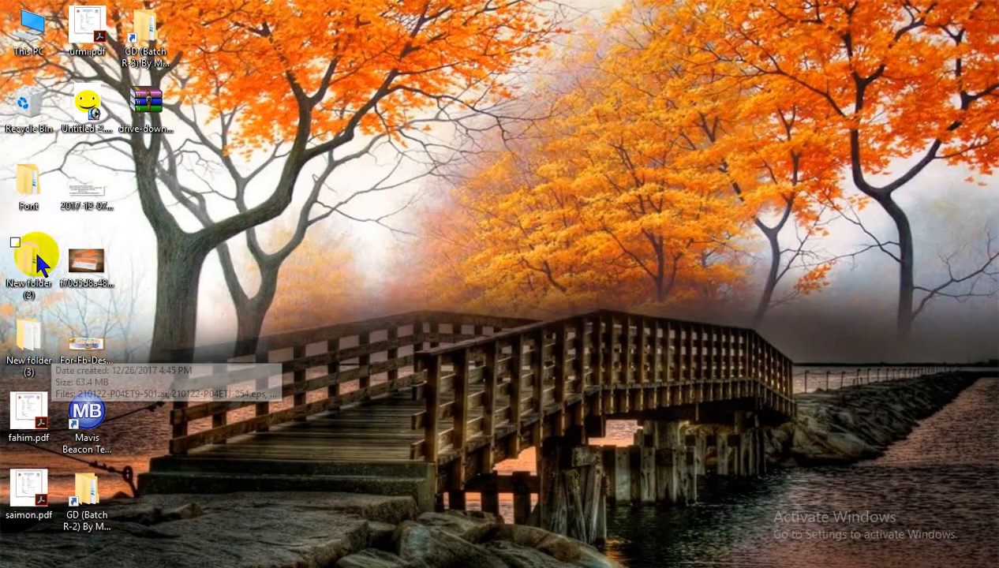
pyautogui.click(146, 35)
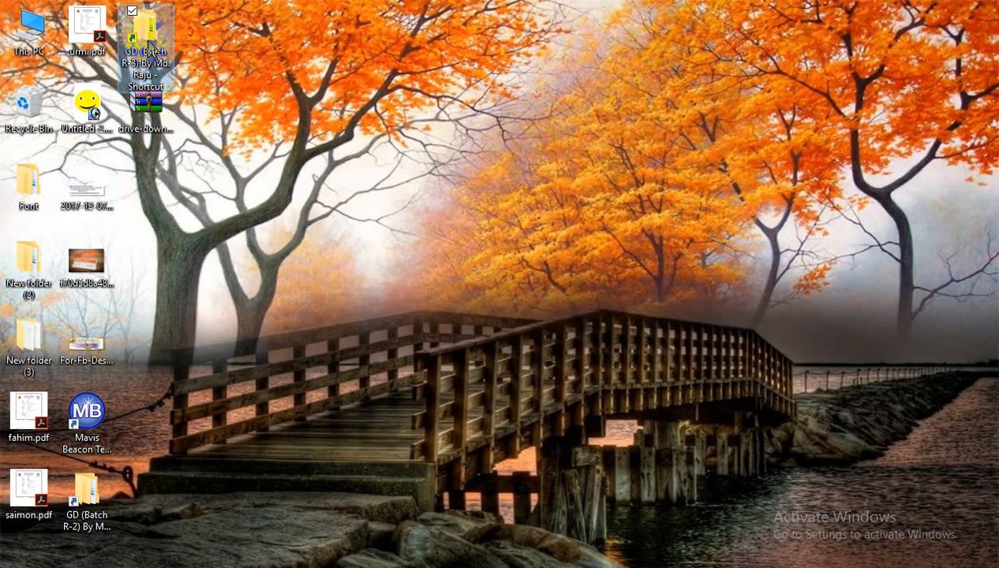
pyautogui.doubleClick(146, 36)
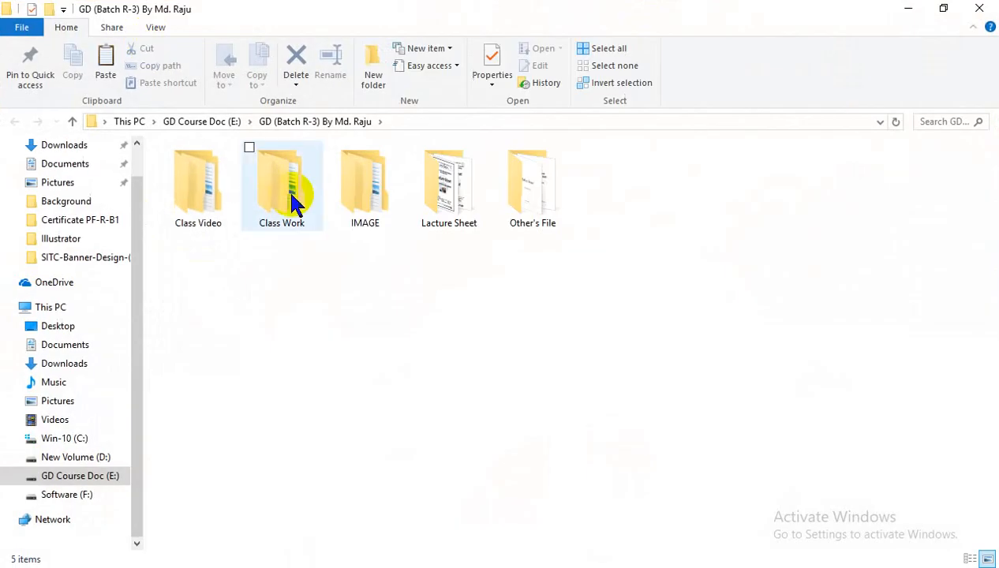
pyautogui.click(285, 189)
pyautogui.doubleClick(286, 189)
pyautogui.doubleClick(240, 168)
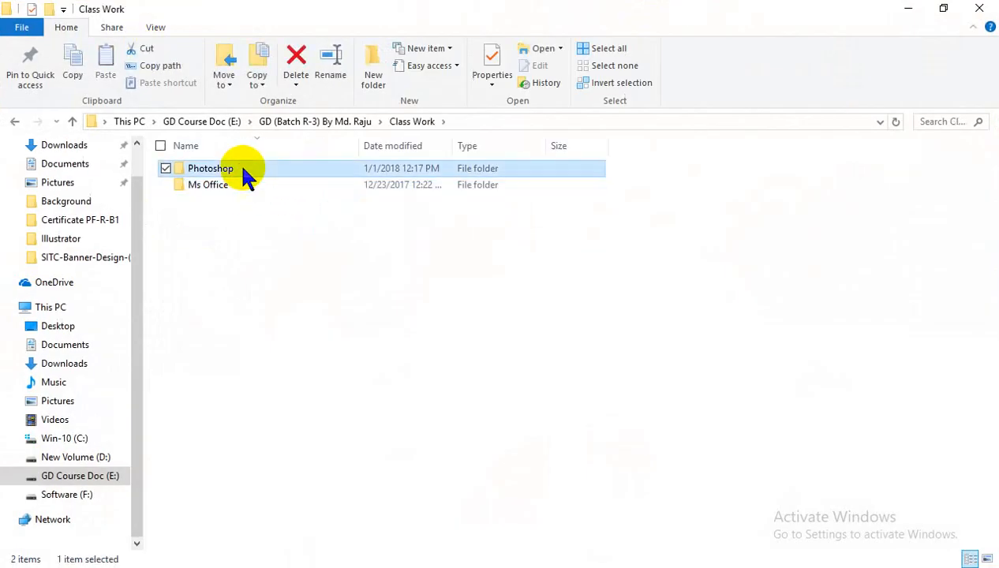
pyautogui.doubleClick(189, 203)
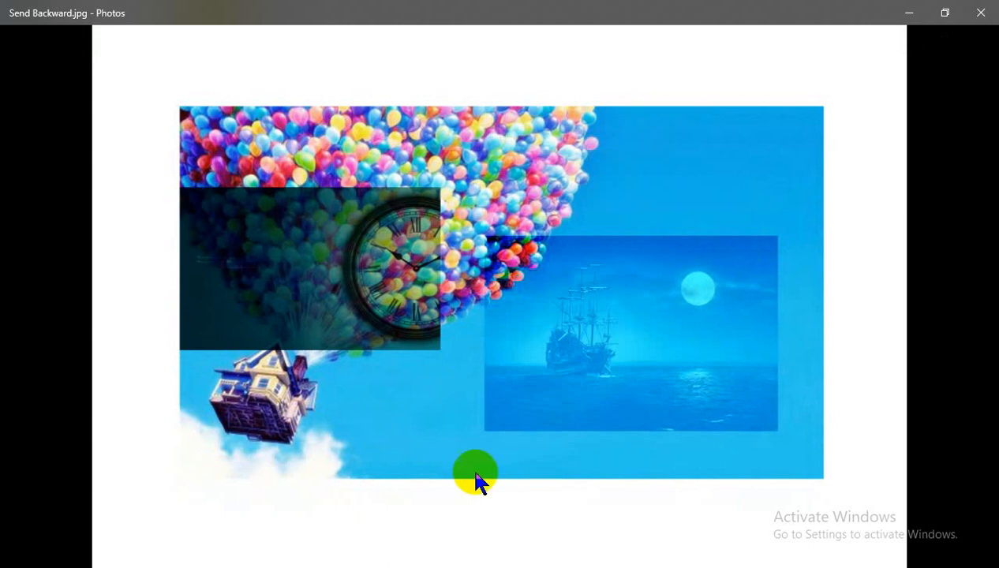
# - Return to Photoshop and save a PNG copy as Send Backward.png with None / Fast compression and no interlacing
pyautogui.hotkey('alt', 'Tab')
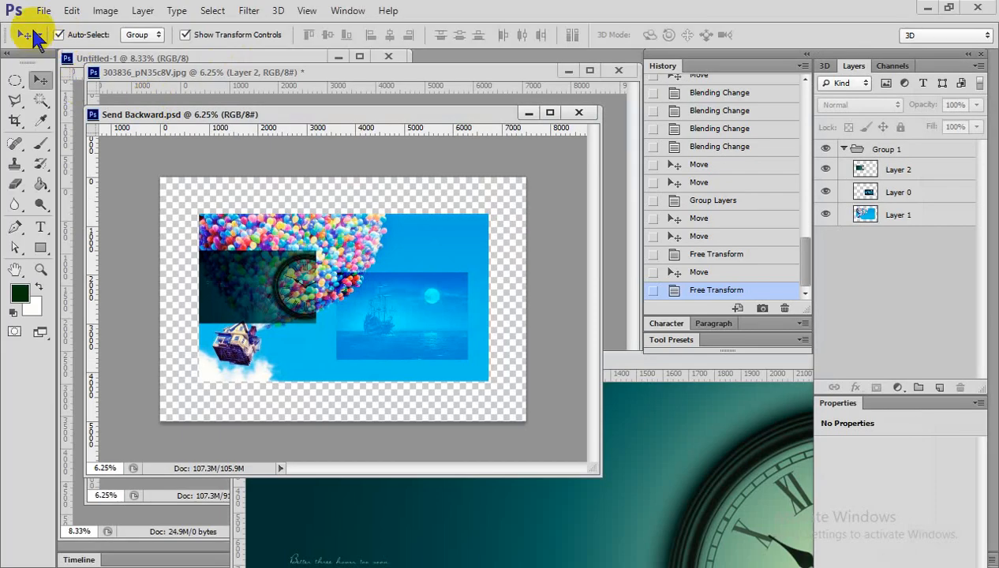
pyautogui.click(43, 11)
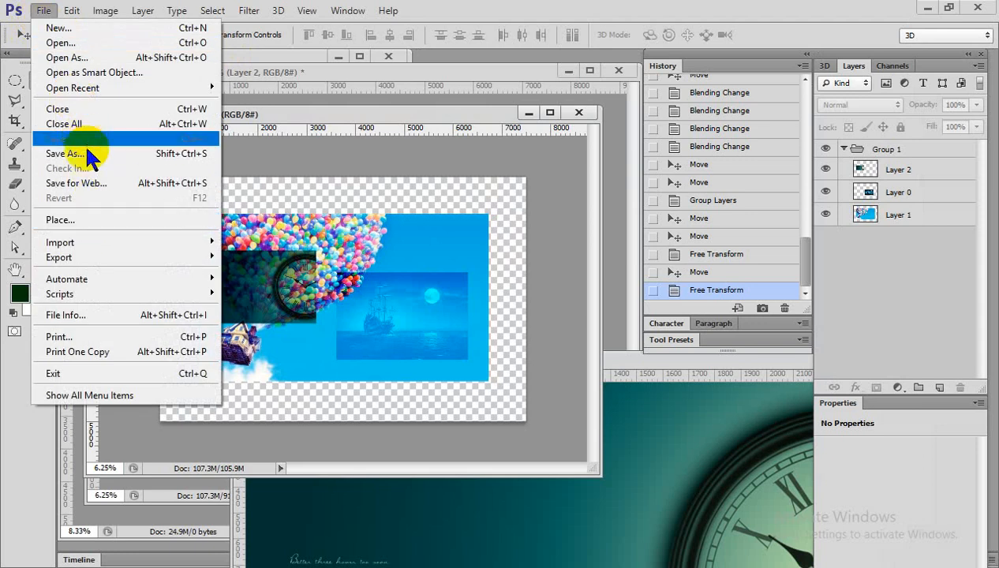
pyautogui.click(87, 153)
pyautogui.click(636, 374)
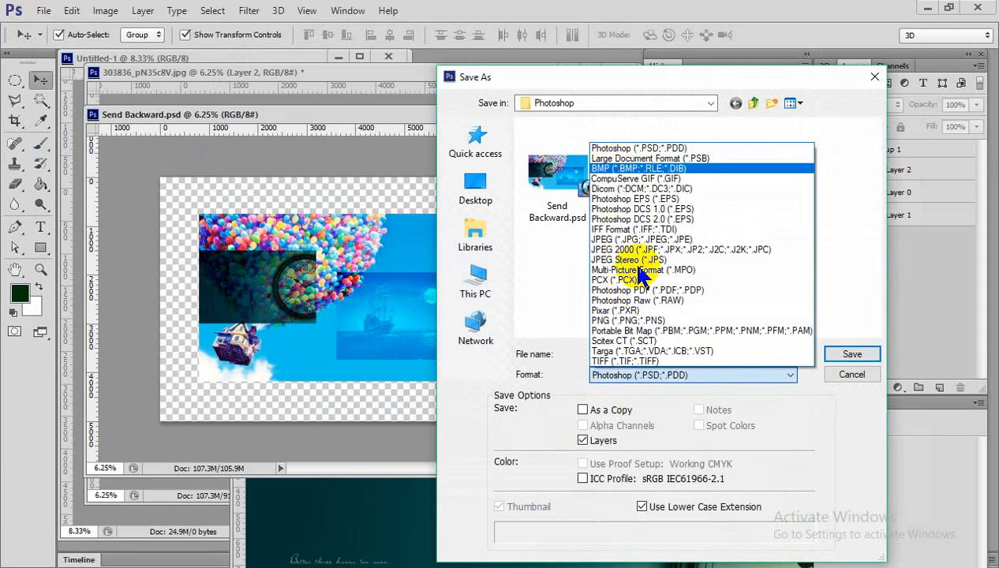
pyautogui.click(631, 321)
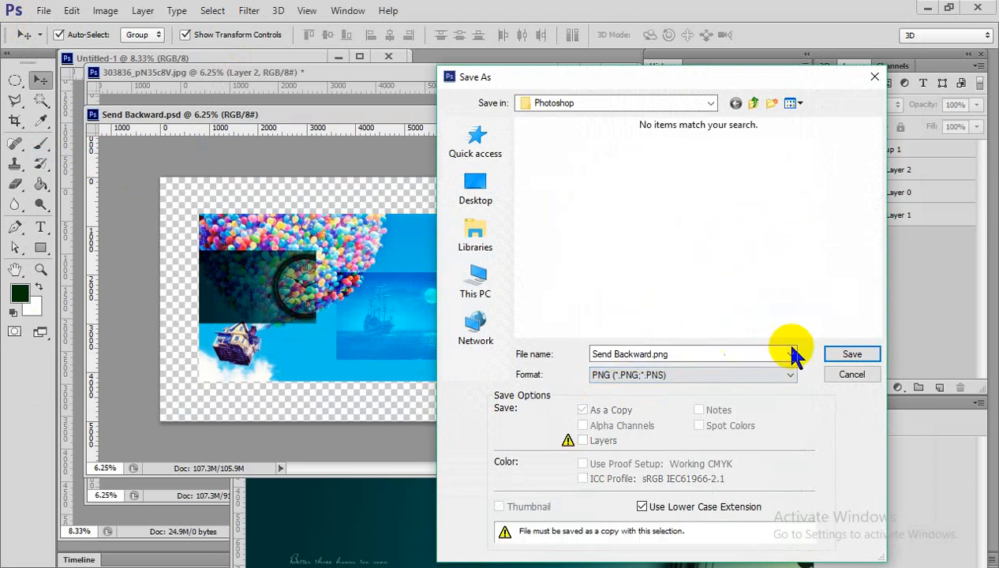
pyautogui.click(847, 352)
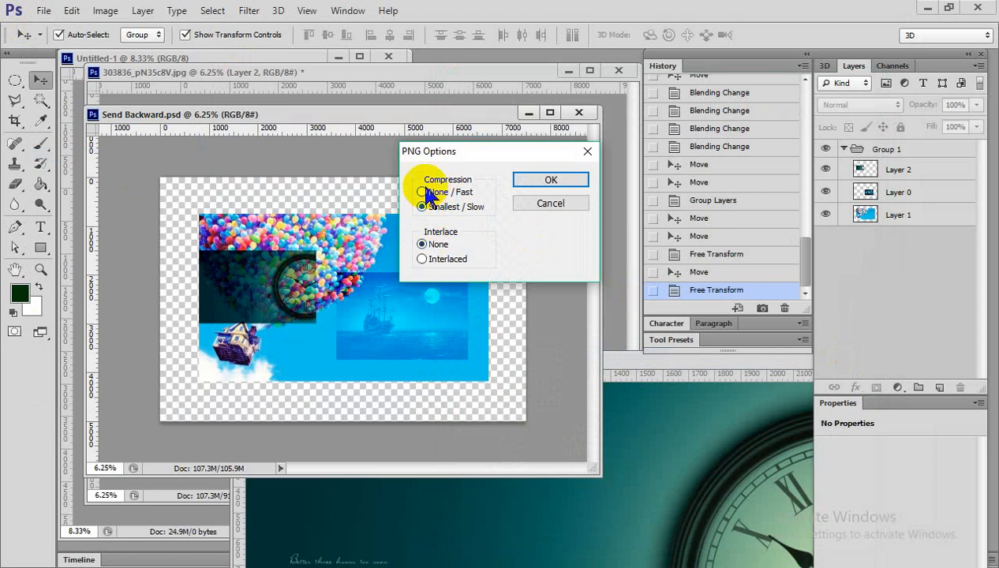
pyautogui.click(422, 193)
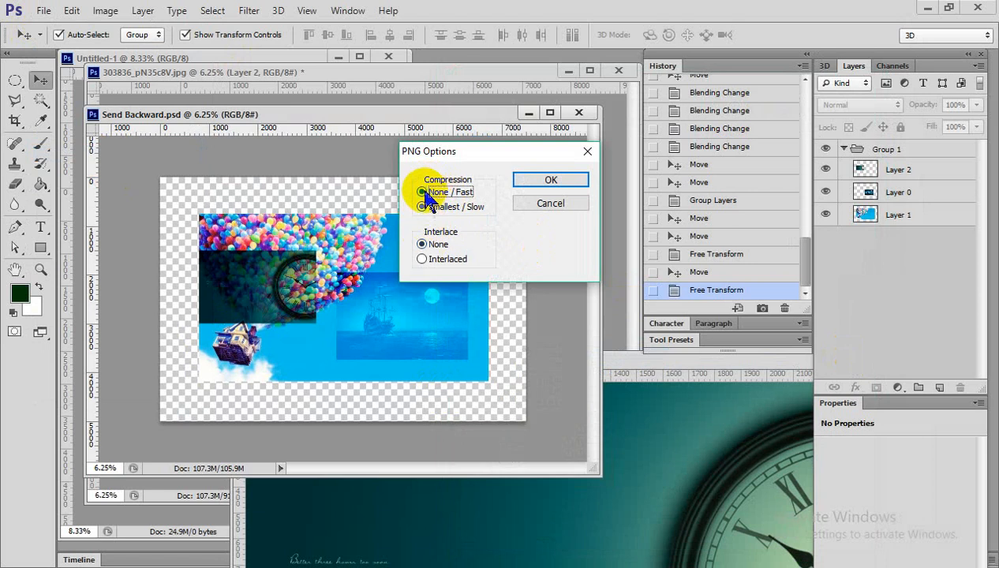
pyautogui.click(545, 179)
# - Leave Photoshop, close the JPEG preview and refresh the Photoshop folder in File Explorer
pyautogui.click(928, 10)
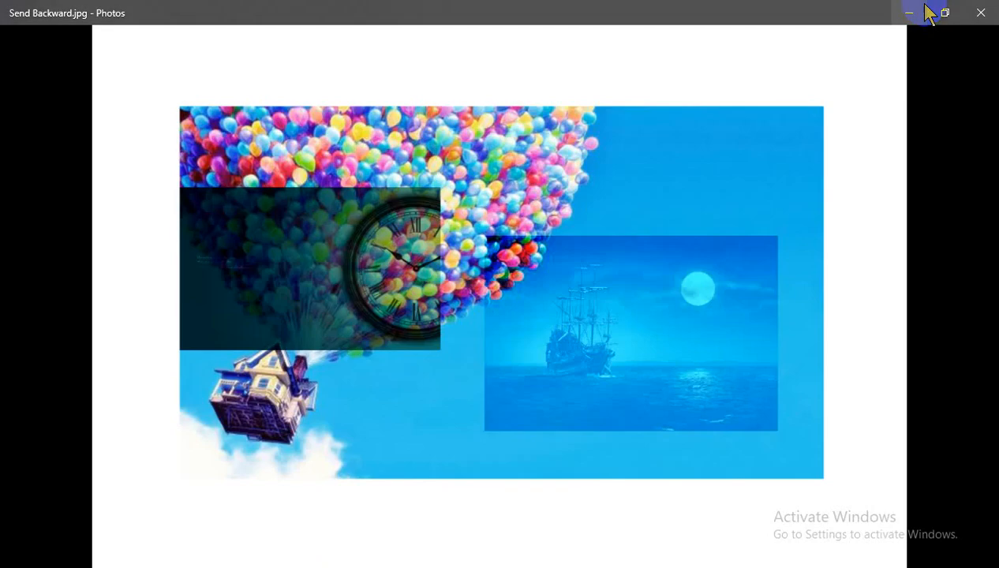
pyautogui.click(976, 11)
pyautogui.click(424, 347)
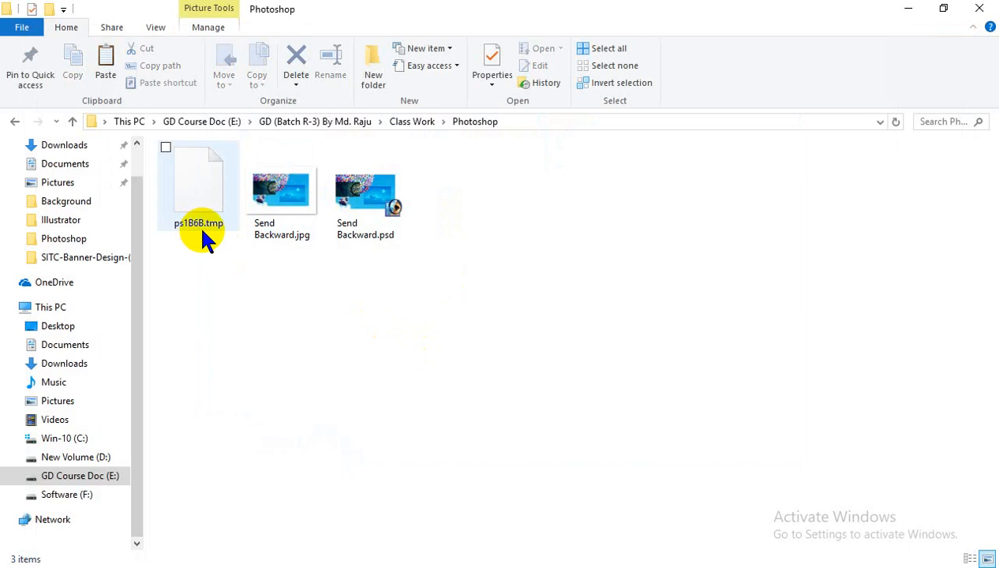
pyautogui.rightClick(227, 289)
pyautogui.click(271, 356)
# - Try to delete the temporary file ps1B6B.tmp, dismiss the dialog and refresh the folder
pyautogui.click(209, 183)
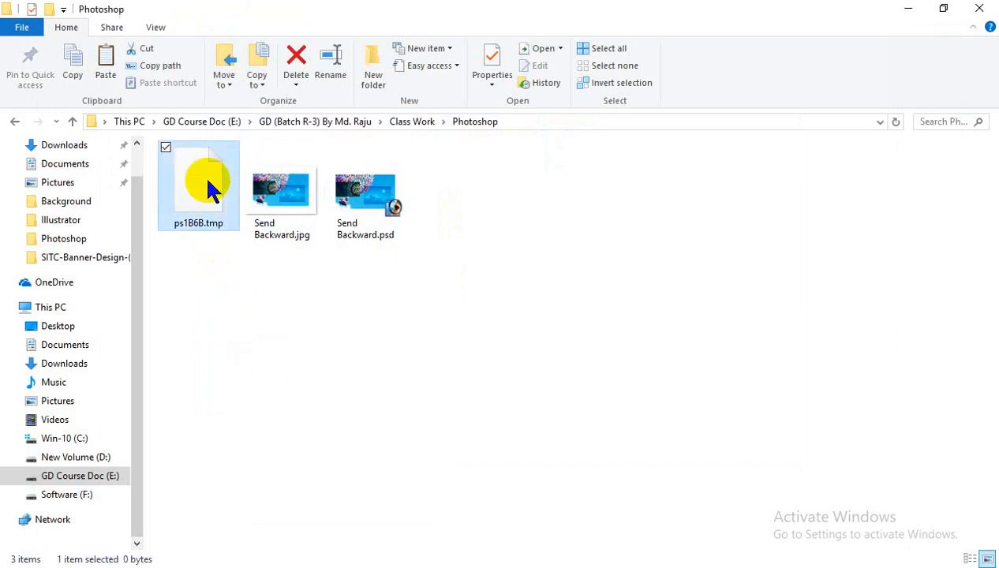
pyautogui.press('Delete')
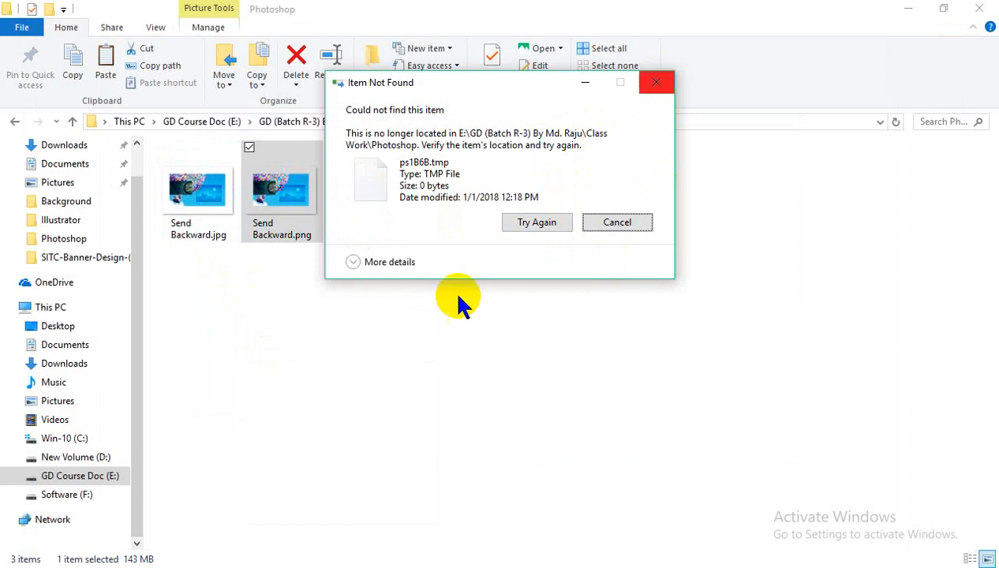
pyautogui.press('Escape')
pyautogui.rightClick(415, 344)
pyautogui.click(400, 169)
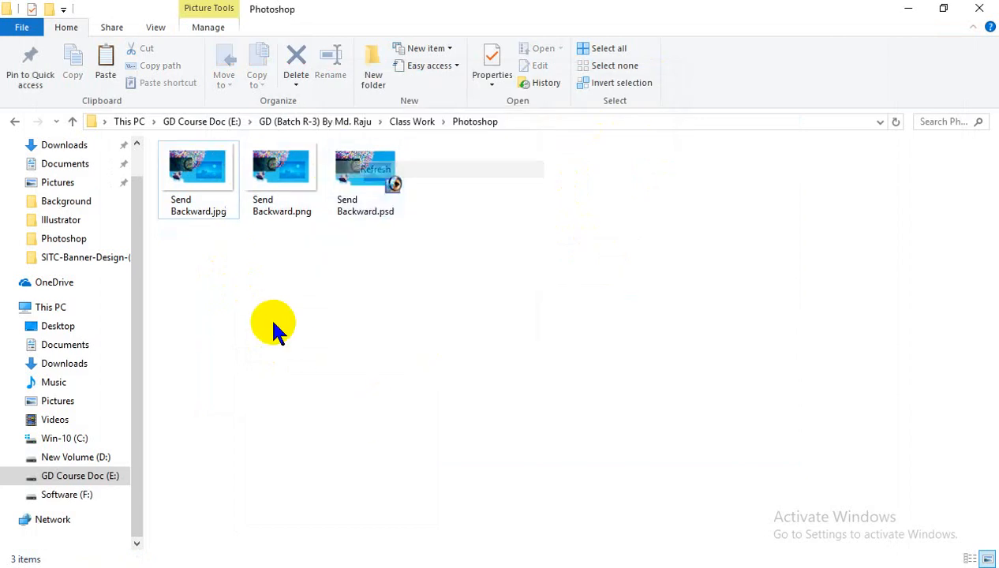
# - View Send Backward.png to check its transparent background, and highlight the JPEG and PNG files in the folder
pyautogui.doubleClick(285, 195)
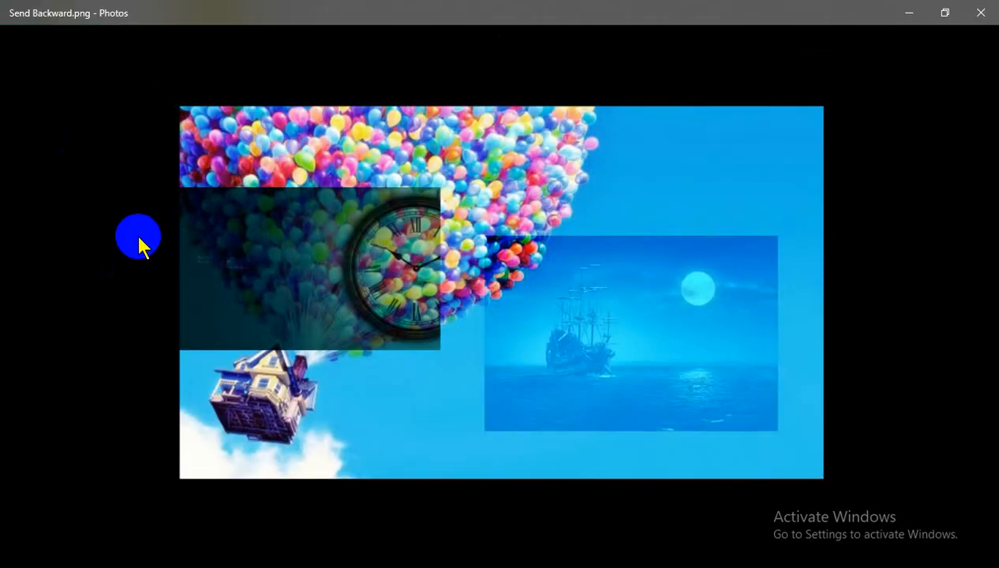
pyautogui.click(981, 13)
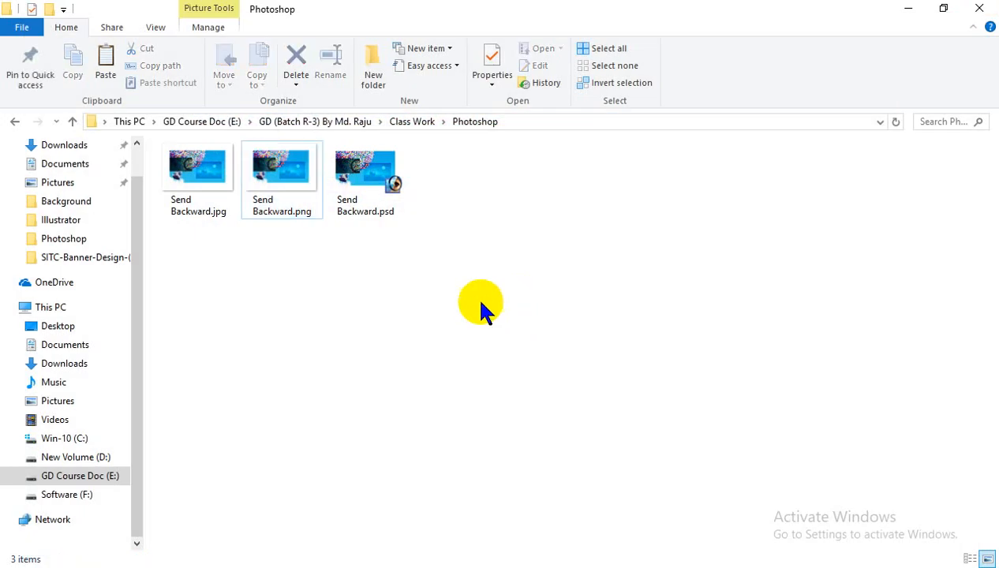
pyautogui.moveTo(287, 263); pyautogui.dragTo(175, 158)
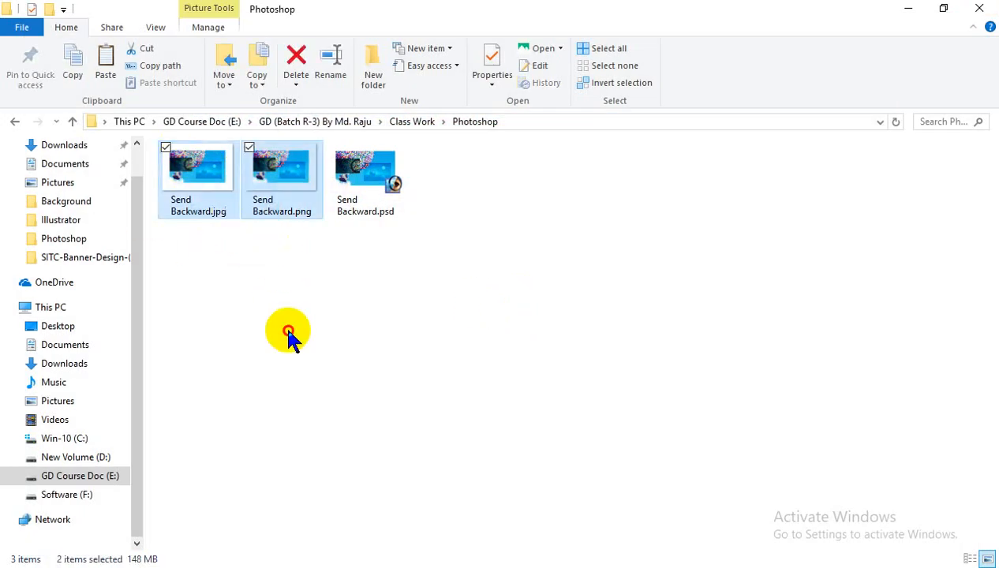
pyautogui.click(289, 338)
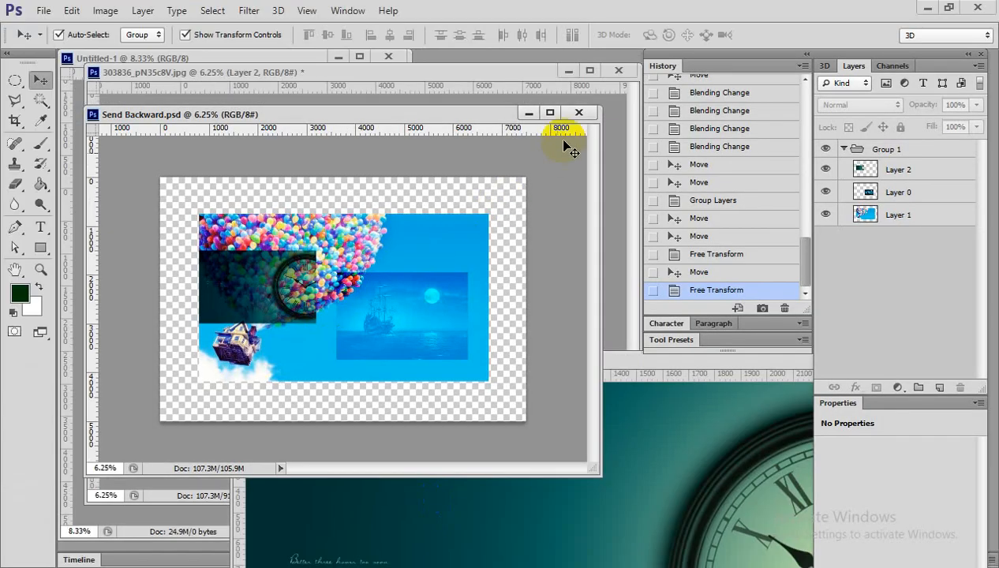
# - Close all four open documents in Photoshop, discarding the changes to 303836_pN35c8V.jpg
pyautogui.click(576, 112)
pyautogui.click(619, 70)
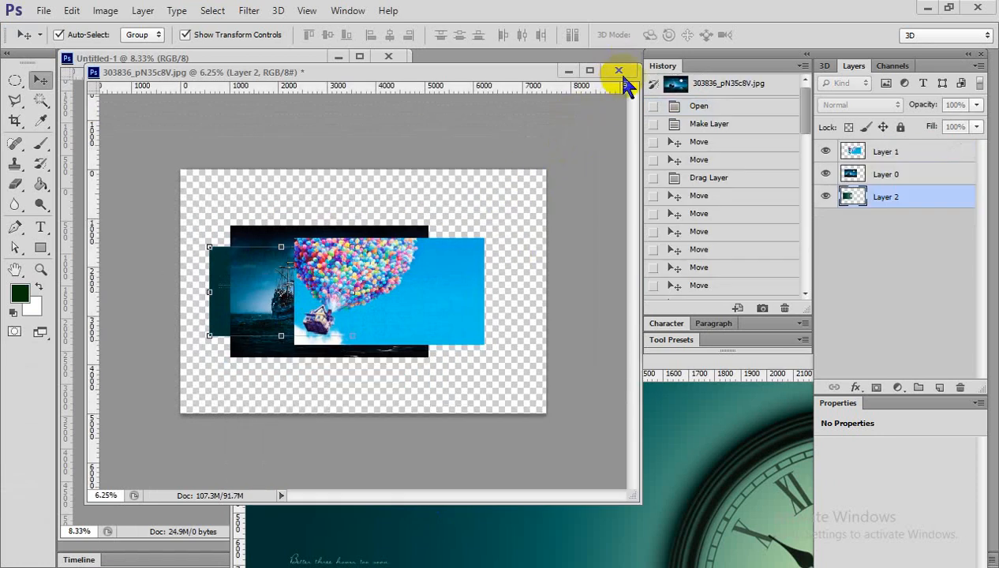
pyautogui.click(537, 231)
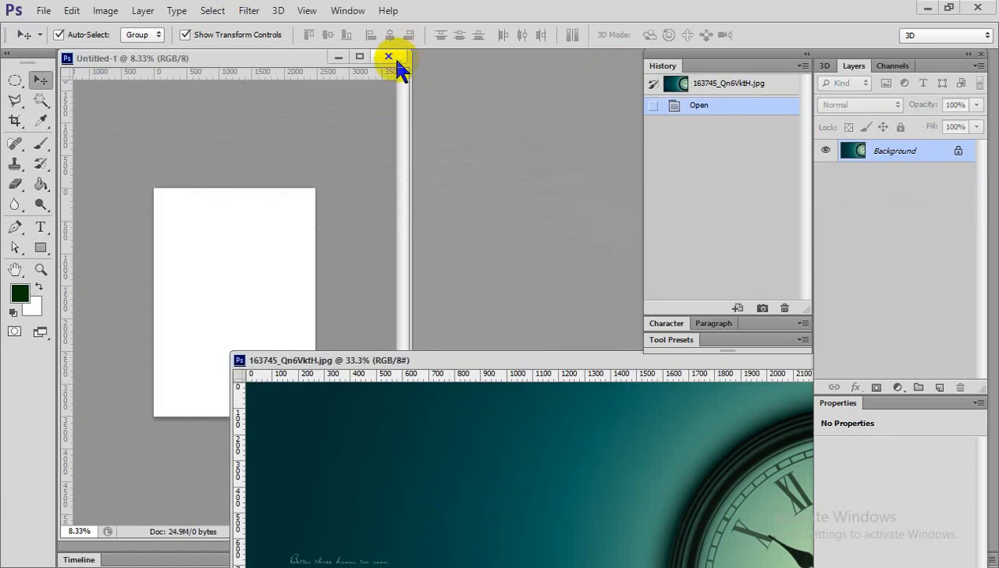
pyautogui.click(388, 56)
pyautogui.moveTo(501, 359); pyautogui.dragTo(139, 174)
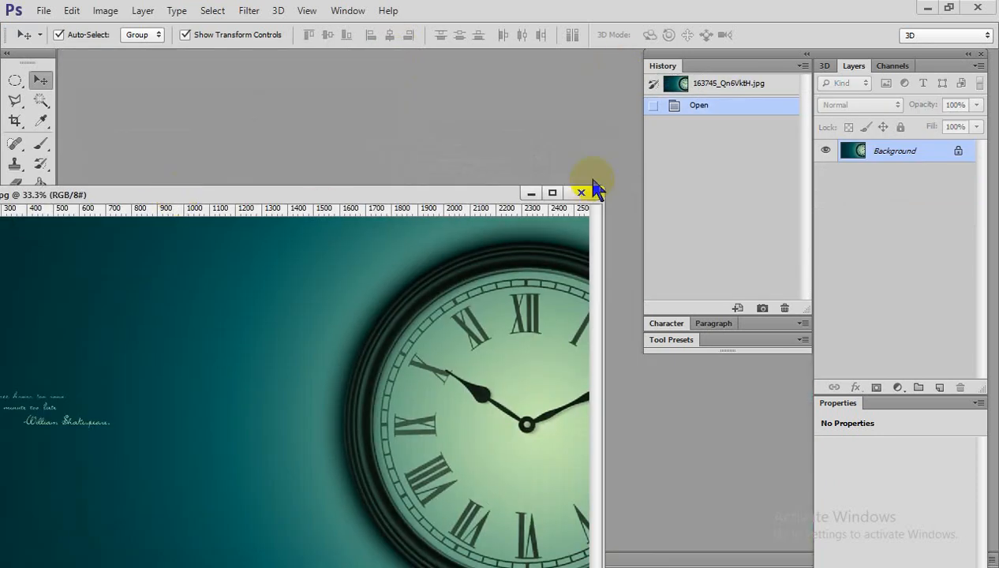
pyautogui.click(584, 192)
# - Open Send Backward.jpg, Send Backward.png and Send Backward.psd together from the Photoshop folder
pyautogui.click(44, 11)
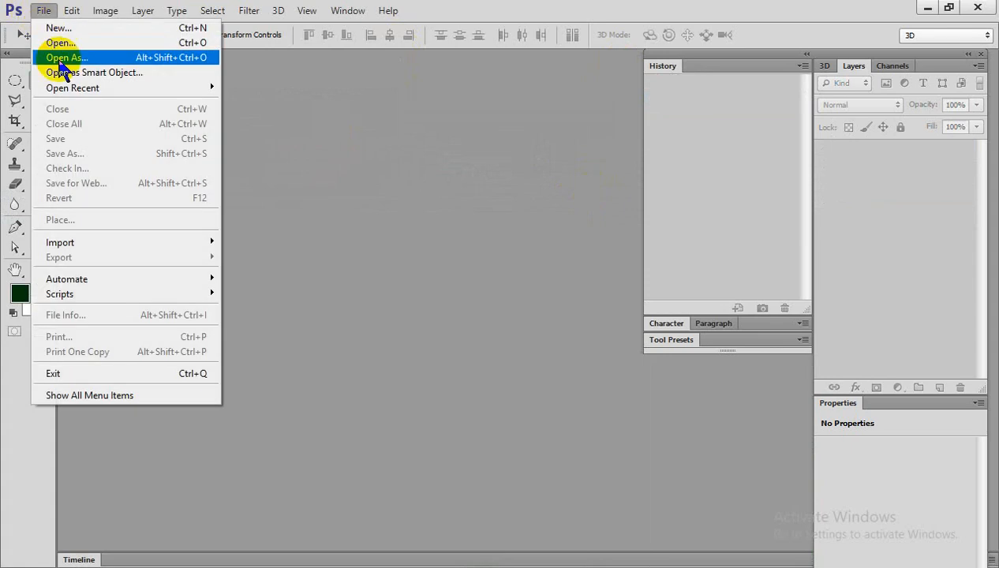
pyautogui.click(57, 43)
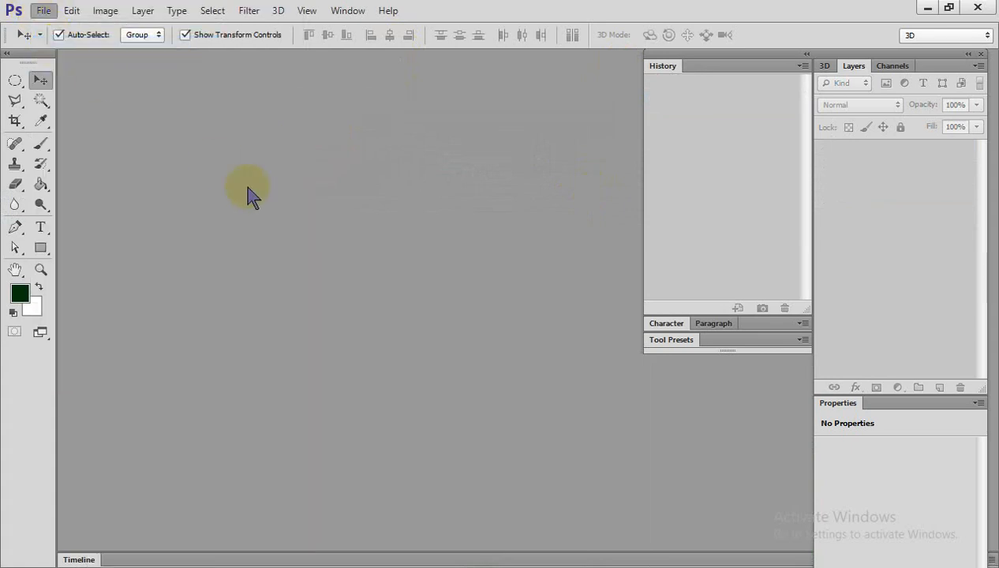
pyautogui.moveTo(702, 292); pyautogui.dragTo(536, 168)
pyautogui.click(735, 308)
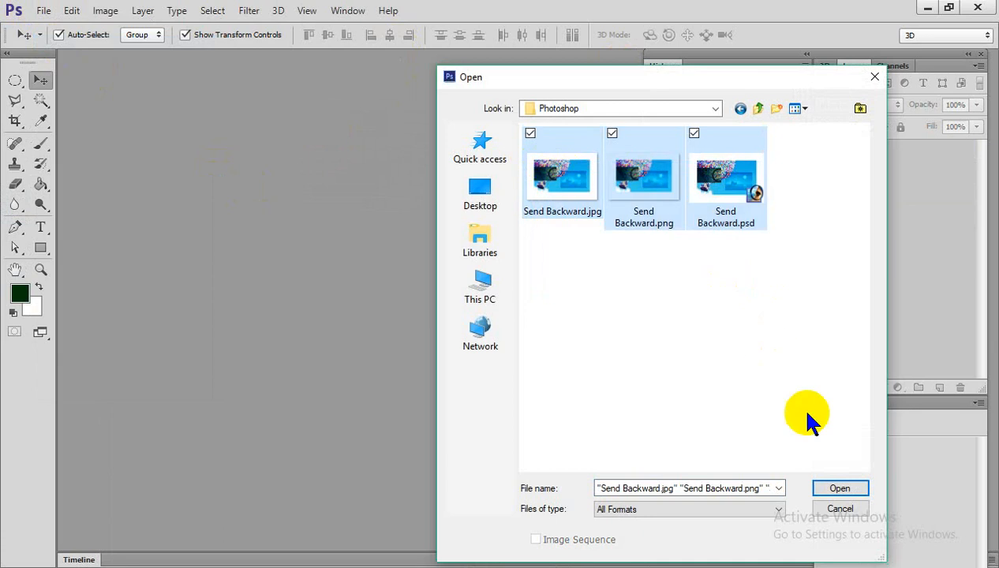
pyautogui.click(840, 488)
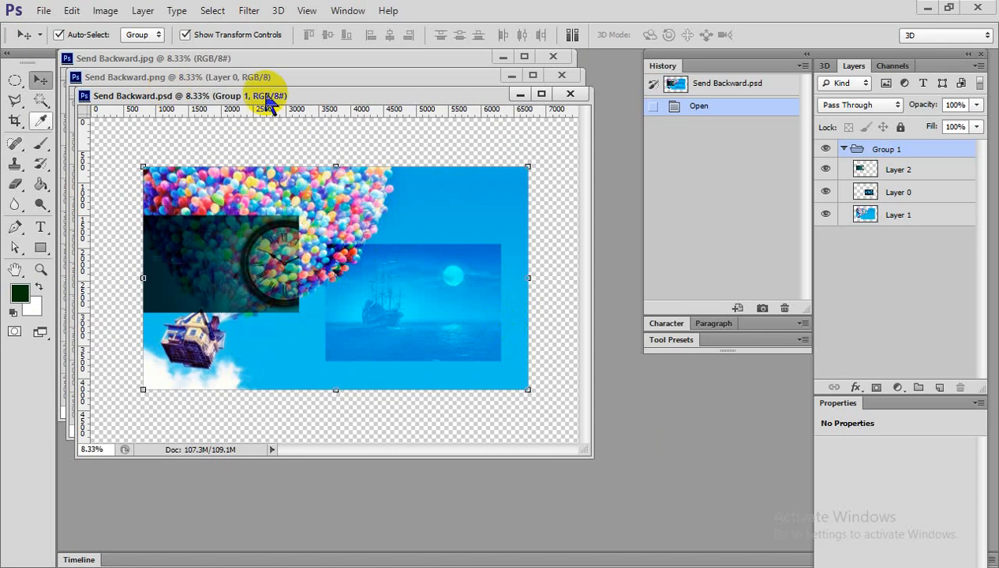
# - Move the Send Backward.psd window clear of the others, and collapse and re-expand Group 1 to inspect its layers
pyautogui.moveTo(298, 99); pyautogui.dragTo(325, 144)
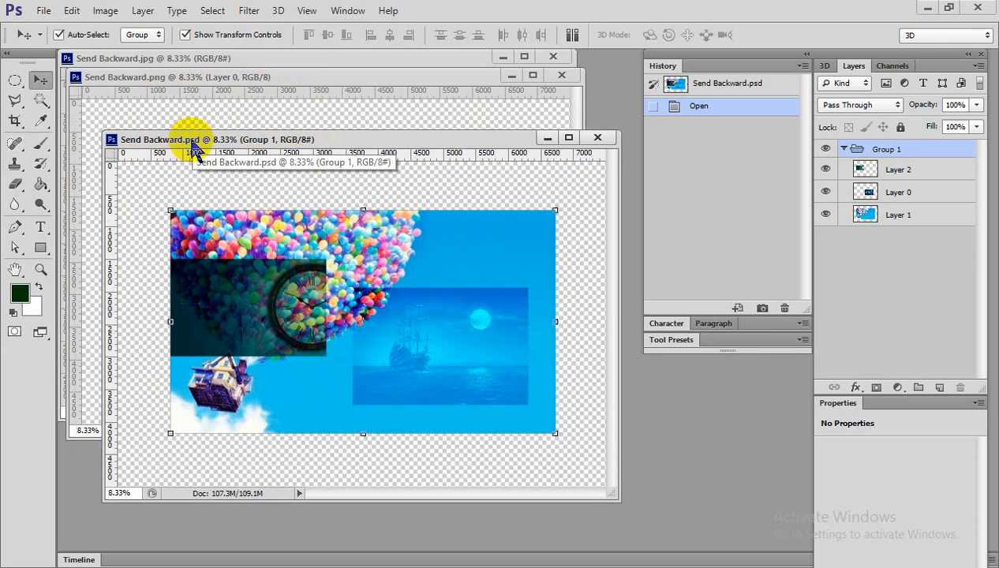
pyautogui.moveTo(263, 135); pyautogui.dragTo(259, 120)
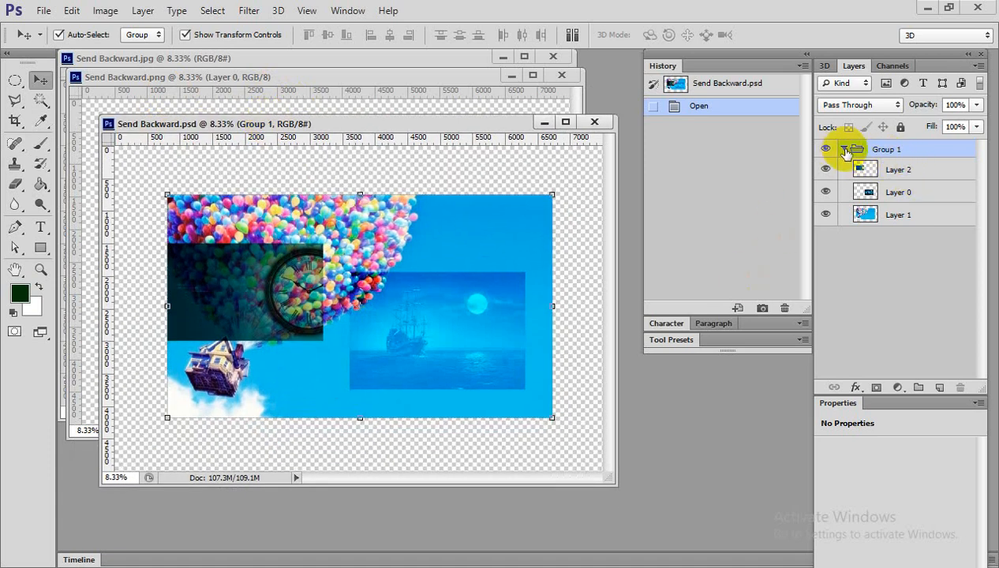
pyautogui.click(845, 149)
pyautogui.click(845, 150)
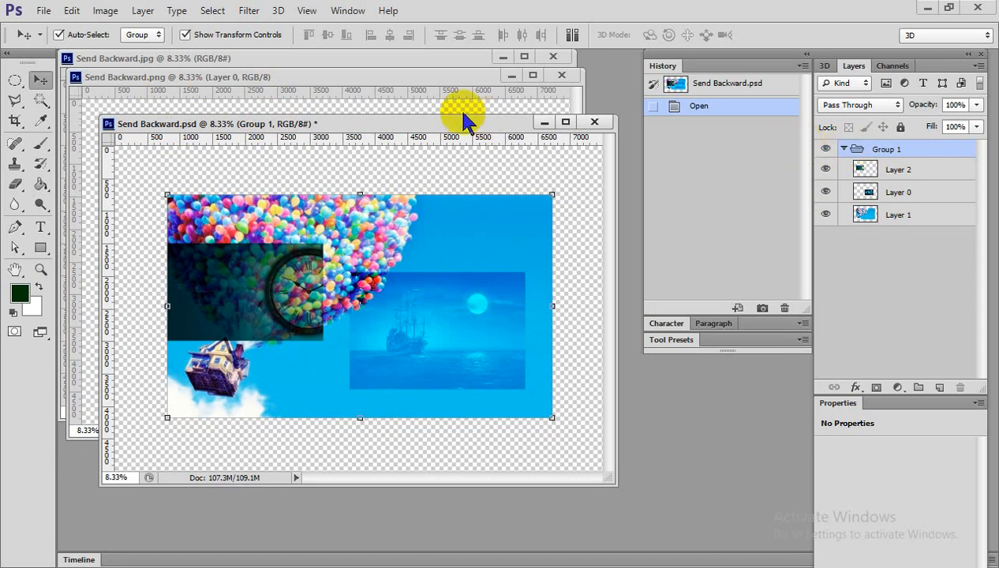
# - Move the PSD window out of the way and bring Send Backward.png forward to examine its layer structure
pyautogui.moveTo(442, 130); pyautogui.dragTo(486, 223)
pyautogui.click(379, 196)
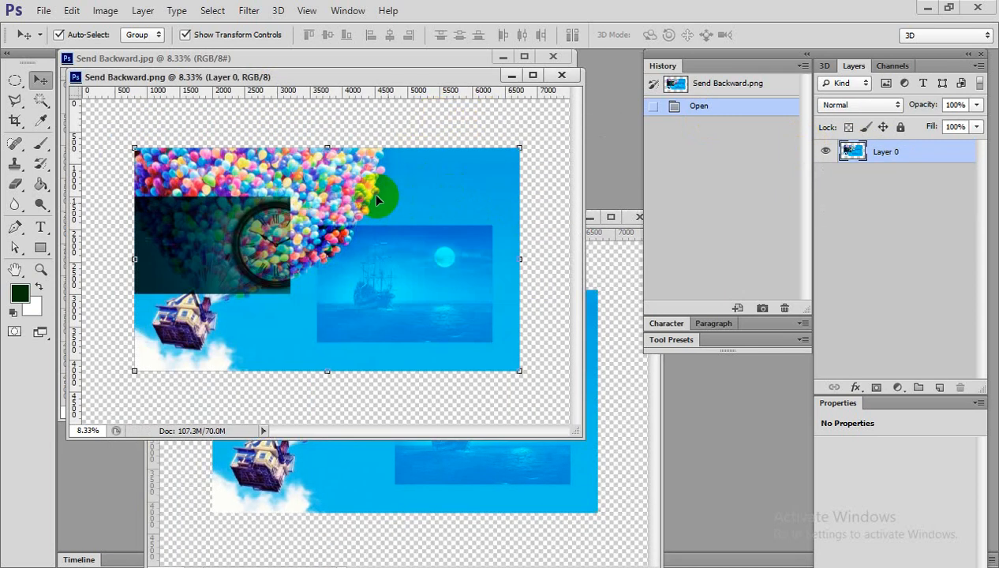
pyautogui.click(507, 164)
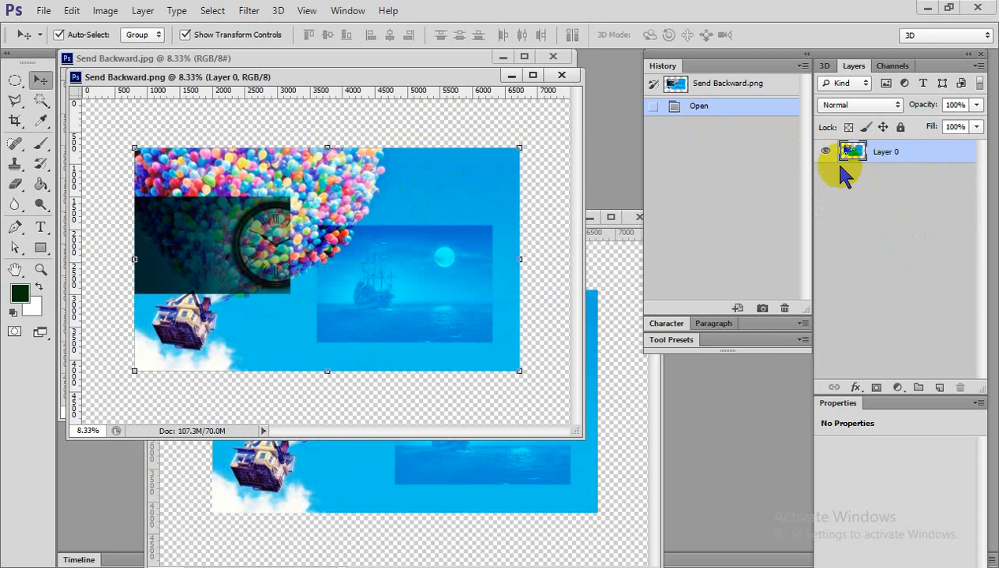
pyautogui.click(425, 328)
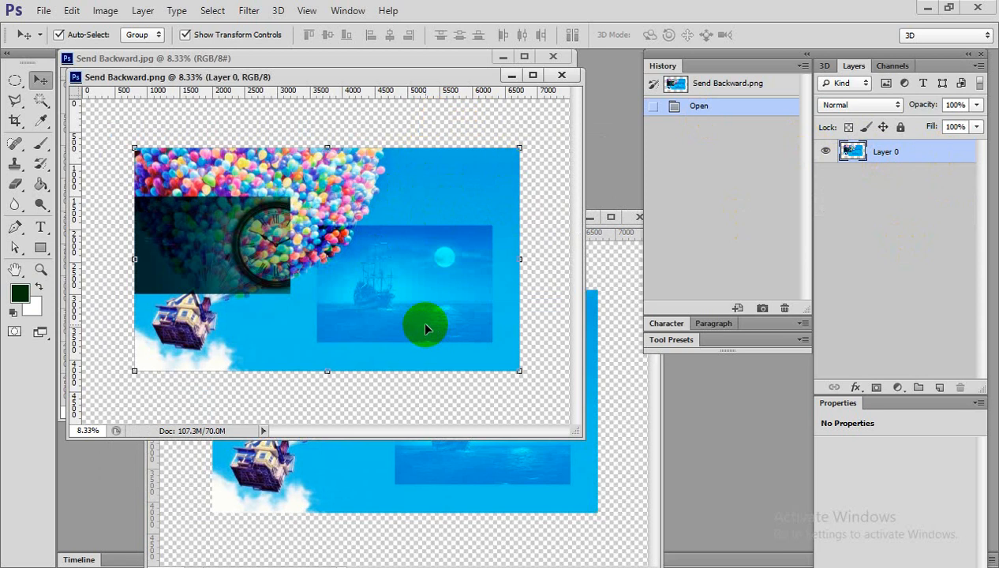
# - Compare the backgrounds and layers of the JPG, PNG and PSD documents in turn, zooming the PSD out to 5%
pyautogui.click(316, 60)
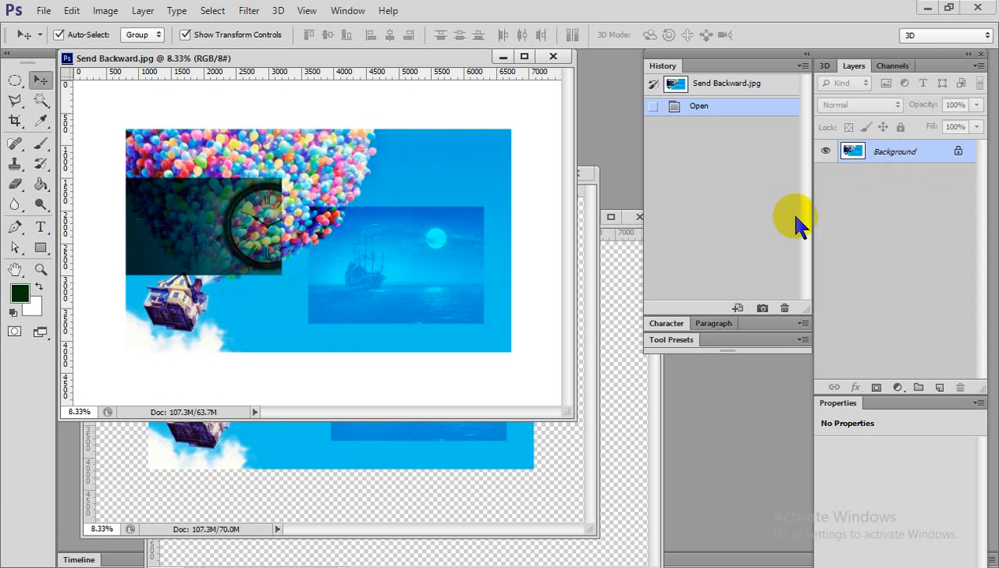
pyautogui.click(535, 474)
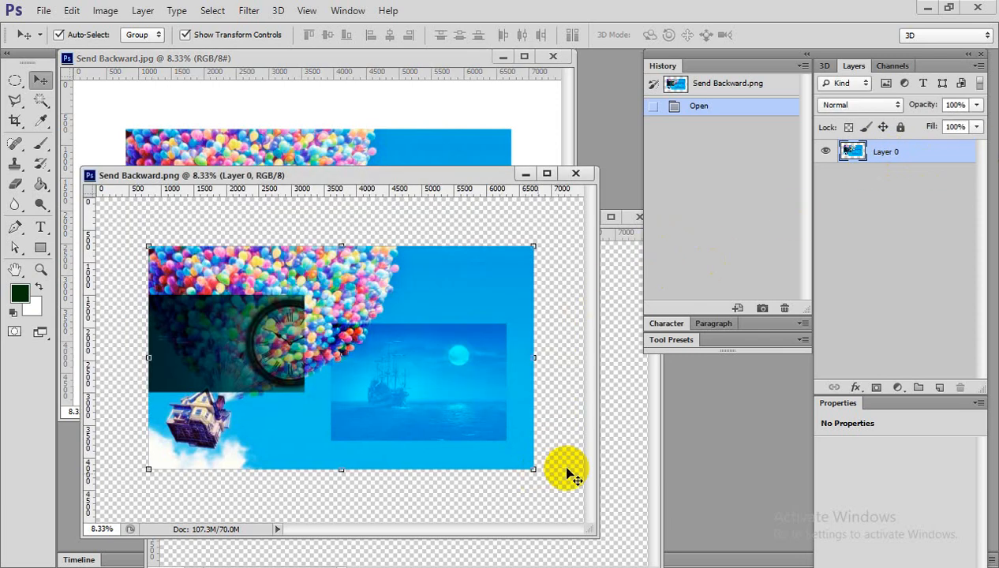
pyautogui.click(611, 464)
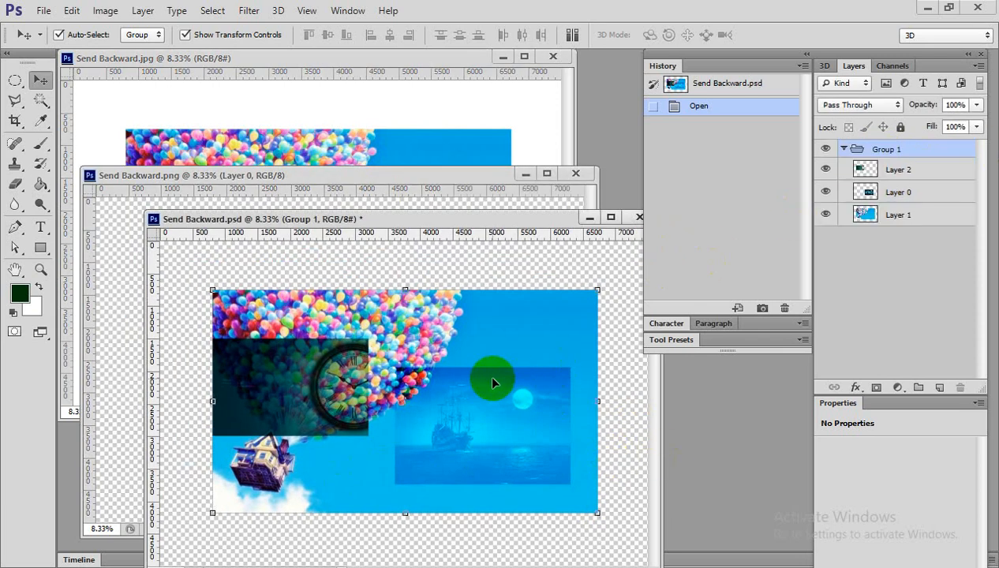
pyautogui.hotkey('ctrl', '-')
pyautogui.hotkey('ctrl', '-')
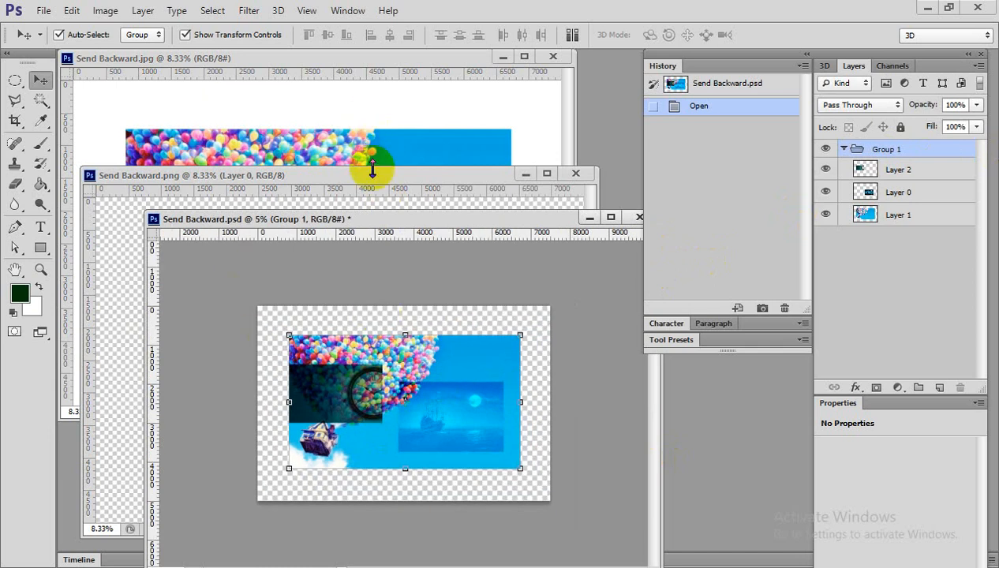
pyautogui.click(373, 168)
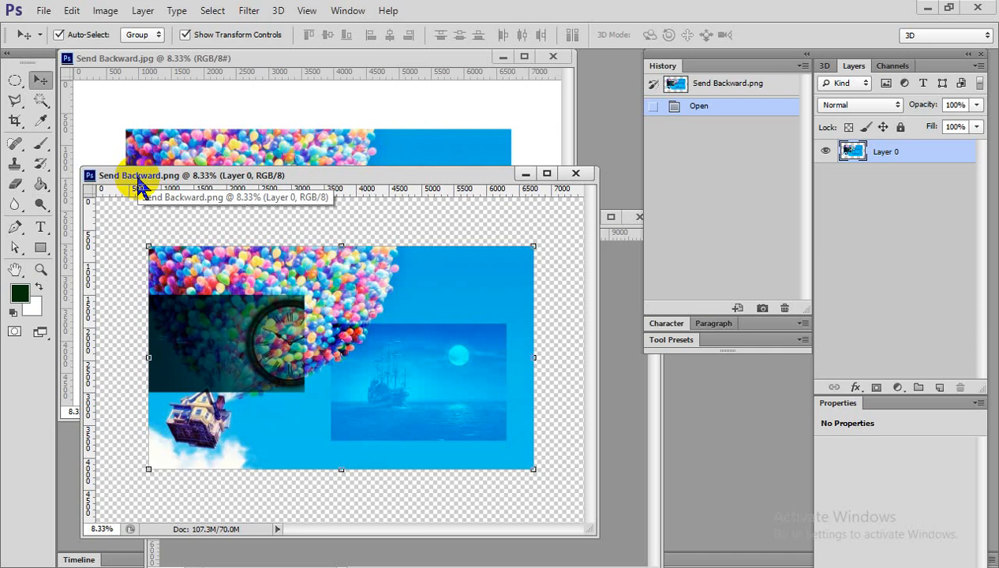
pyautogui.click(404, 109)
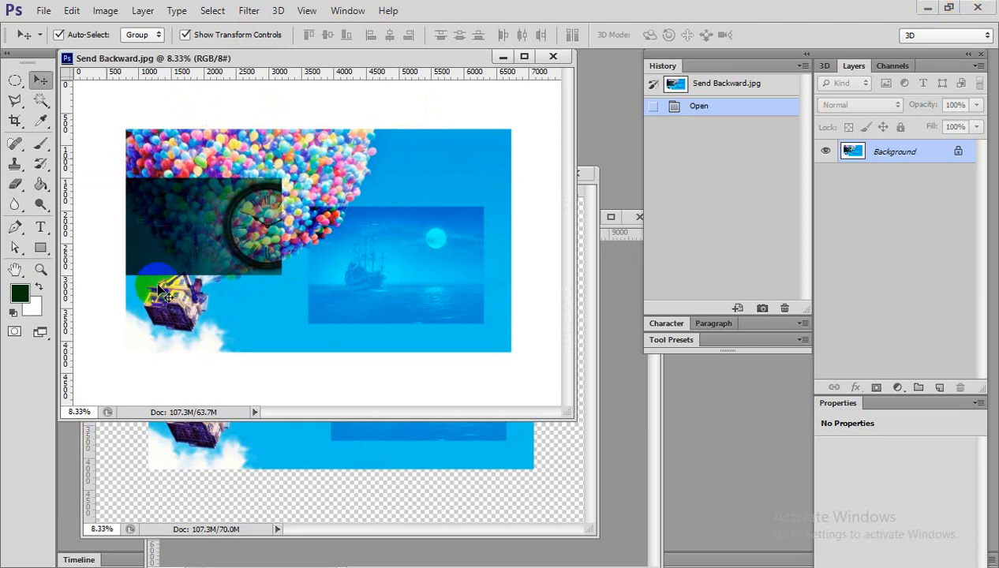
# - Preview Send Backward.jpg from the Photoshop folder in File Explorer, close the preview and return to Photoshop
pyautogui.click(928, 8)
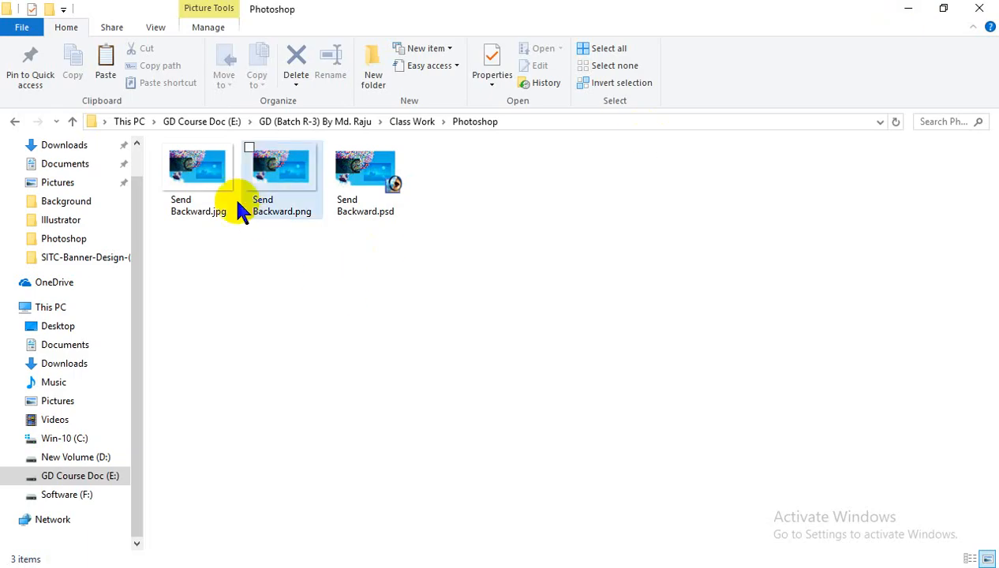
pyautogui.doubleClick(203, 176)
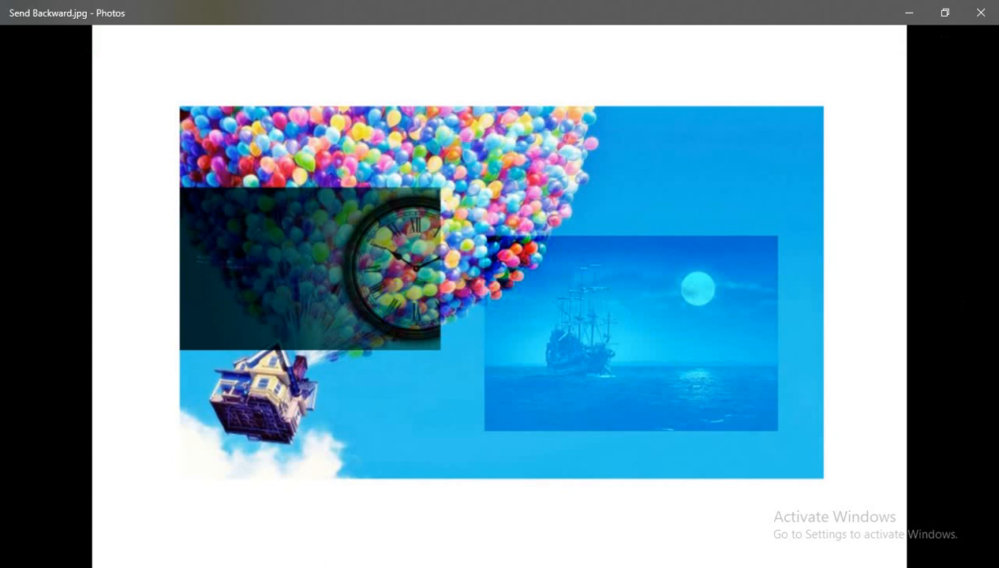
pyautogui.click(981, 13)
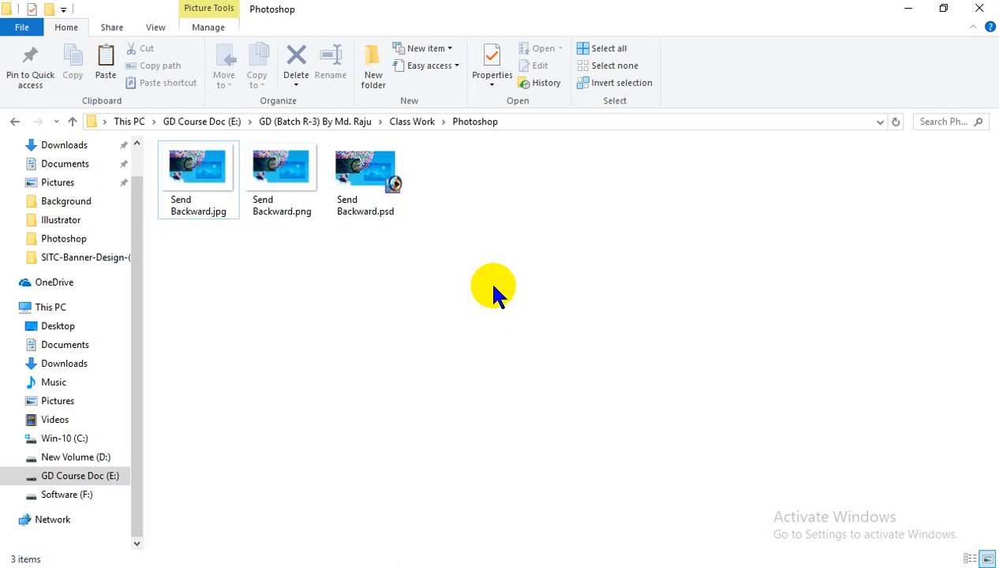
pyautogui.click(833, 567)
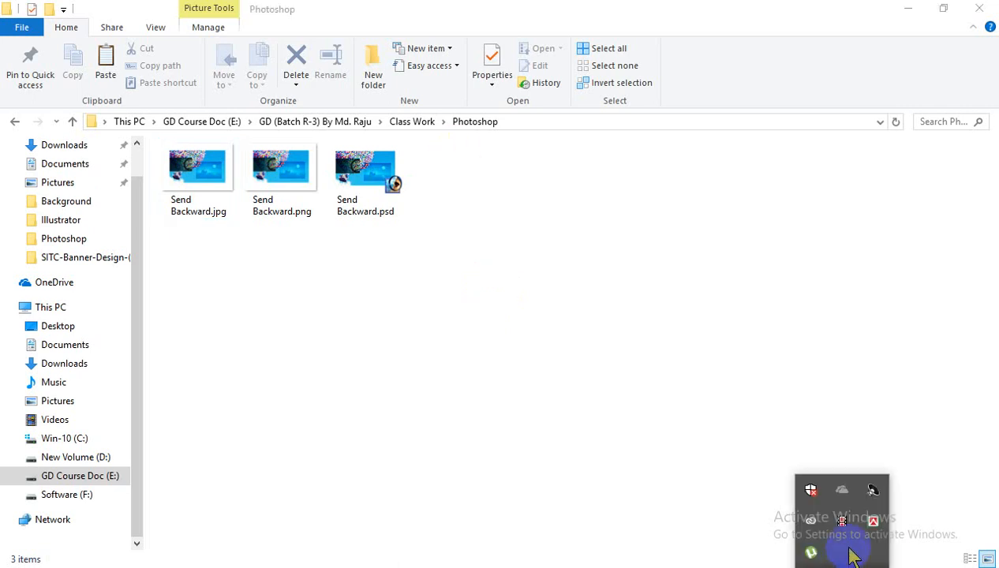
pyautogui.click(522, 567)
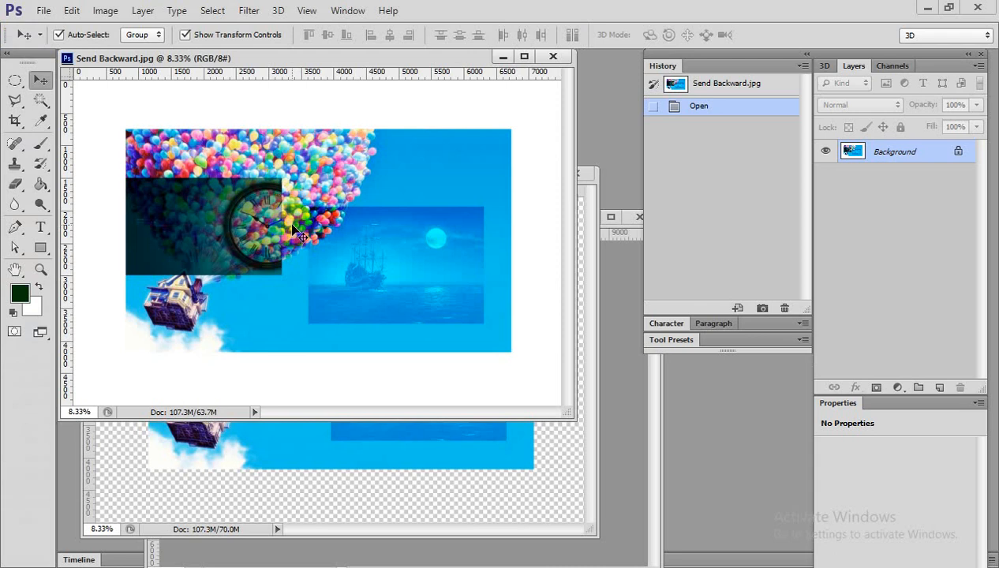
# - Check the PNG's layer once more, switch to Send Backward.psd and ungroup Group 1
pyautogui.click(582, 354)
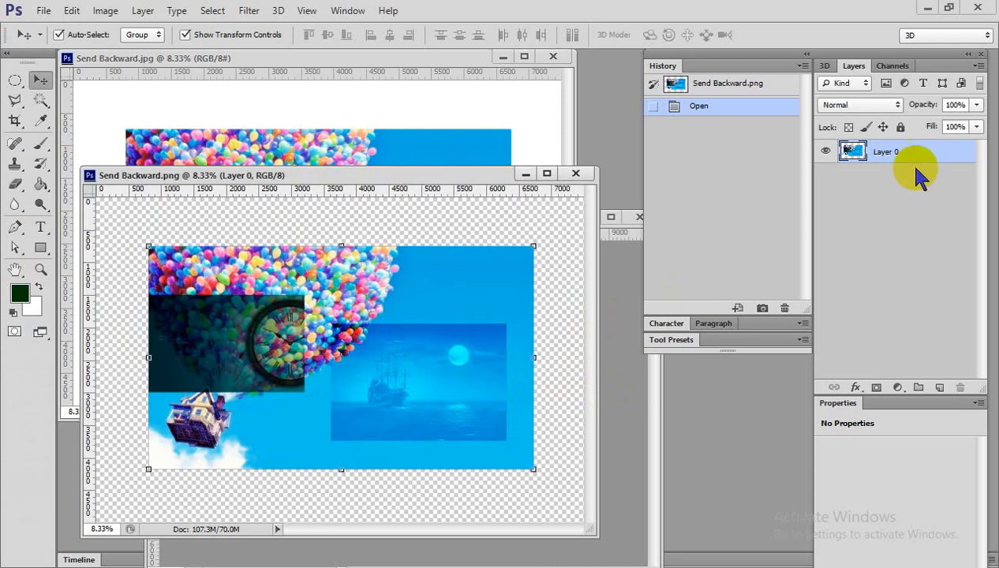
pyautogui.click(617, 417)
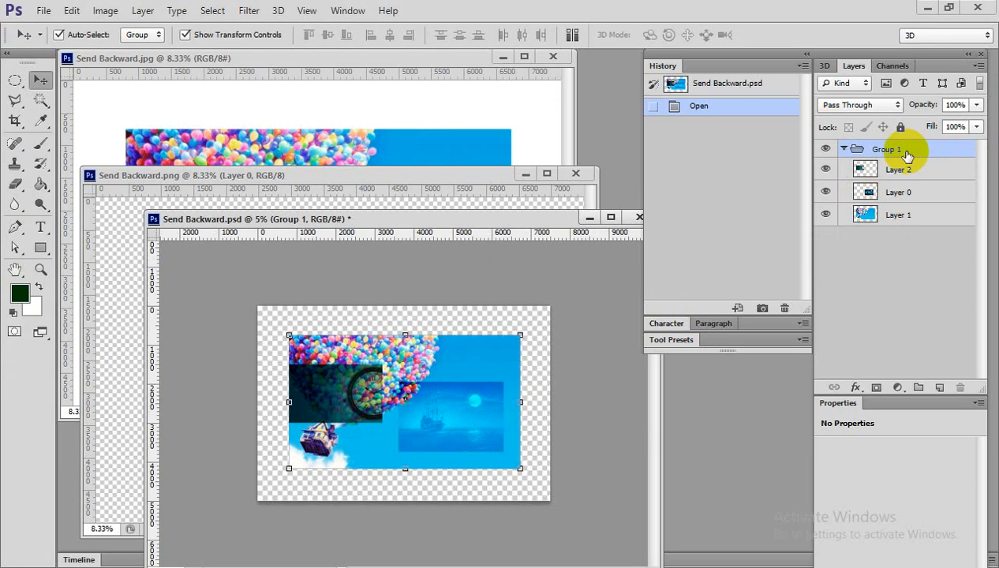
pyautogui.click(843, 149)
pyautogui.rightClick(910, 149)
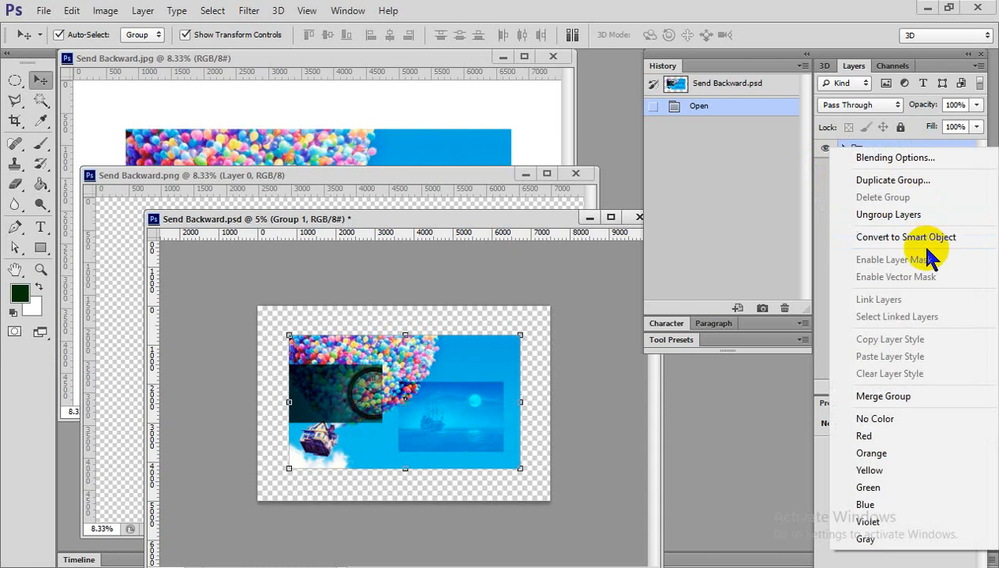
pyautogui.click(888, 215)
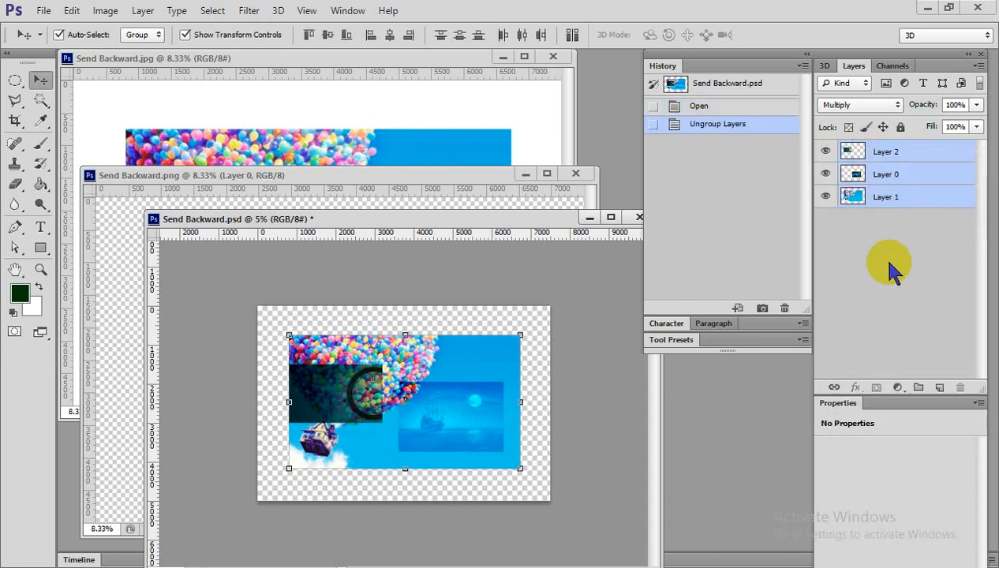
# - Select the clock and balloon-house images one at a time on the PSD canvas to check that they are separate layers
pyautogui.click(459, 432)
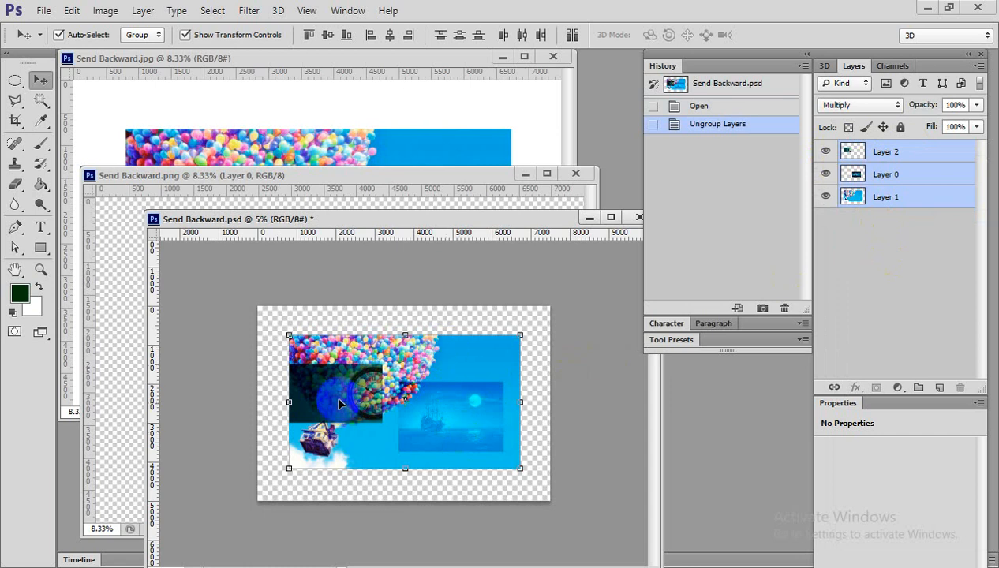
pyautogui.click(389, 506)
pyautogui.click(443, 424)
pyautogui.click(345, 413)
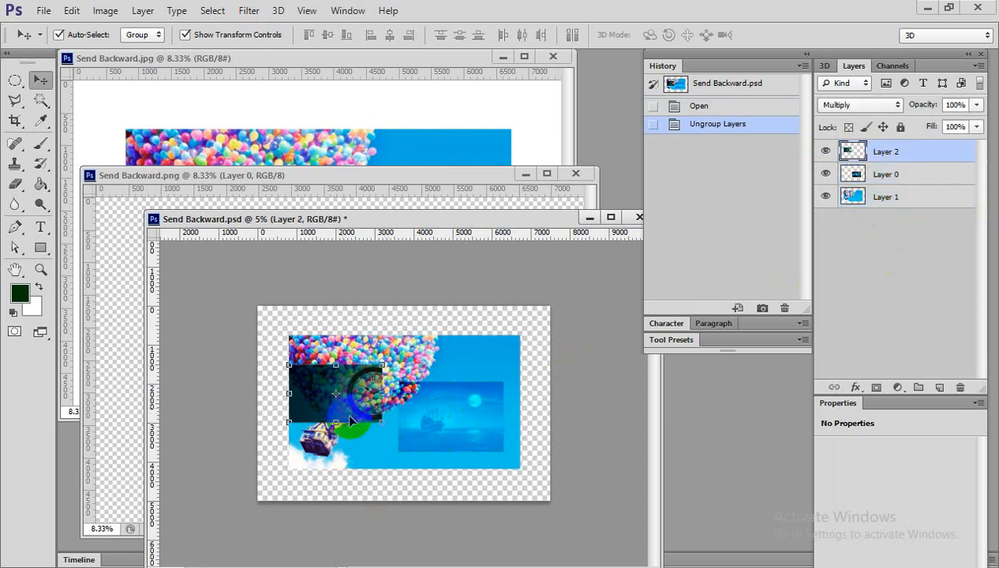
pyautogui.click(350, 445)
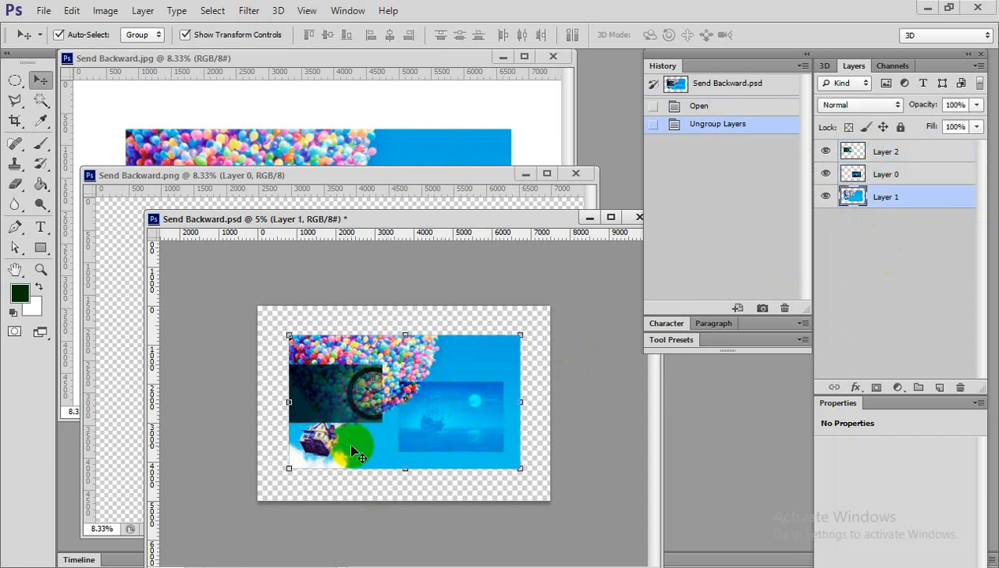
# - Select all three layers of the PSD, group them, and expand the group to check the individual layers inside
pyautogui.moveTo(440, 491); pyautogui.dragTo(335, 397)
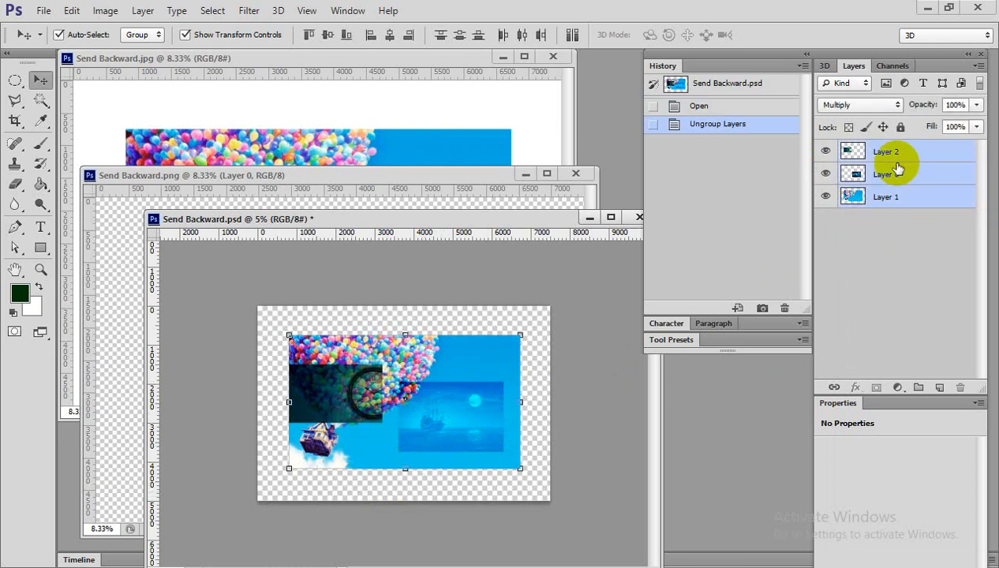
pyautogui.hotkey('ctrl', 'g')
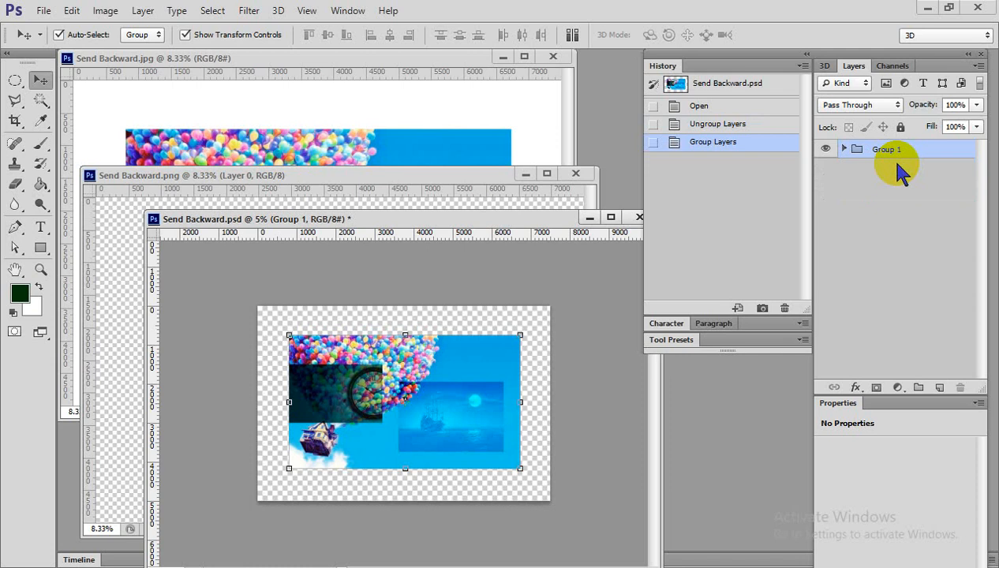
pyautogui.click(843, 148)
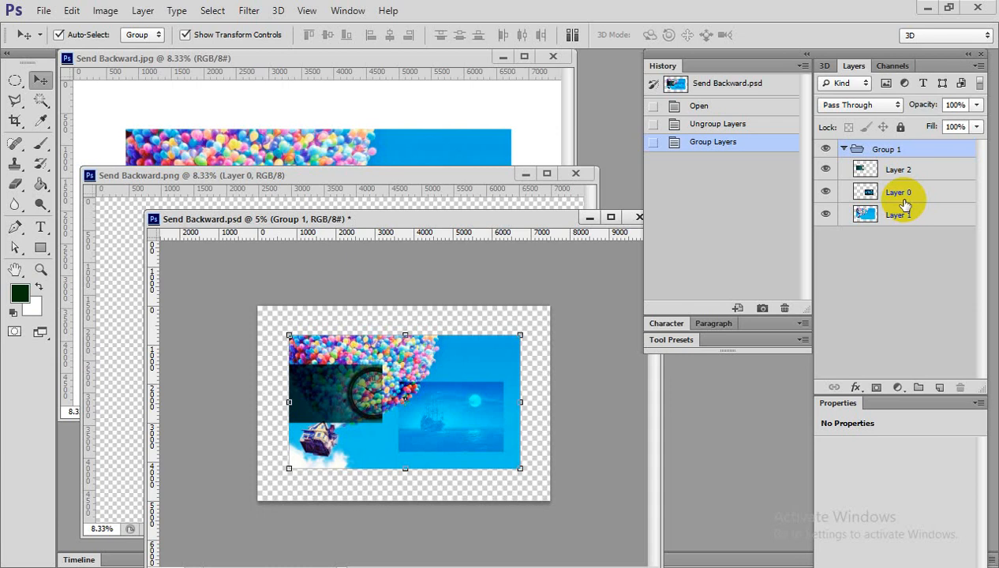
pyautogui.click(902, 172)
pyautogui.click(901, 214)
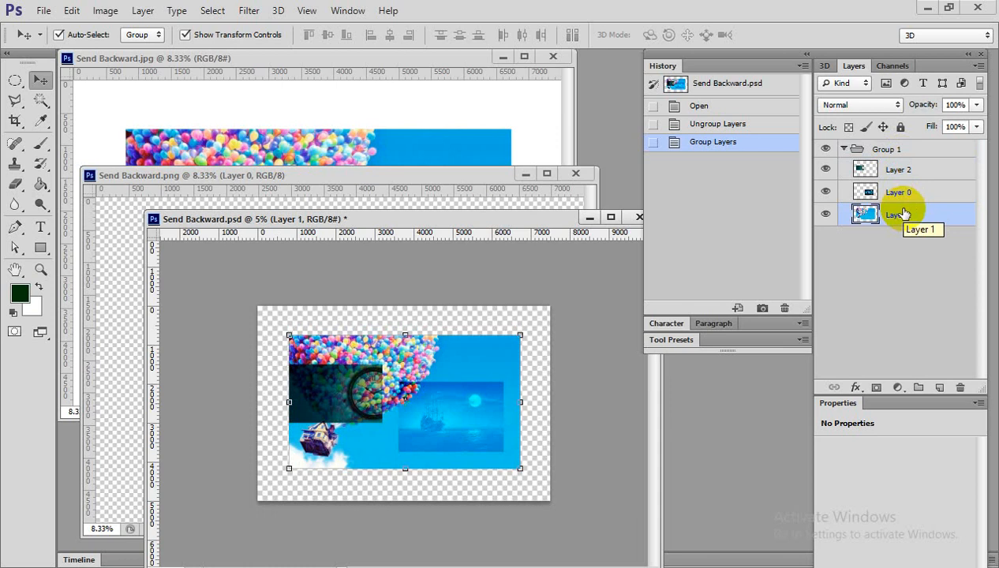
# - Collapse the layer group and scale it down as a whole to 85.37% about its centre
pyautogui.click(844, 149)
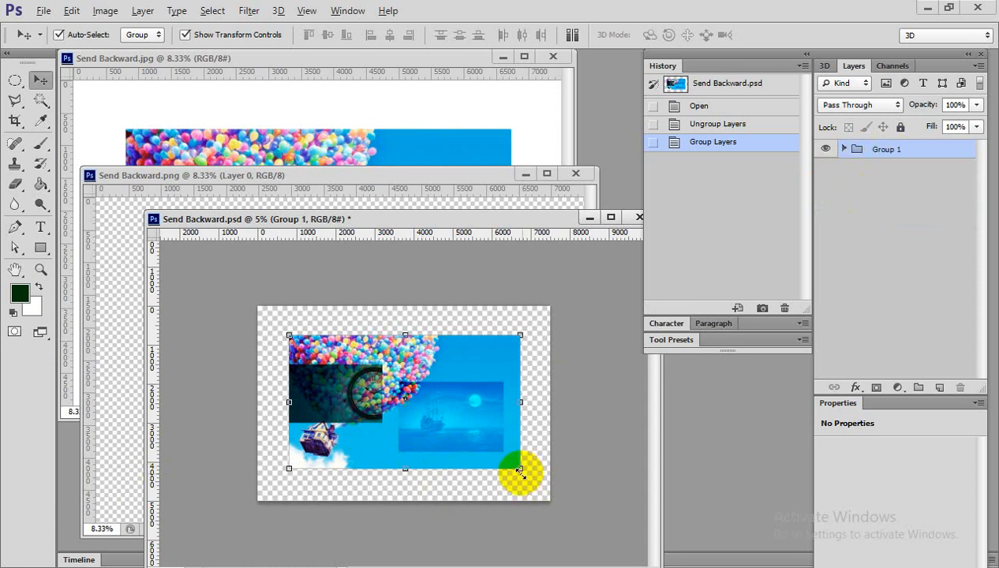
pyautogui.moveTo(519, 468)
pyautogui.mouseDown()
pyautogui.moveTo(486, 453)
pyautogui.moveTo(503, 459)
pyautogui.mouseUp()
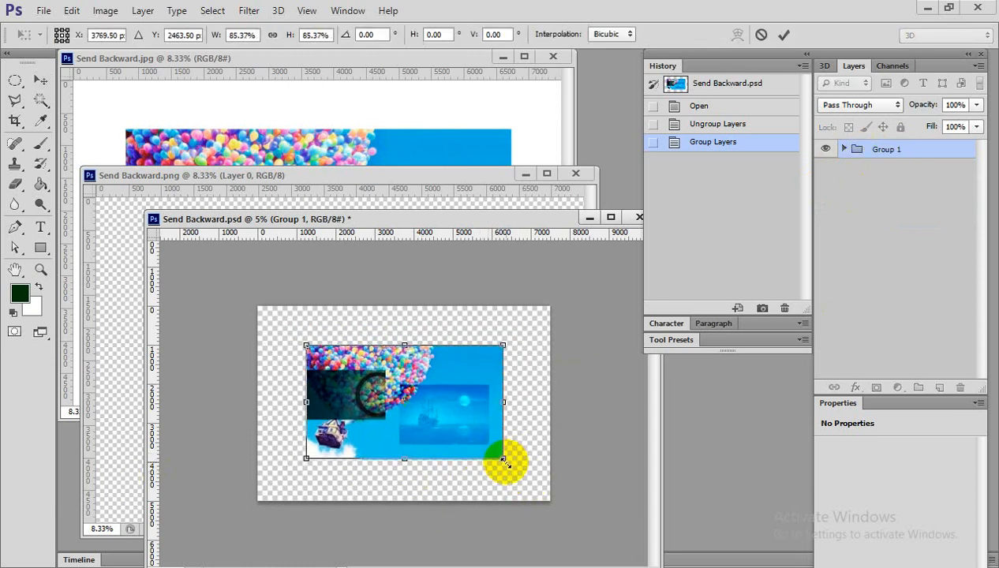
pyautogui.press('Return')
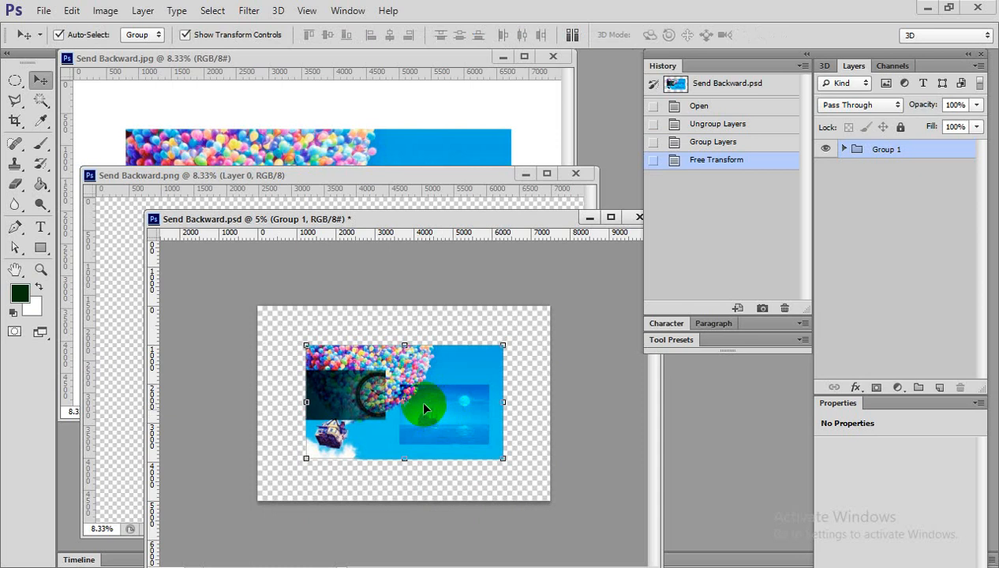
# - Move the PSD's layer group toward the canvas's upper-left corner, and close all three Send Backward documents, discarding the PSD changes
pyautogui.moveTo(423, 407); pyautogui.dragTo(387, 382)
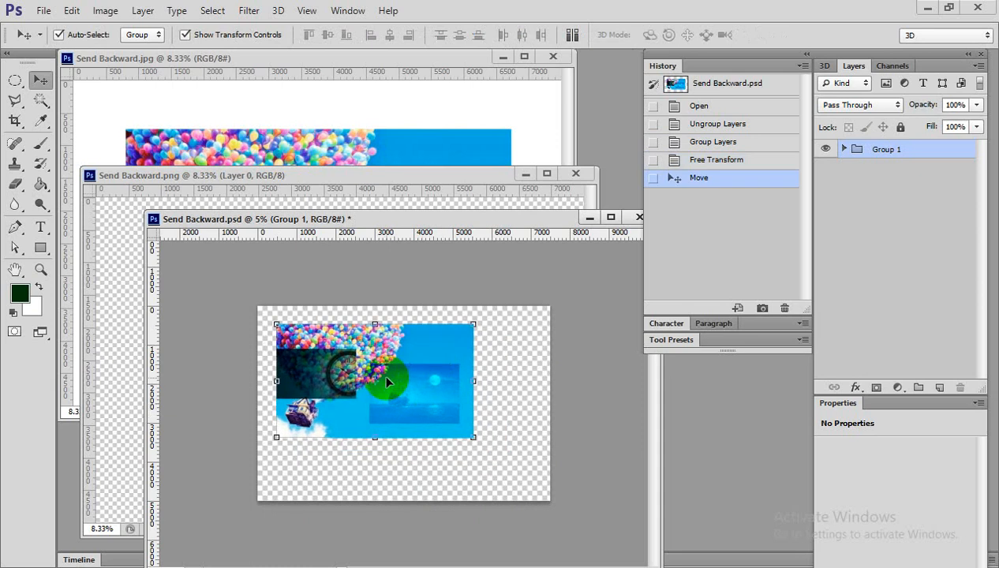
pyautogui.moveTo(511, 217); pyautogui.dragTo(452, 210)
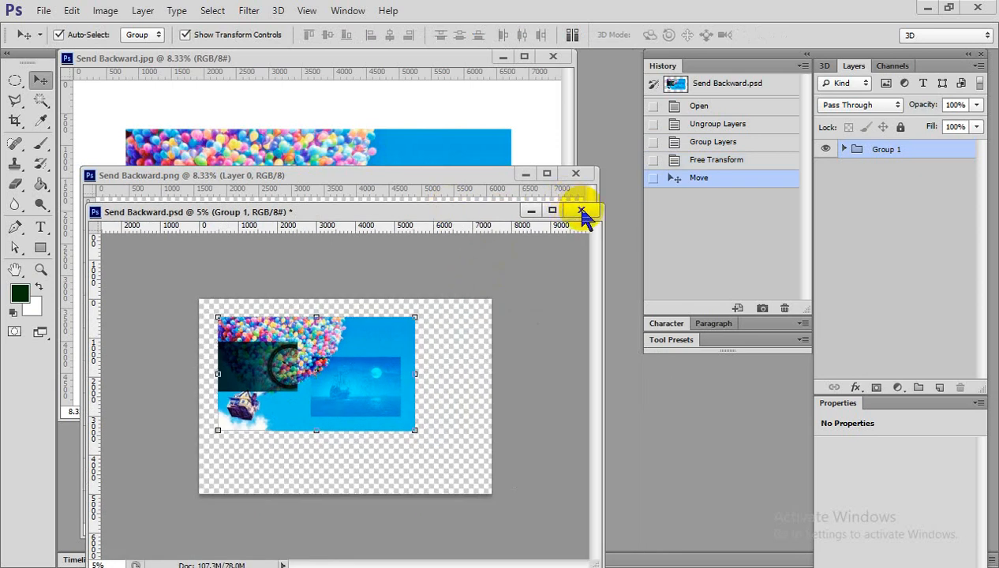
pyautogui.click(581, 210)
pyautogui.click(520, 226)
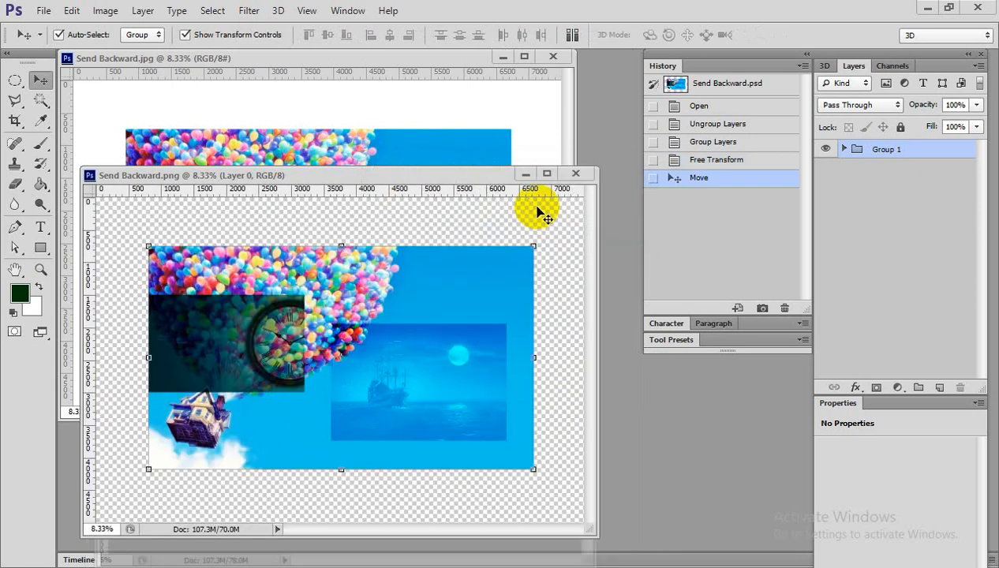
pyautogui.click(576, 173)
pyautogui.click(552, 56)
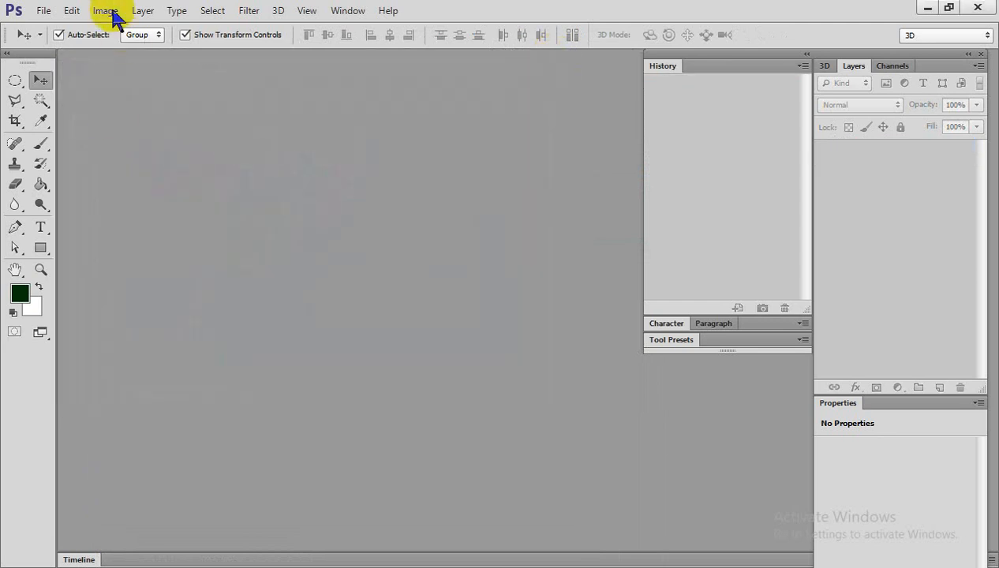
# - Examine the History States setting in the Performance preferences and cancel without changing it
pyautogui.click(72, 10)
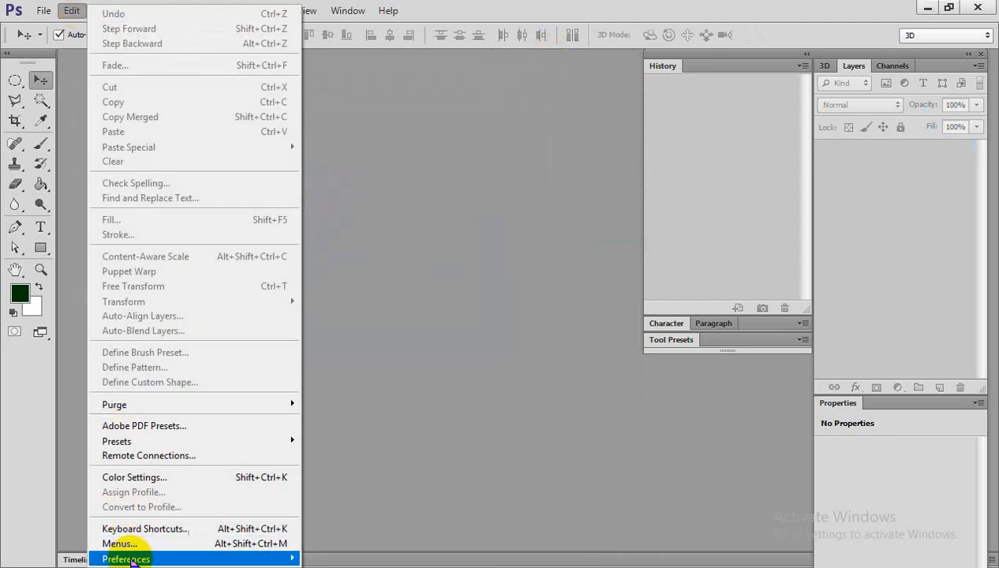
pyautogui.moveTo(126, 558)
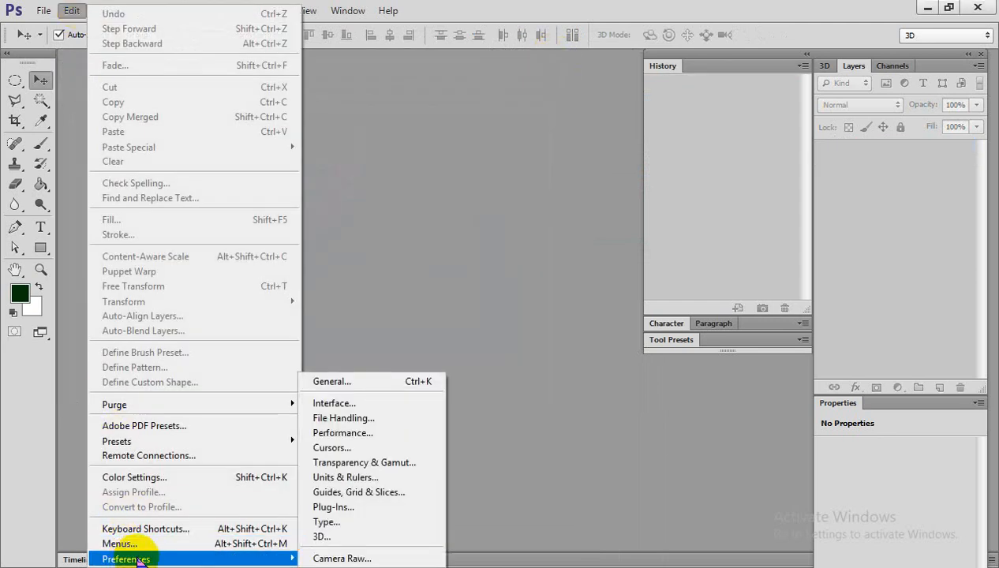
pyautogui.click(334, 433)
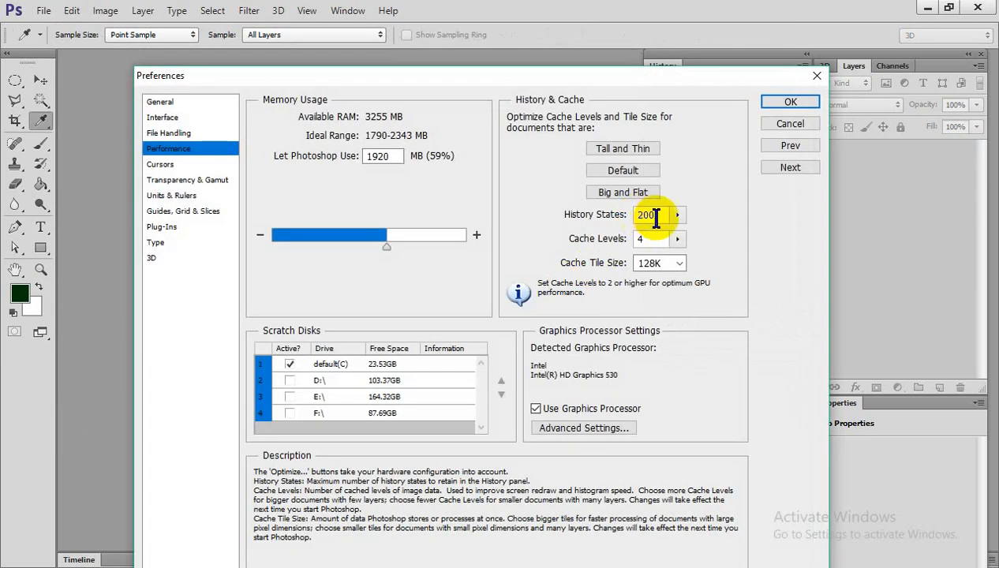
pyautogui.moveTo(657, 216); pyautogui.dragTo(629, 214)
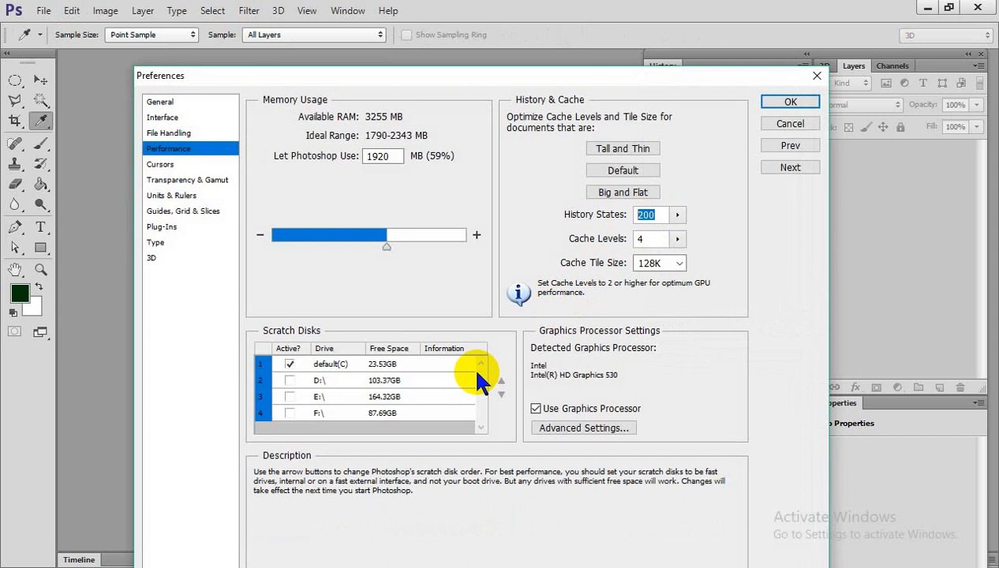
pyautogui.click(790, 124)
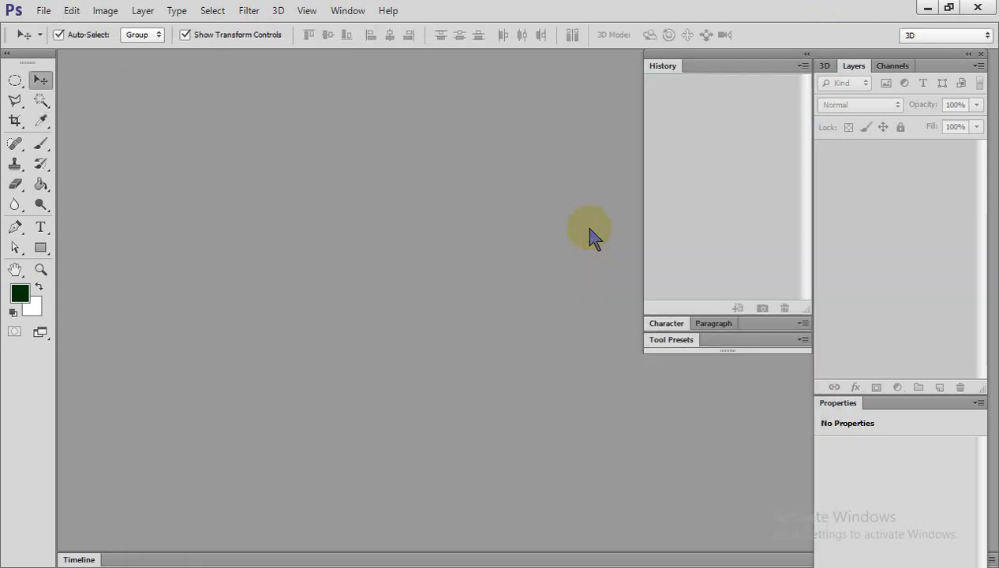
pyautogui.click(833, 566)
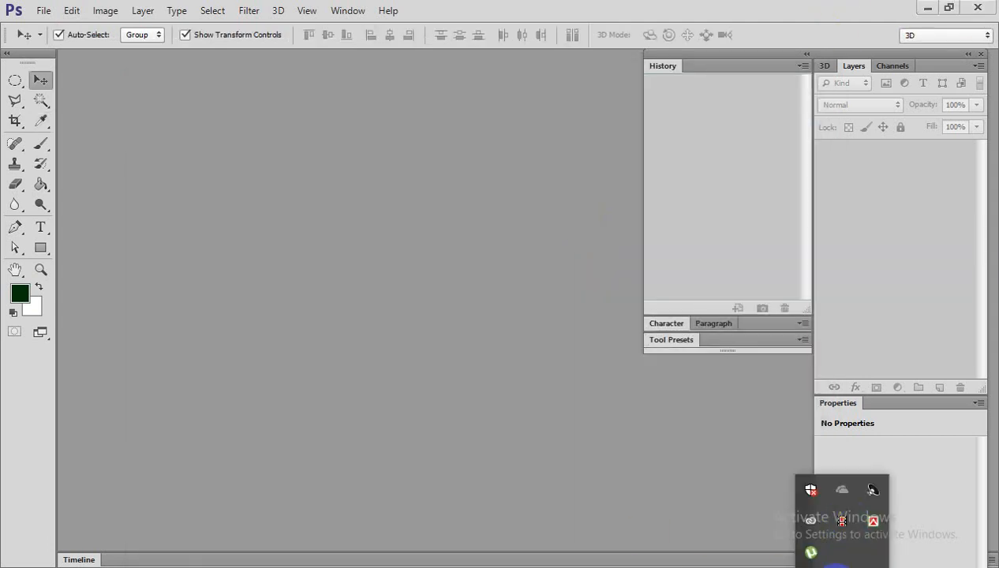